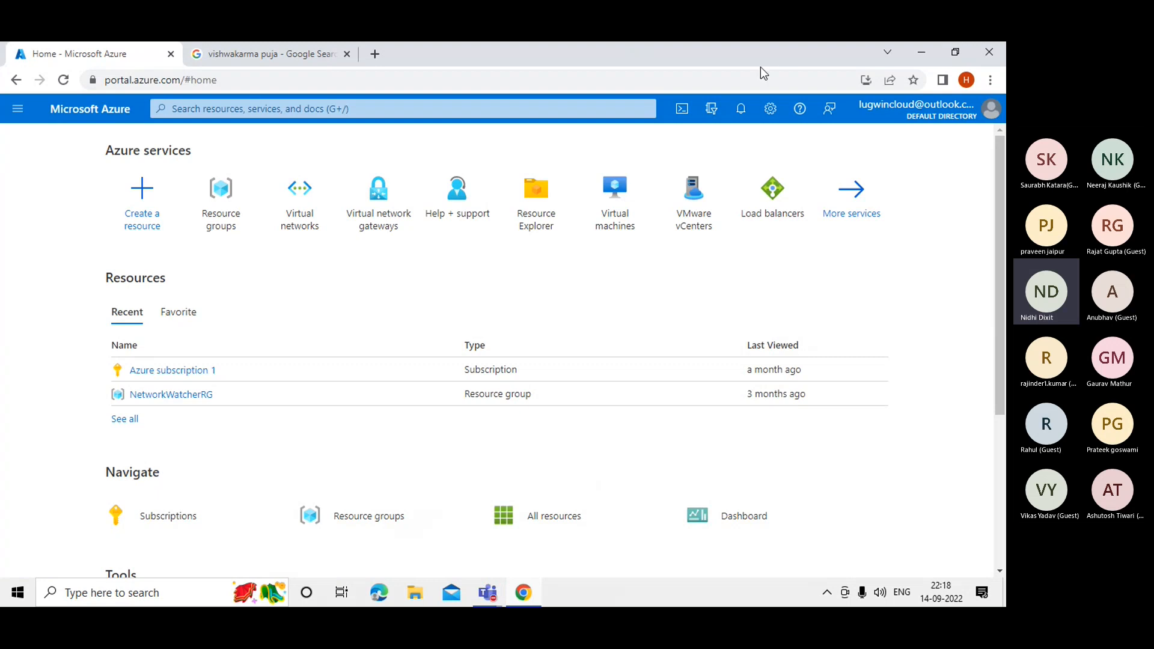
# Shrink and move the browser window, then restore it to full screen.
pyautogui.click(955, 56)
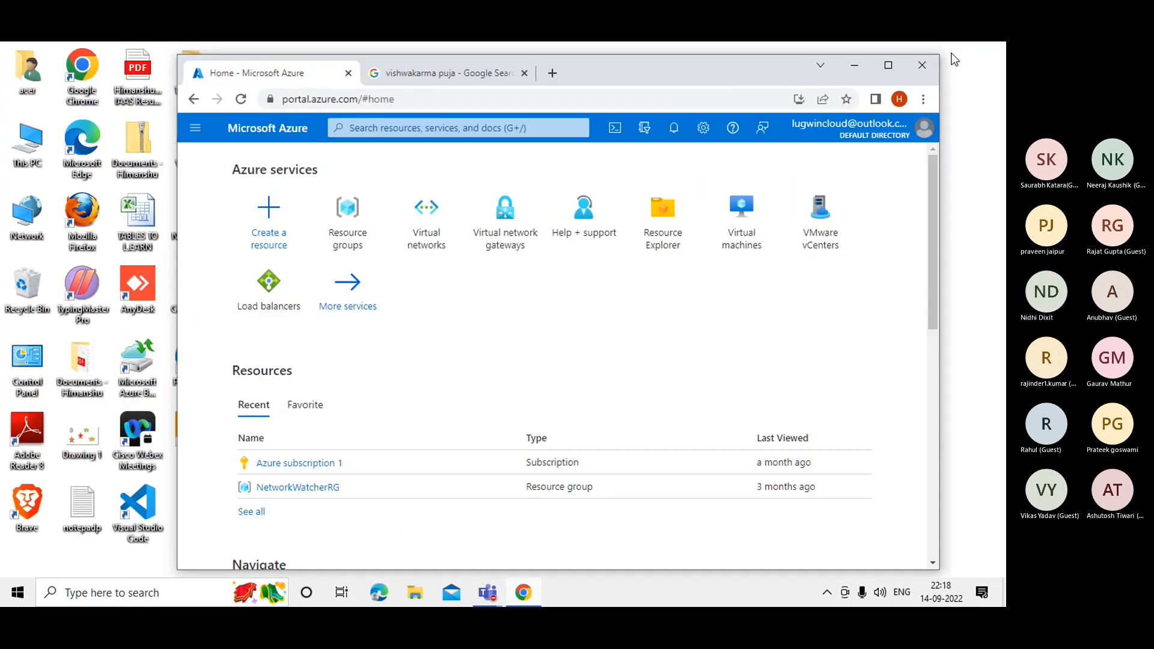
pyautogui.moveTo(784, 66); pyautogui.dragTo(695, 72)
pyautogui.click(799, 66)
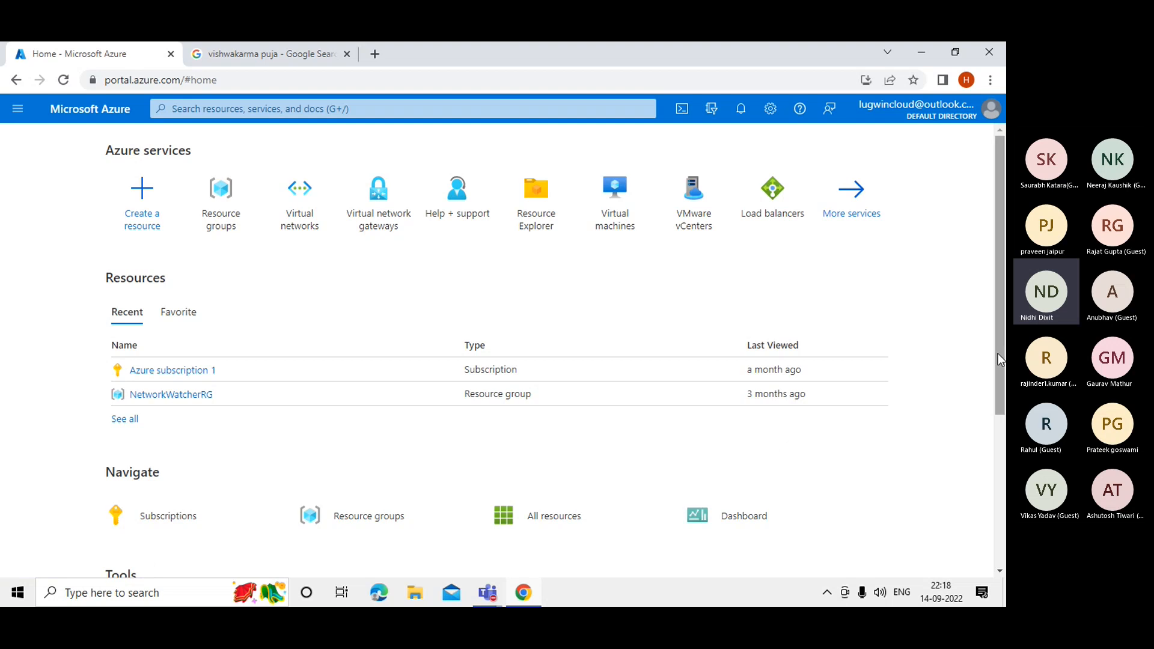
pyautogui.scroll(-1, 999, 355)
pyautogui.scroll(1, 999, 321)
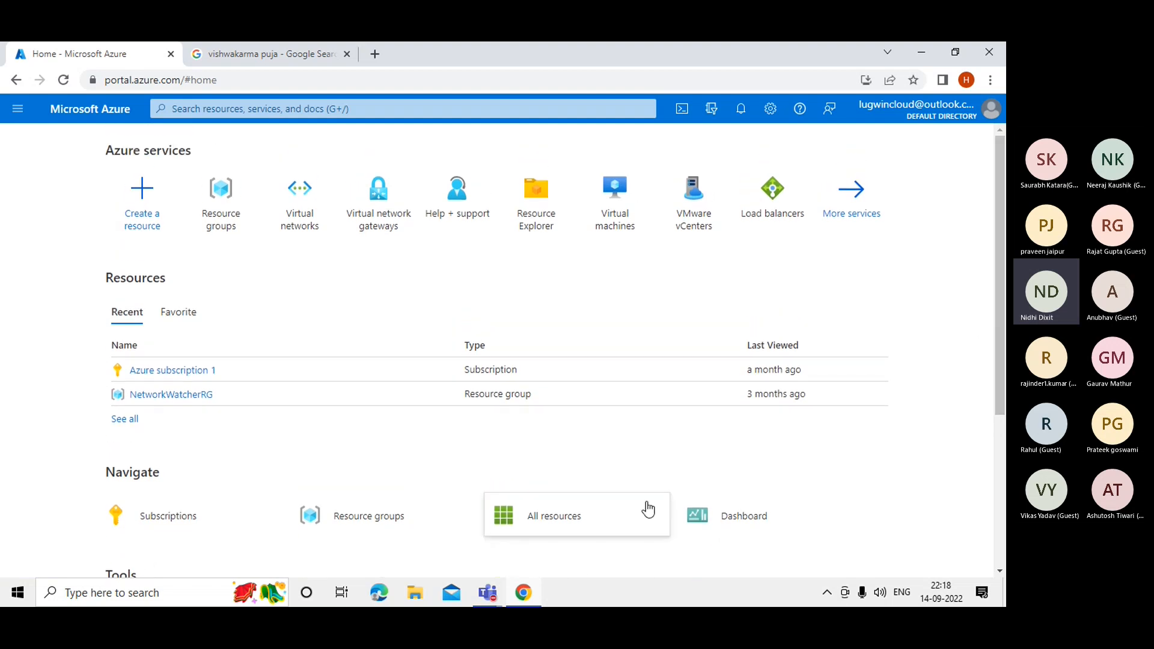
# Launch Paint from Windows search suggestions, pick the Rectangle shape, and bring up Teams.
pyautogui.click(130, 594)
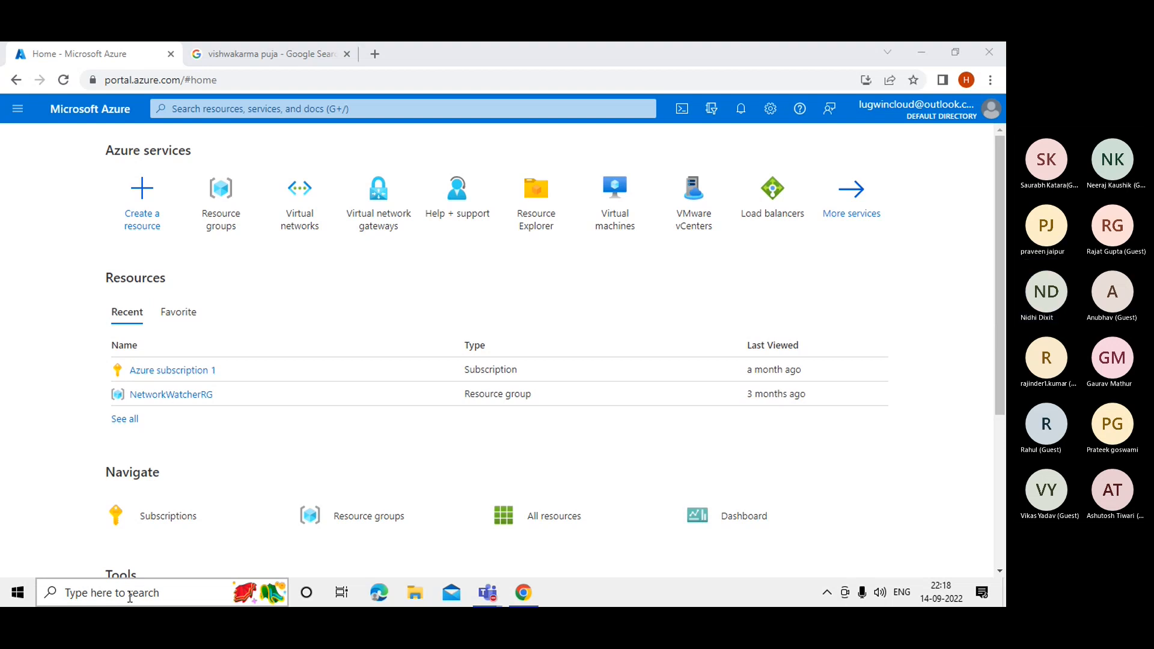
pyautogui.click(129, 595)
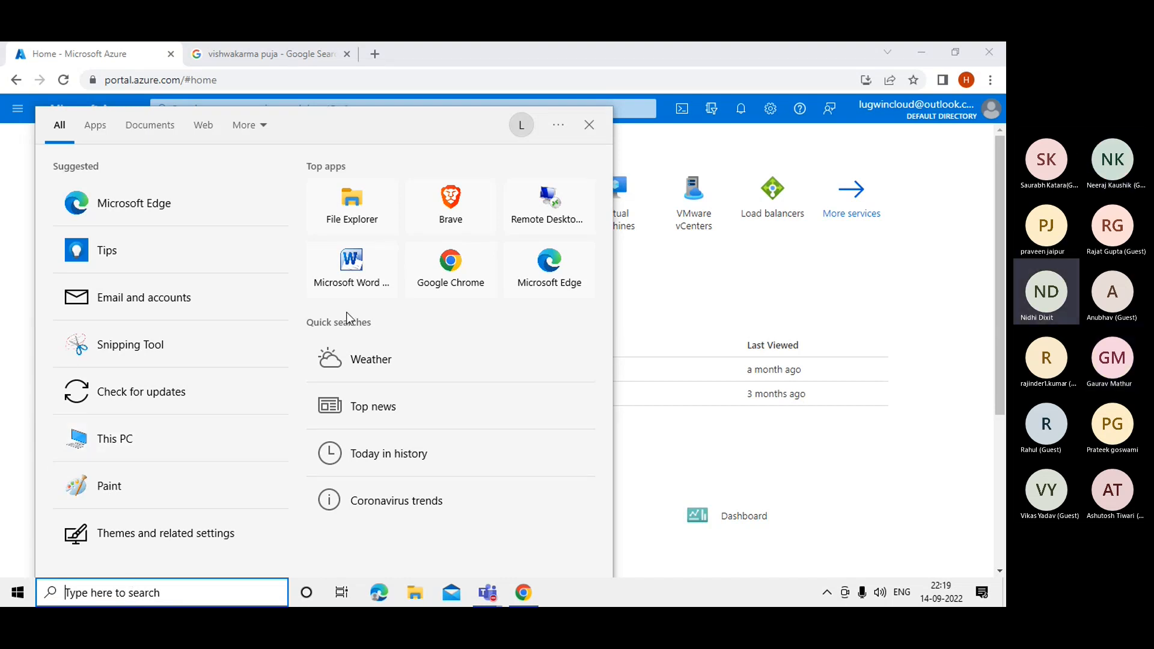
pyautogui.click(103, 483)
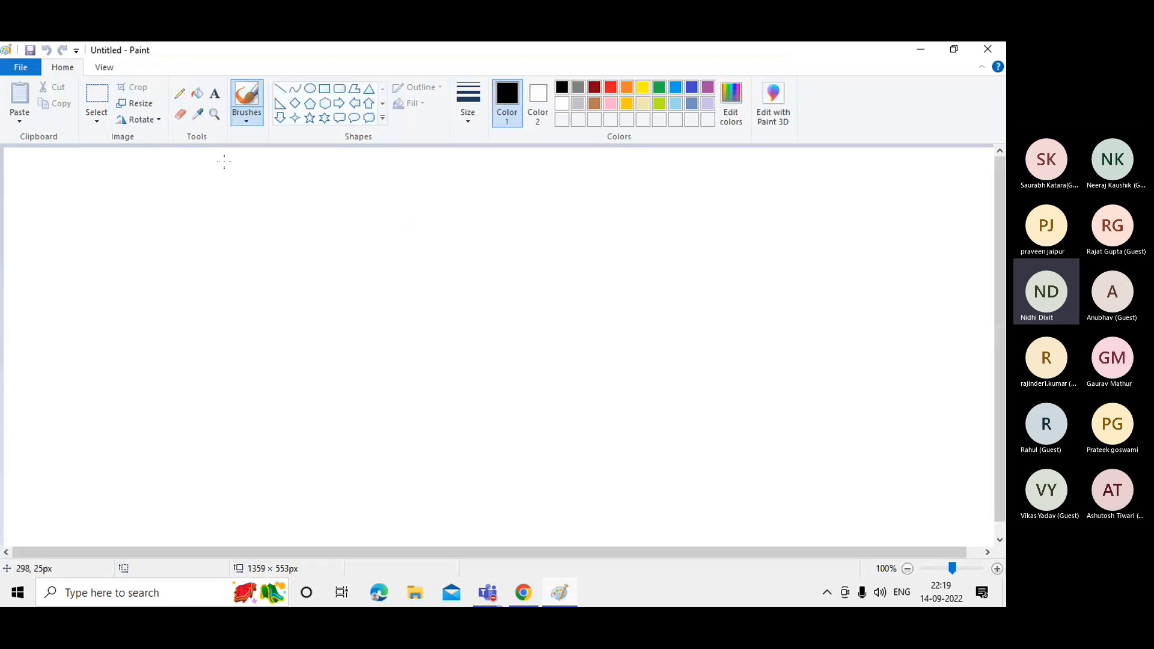
pyautogui.click(324, 91)
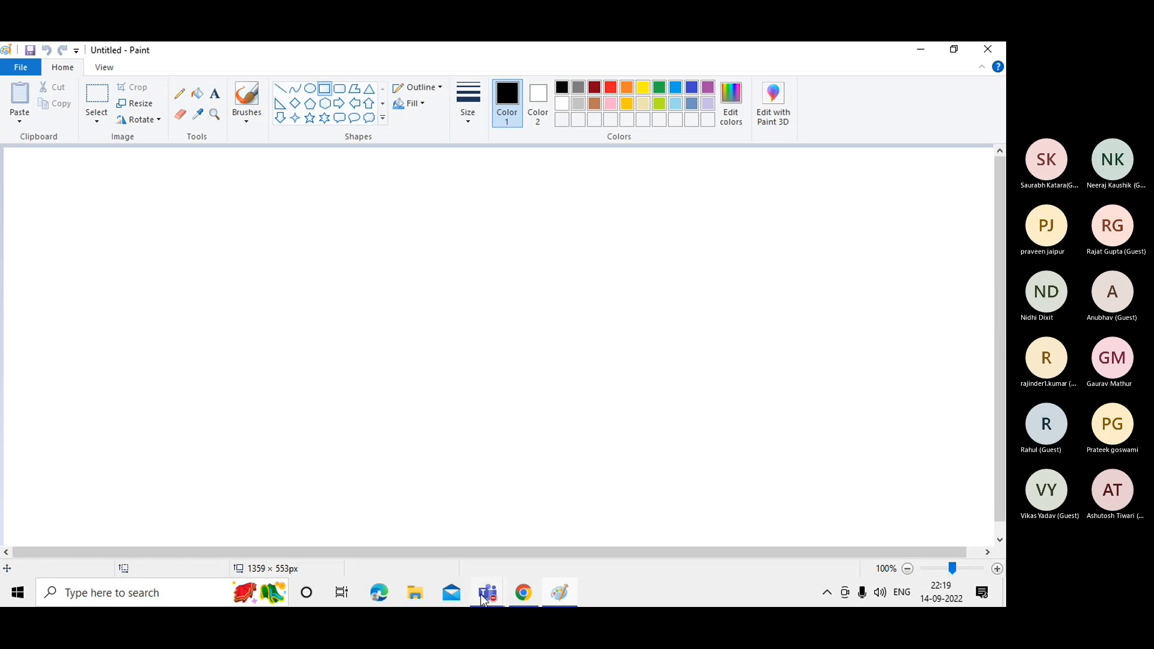
pyautogui.moveTo(485, 597)
pyautogui.click(511, 521)
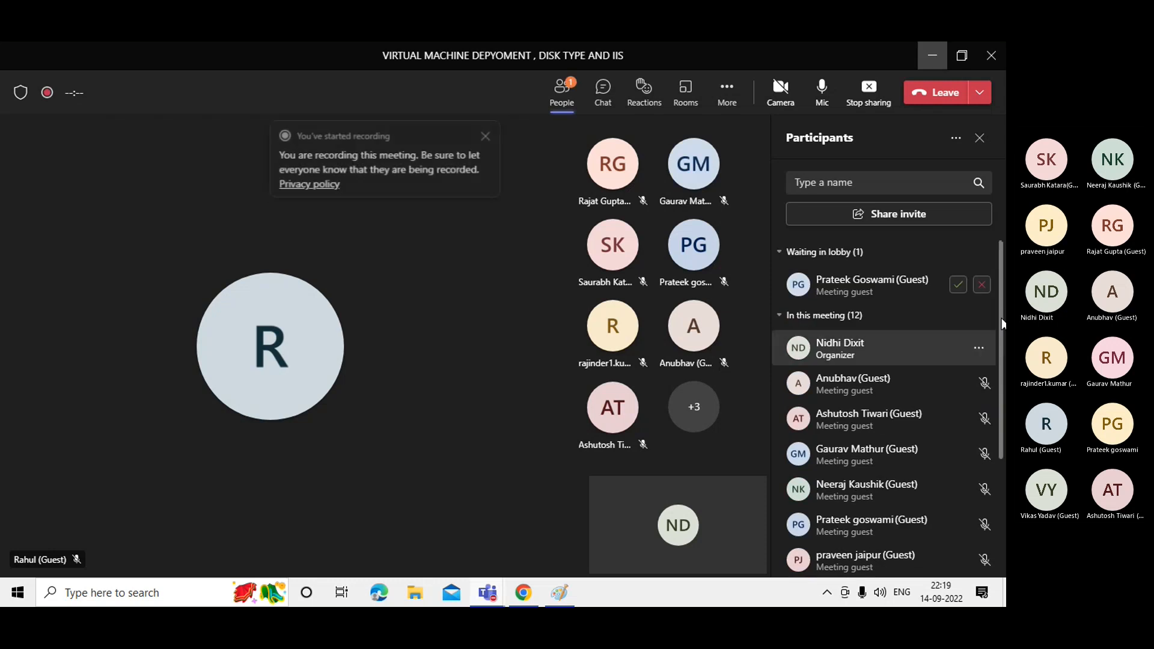
# Admit the guest waiting in the Teams lobby, then minimize the meeting back to Paint.
pyautogui.click(960, 285)
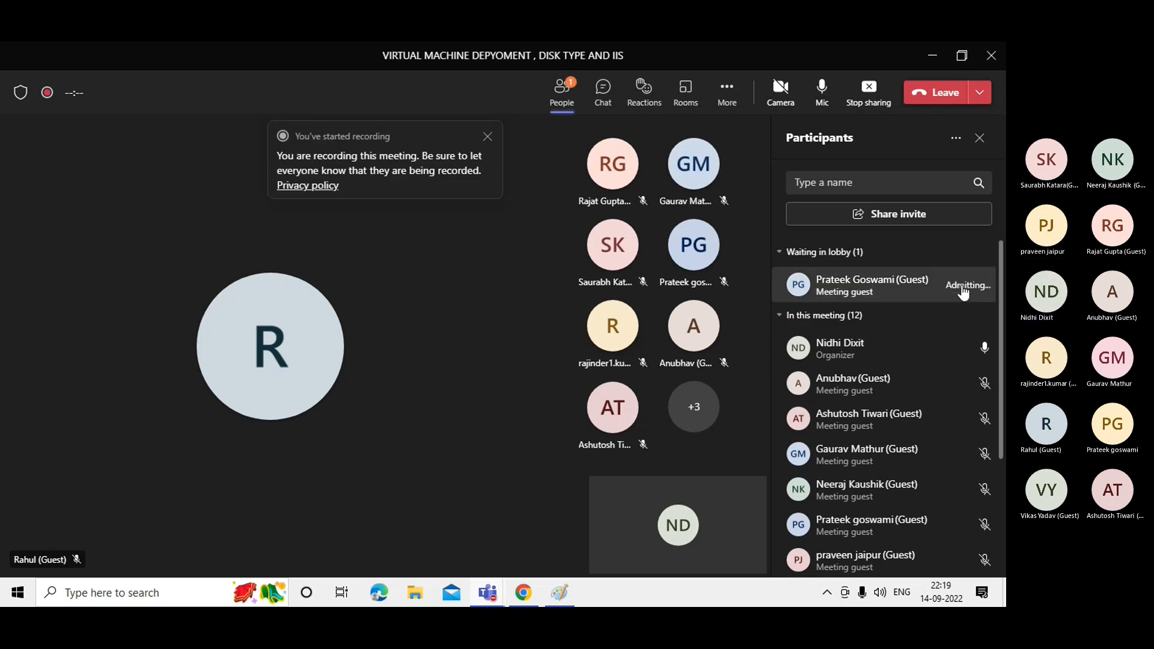
pyautogui.click(932, 60)
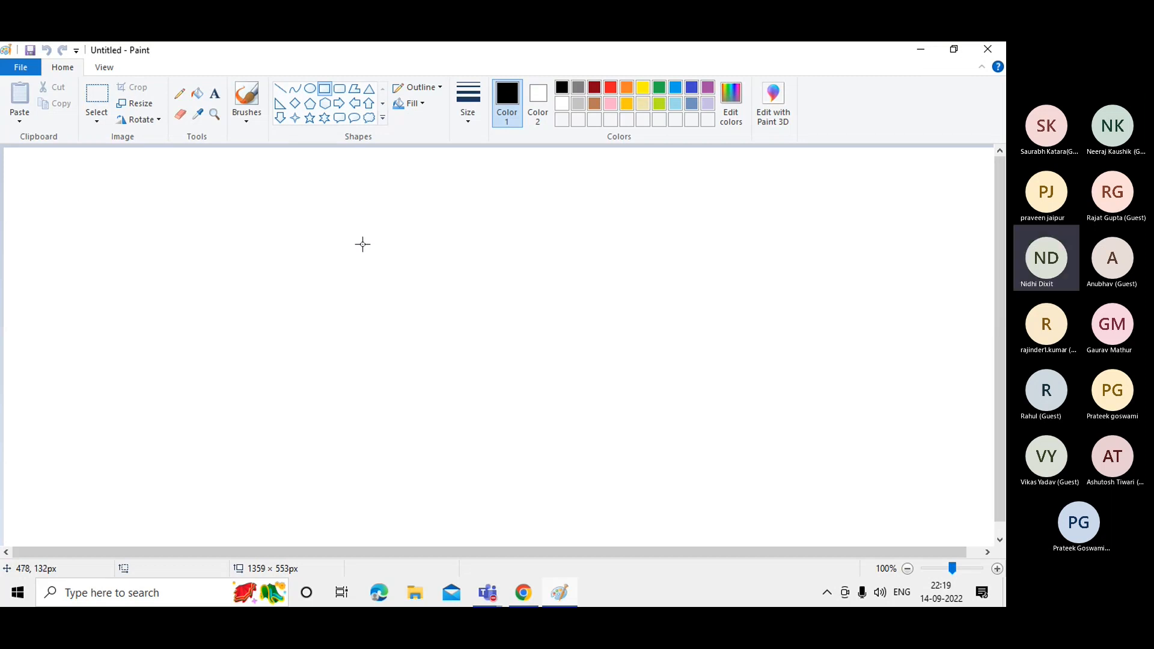
# Draw a large 328 × 272 px rectangle in the canvas centre with a thicker outline.
pyautogui.moveTo(370, 244)
pyautogui.mouseDown()
pyautogui.moveTo(550, 388)
pyautogui.moveTo(580, 446)
pyautogui.moveTo(613, 446)
pyautogui.mouseUp()
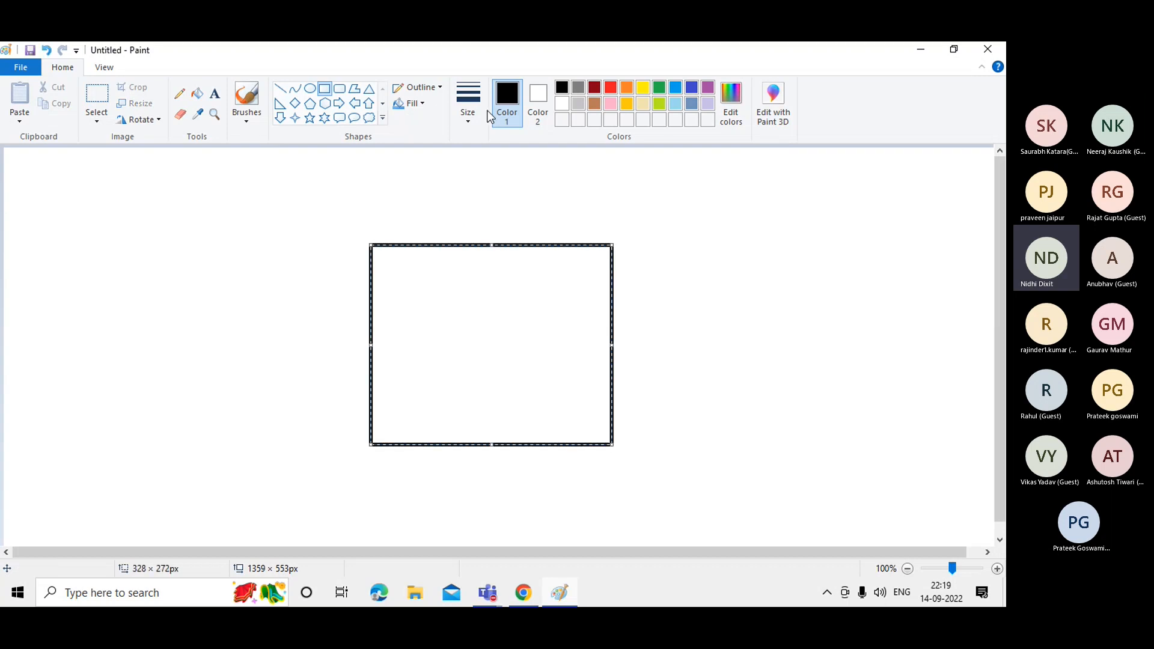
pyautogui.click(470, 125)
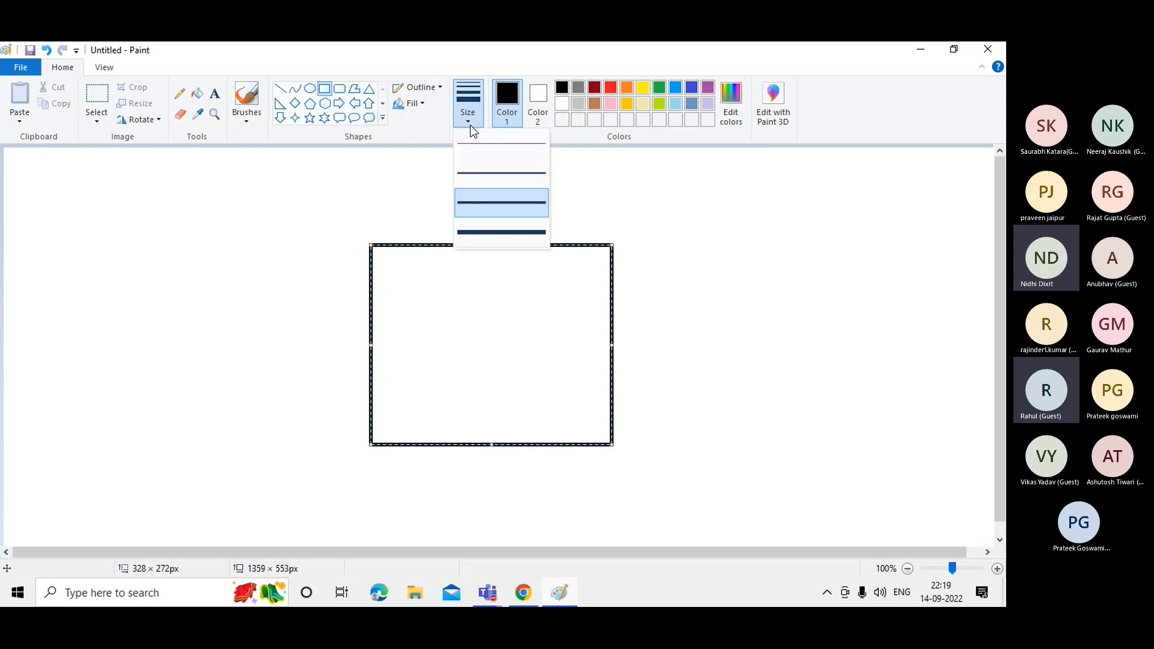
pyautogui.click(482, 175)
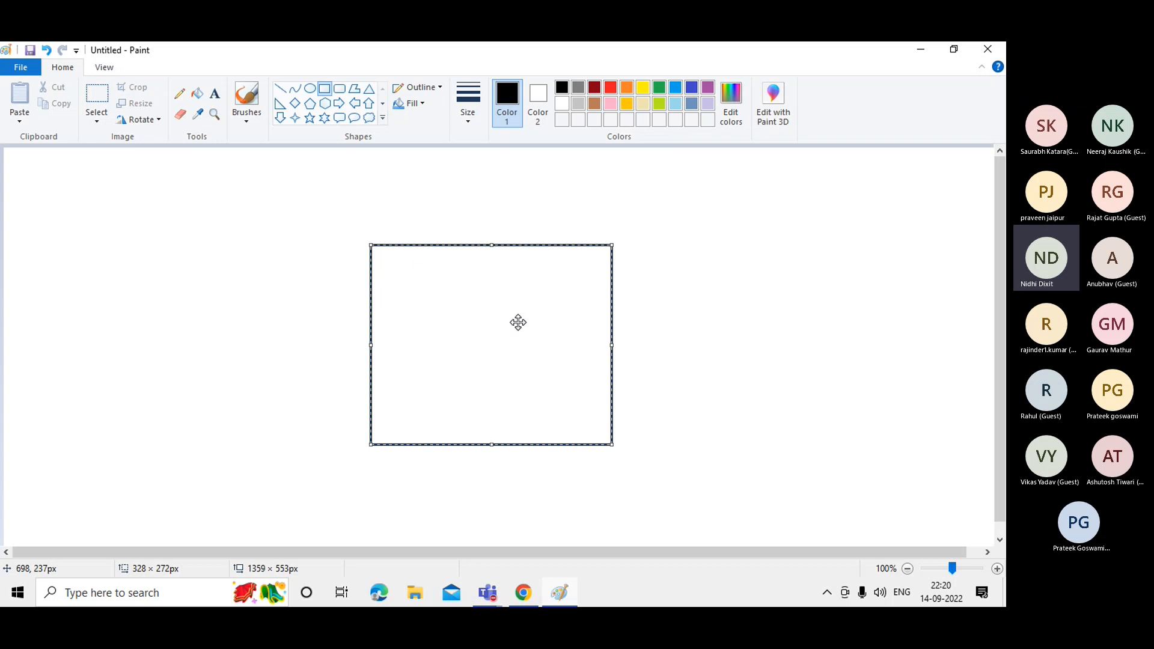
# Add the text label 'Resource Group' just above the rectangle's top-left corner.
pyautogui.click(214, 99)
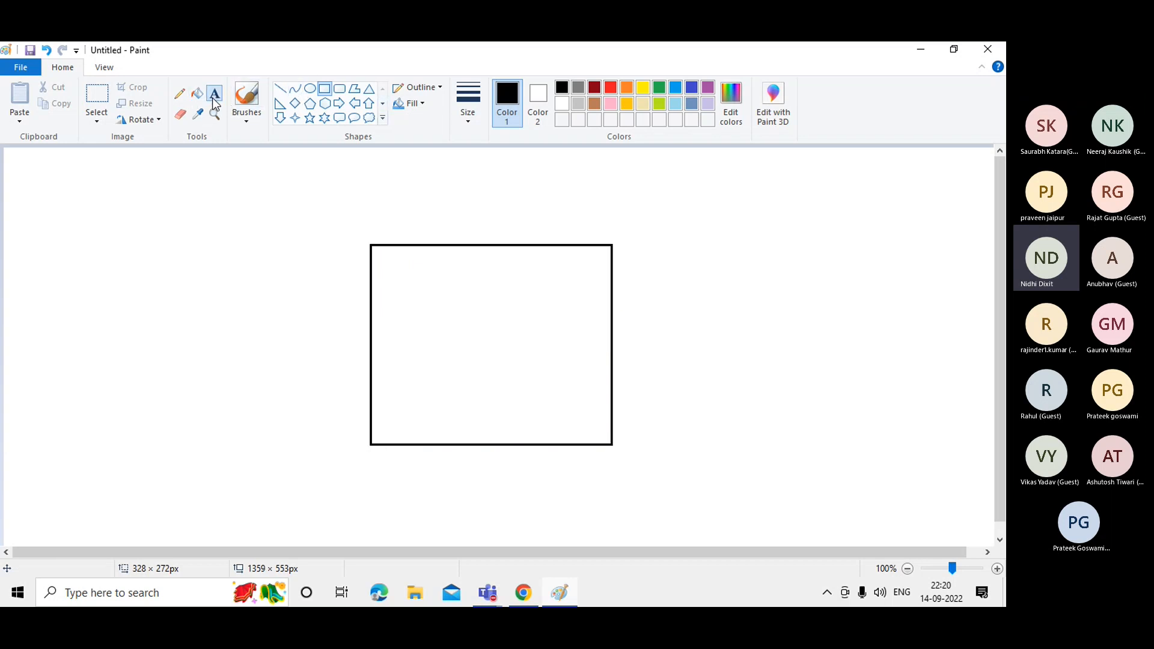
pyautogui.click(369, 229)
pyautogui.write('rE')
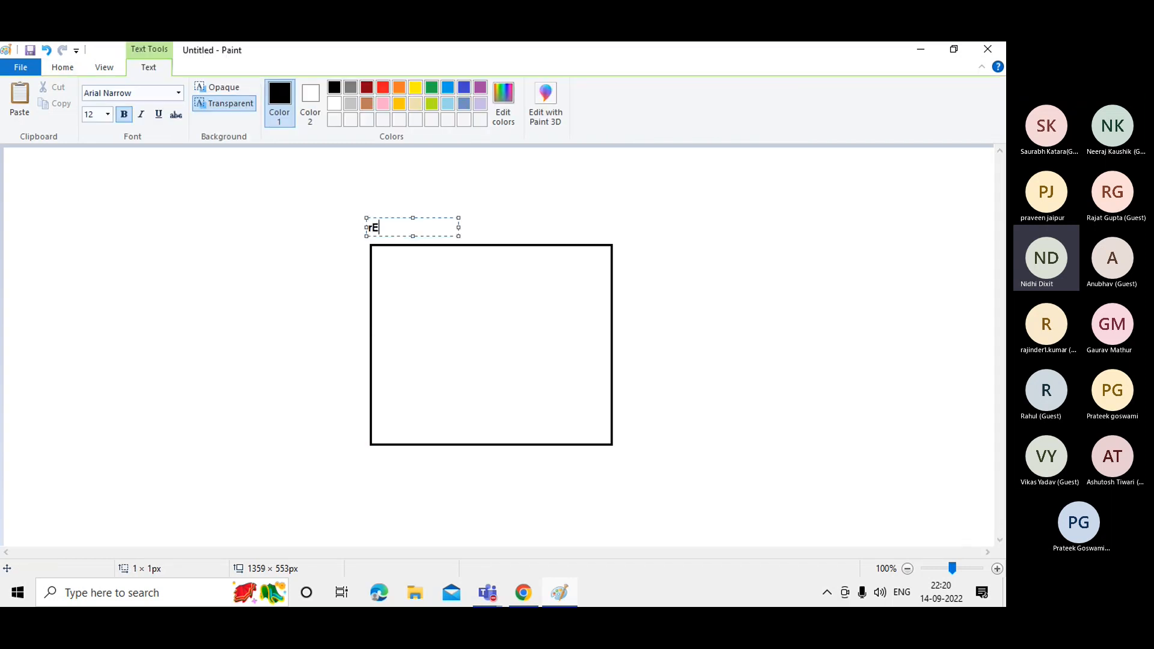
pyautogui.press('BackSpace')
pyautogui.press('BackSpace')
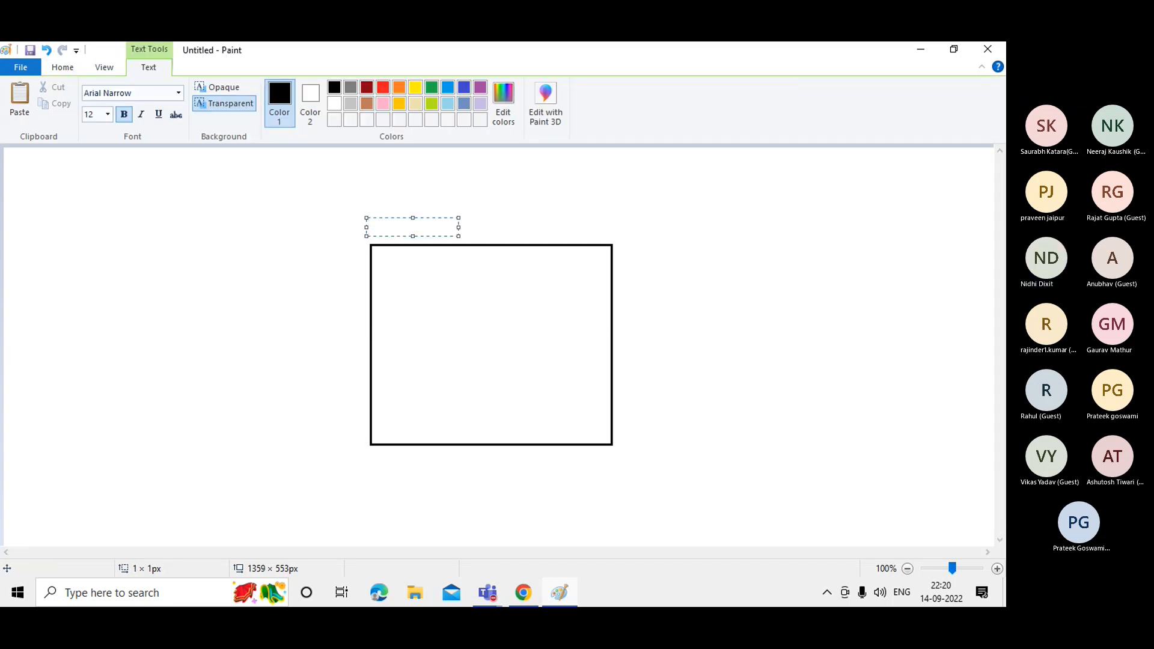
pyautogui.write('Resource Gr')
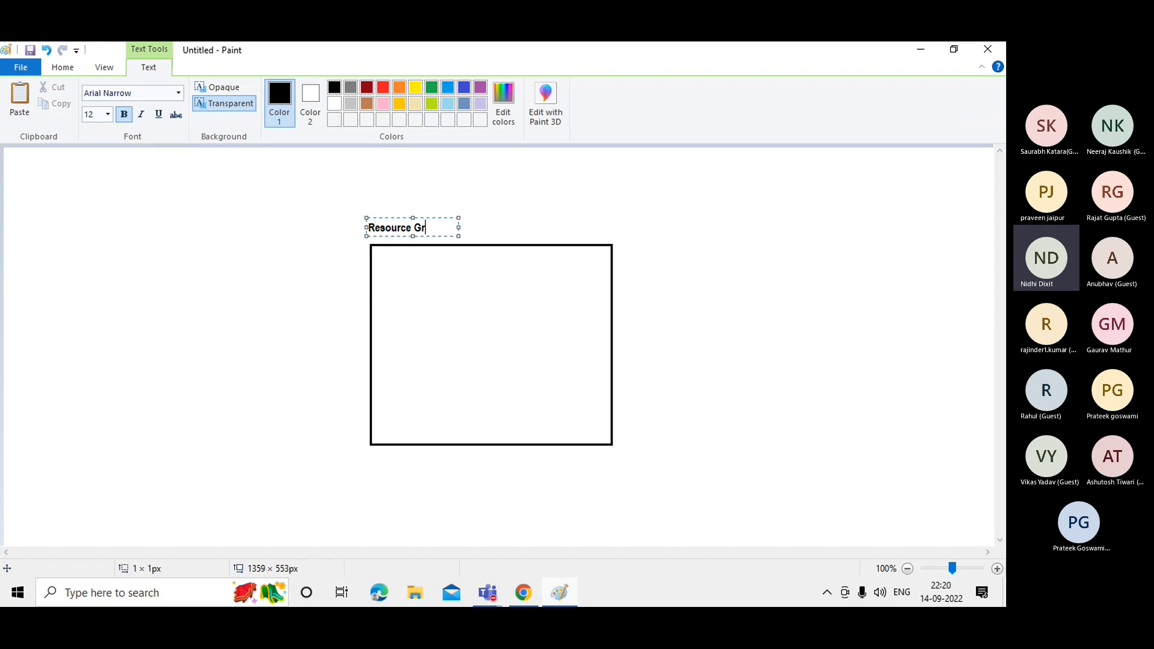
pyautogui.write('oup')
pyautogui.click(689, 287)
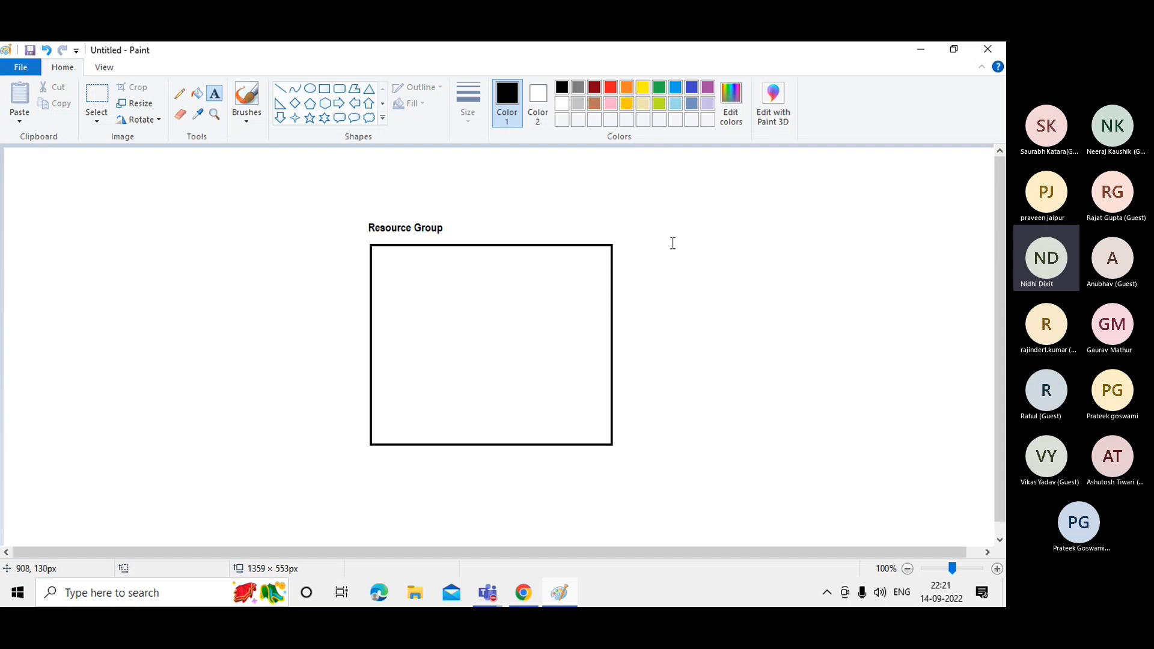
# Draw a smaller rectangle inside the Resource Group box and label it 'virtual network'.
pyautogui.click(325, 88)
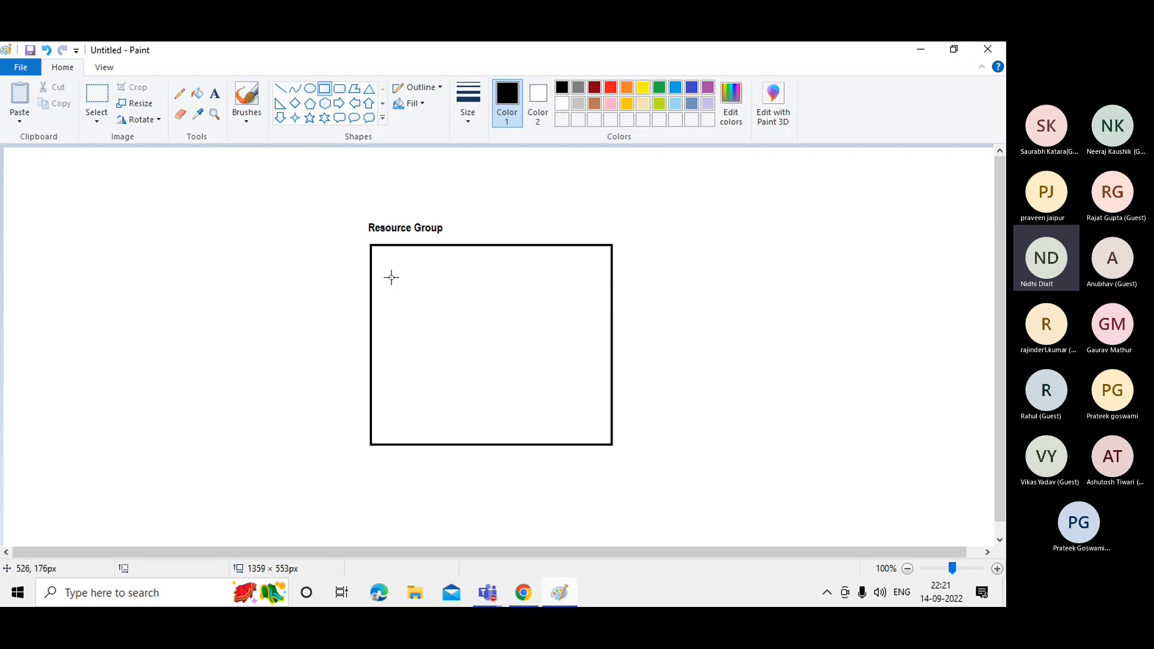
pyautogui.moveTo(392, 278); pyautogui.dragTo(597, 421)
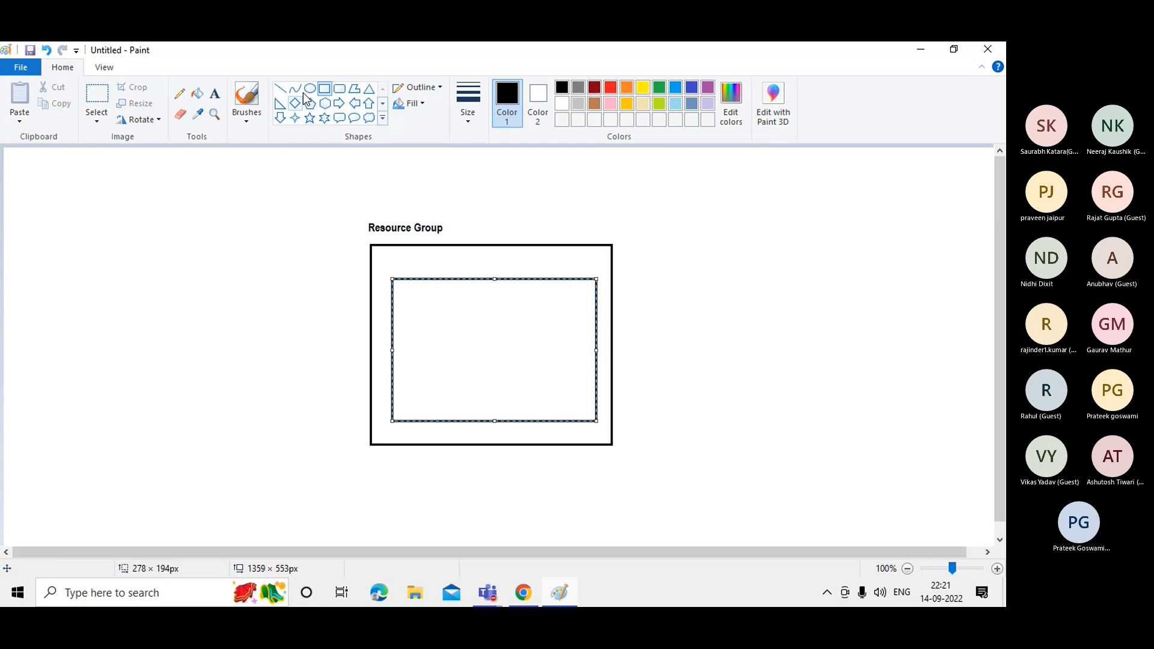
pyautogui.click(215, 94)
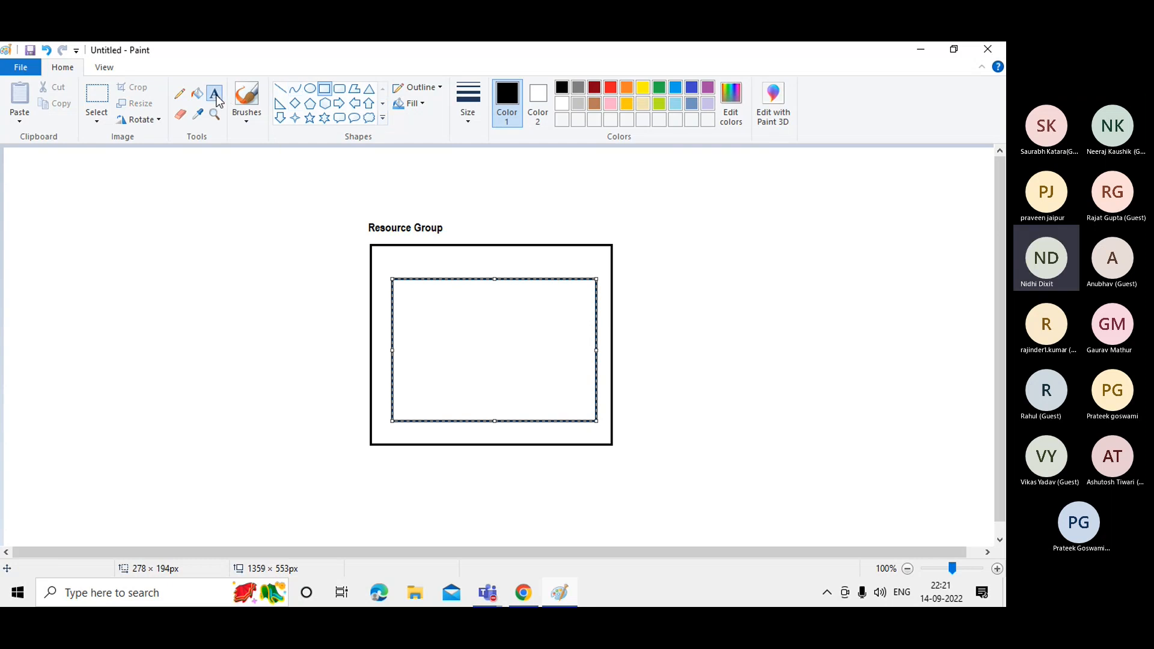
pyautogui.click(394, 267)
pyautogui.write('v')
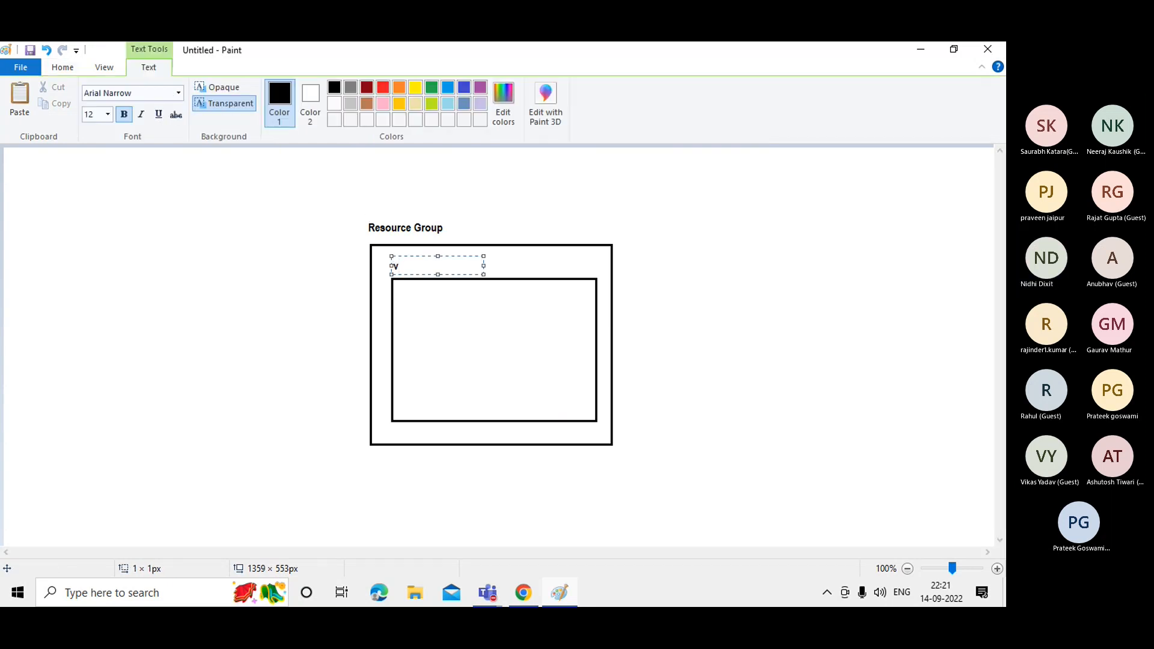
pyautogui.write('irtual network')
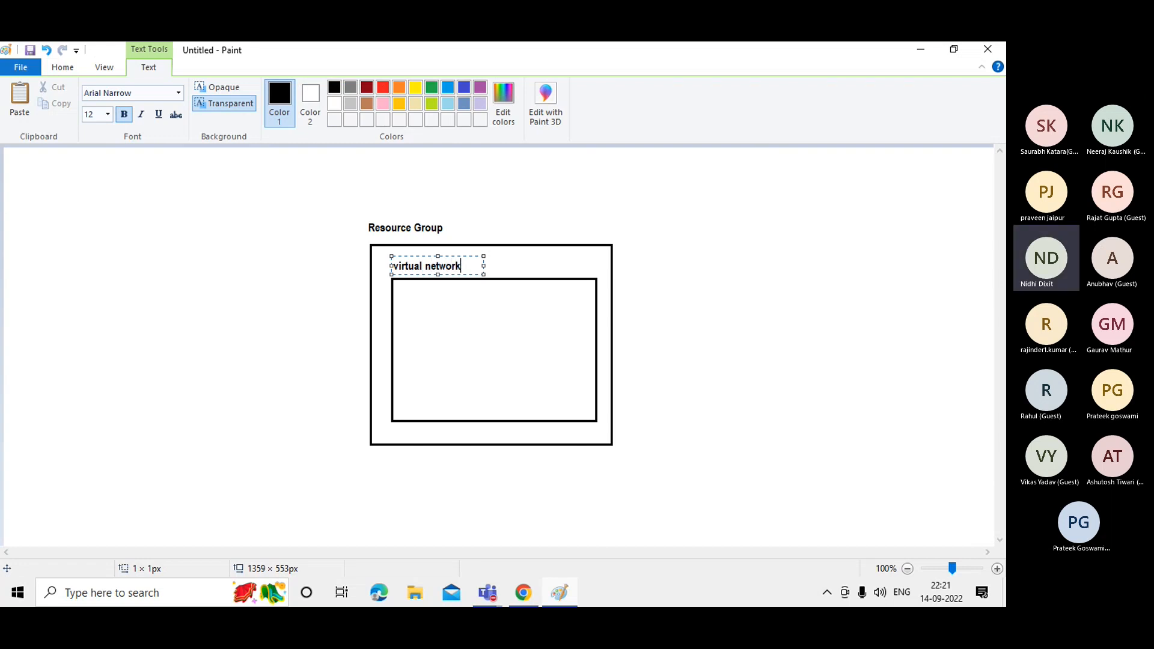
pyautogui.click(699, 269)
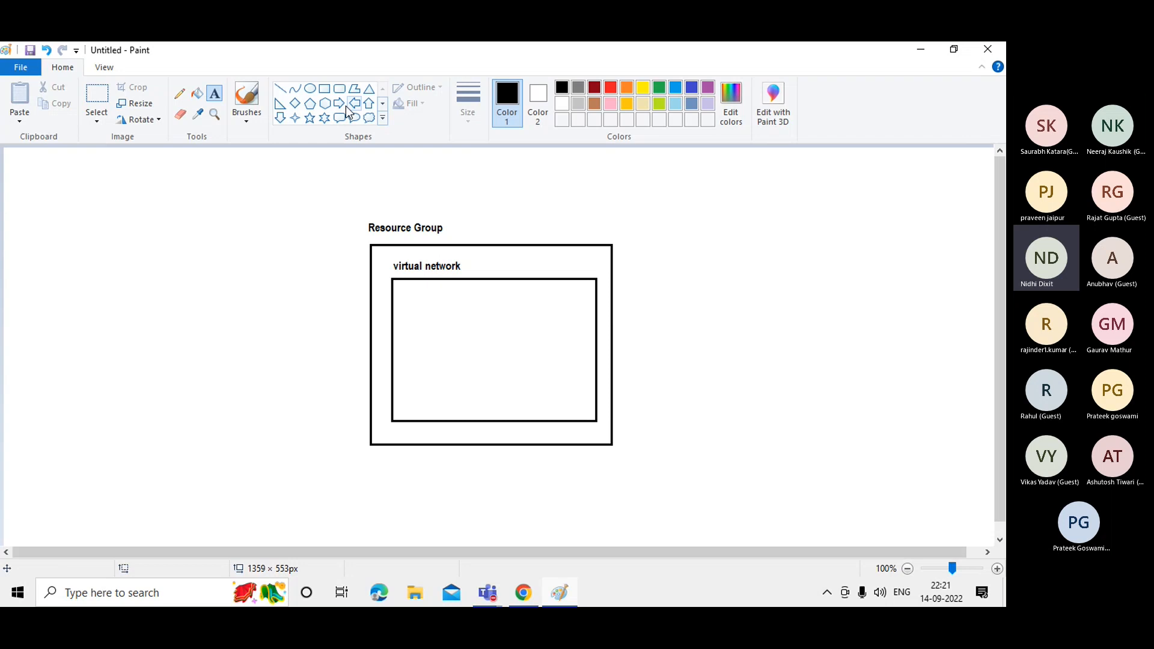
pyautogui.click(325, 91)
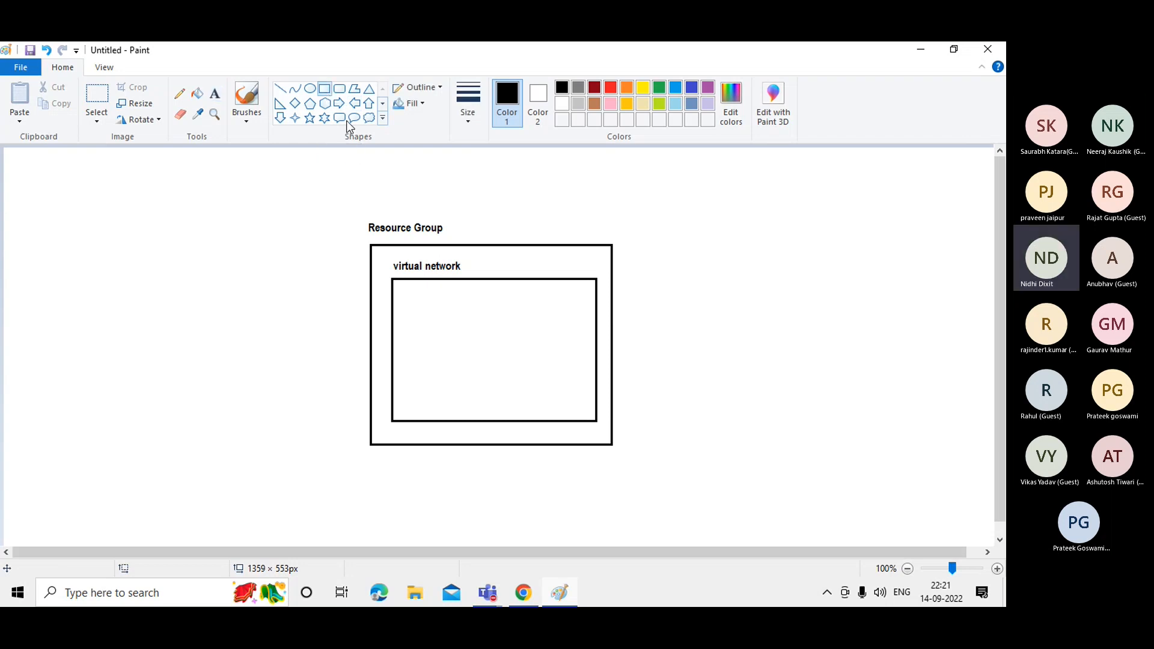
pyautogui.click(410, 306)
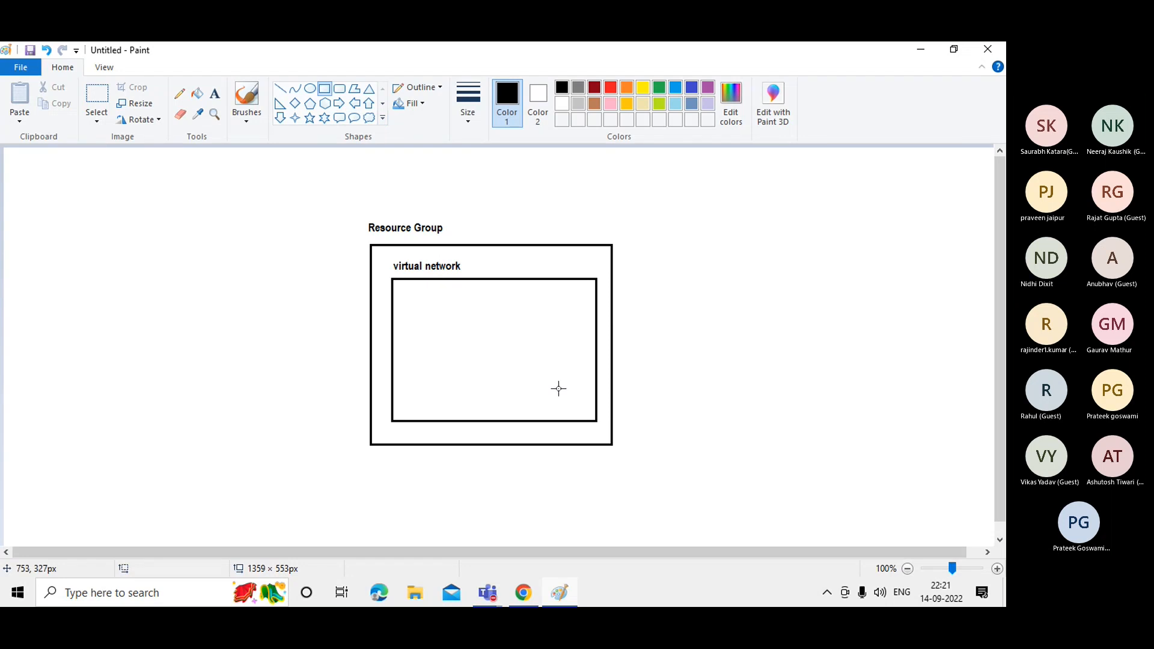
# Nest a third rectangle inside the virtual network box and title it 'Subnet' above it.
pyautogui.click(410, 300)
pyautogui.moveTo(410, 300); pyautogui.dragTo(582, 401)
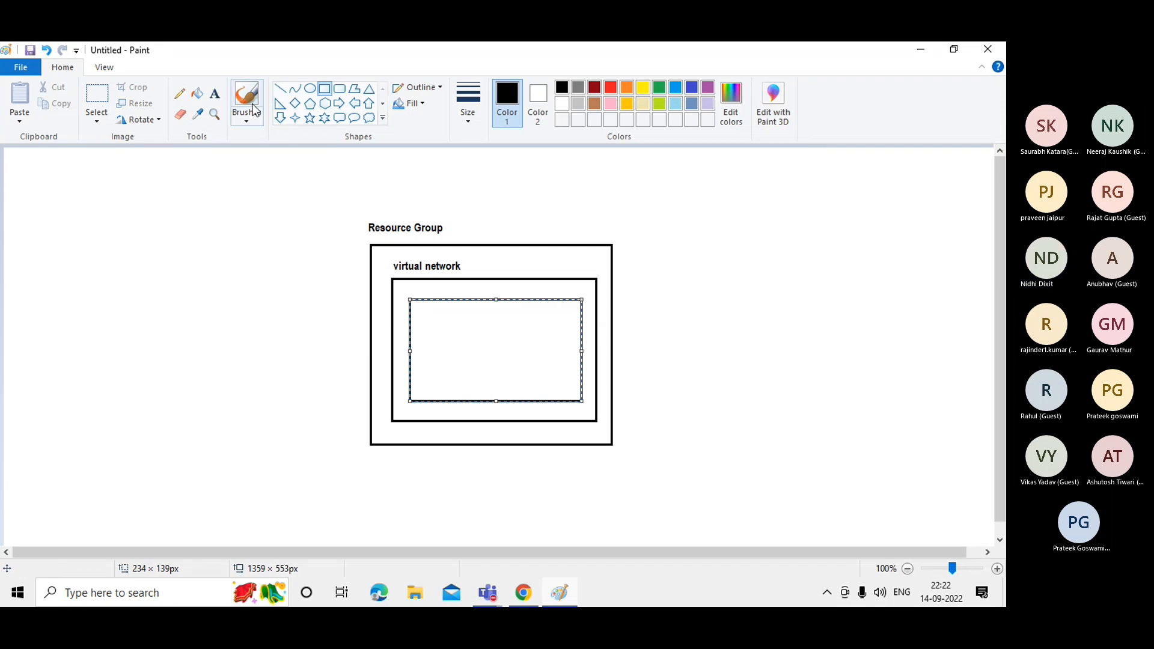
pyautogui.click(214, 94)
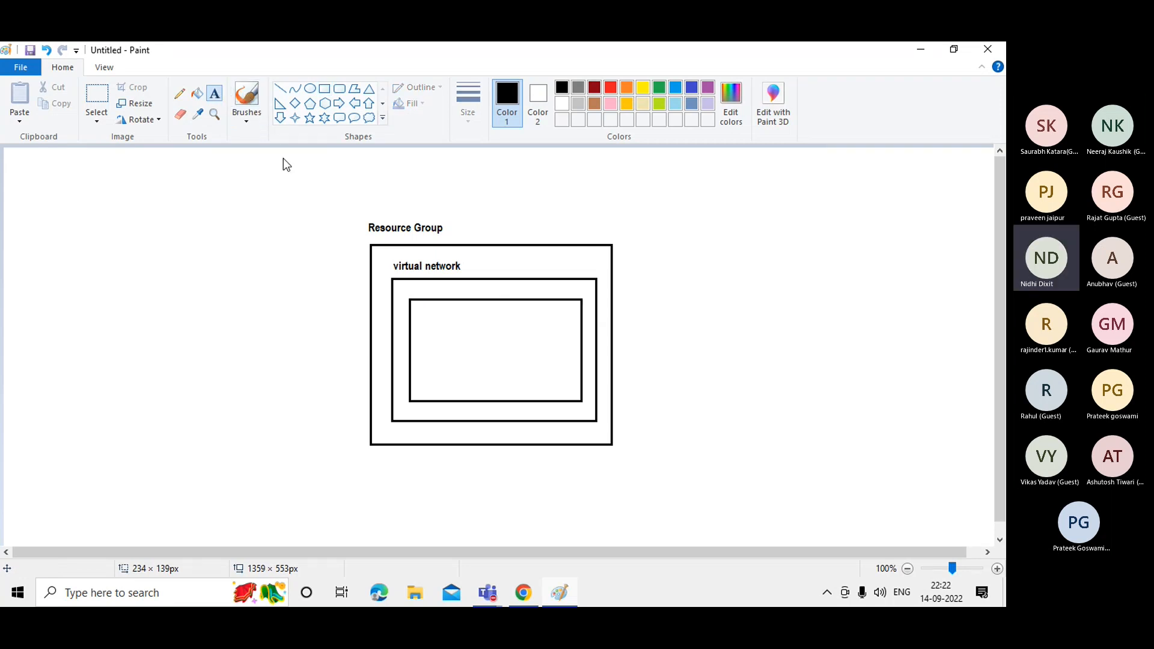
pyautogui.click(412, 281)
pyautogui.write('Subnet')
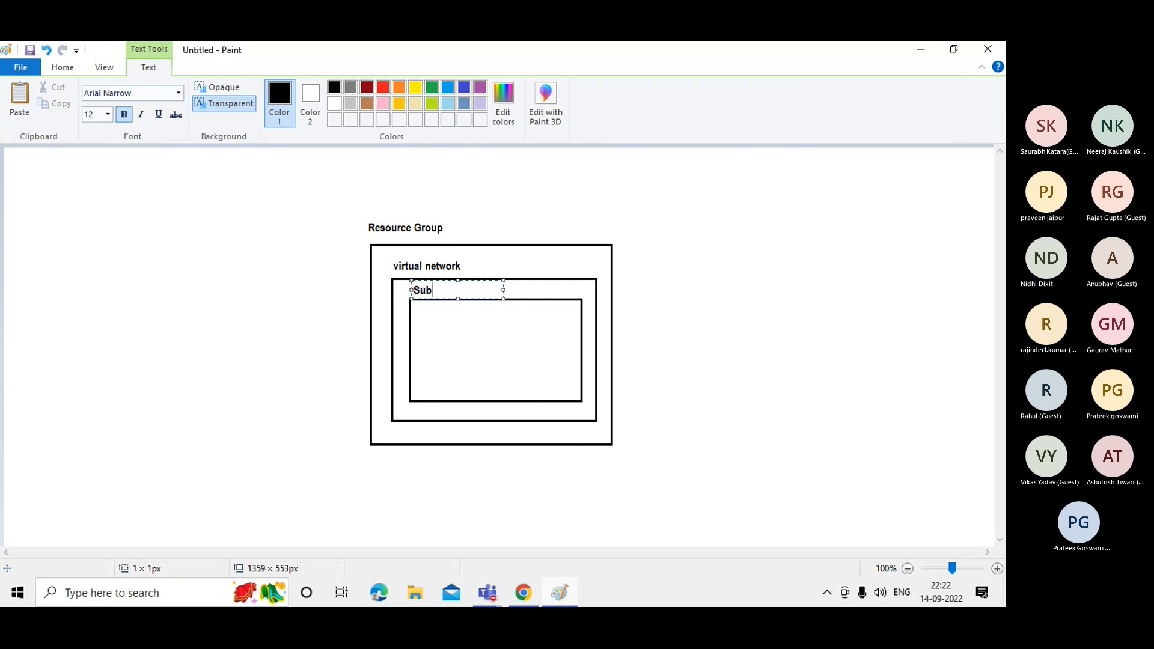
pyautogui.click(736, 268)
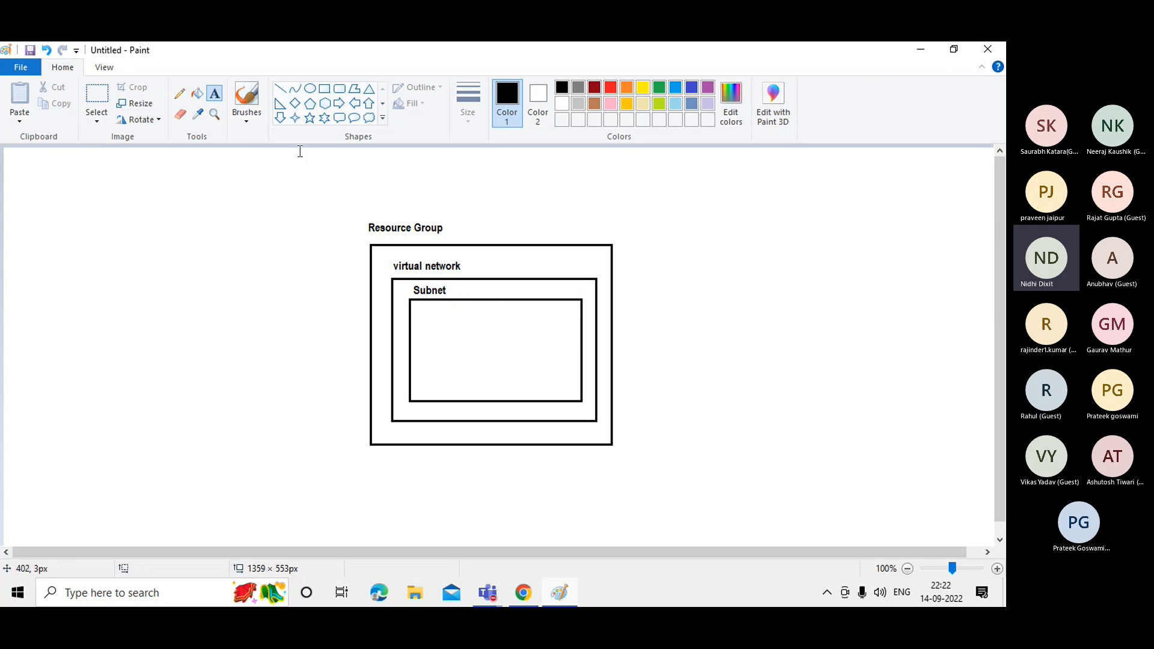
# Draw a rounded rectangle inside the Subnet box and write 'VM' inside it.
pyautogui.click(336, 89)
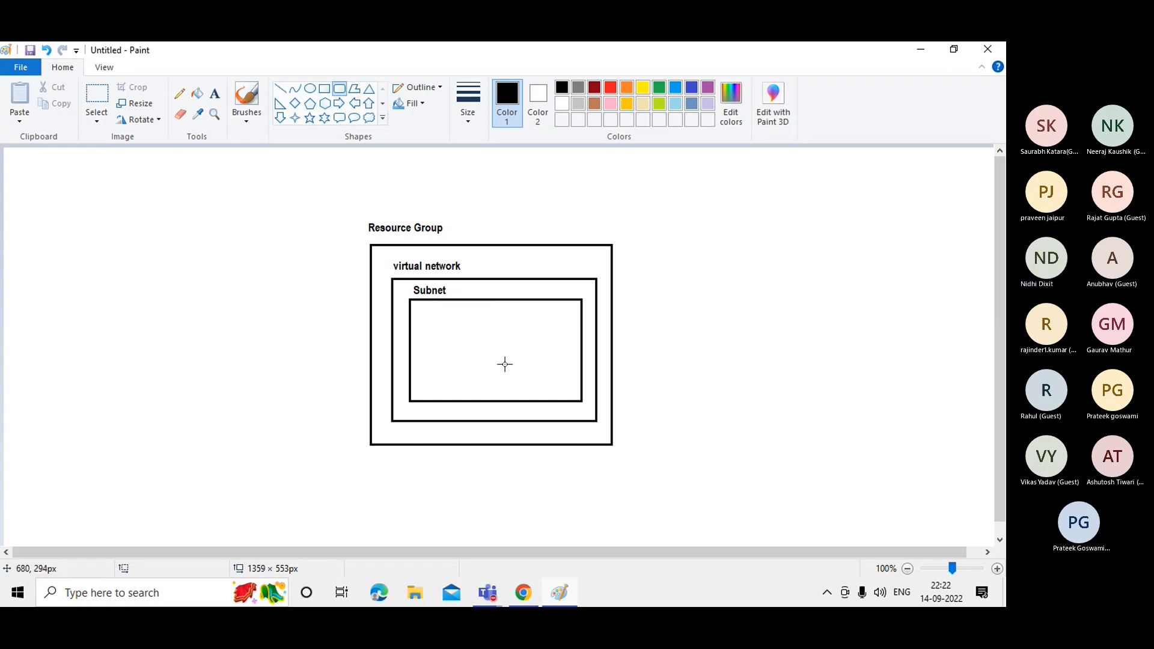
pyautogui.moveTo(443, 325); pyautogui.dragTo(552, 382)
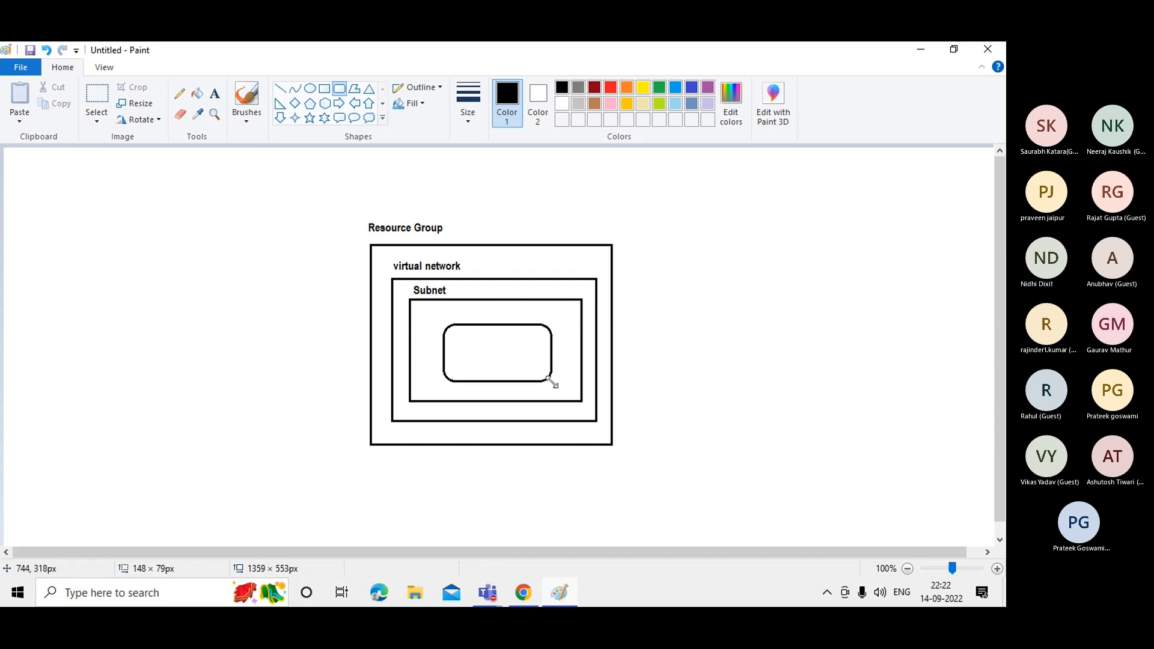
pyautogui.click(732, 328)
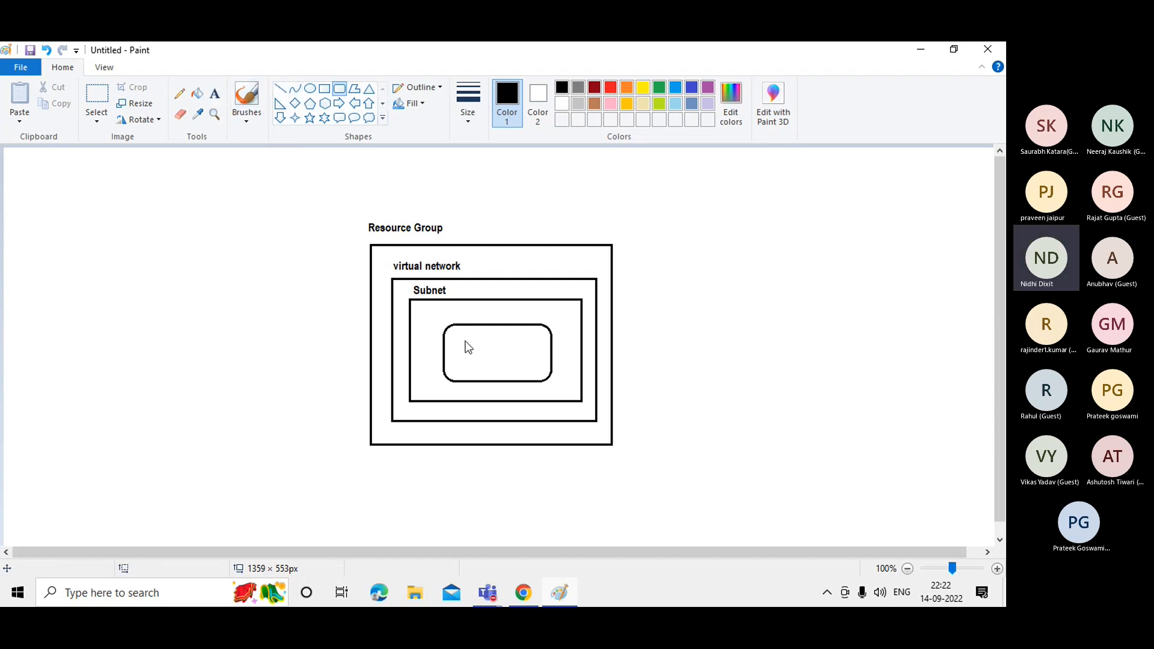
pyautogui.click(215, 93)
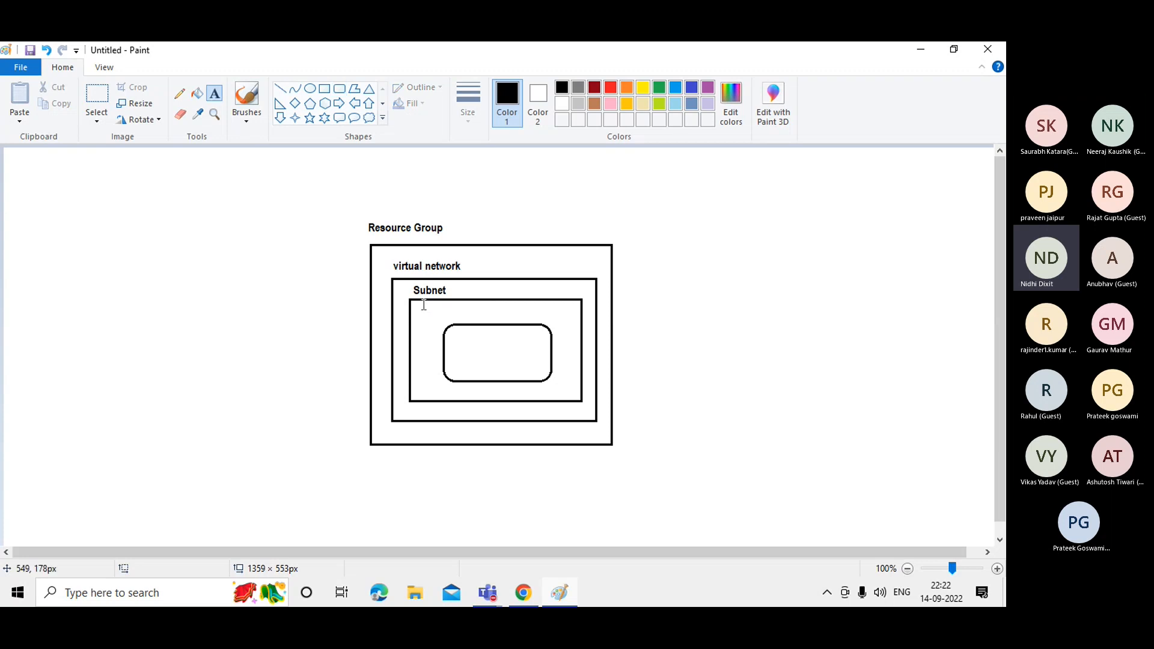
pyautogui.click(462, 355)
pyautogui.write('We')
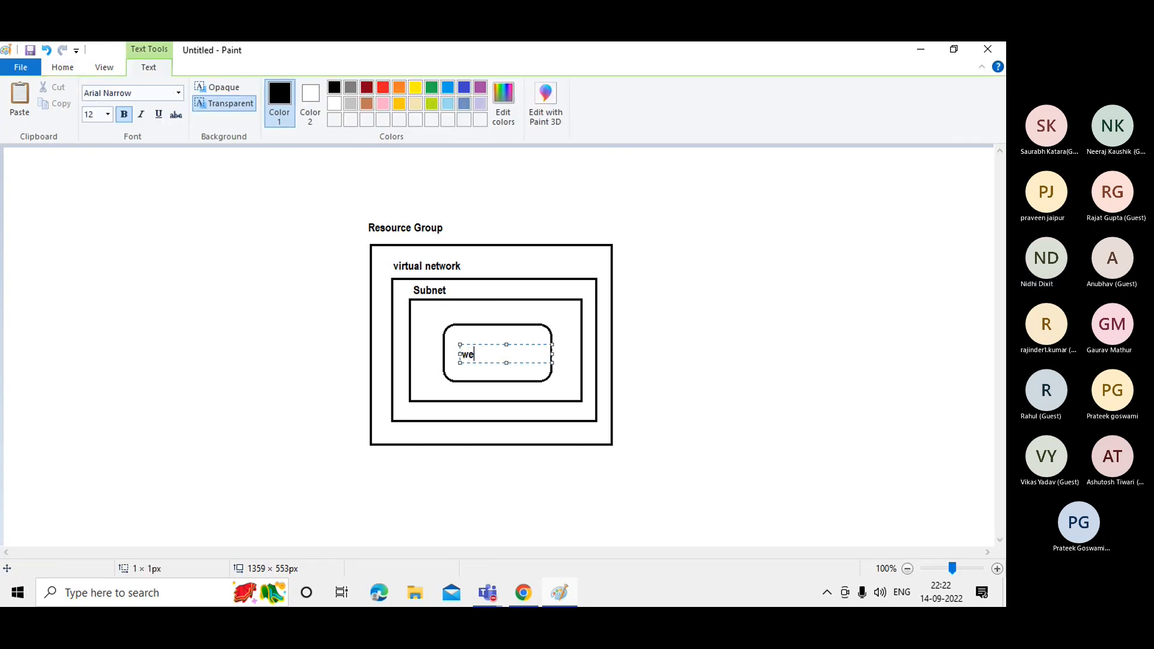
pyautogui.write('bser')
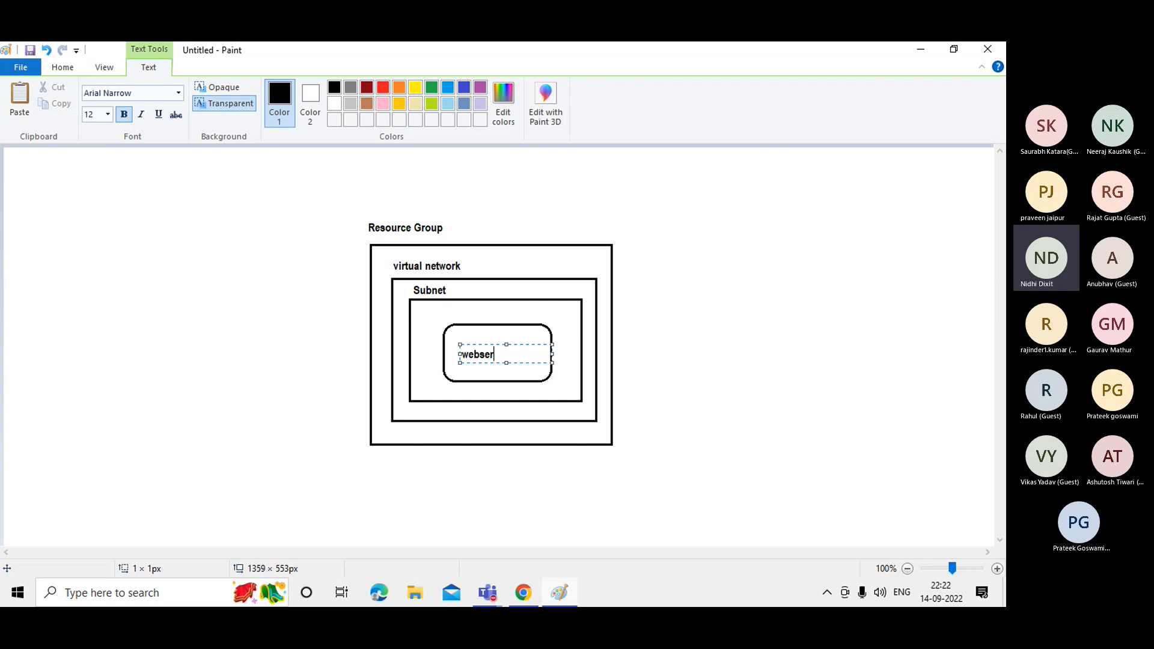
pyautogui.press('BackSpace')
pyautogui.press('BackSpace')
pyautogui.press('BackSpace')
pyautogui.press('BackSpace')
pyautogui.press('BackSpace')
pyautogui.press('BackSpace')
pyautogui.write('VM')
pyautogui.click(666, 340)
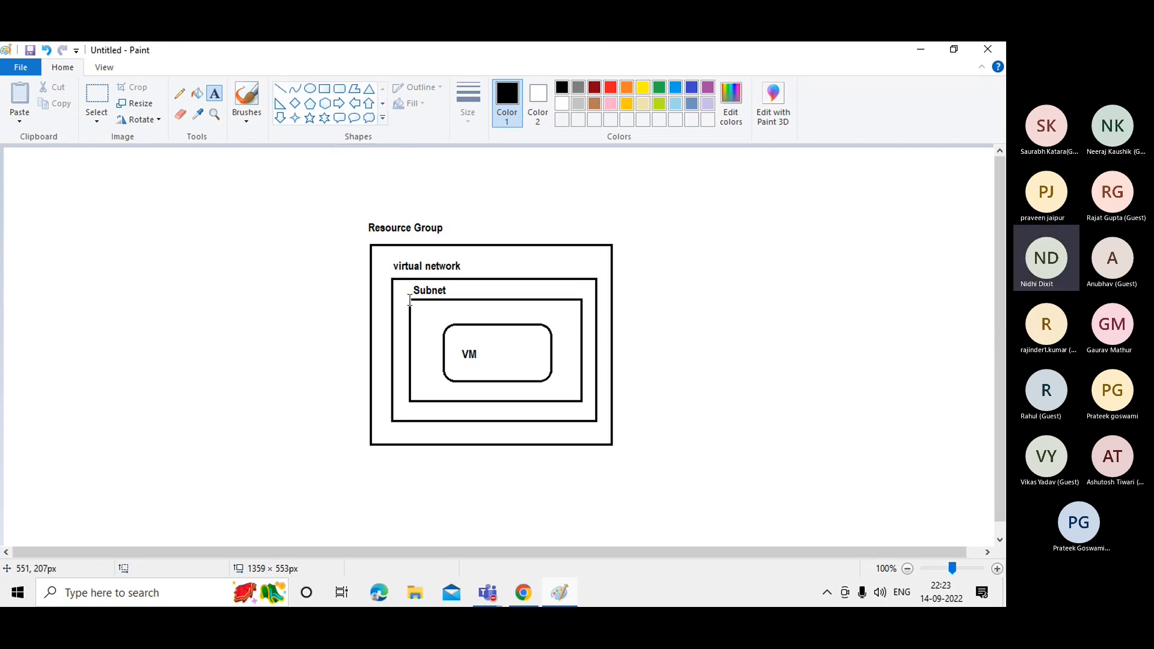
# Add a small box at the VM's corner linked to the Subnet corner by a green line.
pyautogui.click(324, 89)
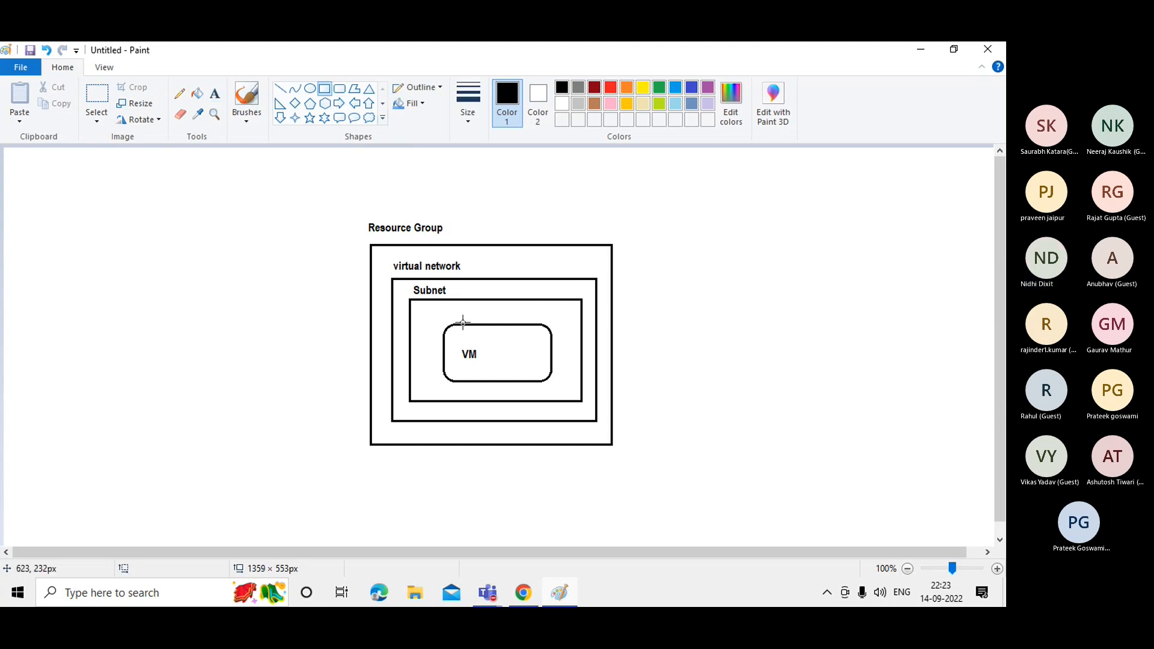
pyautogui.moveTo(432, 319); pyautogui.dragTo(446, 328)
pyautogui.click(610, 311)
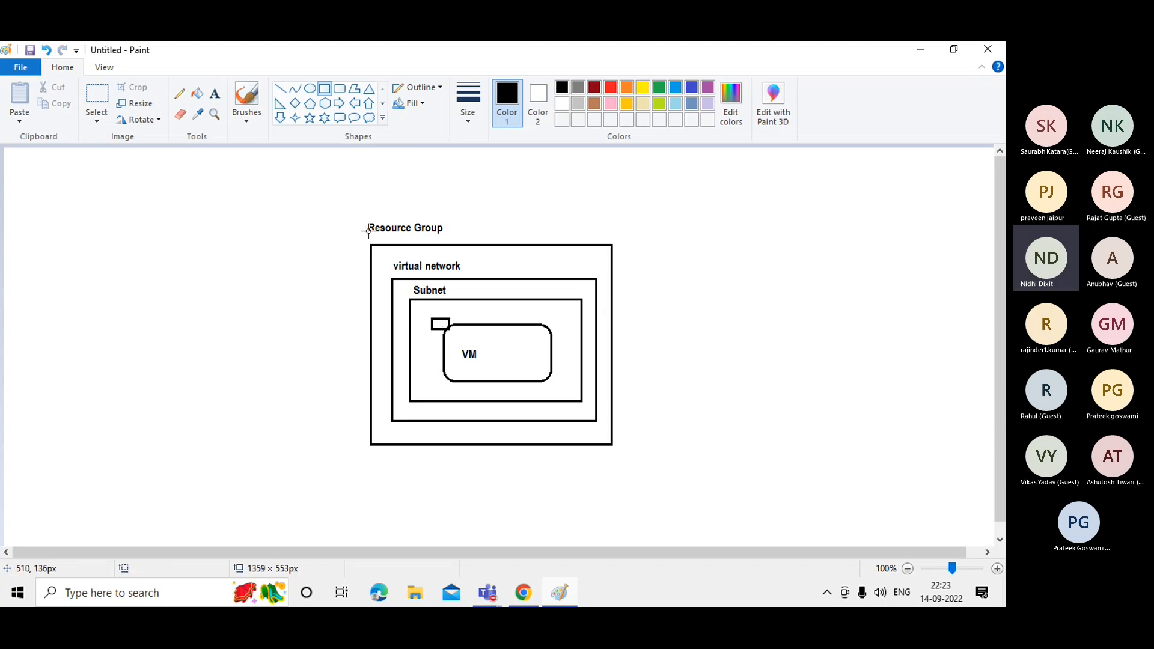
pyautogui.click(287, 95)
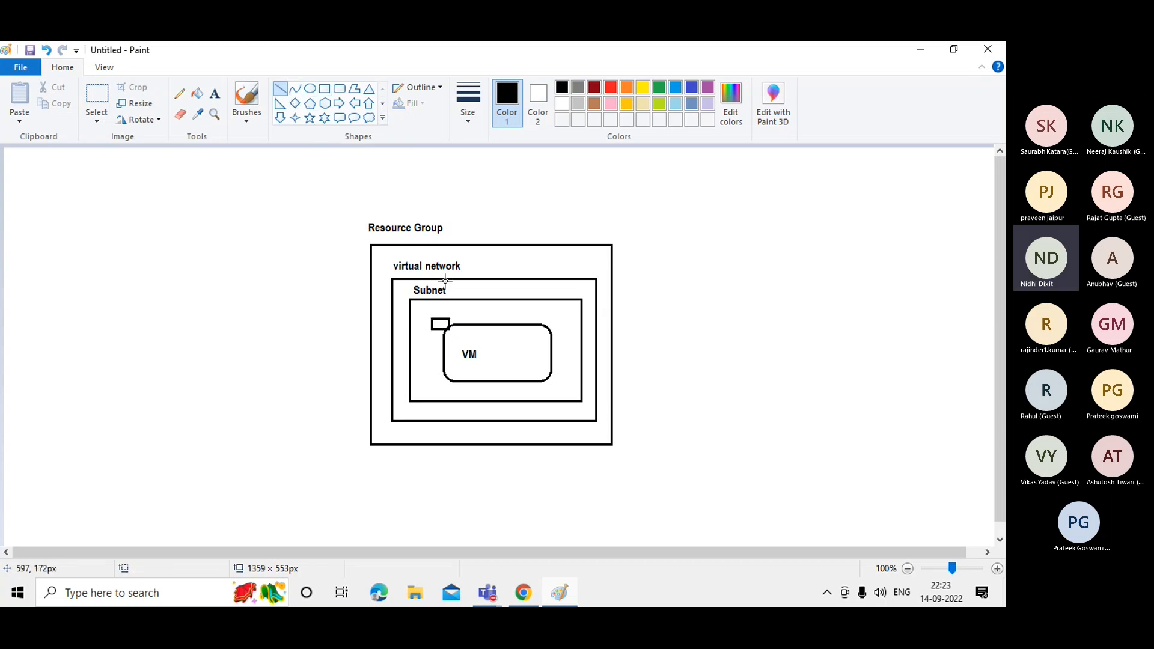
pyautogui.moveTo(432, 319); pyautogui.dragTo(411, 304)
pyautogui.click(660, 88)
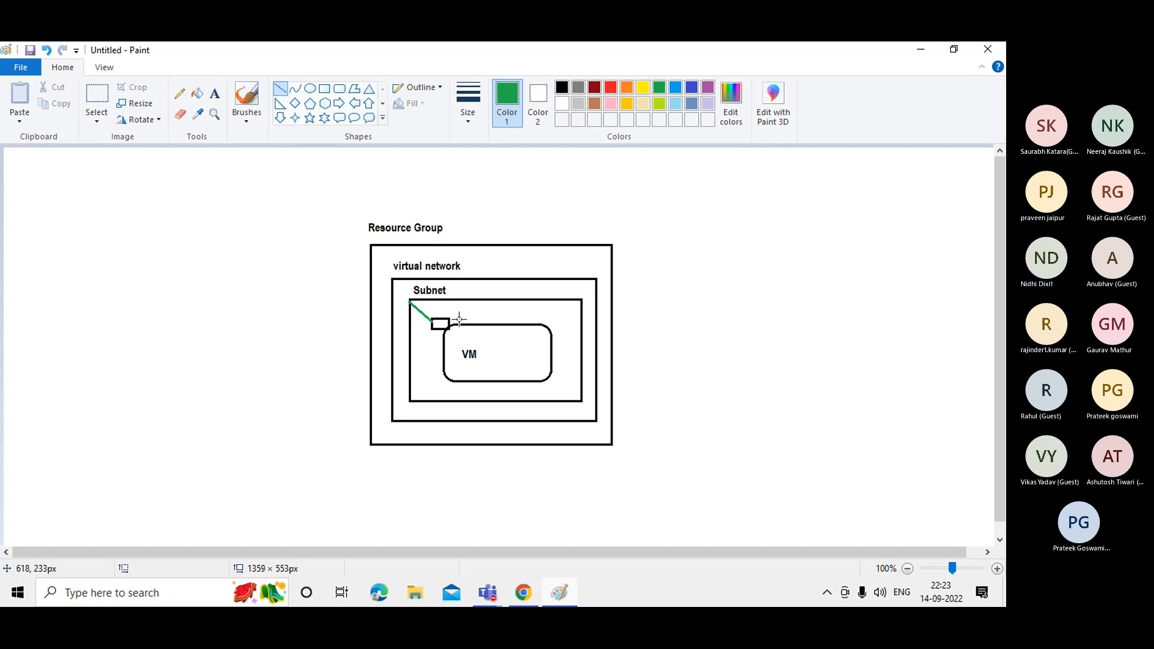
# Remove a stray rectangle near the Subnet box's top right and switch to the Azure portal.
pyautogui.click(324, 90)
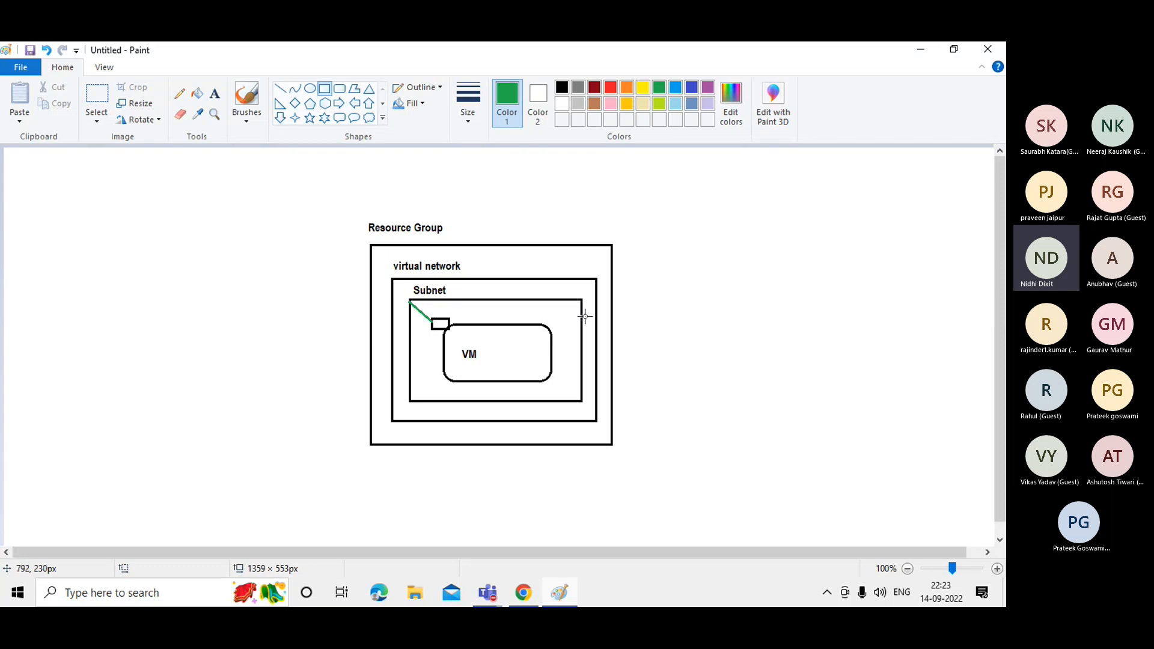
pyautogui.moveTo(531, 309); pyautogui.dragTo(576, 324)
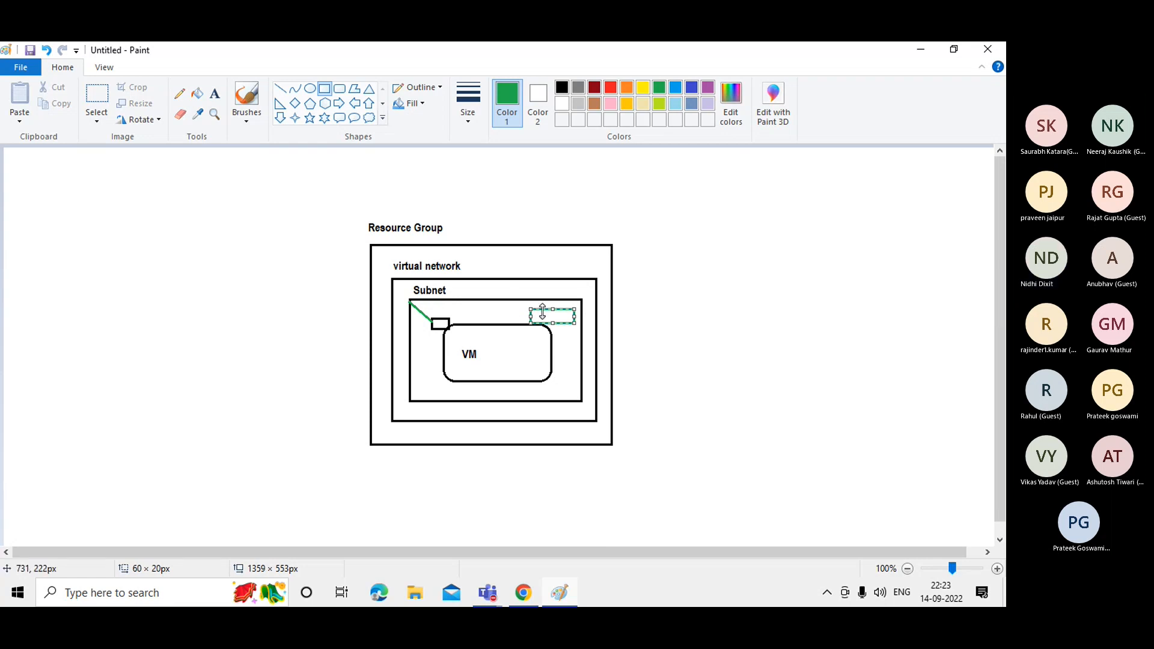
pyautogui.press('Delete')
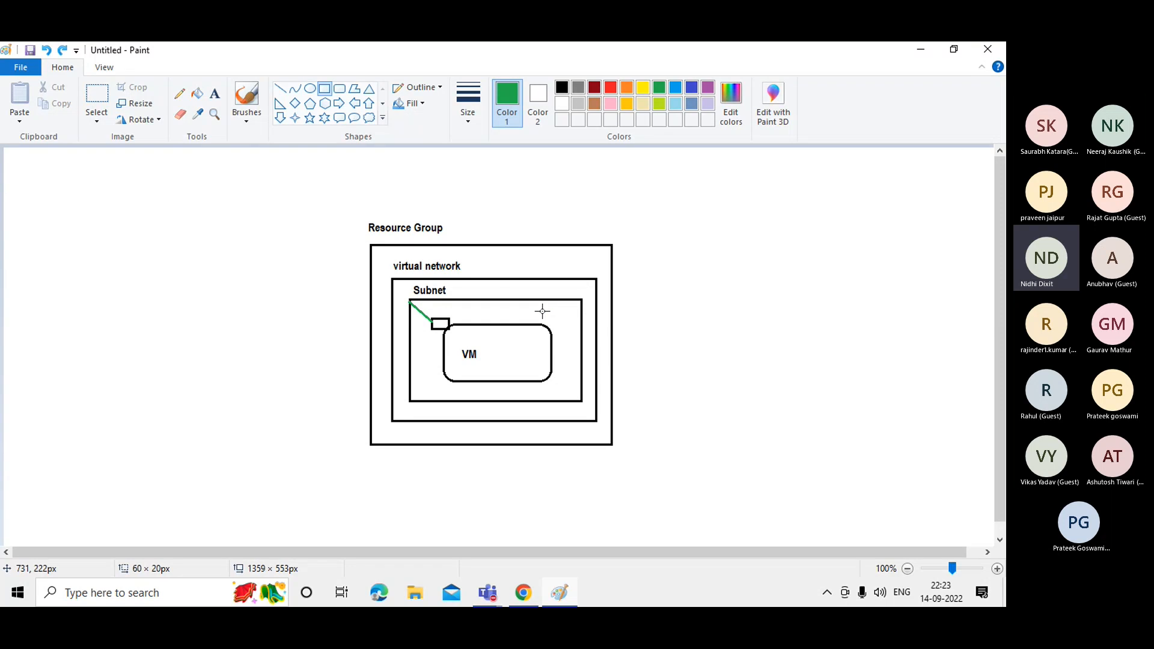
pyautogui.click(524, 593)
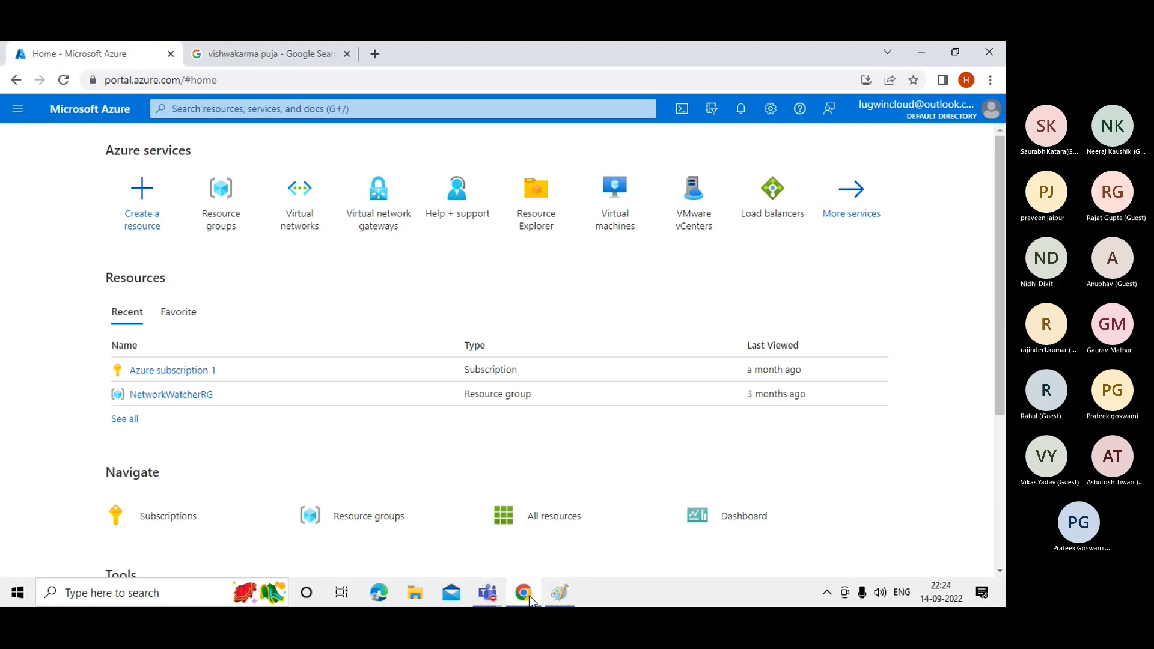
# From the Azure home page, open Resource groups and start a new resource group.
pyautogui.click(223, 210)
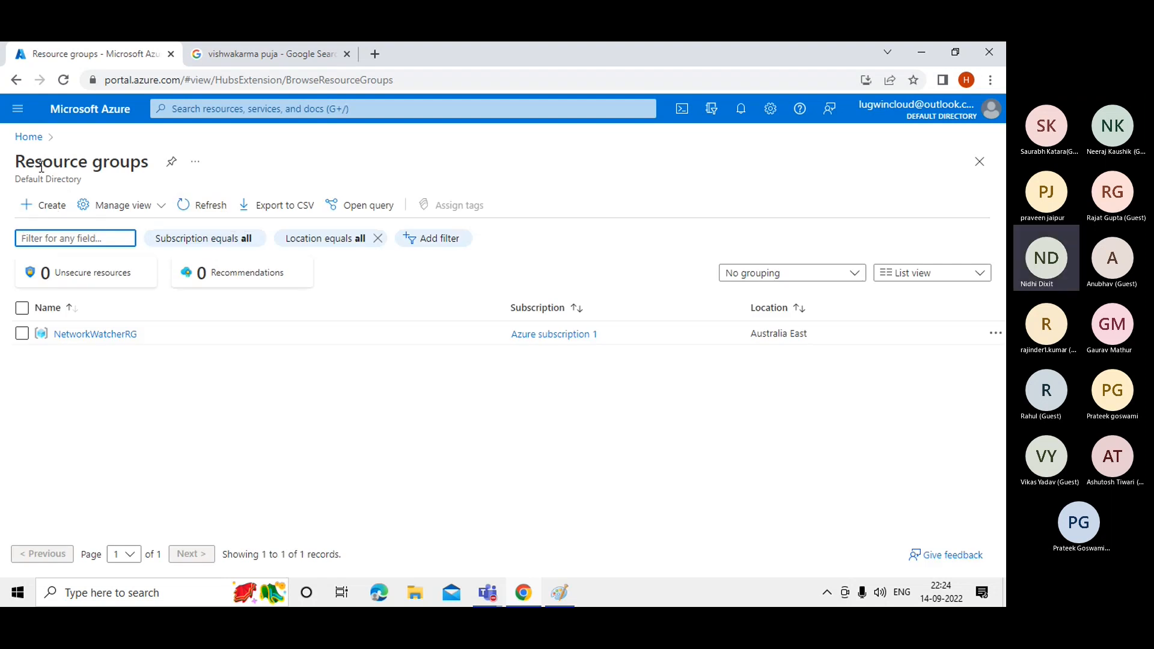
pyautogui.click(52, 207)
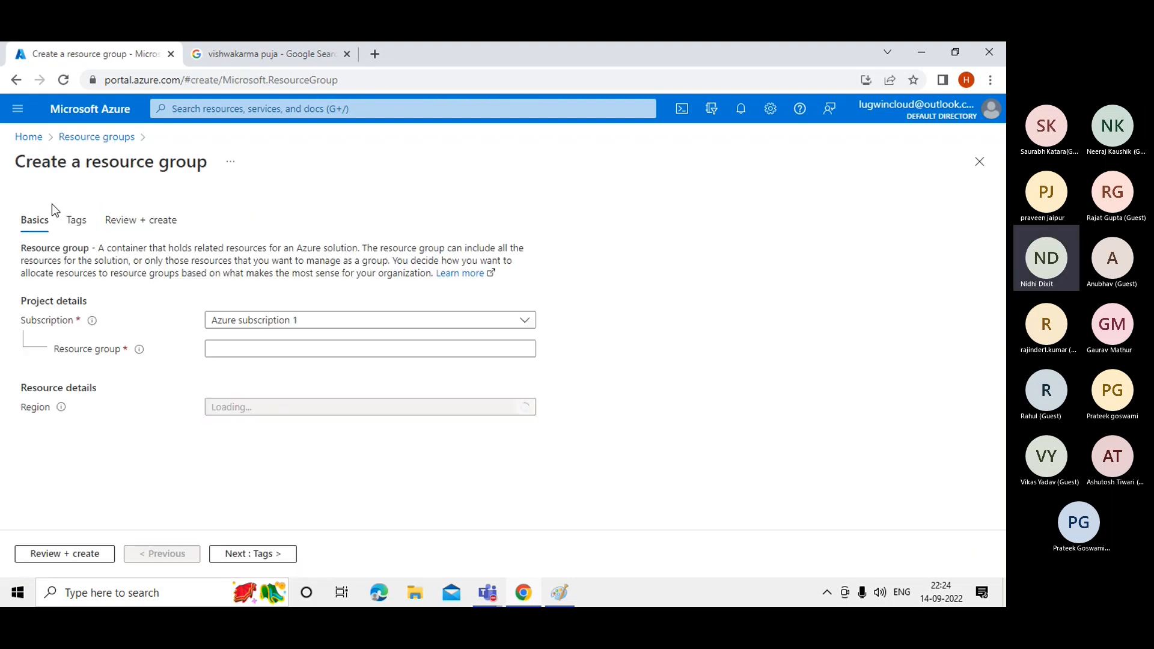
pyautogui.click(228, 351)
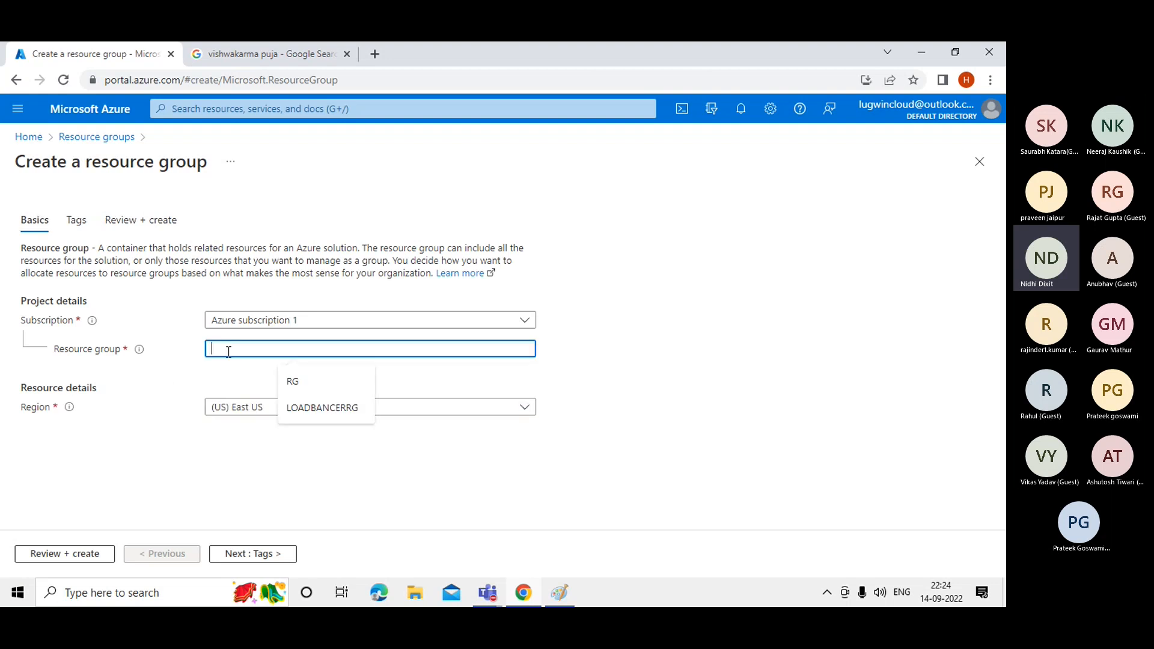
# Name the resource group MYFIRSTRG and set its region to (US) Central US.
pyautogui.write('RG')
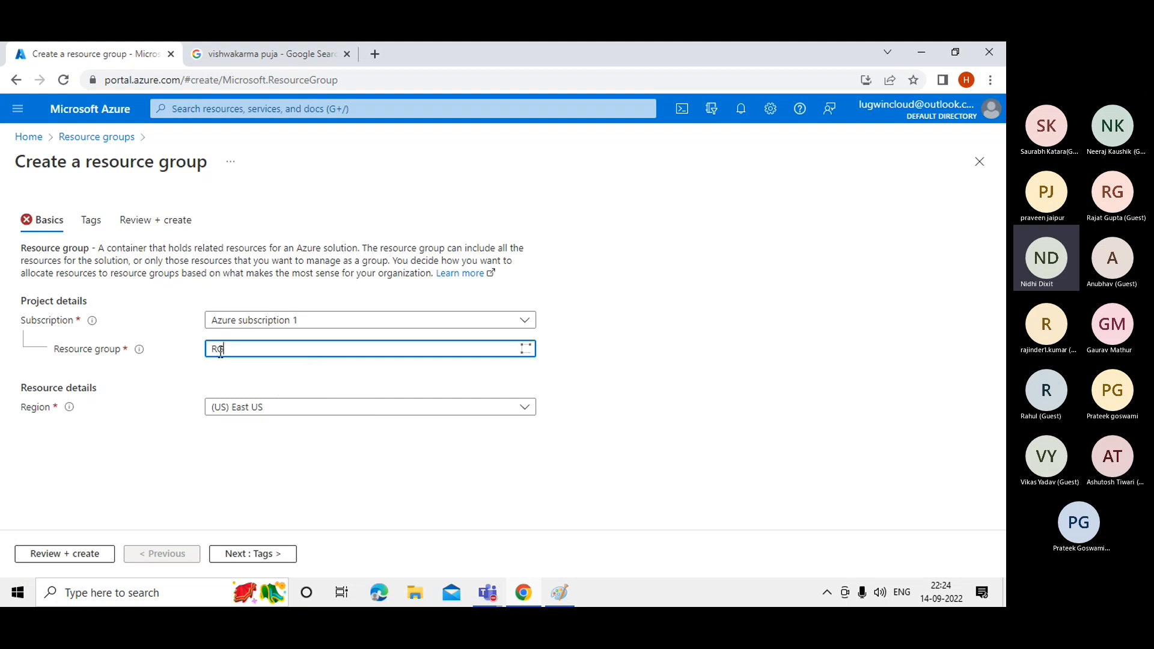
pyautogui.click(212, 351)
pyautogui.write('MYFIRST')
pyautogui.click(247, 382)
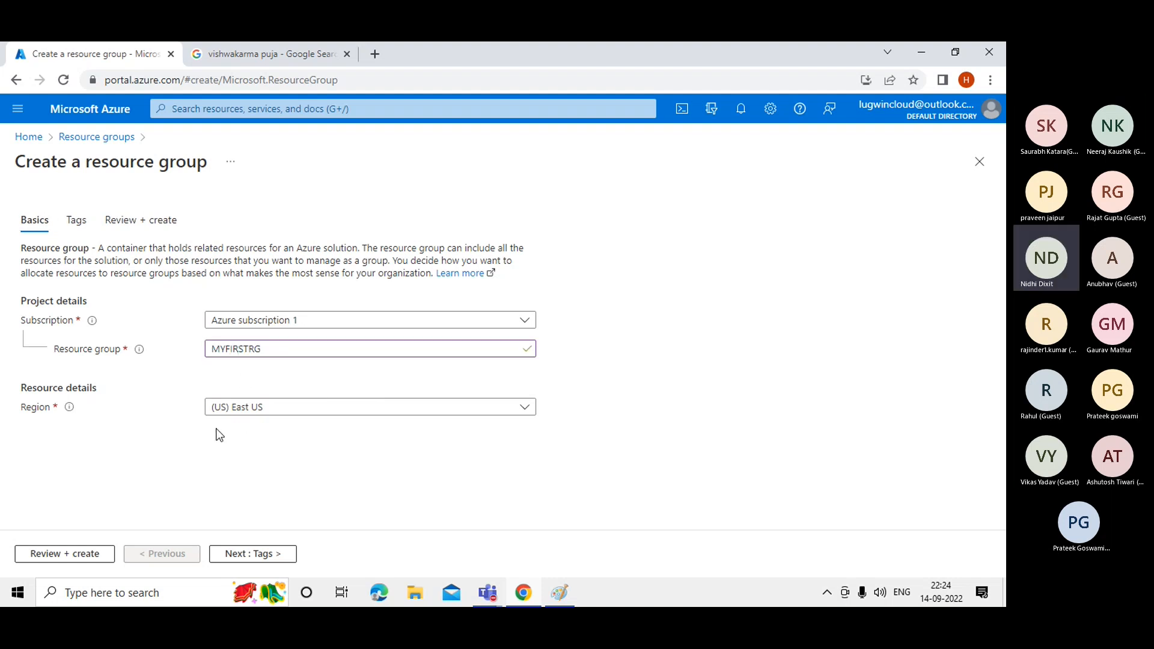
pyautogui.click(242, 415)
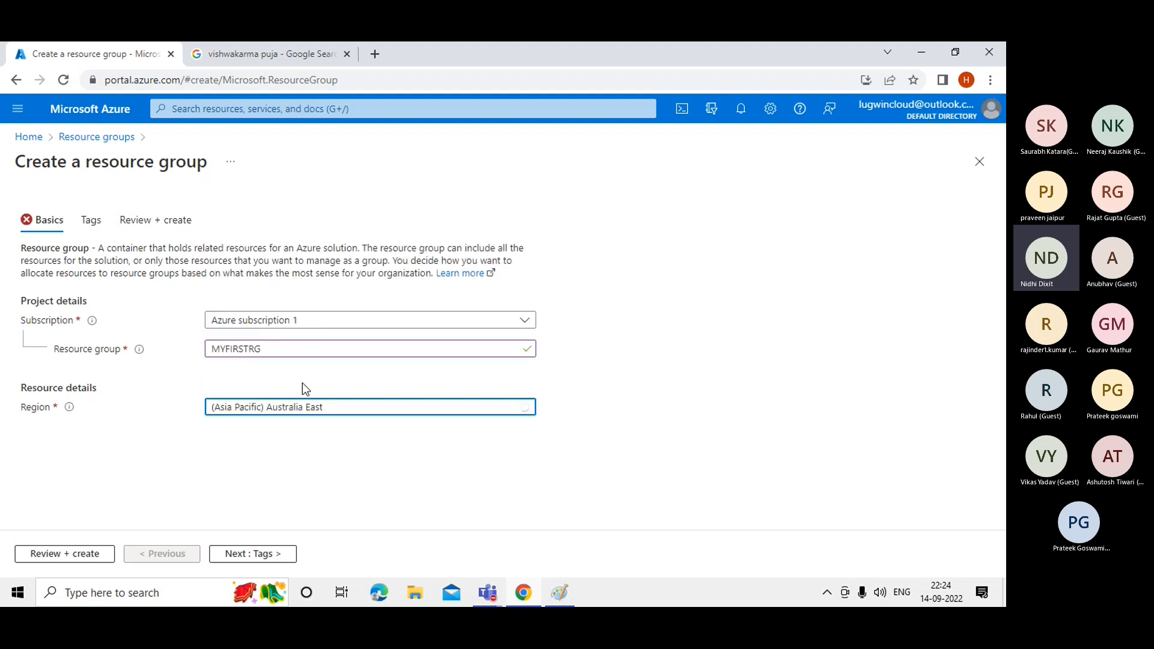
pyautogui.click(293, 408)
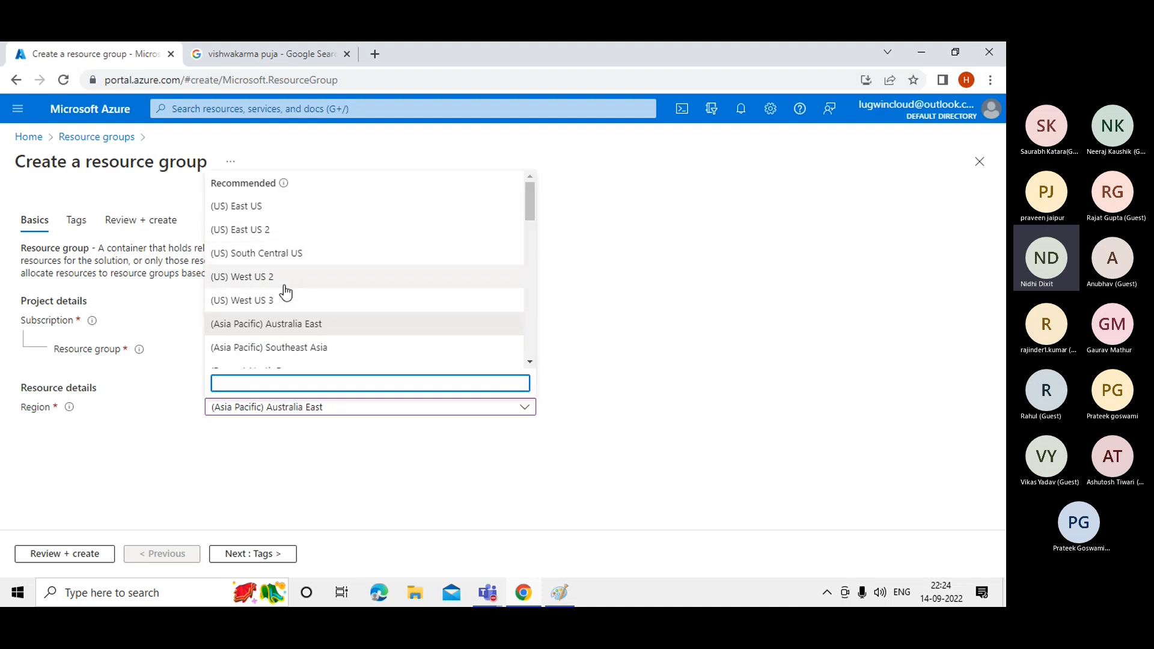
pyautogui.write('CENT')
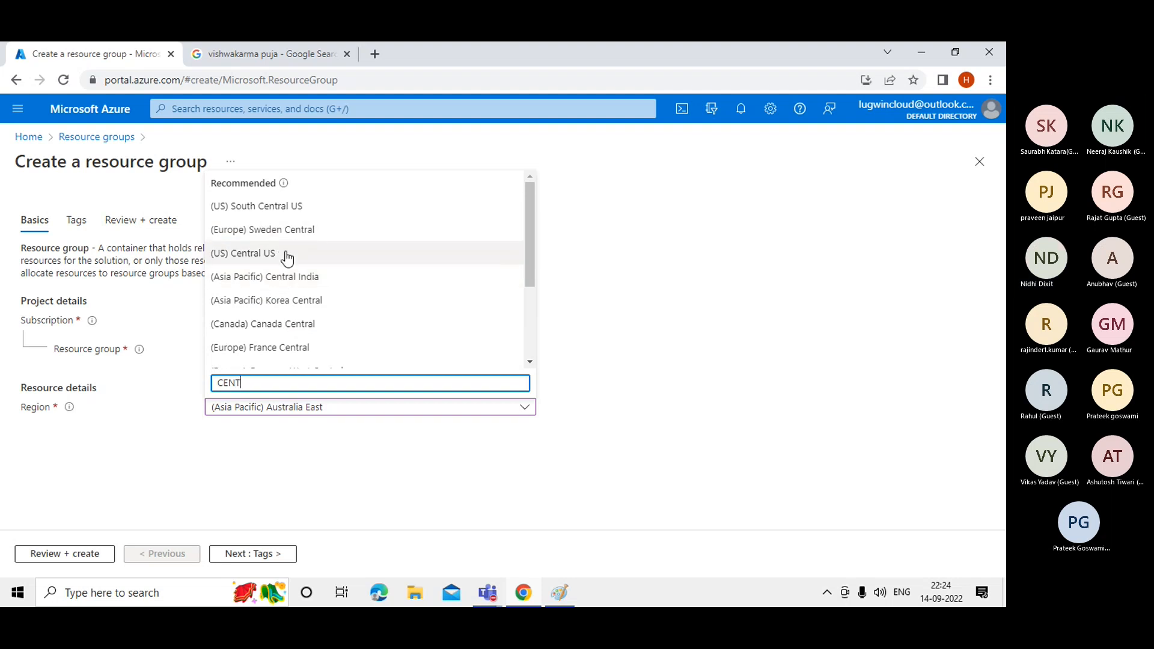
pyautogui.click(286, 255)
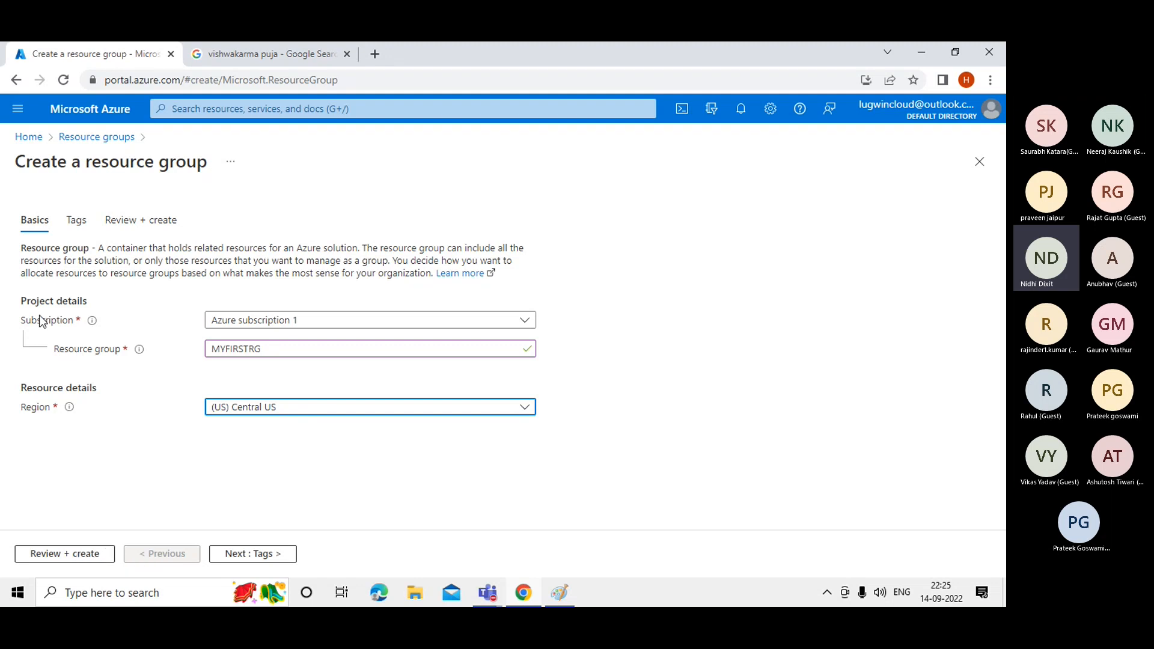
# Review, validate and create the MYFIRSTRG resource group.
pyautogui.click(271, 353)
pyautogui.click(208, 456)
pyautogui.click(42, 554)
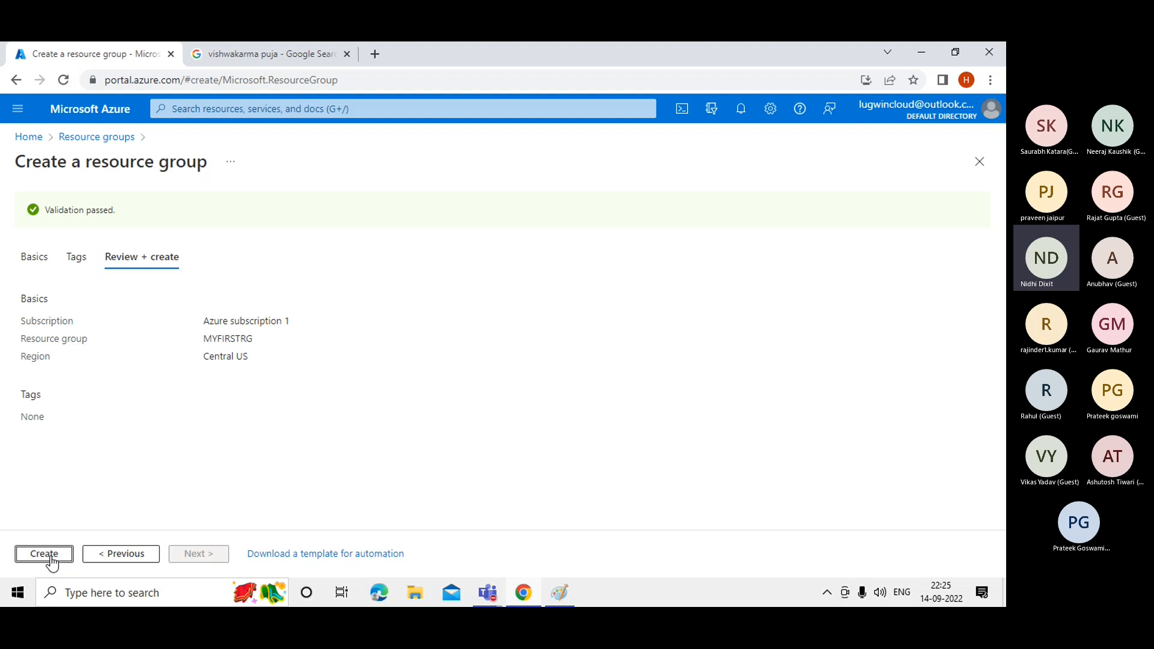
pyautogui.click(51, 556)
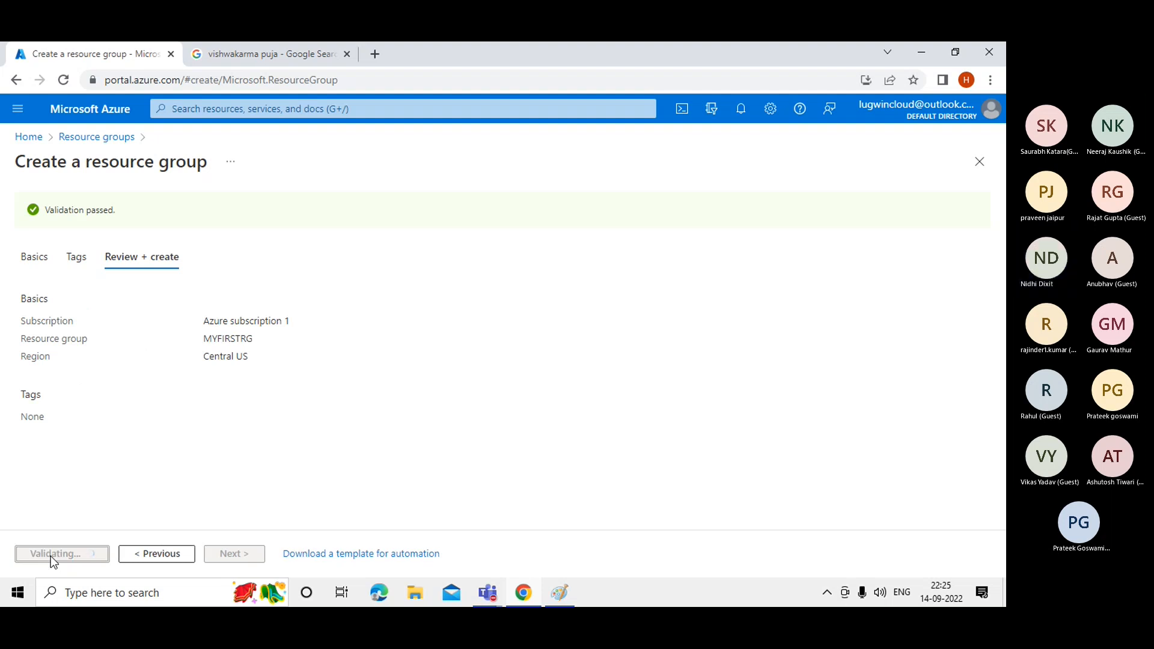
# Add a black 'MYFIRSTRG' text label beside the Resource Group heading in Paint.
pyautogui.click(560, 593)
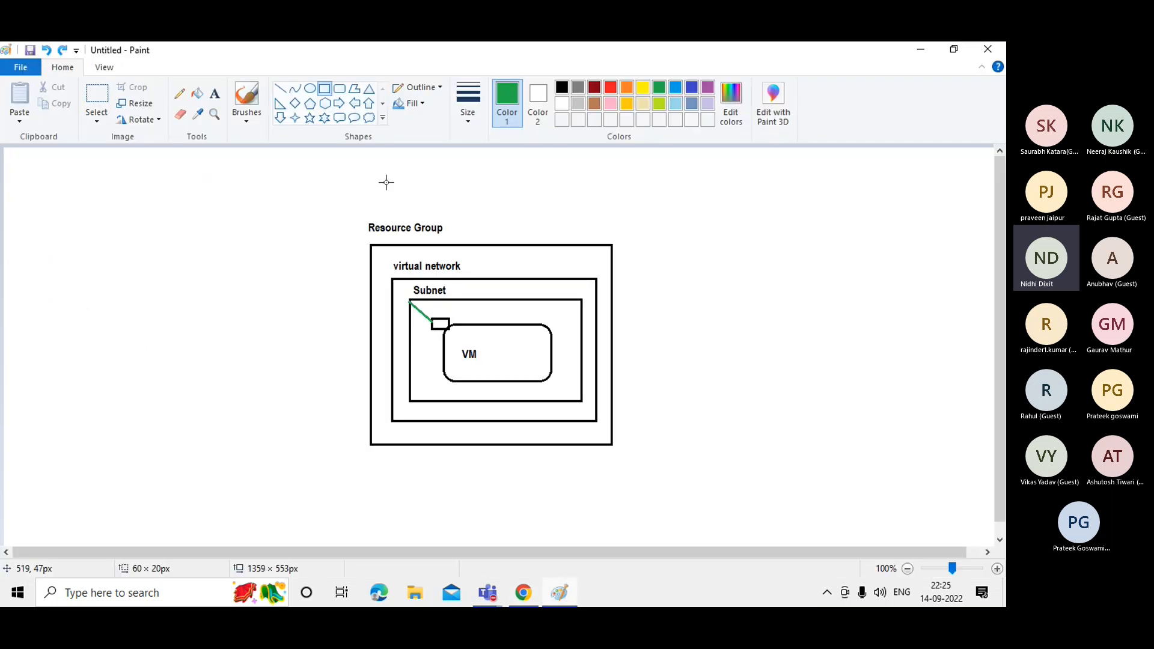
pyautogui.click(215, 94)
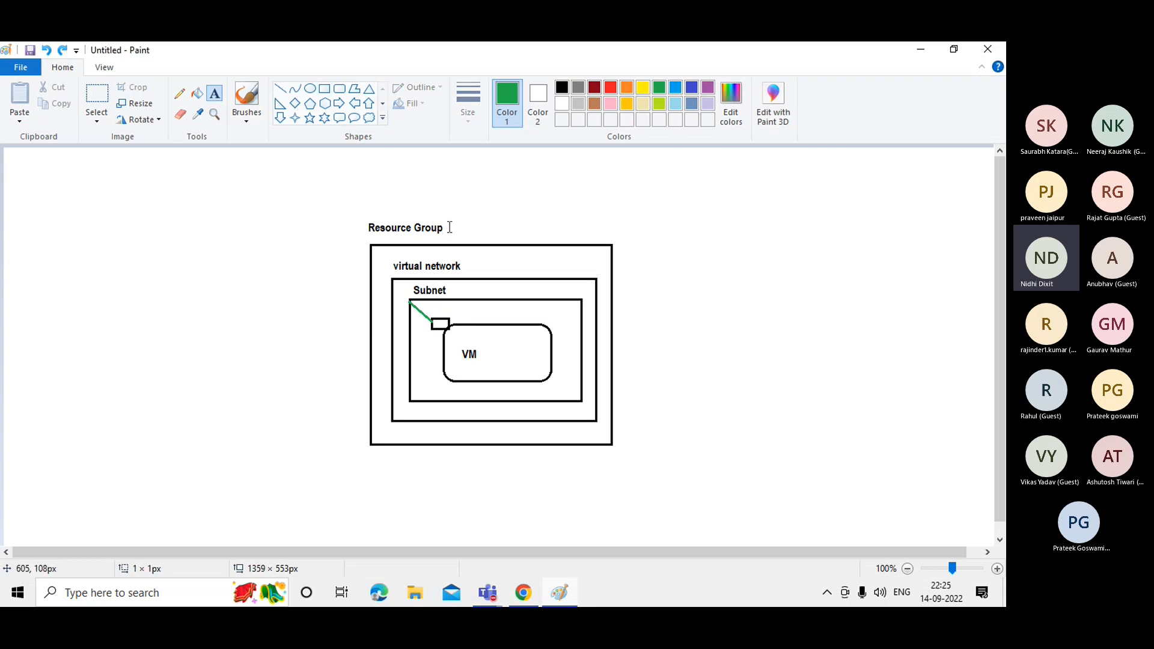
pyautogui.click(450, 227)
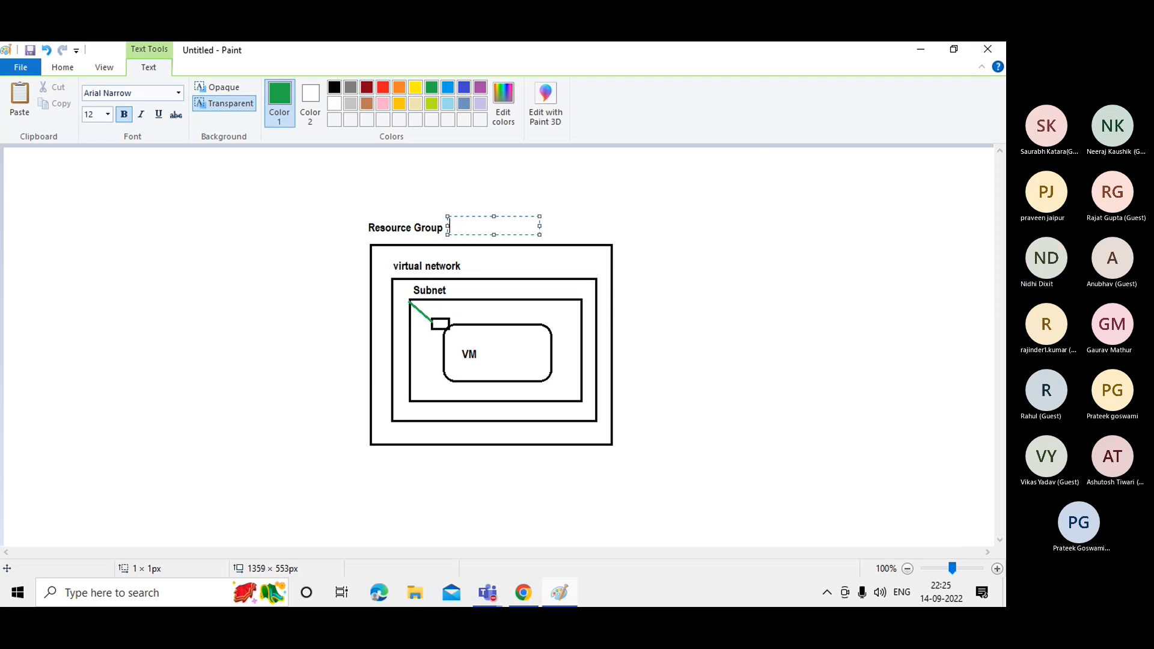
pyautogui.click(334, 88)
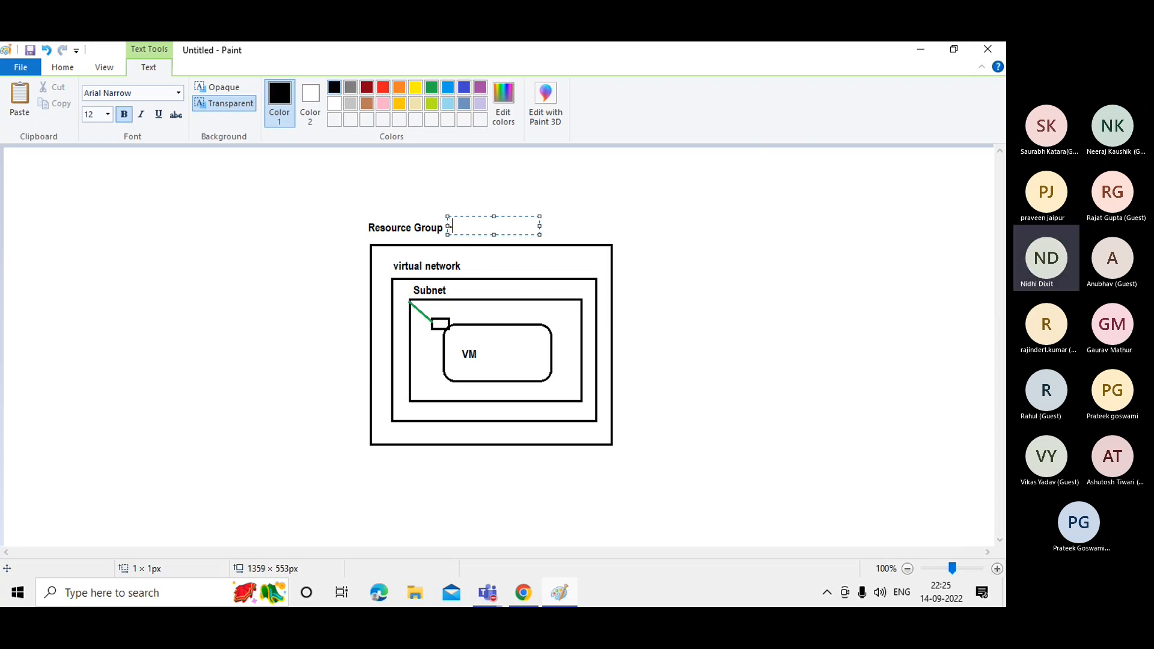
pyautogui.write('M')
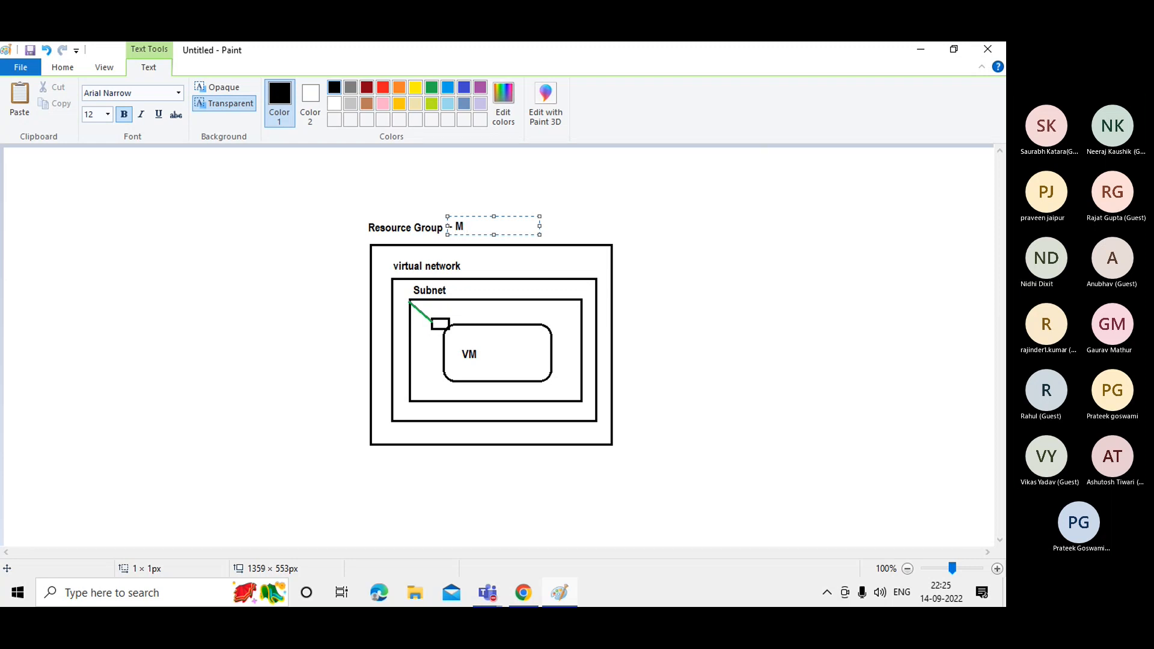
pyautogui.write('YF')
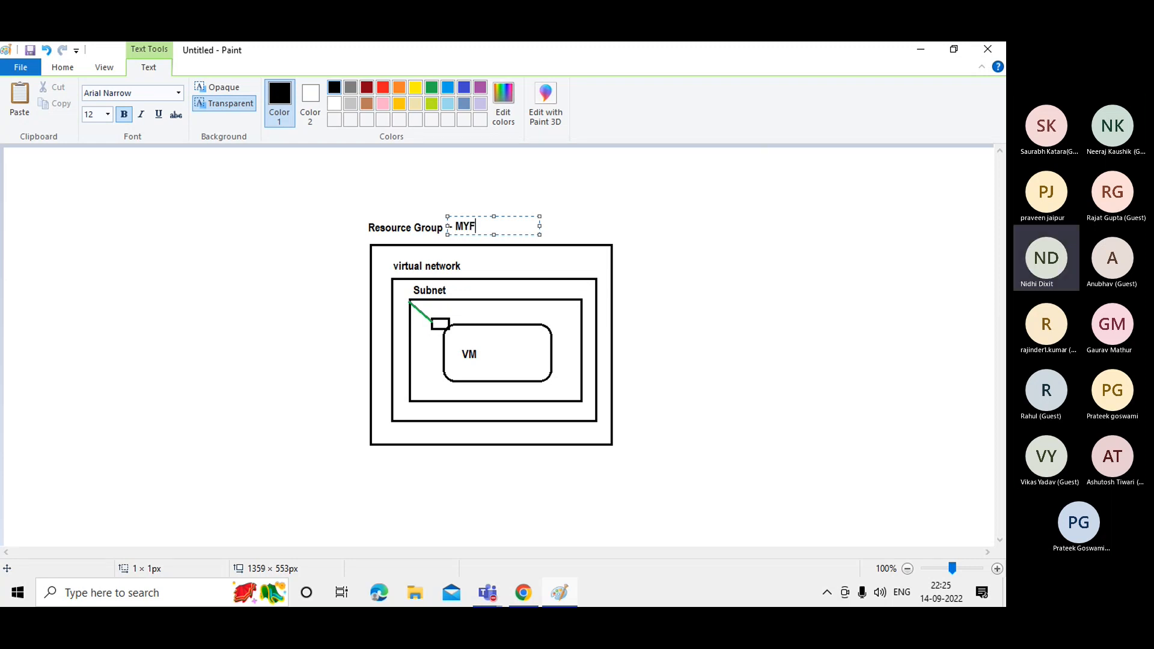
pyautogui.write('IRSTRG')
pyautogui.click(742, 288)
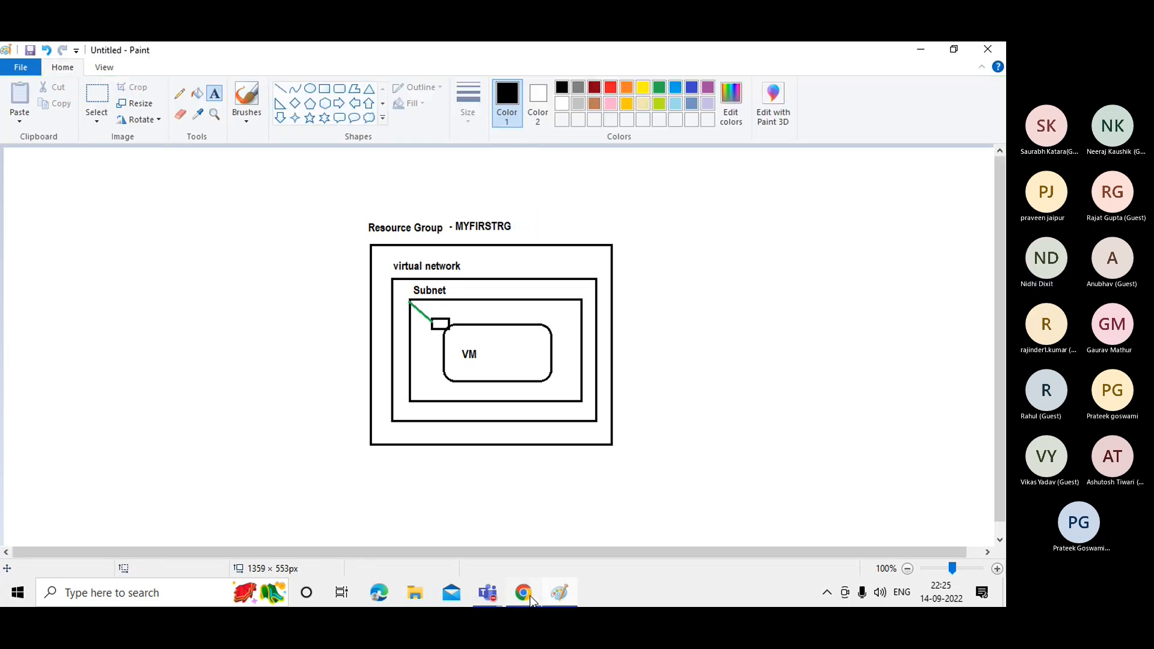
# Back in the Azure portal, search 'virtu' and open the empty Virtual networks list.
pyautogui.moveTo(523, 593)
pyautogui.click(526, 530)
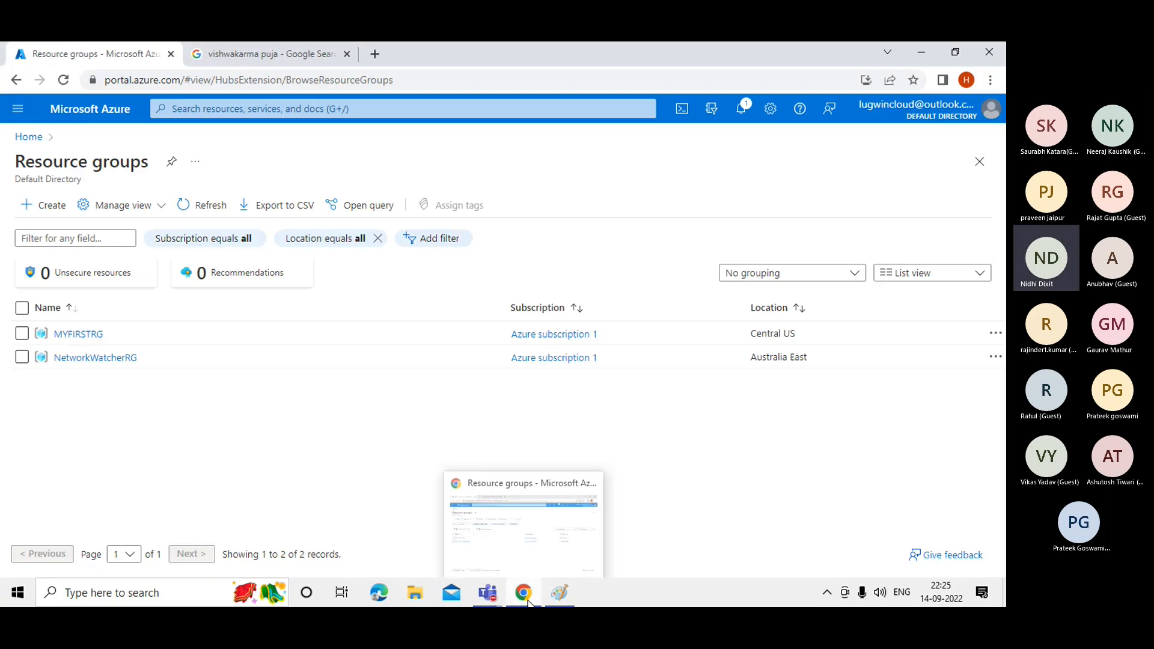
pyautogui.click(529, 541)
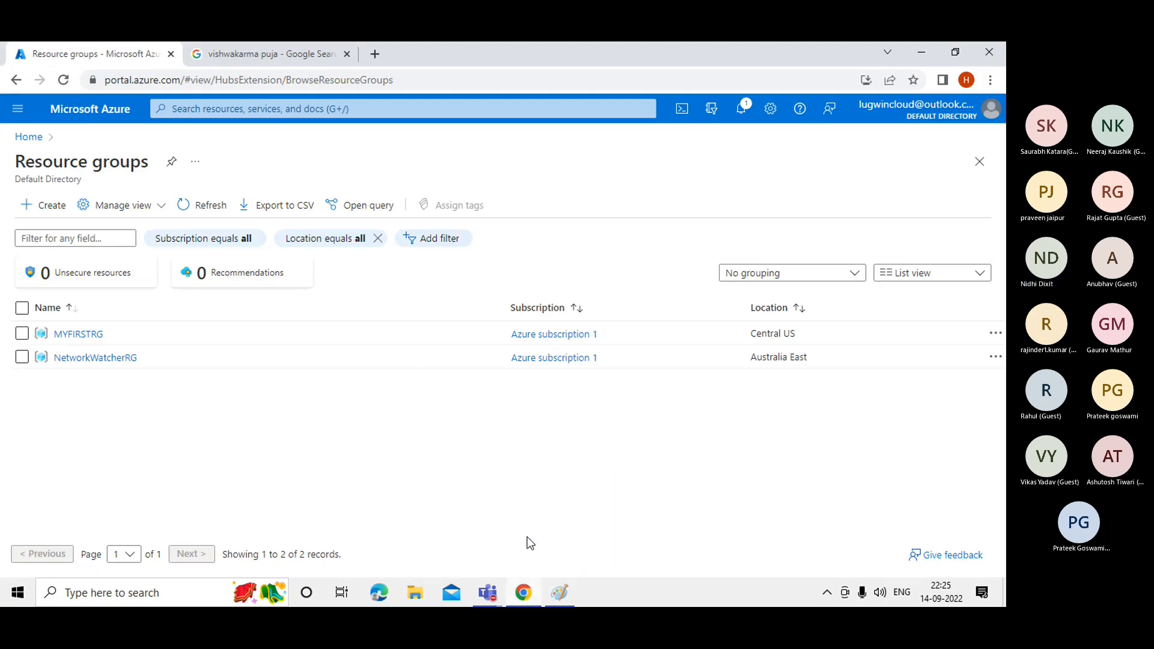
pyautogui.click(559, 594)
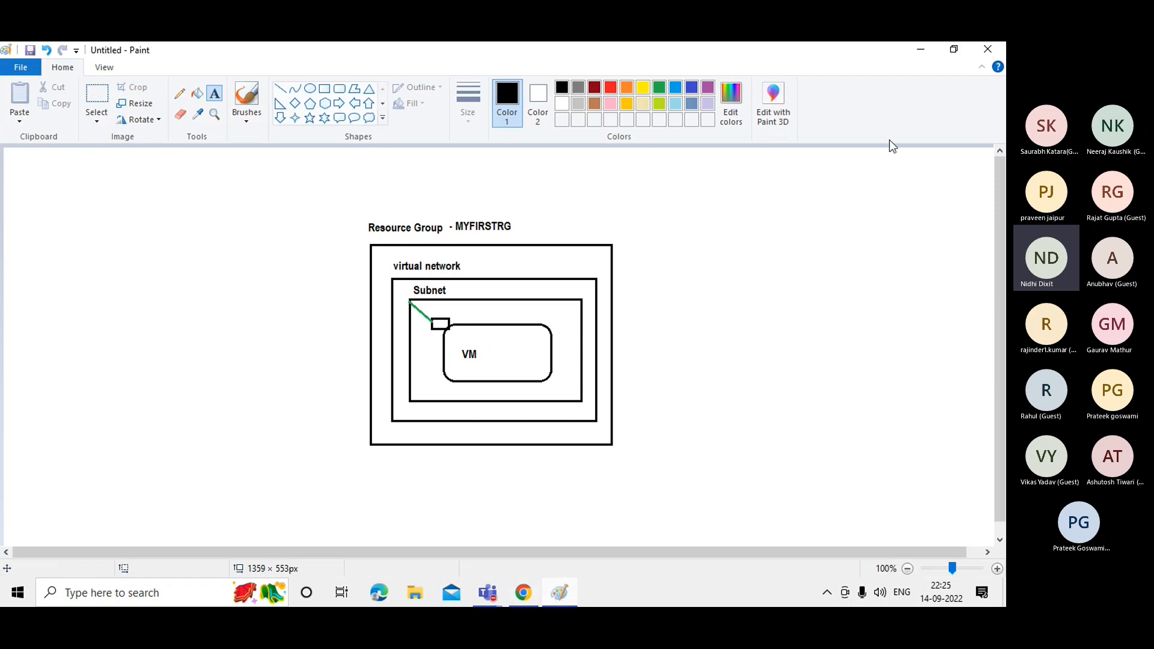
pyautogui.click(923, 53)
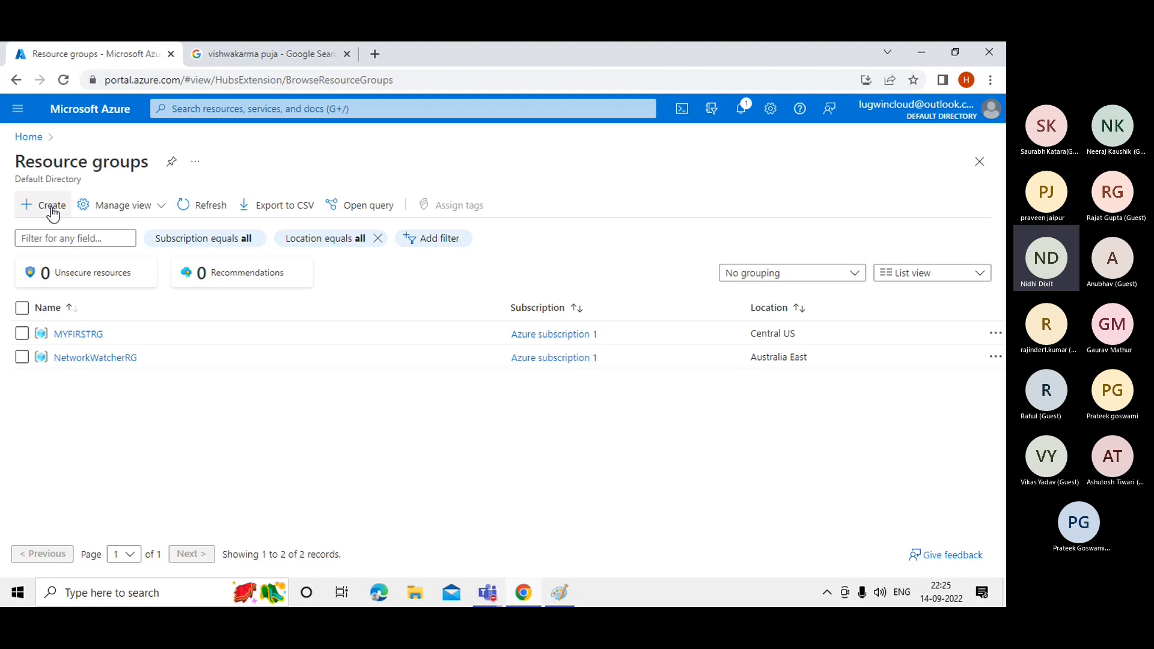
pyautogui.click(188, 111)
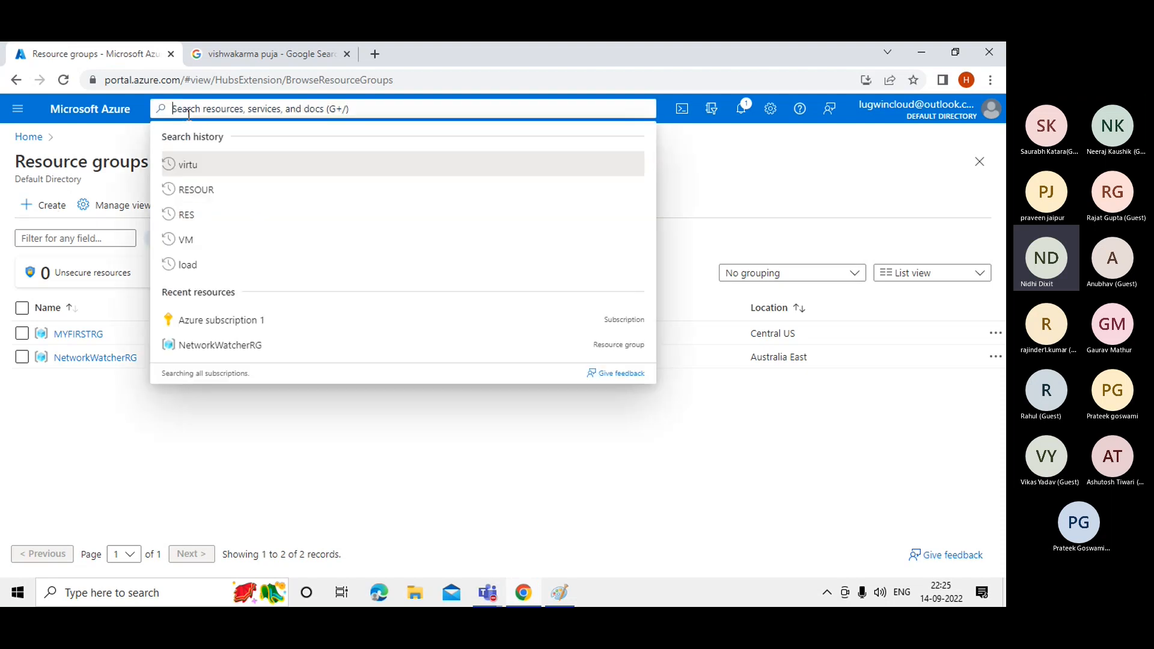
pyautogui.write('v')
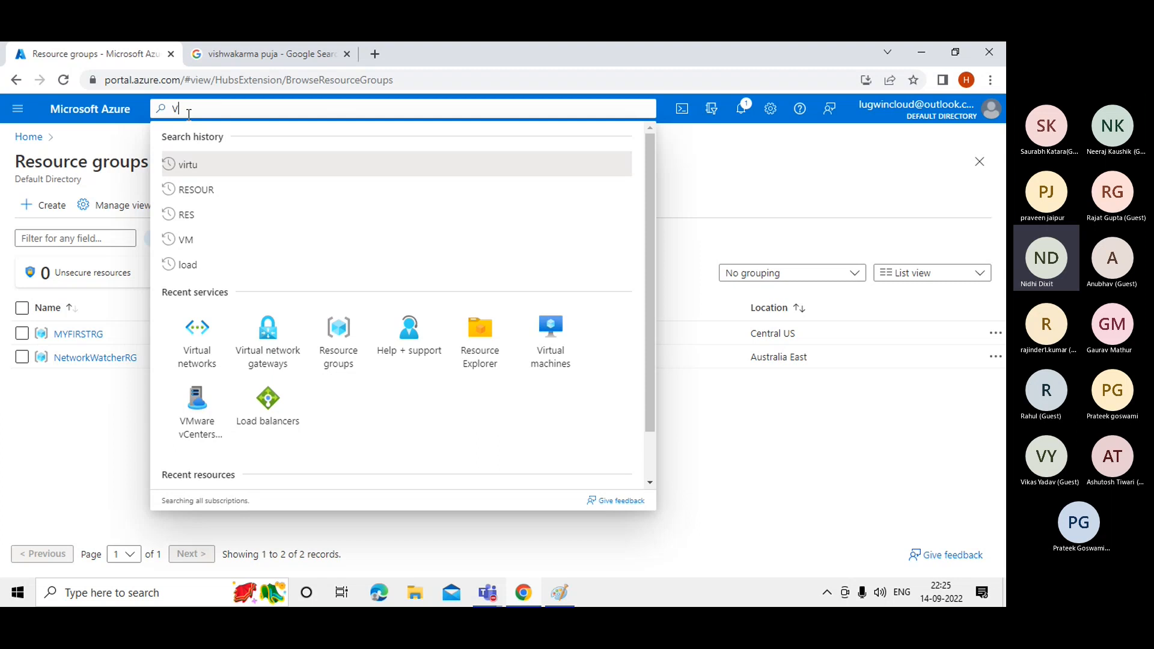
pyautogui.write('IRTU')
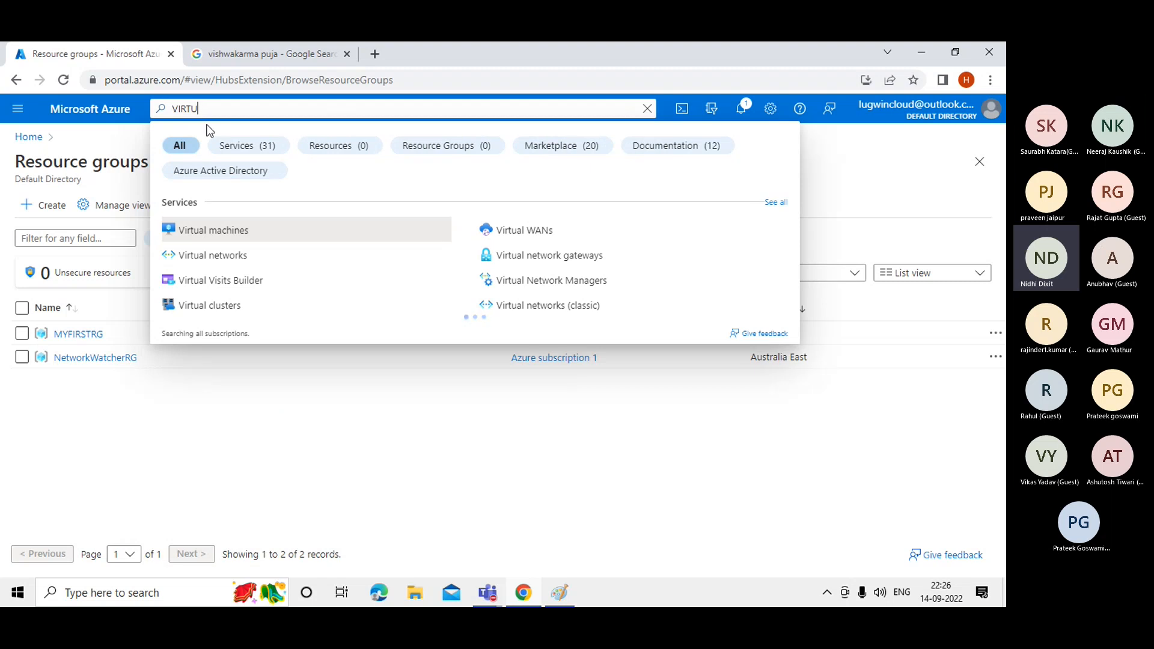
pyautogui.click(219, 267)
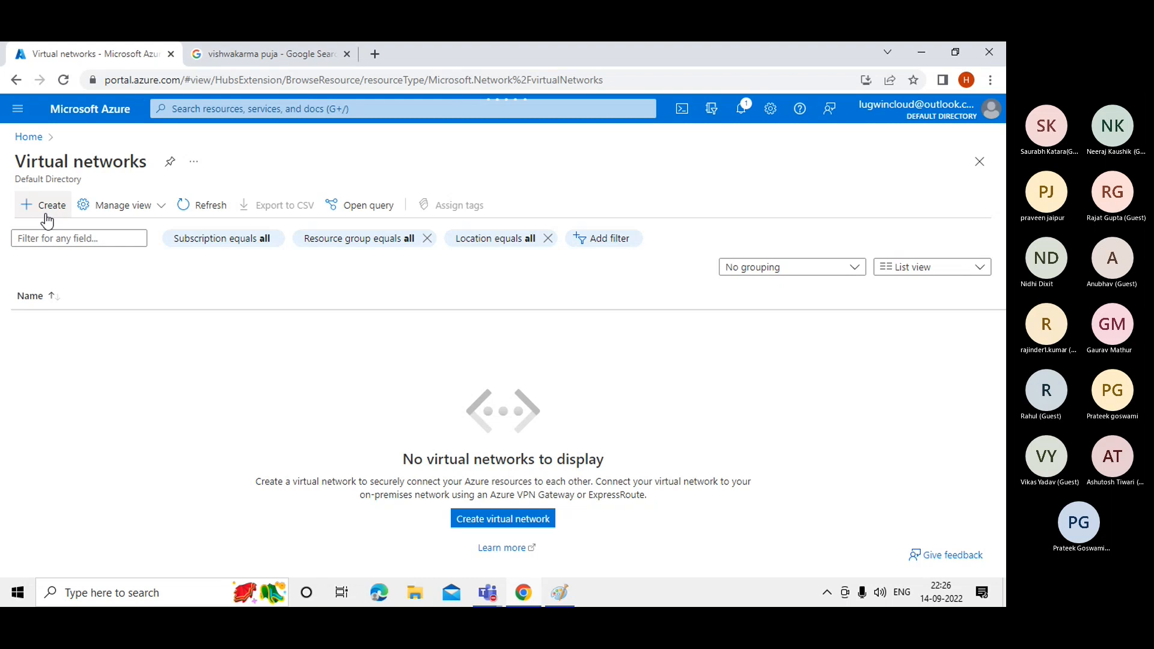
# Fill the new virtual network basics: resource group MYFIRSTRG, name VNET01, region Central US.
pyautogui.click(46, 215)
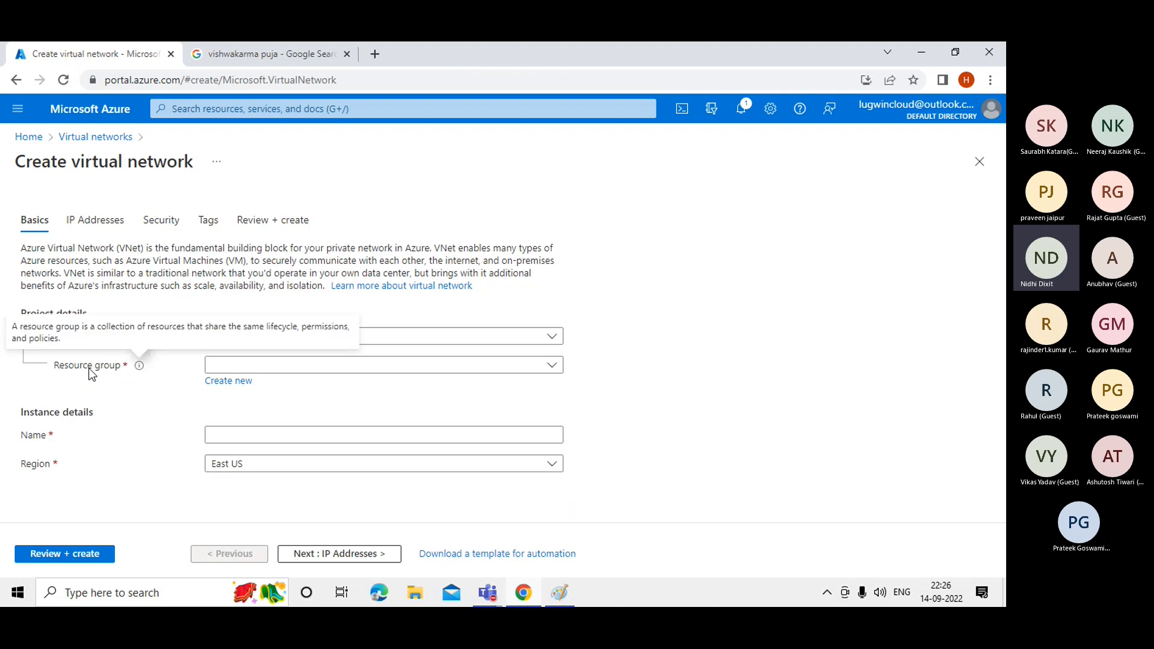
pyautogui.click(265, 366)
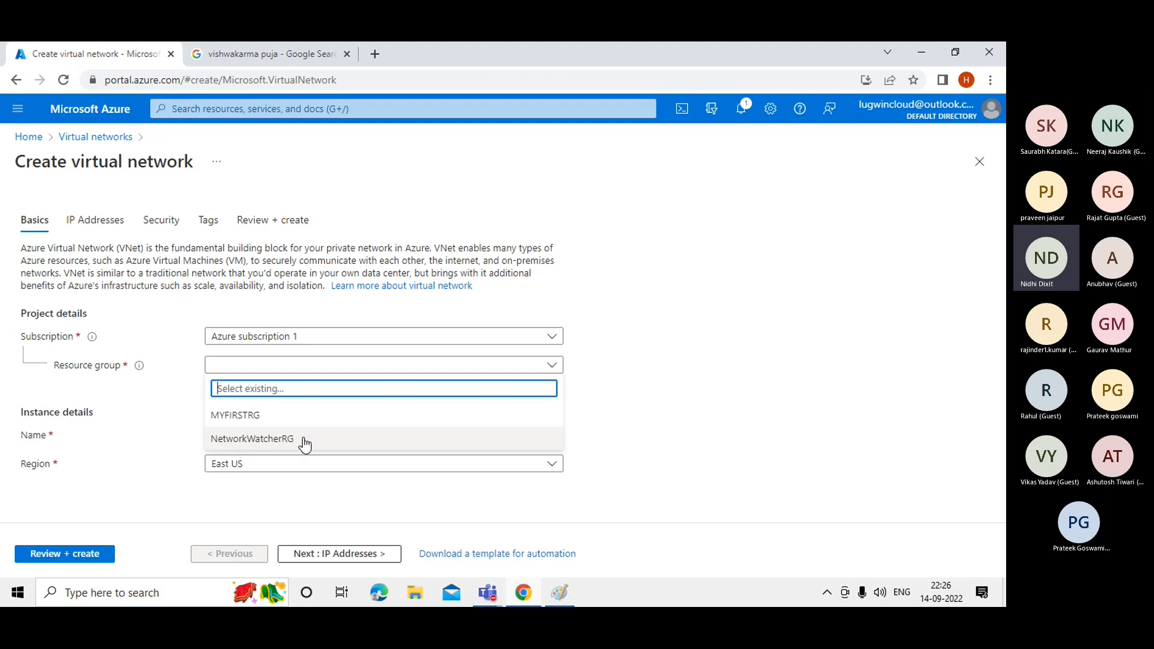
pyautogui.click(251, 420)
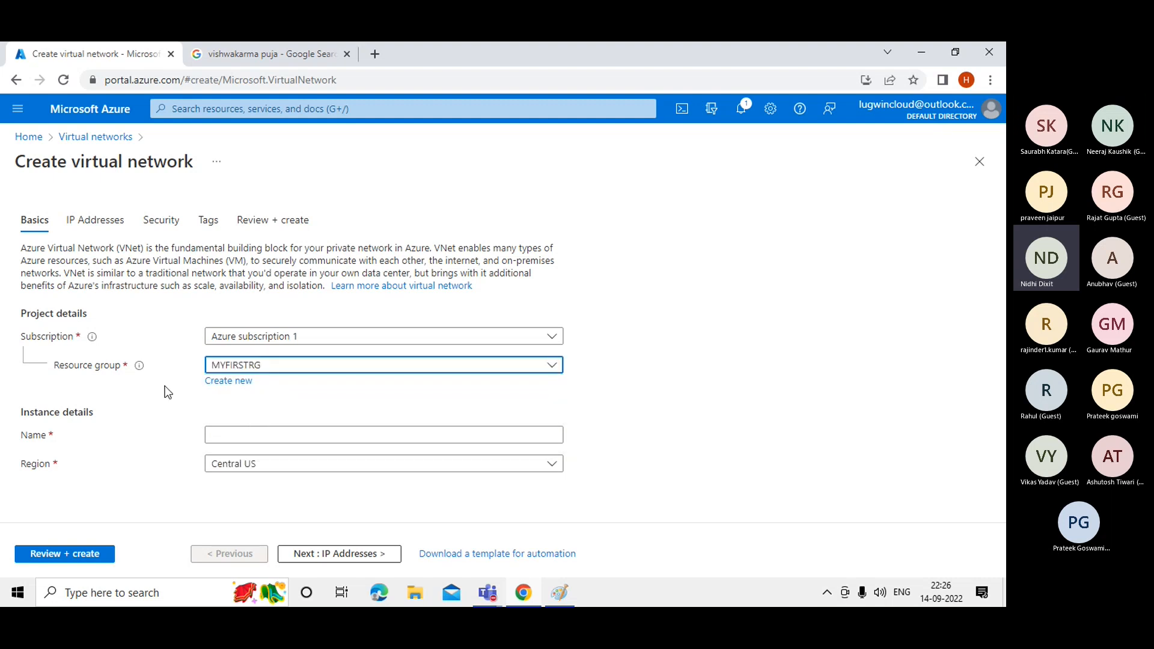
pyautogui.click(296, 399)
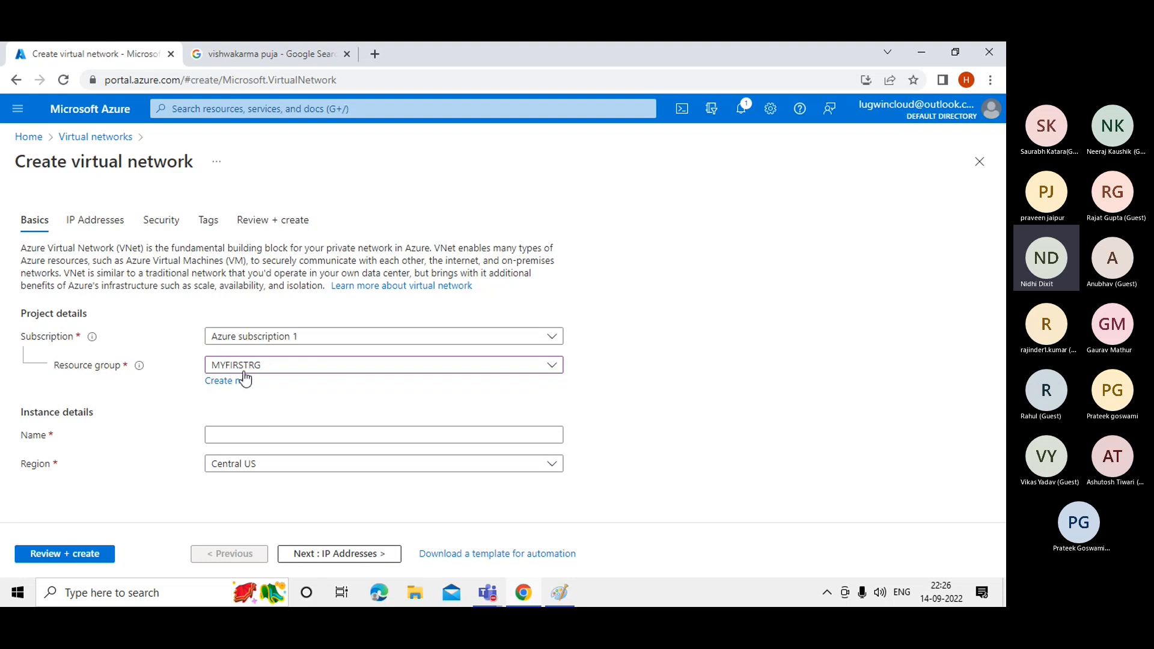
pyautogui.click(231, 442)
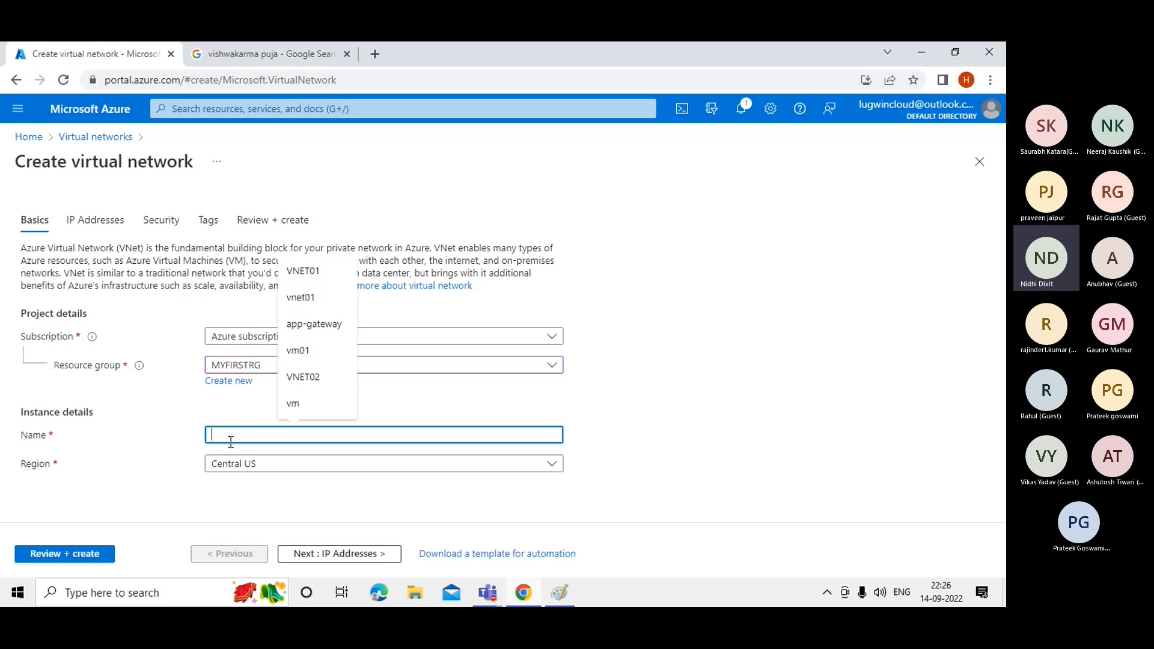
pyautogui.click(304, 271)
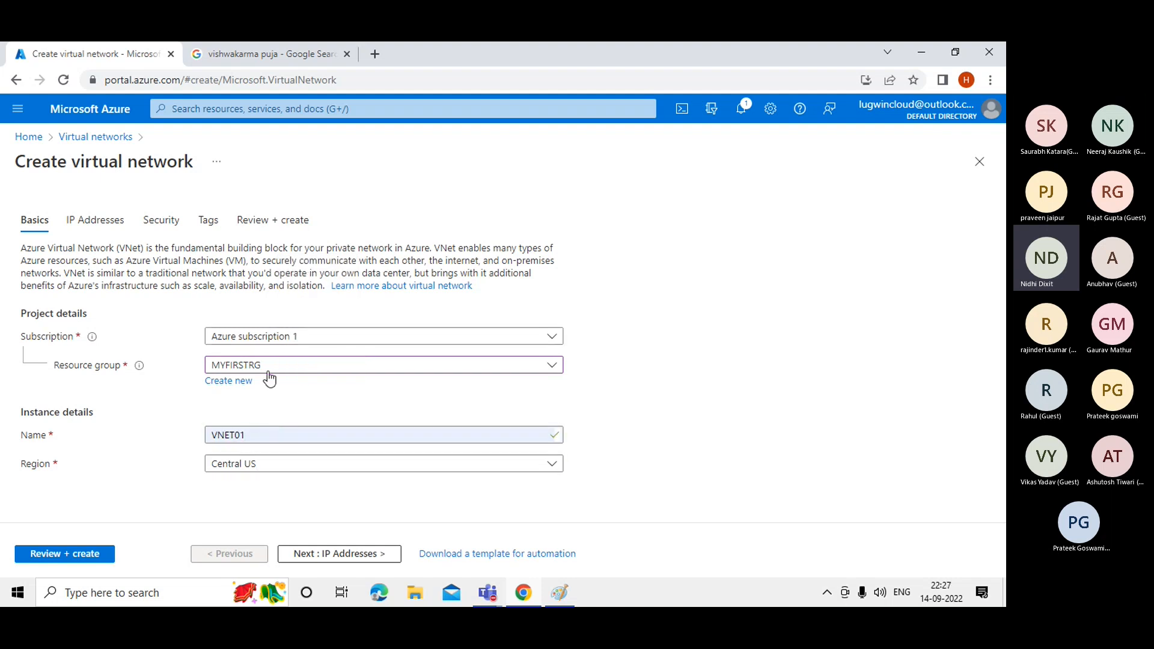
pyautogui.click(264, 467)
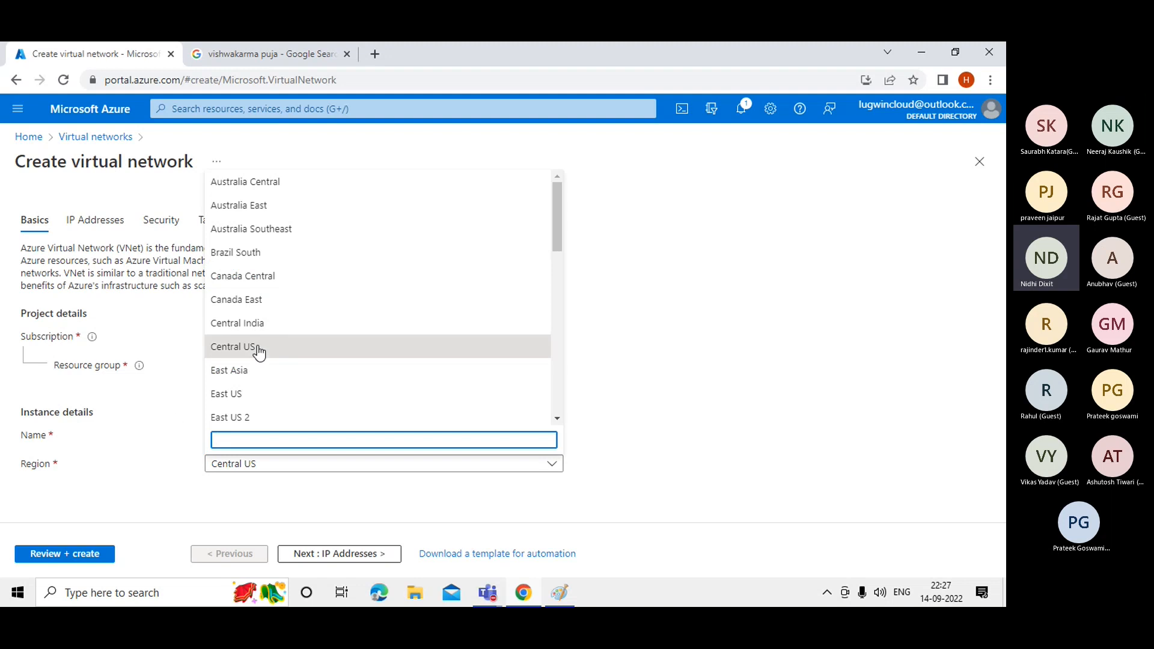
pyautogui.click(171, 426)
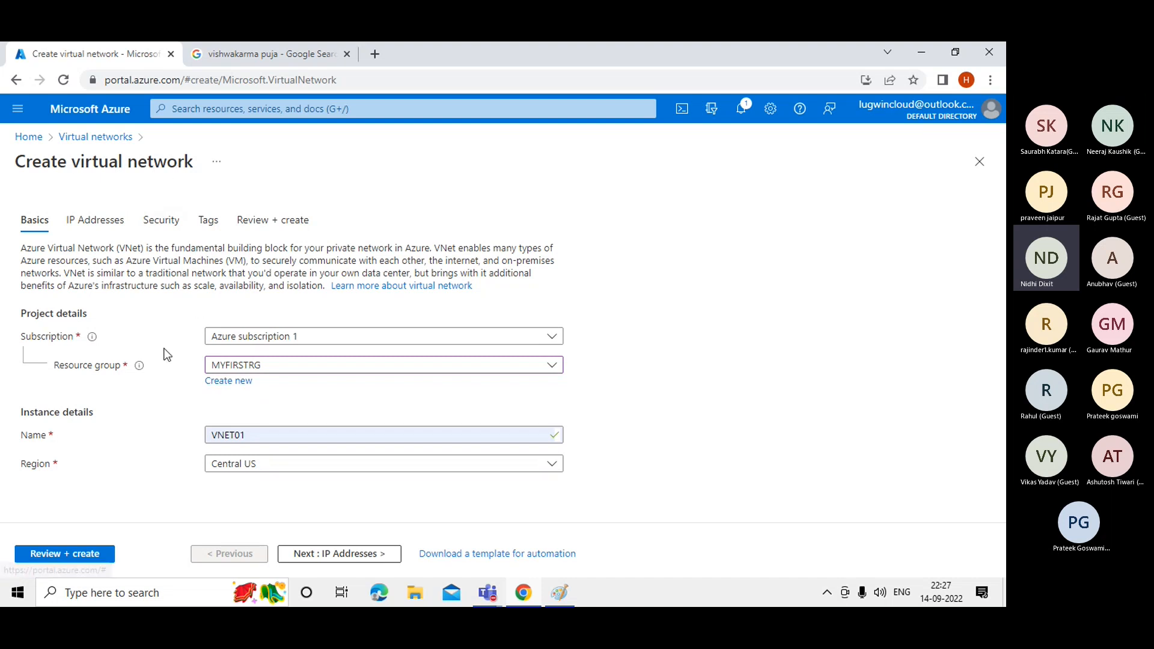
pyautogui.click(227, 391)
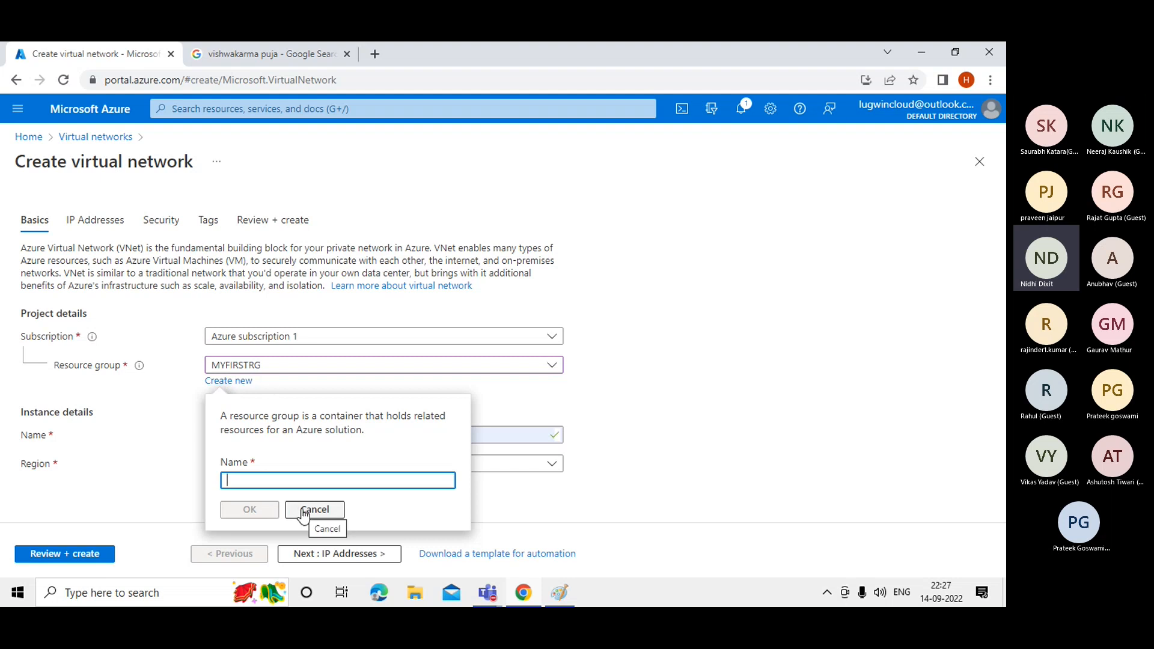
pyautogui.click(243, 480)
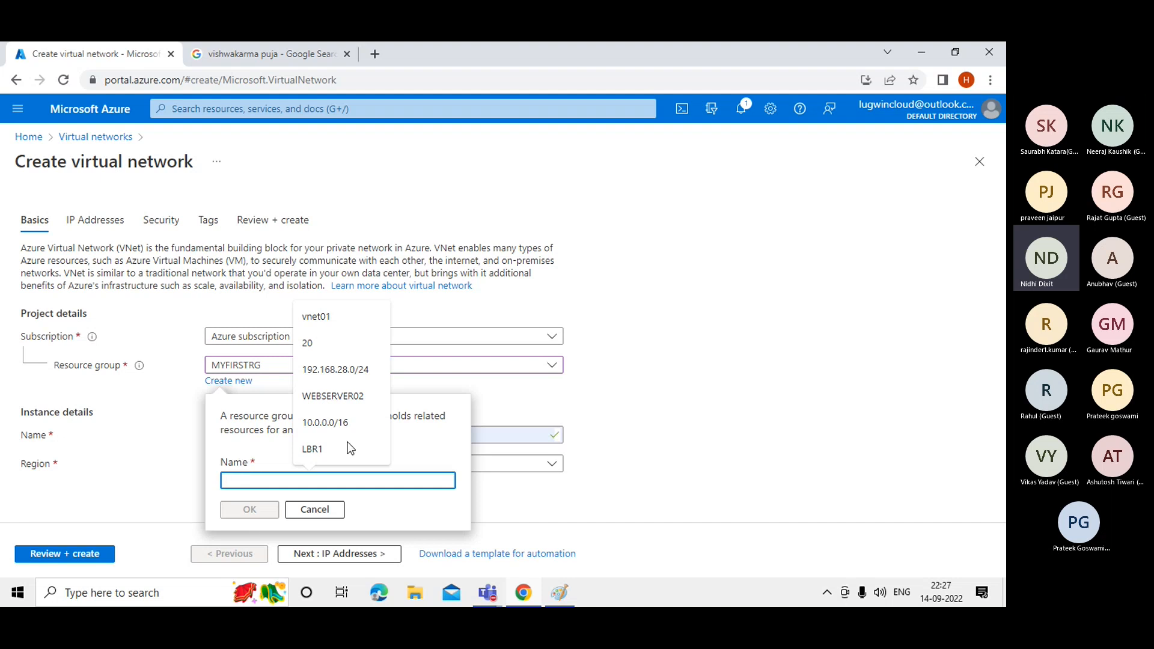
pyautogui.click(642, 398)
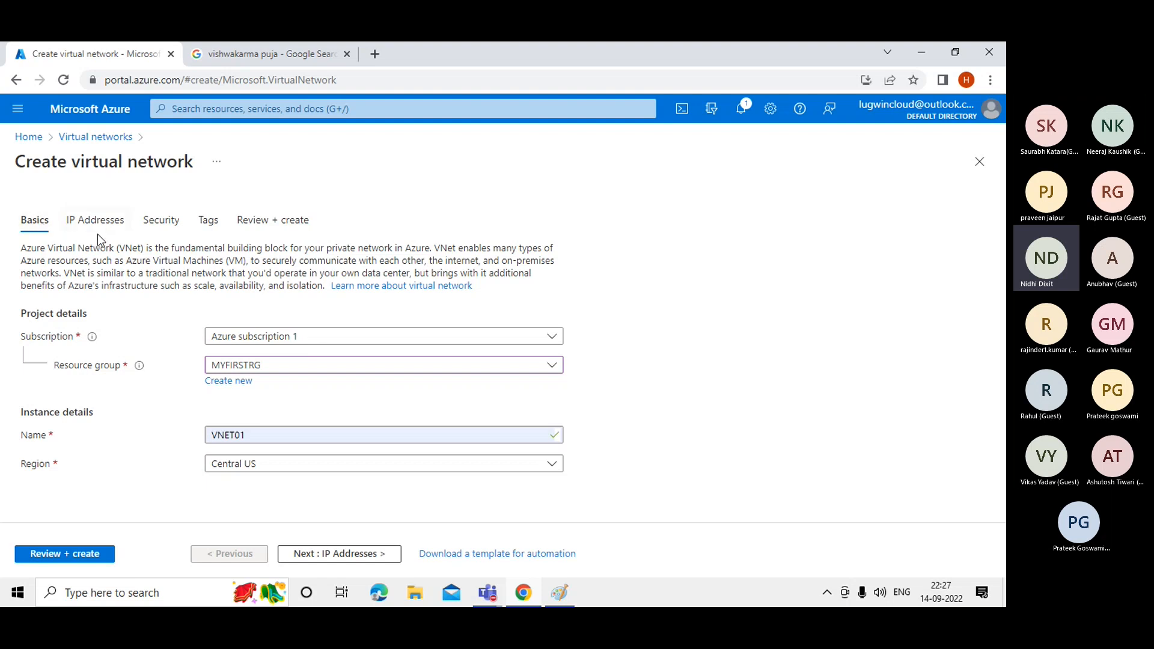
pyautogui.click(307, 555)
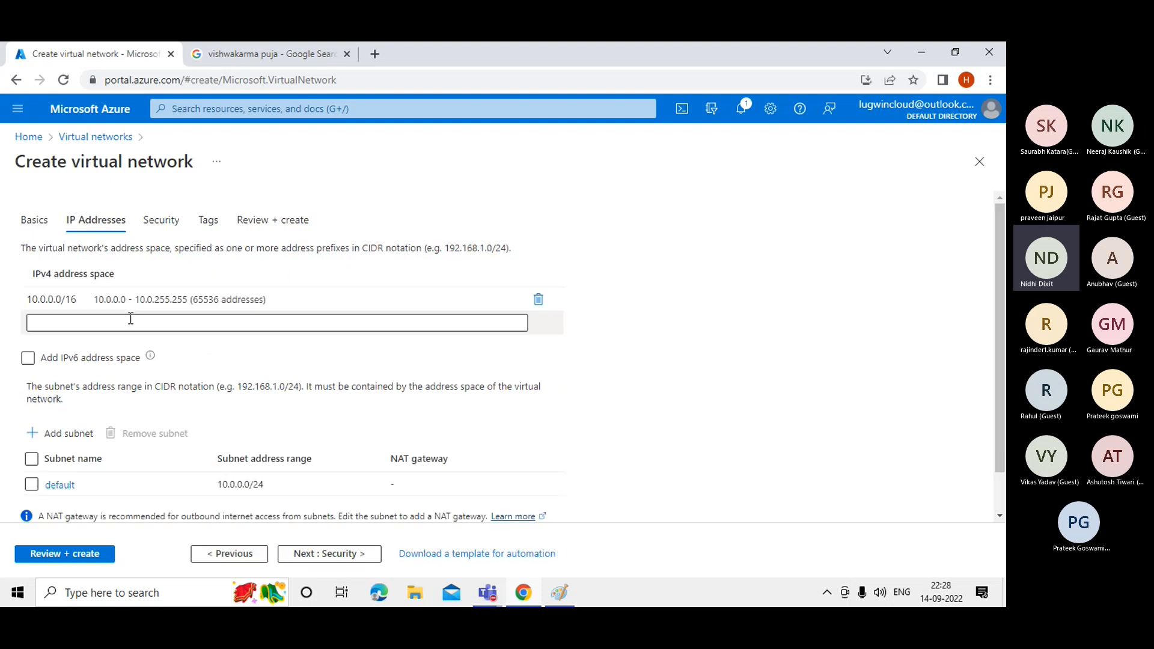
# Change the IPv4 address space prefix to /24, then back to /16.
pyautogui.click(84, 301)
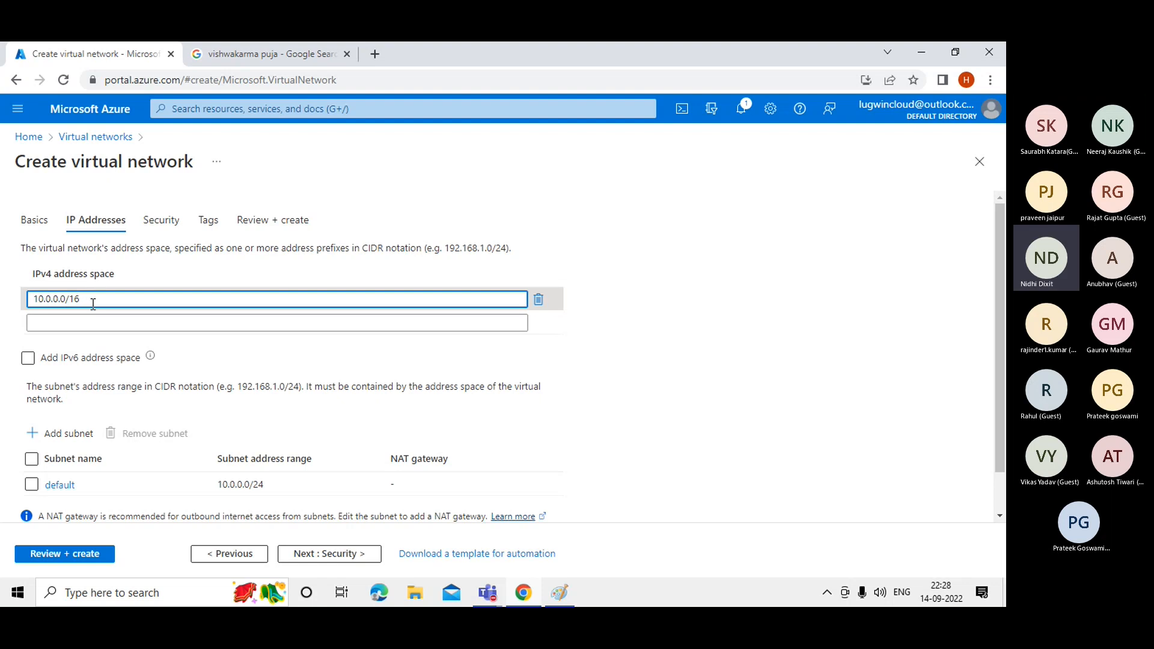
pyautogui.press('BackSpace')
pyautogui.press('BackSpace')
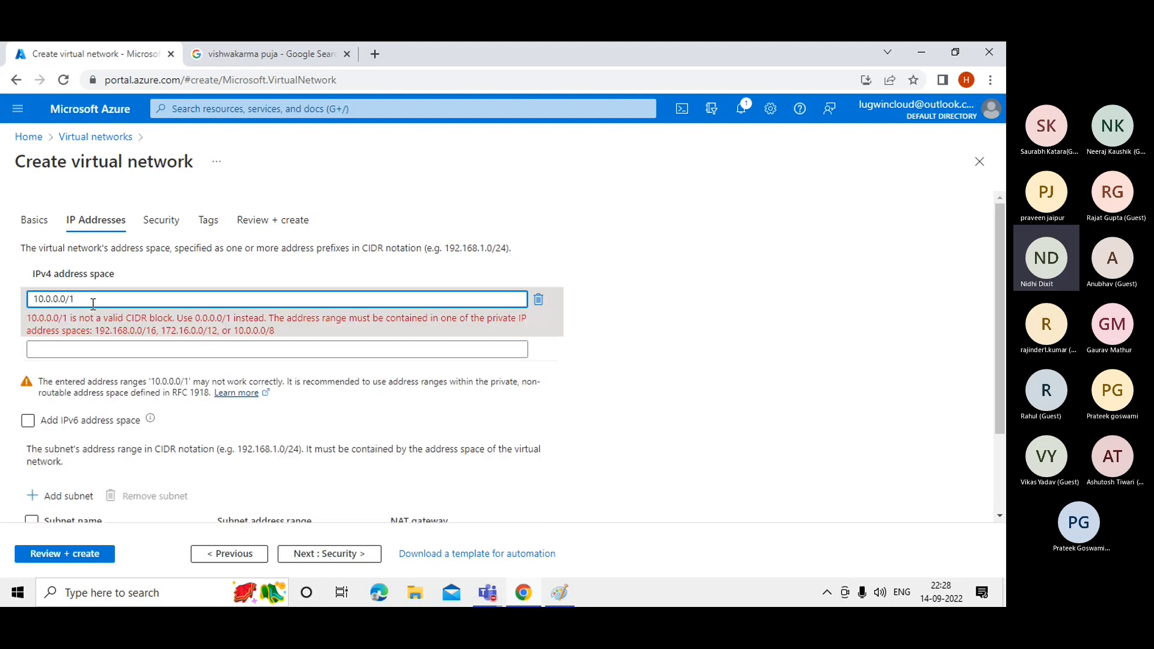
pyautogui.write('24')
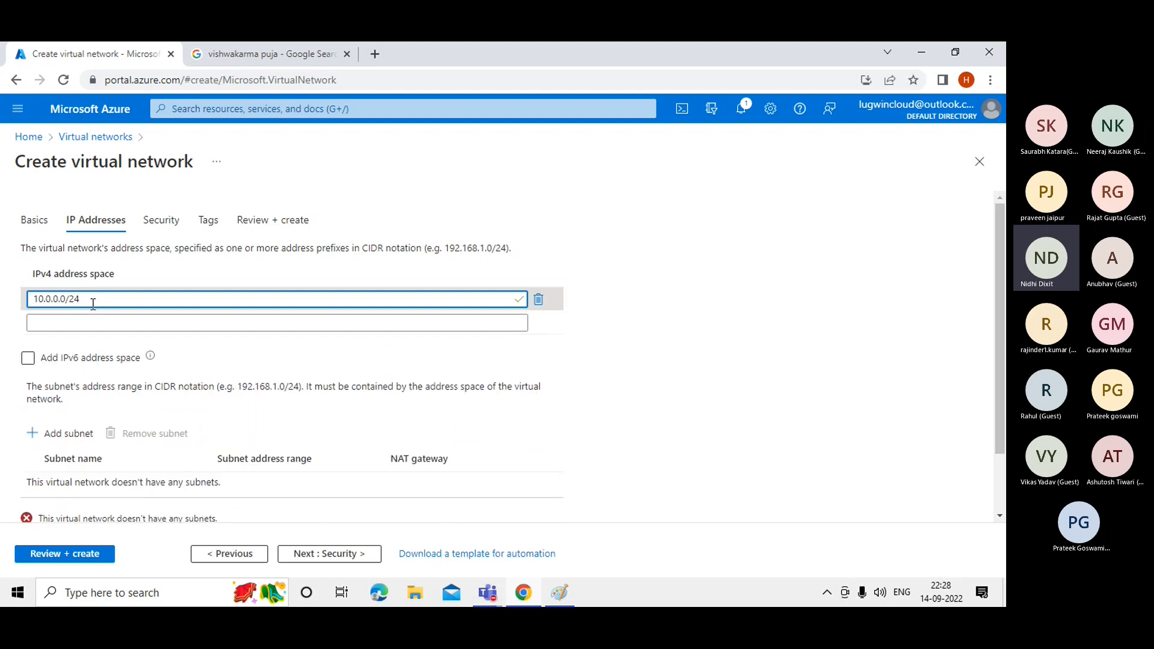
pyautogui.moveTo(58, 298); pyautogui.dragTo(30, 299)
pyautogui.click(92, 300)
pyautogui.press('BackSpace')
pyautogui.press('BackSpace')
pyautogui.write('16')
# Try third octets 1 and 2 in the address space, then commit 10.0.0.0/16.
pyautogui.moveTo(54, 299); pyautogui.dragTo(29, 300)
pyautogui.moveTo(59, 299)
pyautogui.mouseDown()
pyautogui.moveTo(70, 298)
pyautogui.moveTo(59, 299)
pyautogui.mouseUp()
pyautogui.press('BackSpace')
pyautogui.write('1')
pyautogui.click(102, 300)
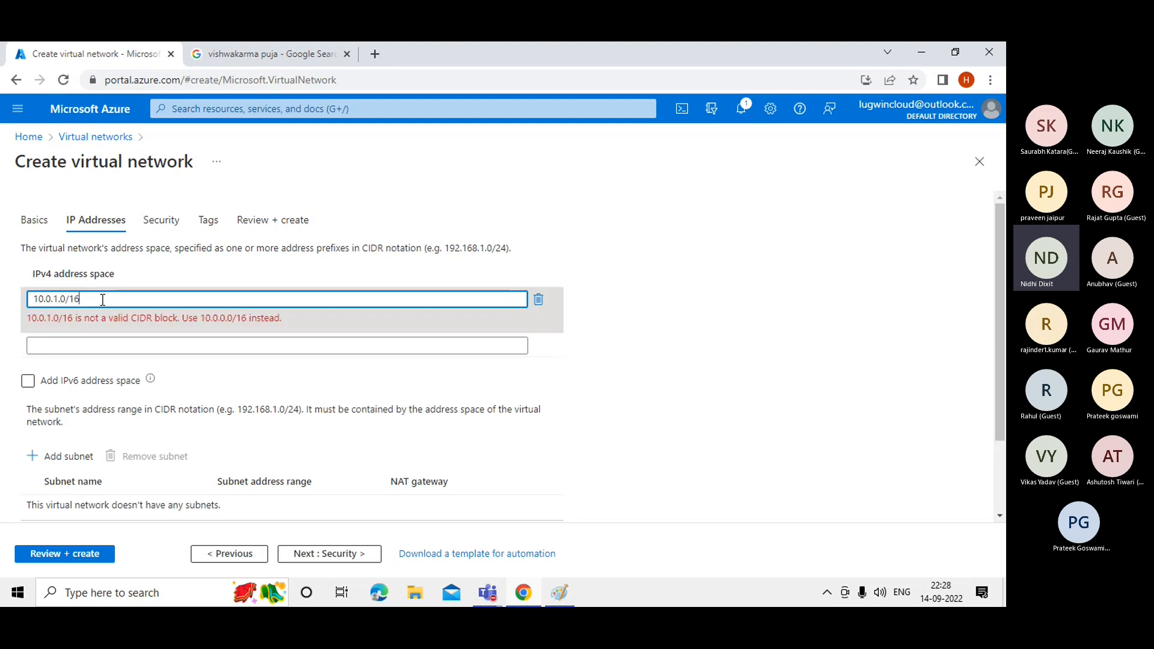
pyautogui.click(57, 298)
pyautogui.press('BackSpace')
pyautogui.write('2')
pyautogui.press('BackSpace')
pyautogui.write('0')
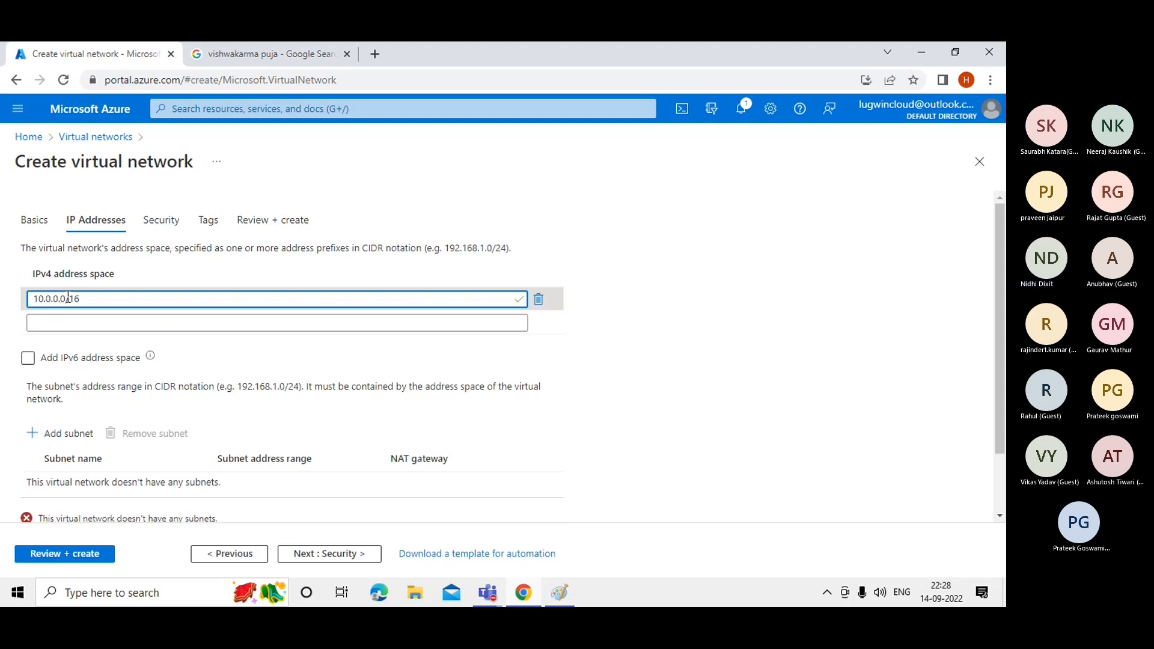
pyautogui.click(665, 230)
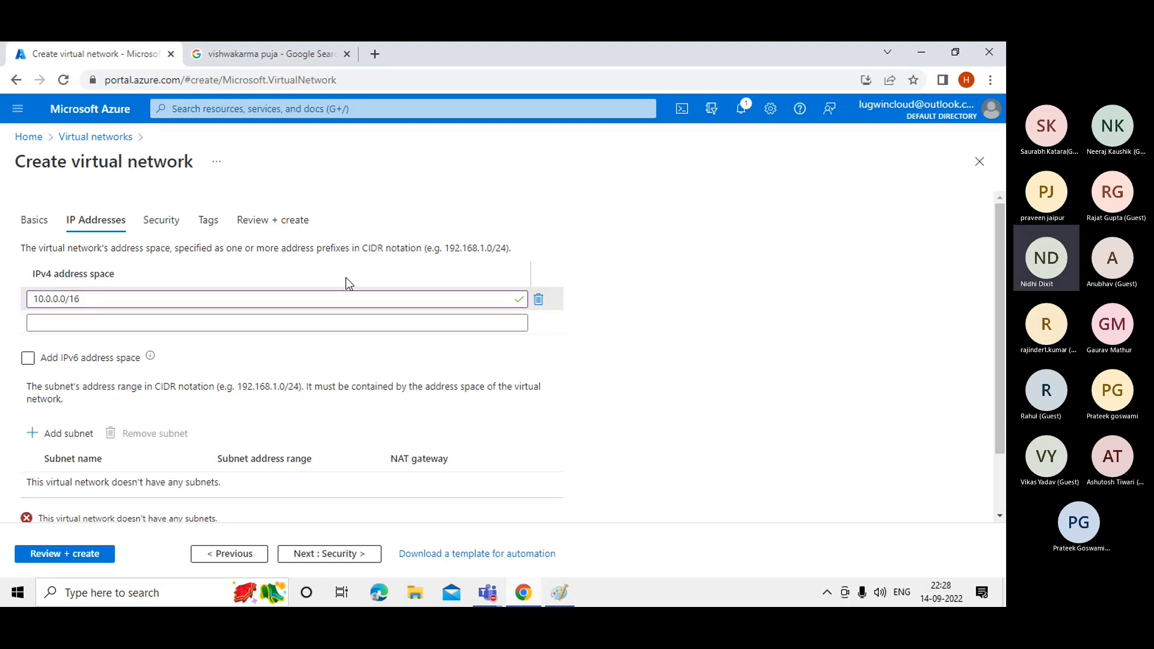
# Review the 10.0.0.0/16 address space and start adding a new subnet.
pyautogui.moveTo(55, 299); pyautogui.dragTo(32, 299)
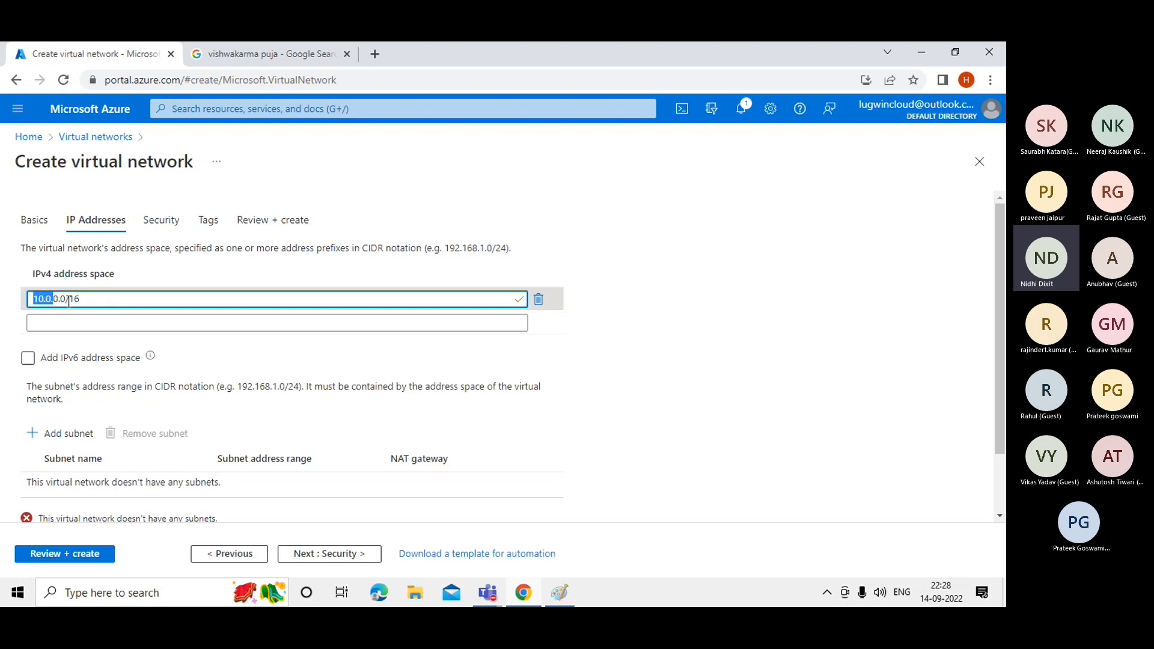
pyautogui.click(78, 299)
pyautogui.moveTo(35, 298); pyautogui.dragTo(51, 299)
pyautogui.moveTo(65, 299); pyautogui.dragTo(55, 299)
pyautogui.click(90, 299)
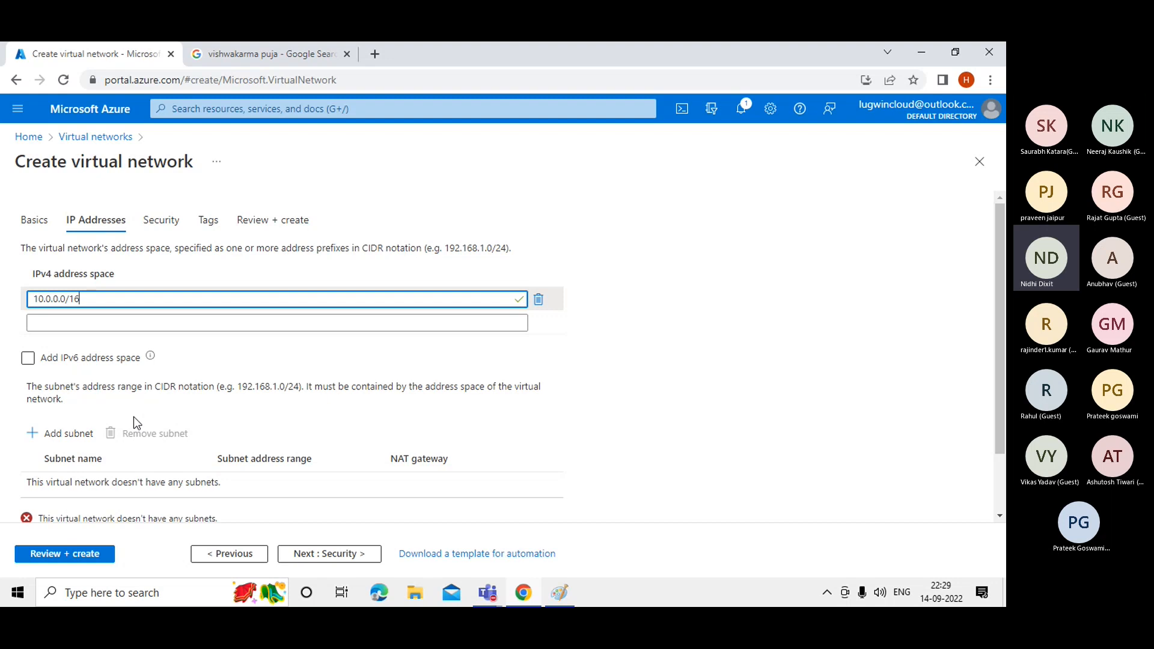
pyautogui.click(79, 444)
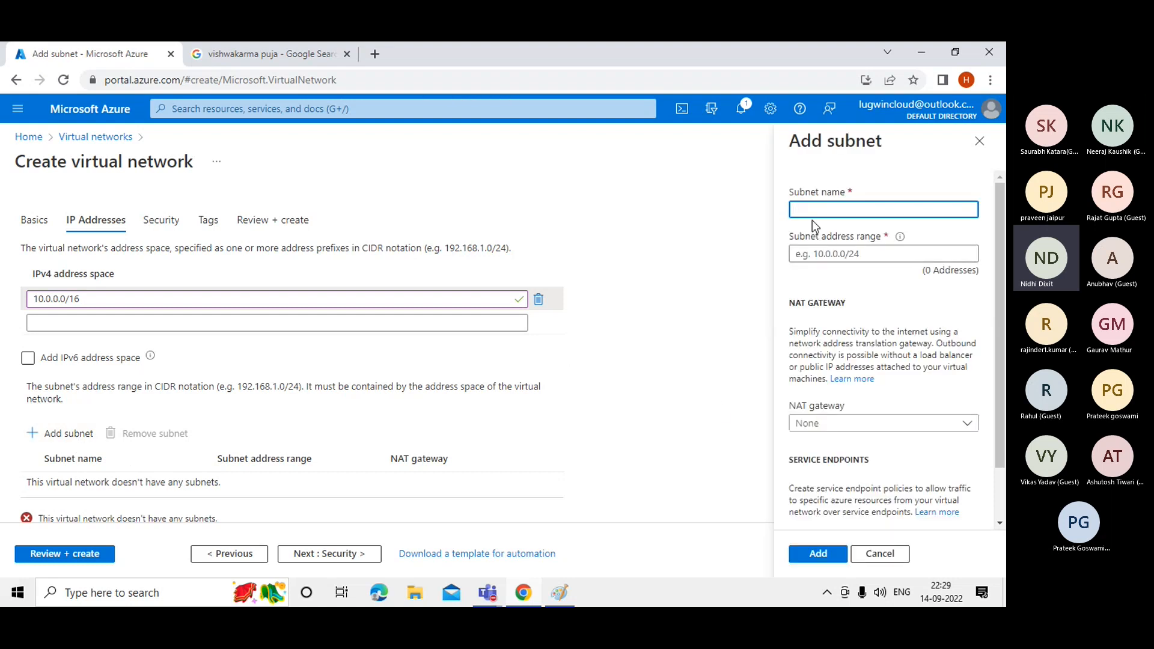
# Name the subnet SUBNET01 and enter 10.0.0.0/24 as its address range.
pyautogui.write('SUBNET01')
pyautogui.click(817, 255)
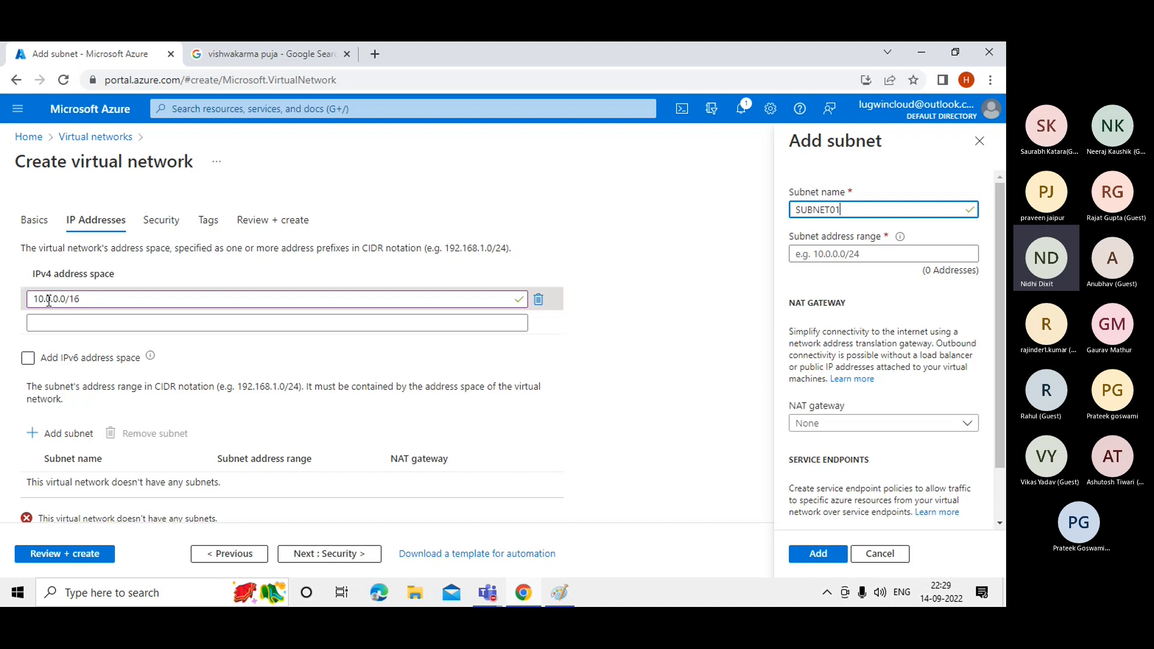
pyautogui.click(819, 253)
pyautogui.write('1')
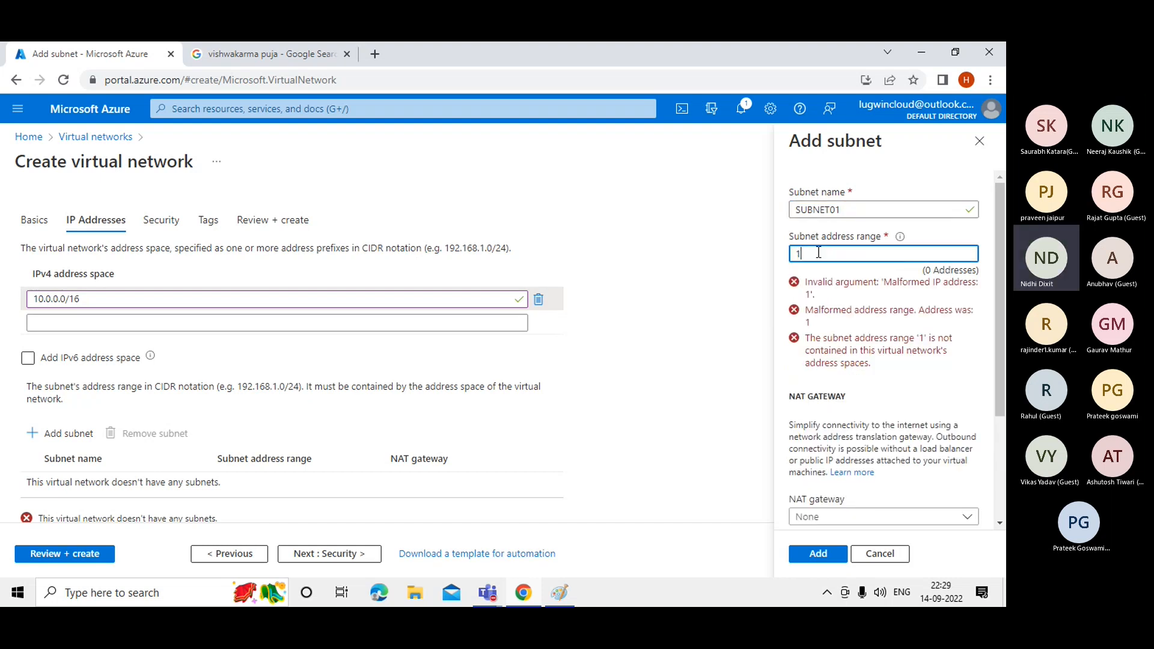
pyautogui.write('0')
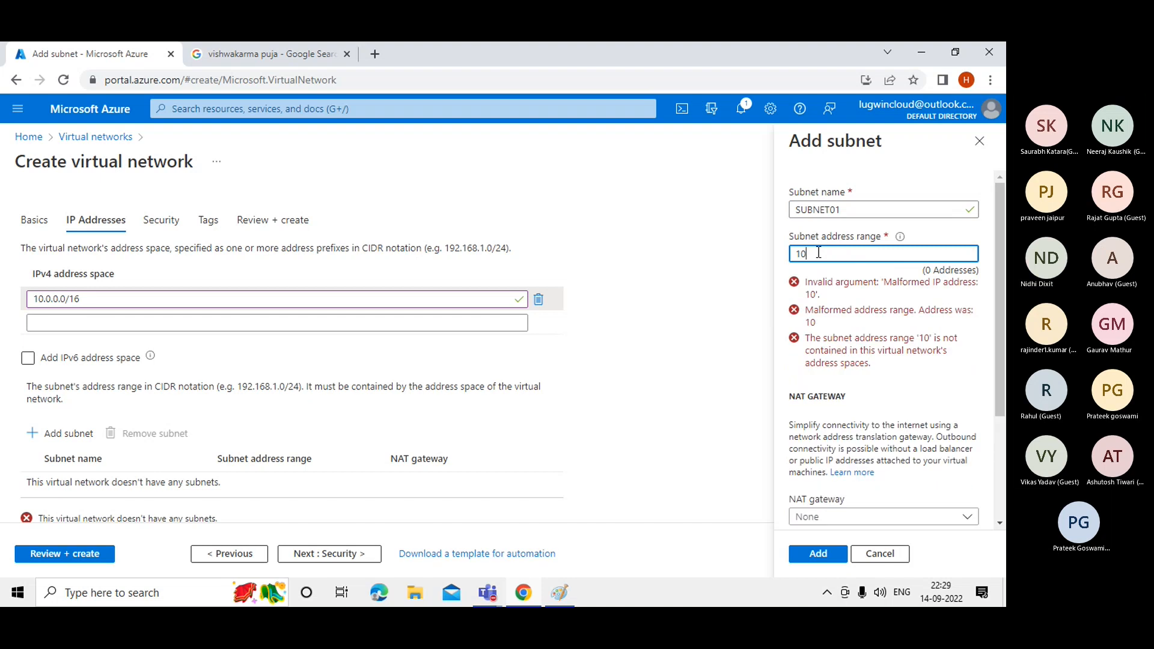
pyautogui.write('.0')
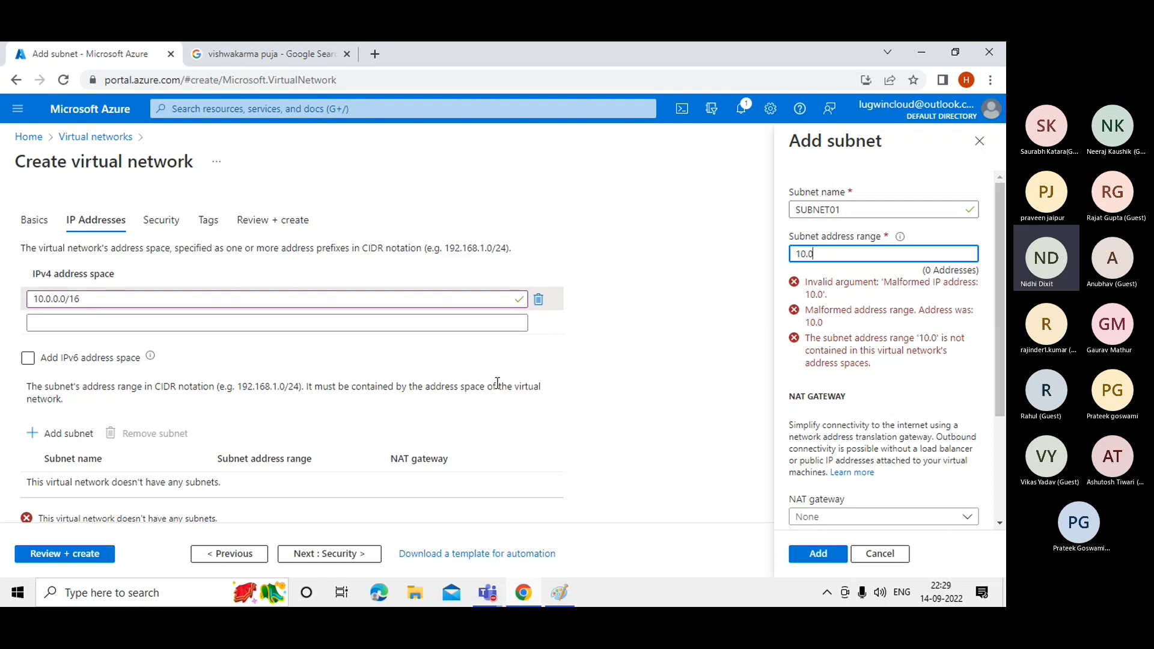
pyautogui.write('.0.')
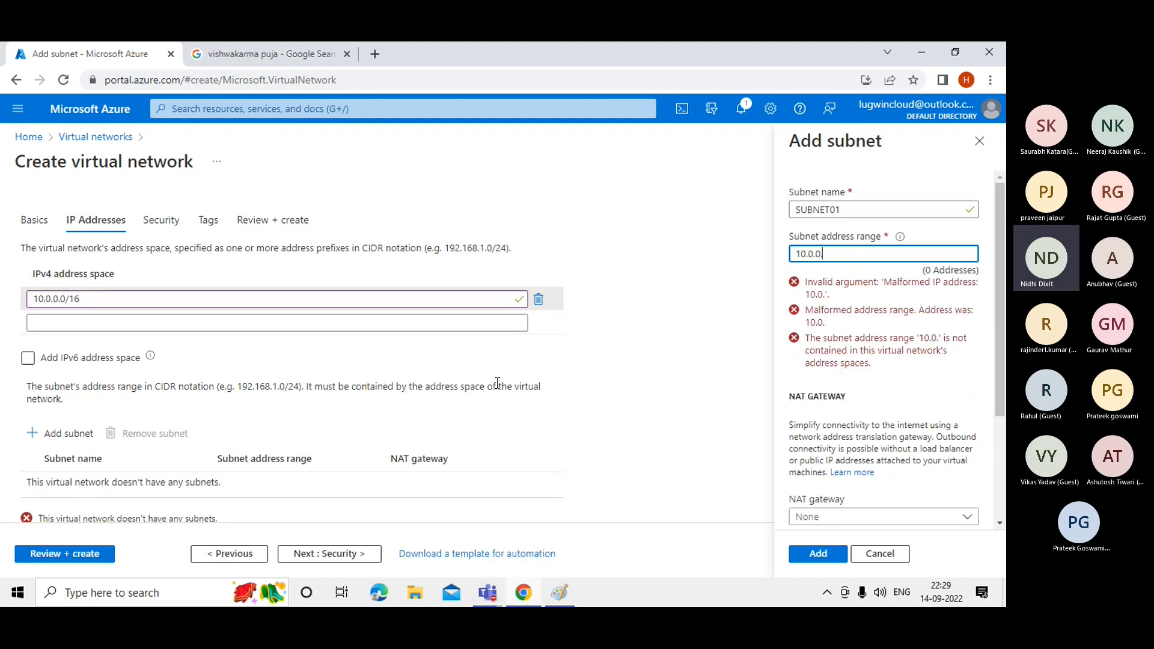
pyautogui.write('0')
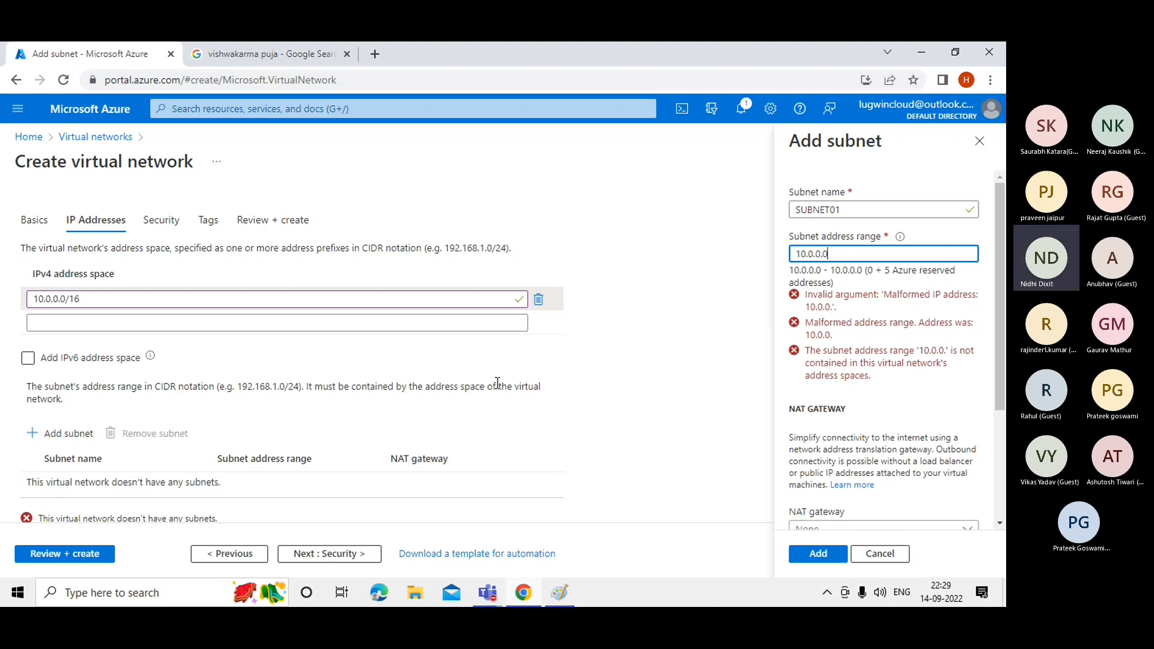
pyautogui.write('/24')
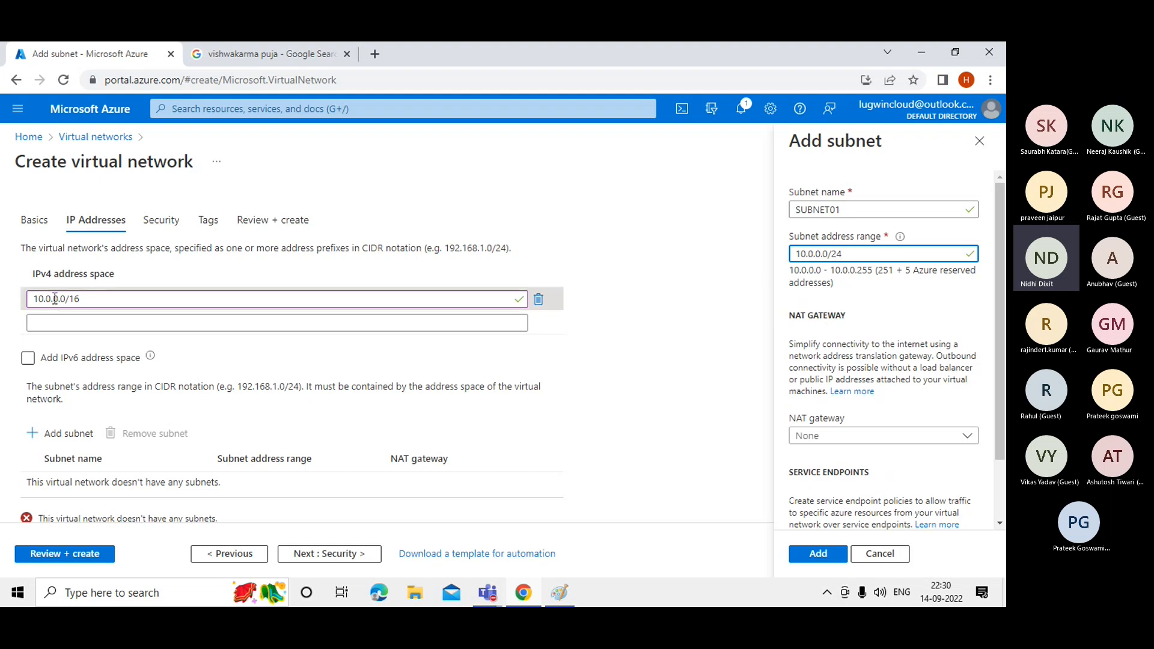
pyautogui.moveTo(55, 299); pyautogui.dragTo(42, 299)
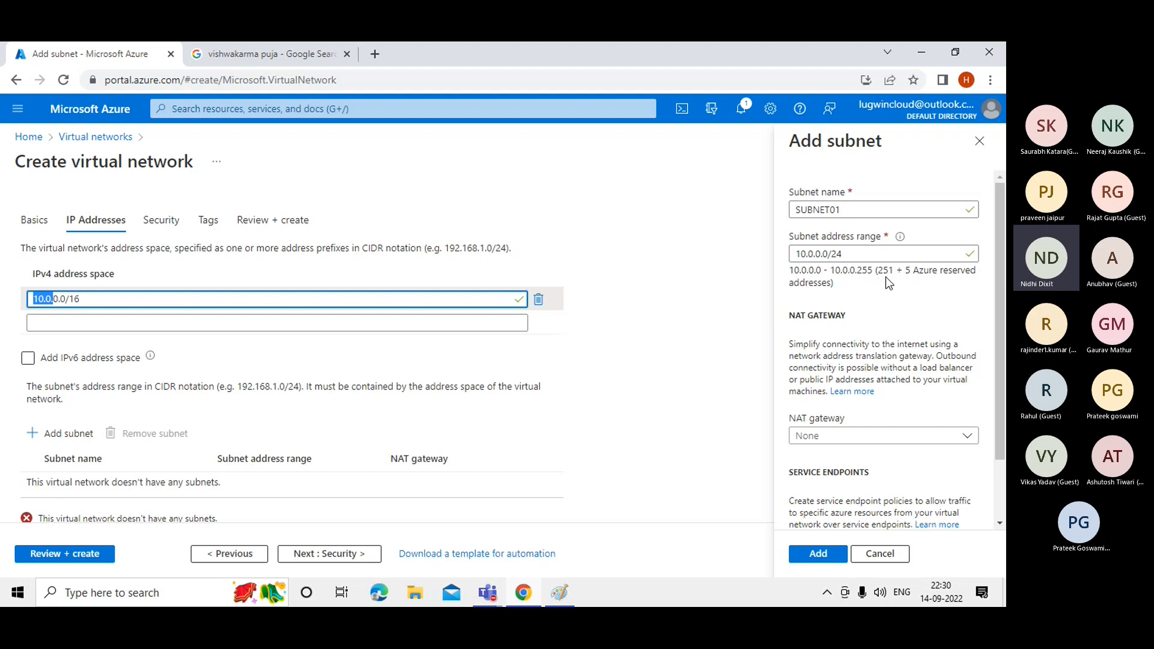
pyautogui.click(819, 253)
# Change the subnet's third octet to 1 and the address space to 10.1.0.0/16.
pyautogui.press('Delete')
pyautogui.write('1')
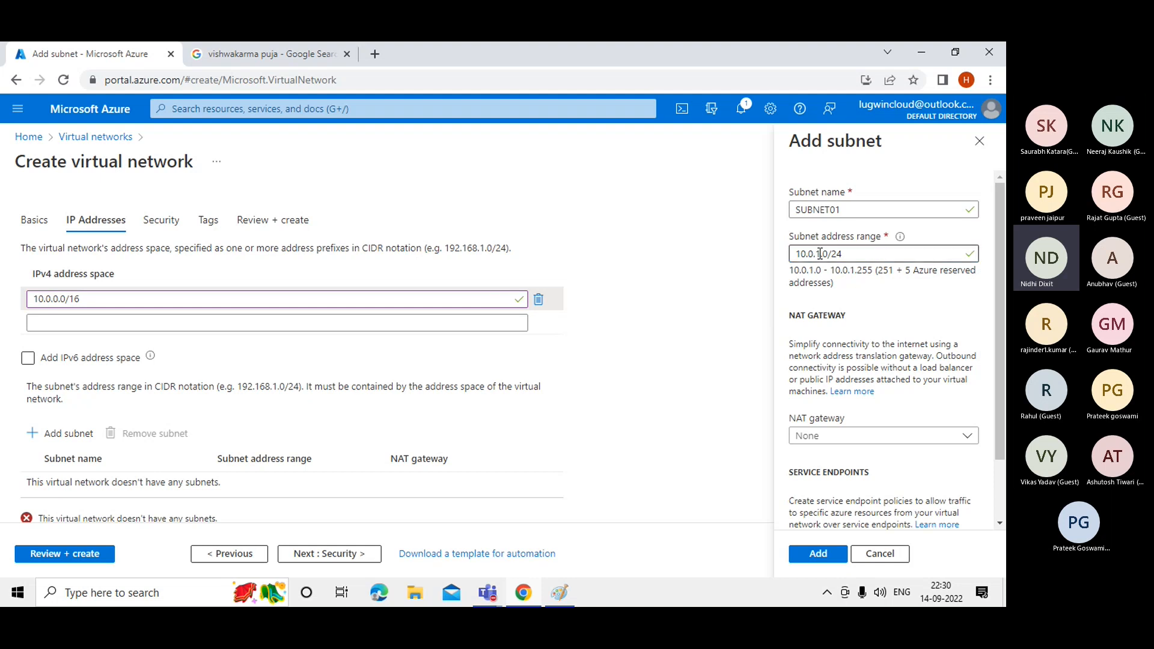
pyautogui.click(83, 302)
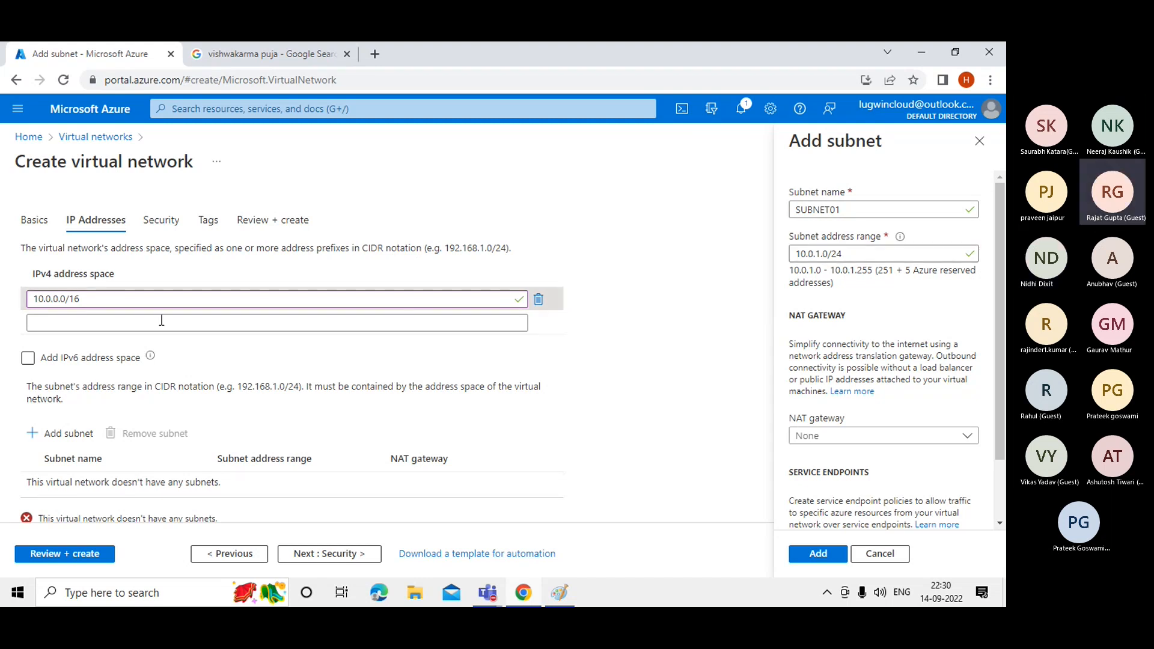
pyautogui.click(52, 299)
pyautogui.press('BackSpace')
pyautogui.write('1')
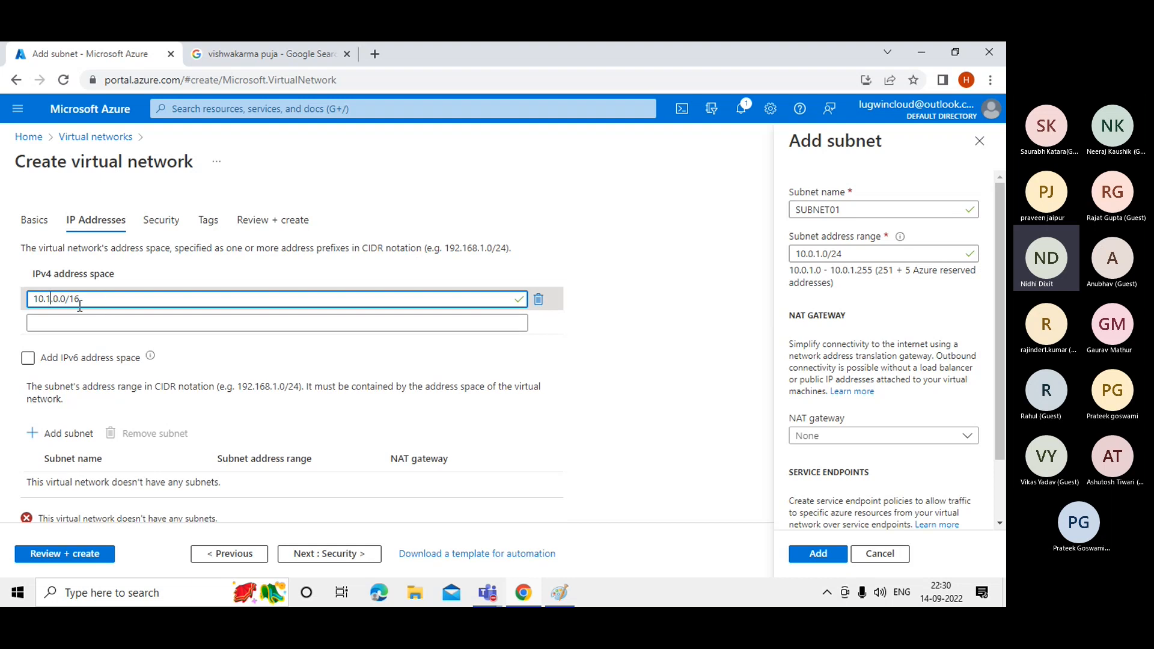
pyautogui.click(678, 362)
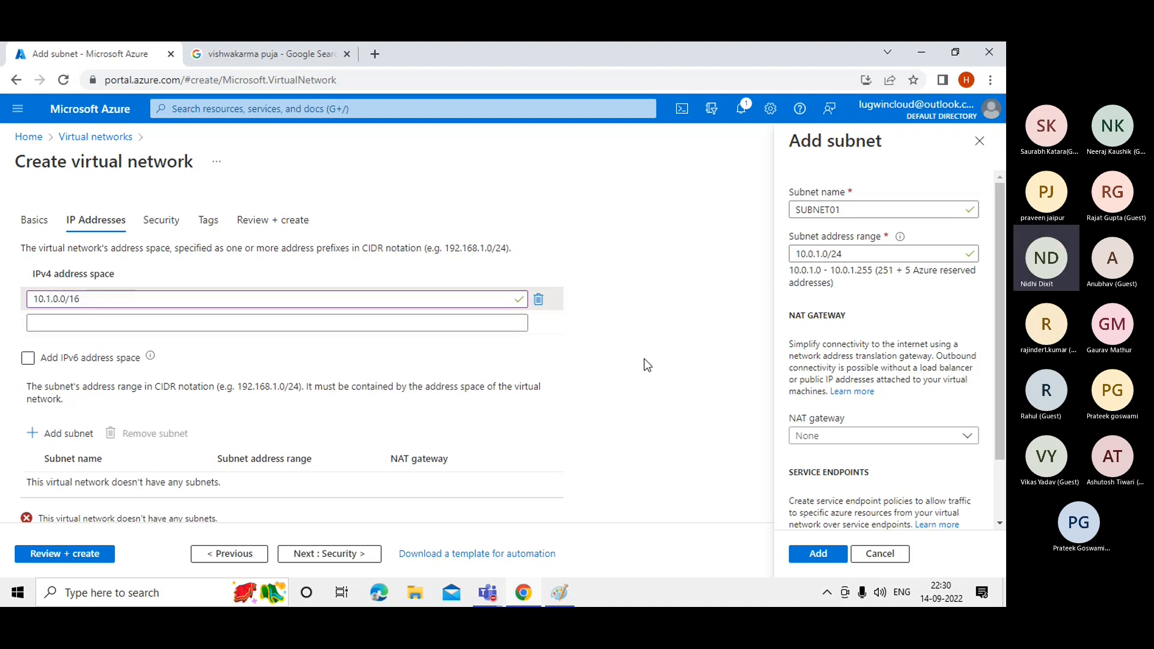
pyautogui.click(51, 299)
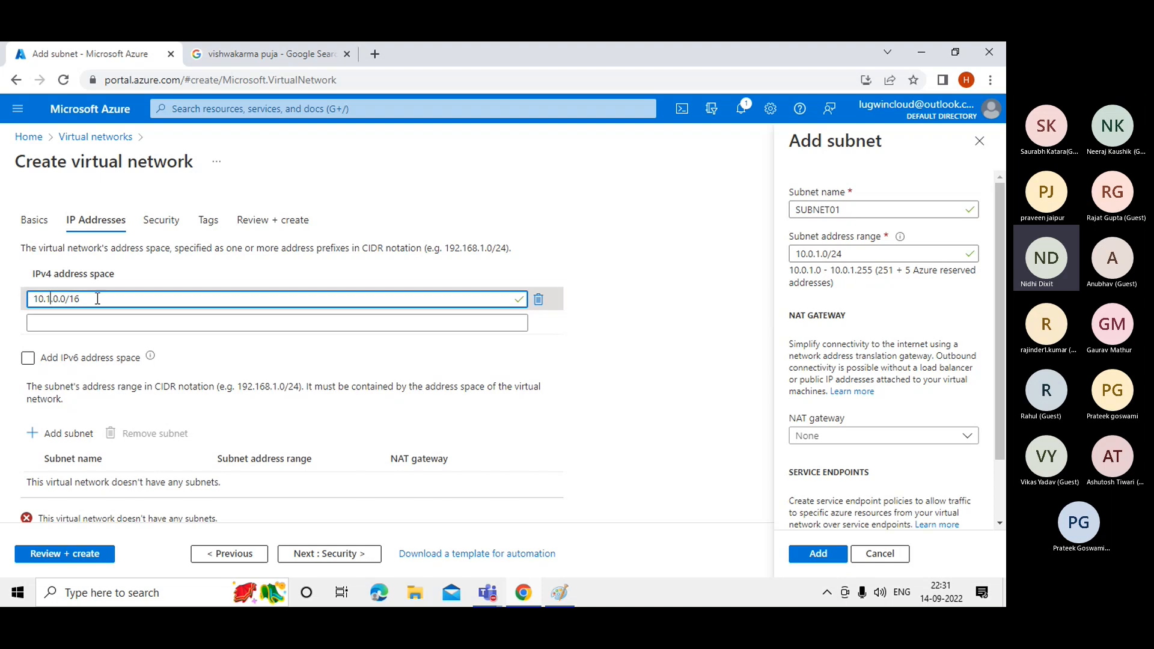
# Experiment with the subnet range octets, then clear the Subnet address range field.
pyautogui.click(814, 254)
pyautogui.press('BackSpace')
pyautogui.write('1')
pyautogui.press('BackSpace')
pyautogui.write('0')
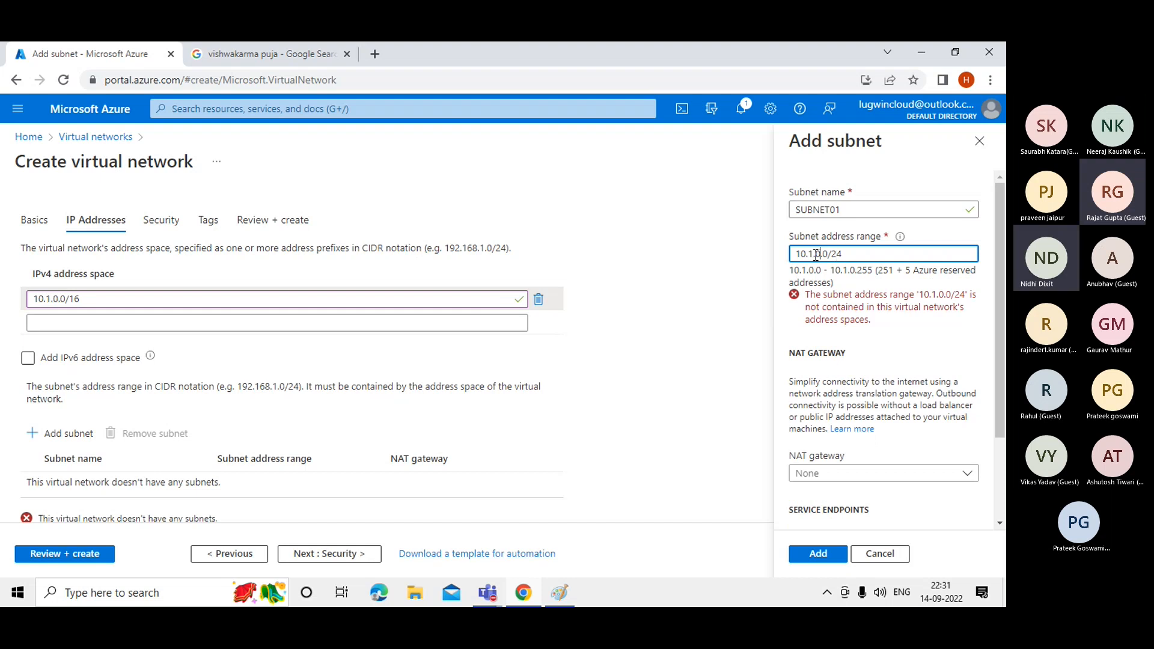
pyautogui.click(822, 255)
pyautogui.press('BackSpace')
pyautogui.write('1')
pyautogui.click(866, 253)
pyautogui.press('BackSpace')
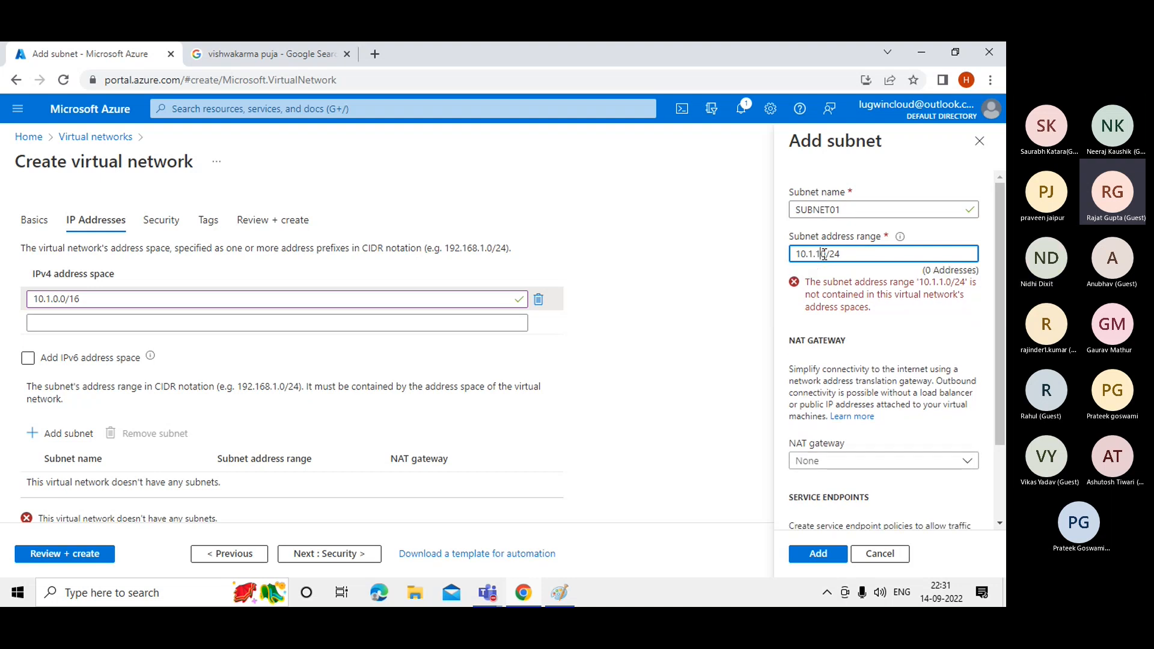
pyautogui.press('BackSpace')
pyautogui.write('.0')
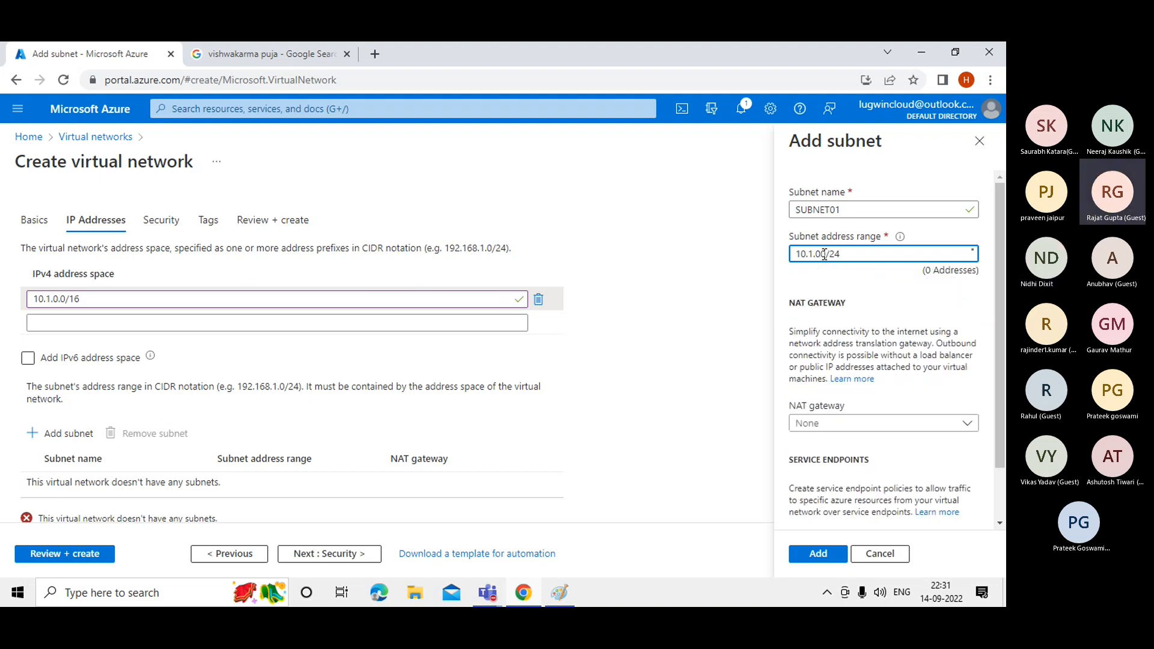
pyautogui.moveTo(870, 254); pyautogui.dragTo(793, 256)
pyautogui.press('BackSpace')
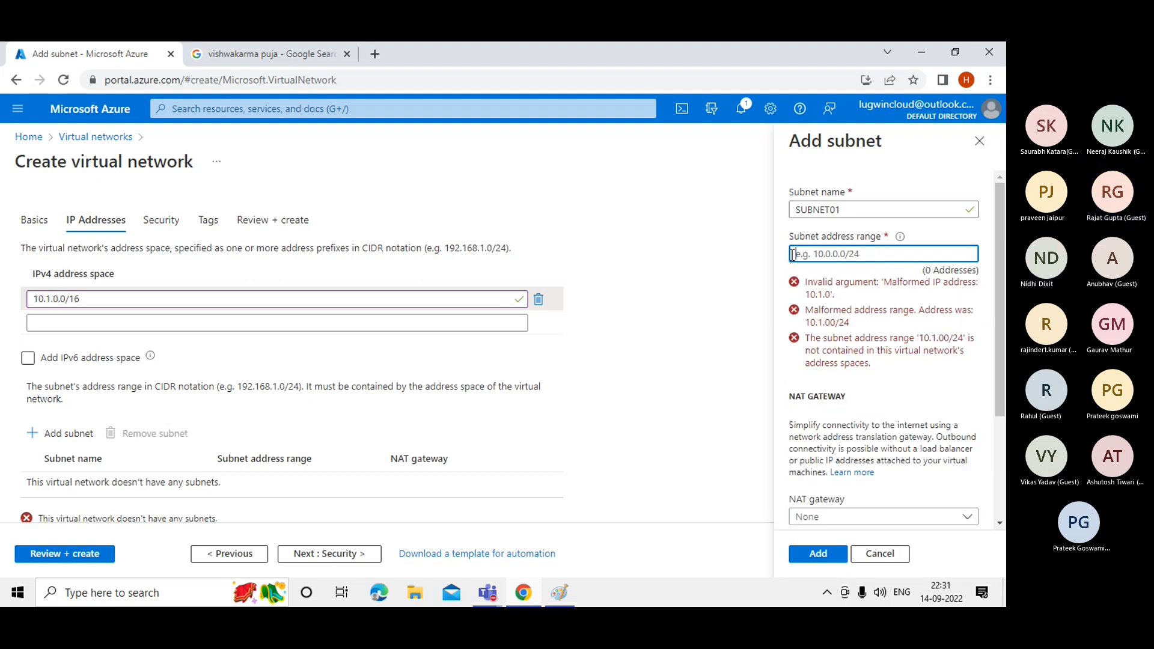
# Restore the virtual network address space to 10.0.0.0/16.
pyautogui.click(51, 298)
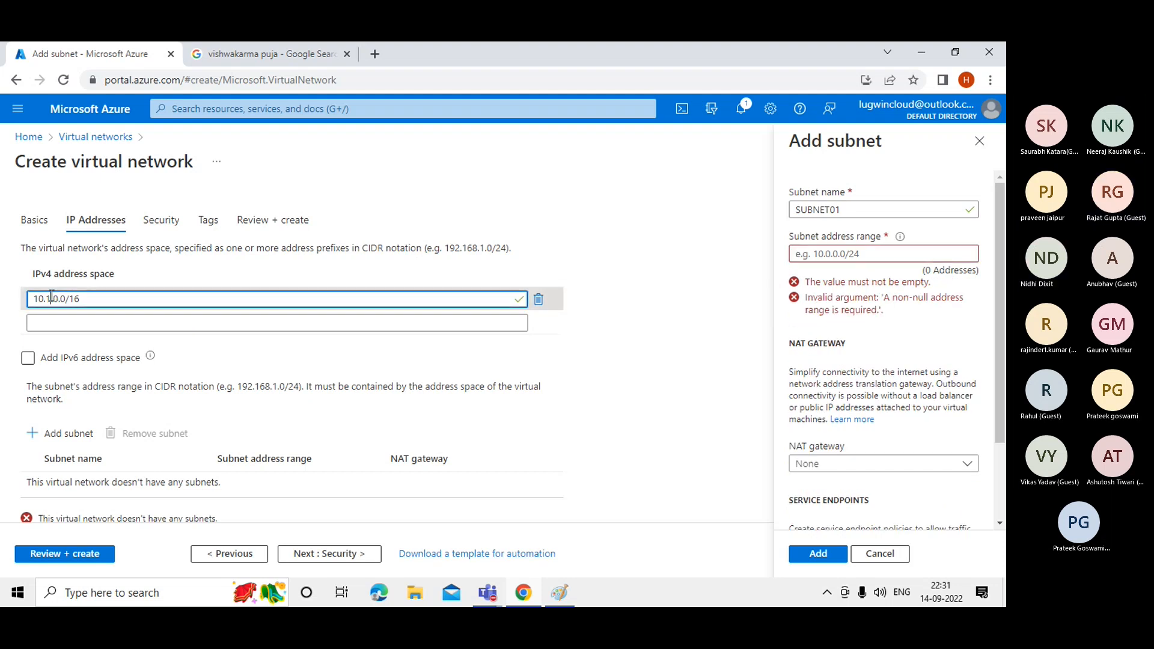
pyautogui.press('BackSpace')
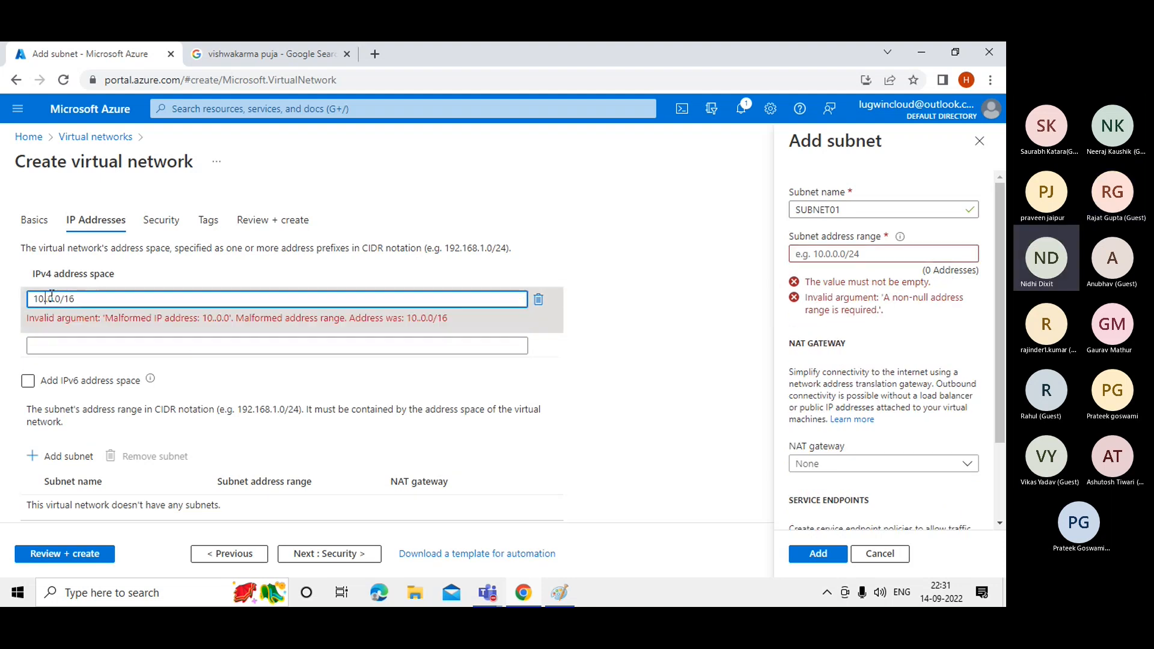
pyautogui.click(834, 257)
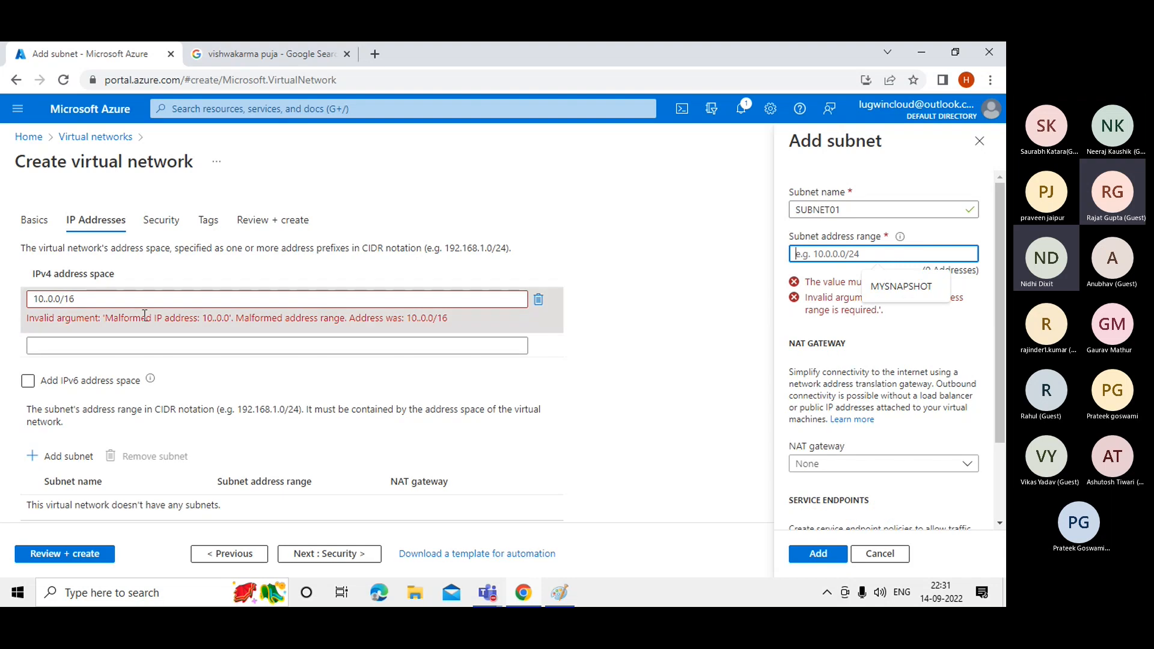
pyautogui.click(48, 304)
pyautogui.write('0')
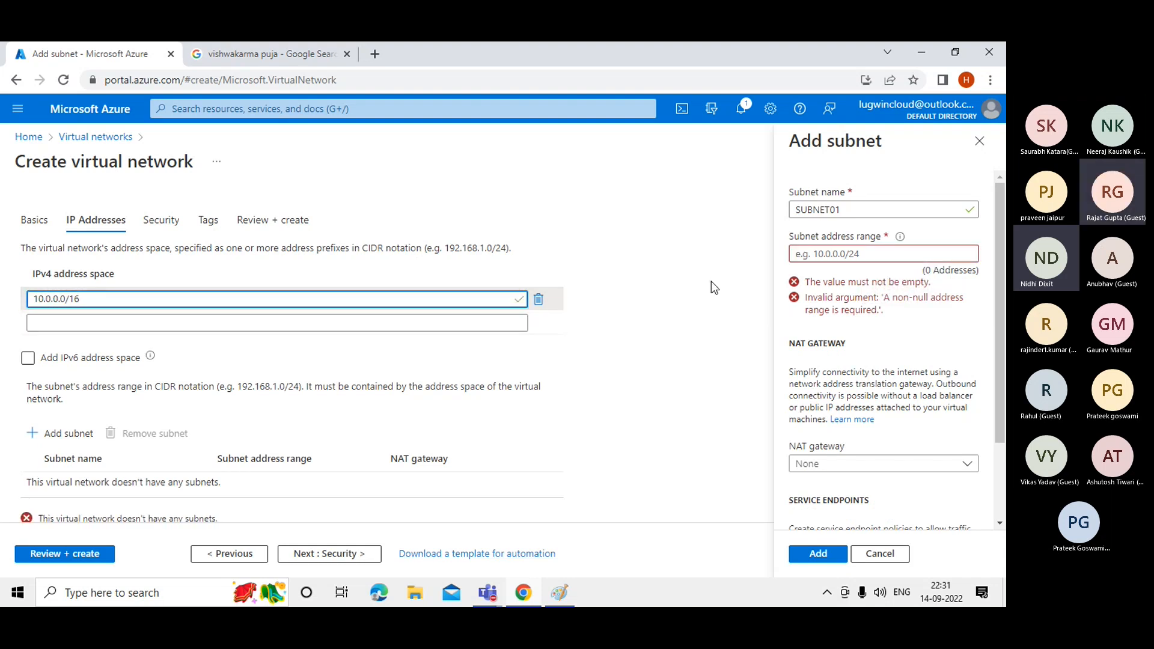
pyautogui.click(832, 254)
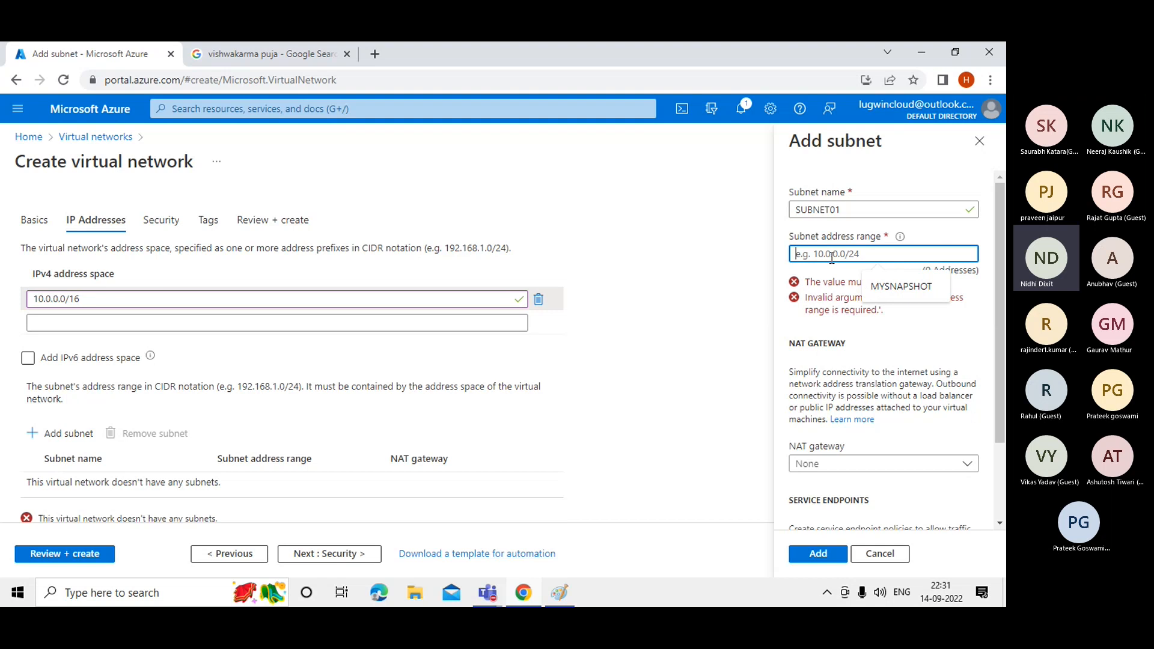
# Enter 10.0.1.0/24 as SUBNET01's address range and check its usable address count.
pyautogui.write('10.')
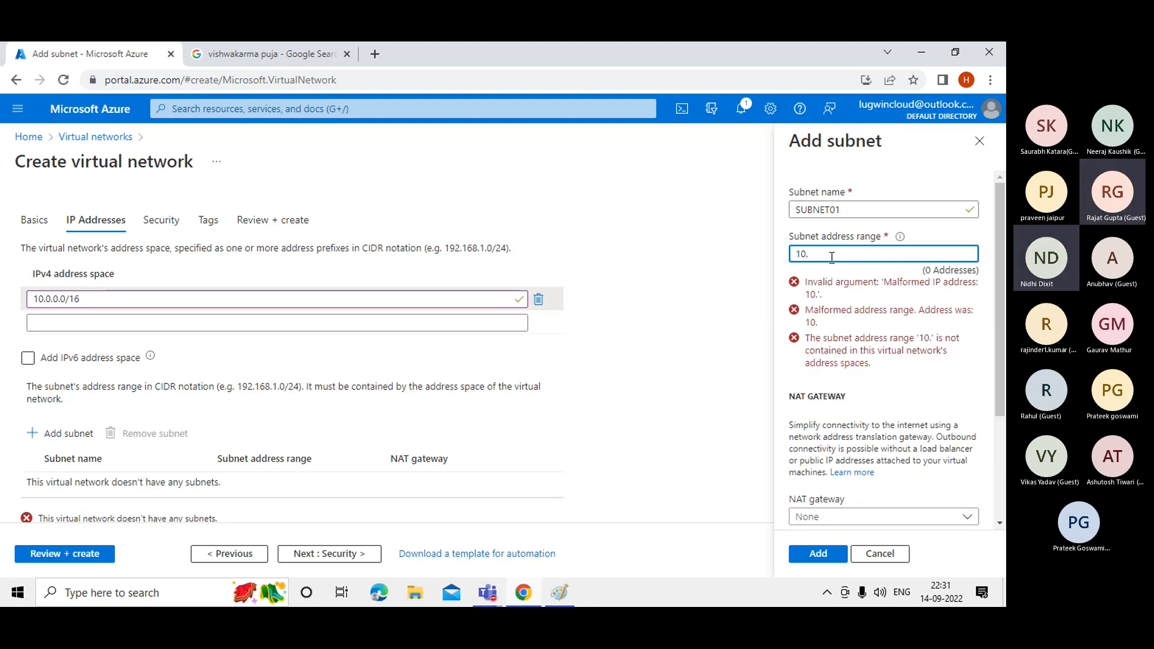
pyautogui.write('0.')
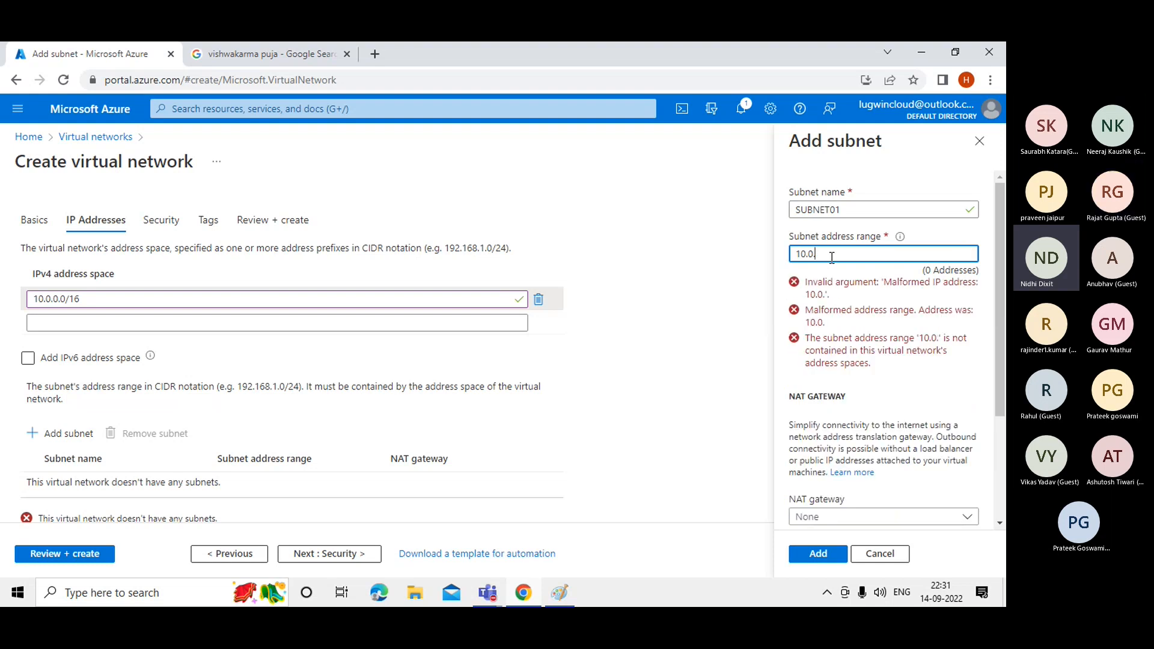
pyautogui.write('1.0/24')
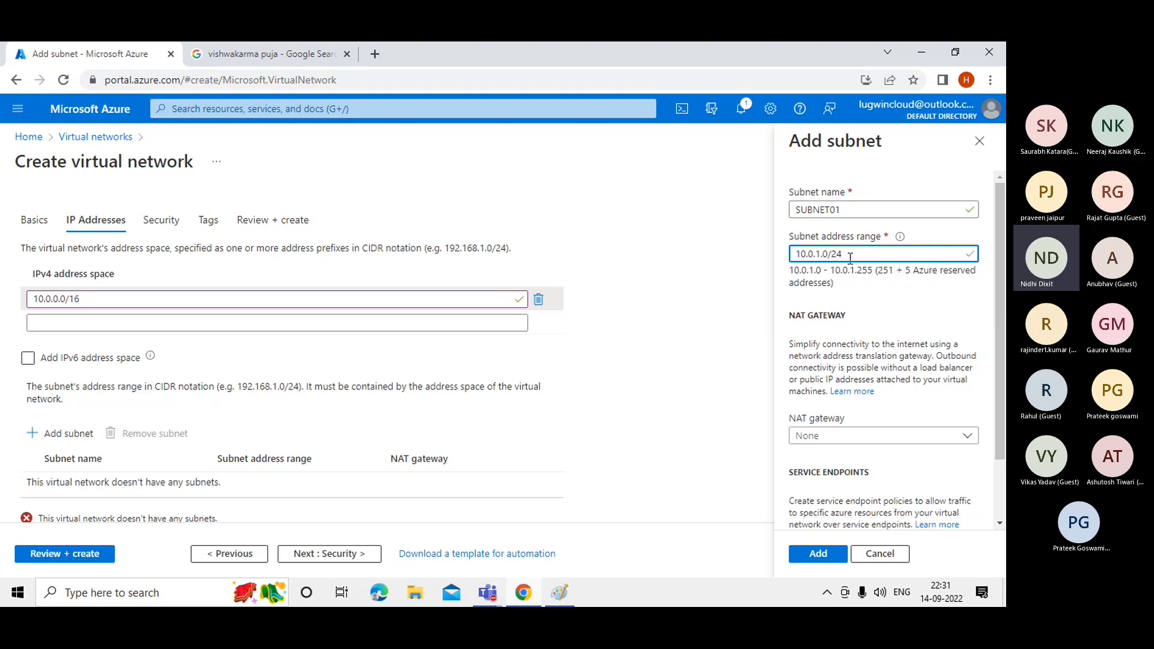
pyautogui.moveTo(848, 255); pyautogui.dragTo(834, 255)
pyautogui.click(840, 253)
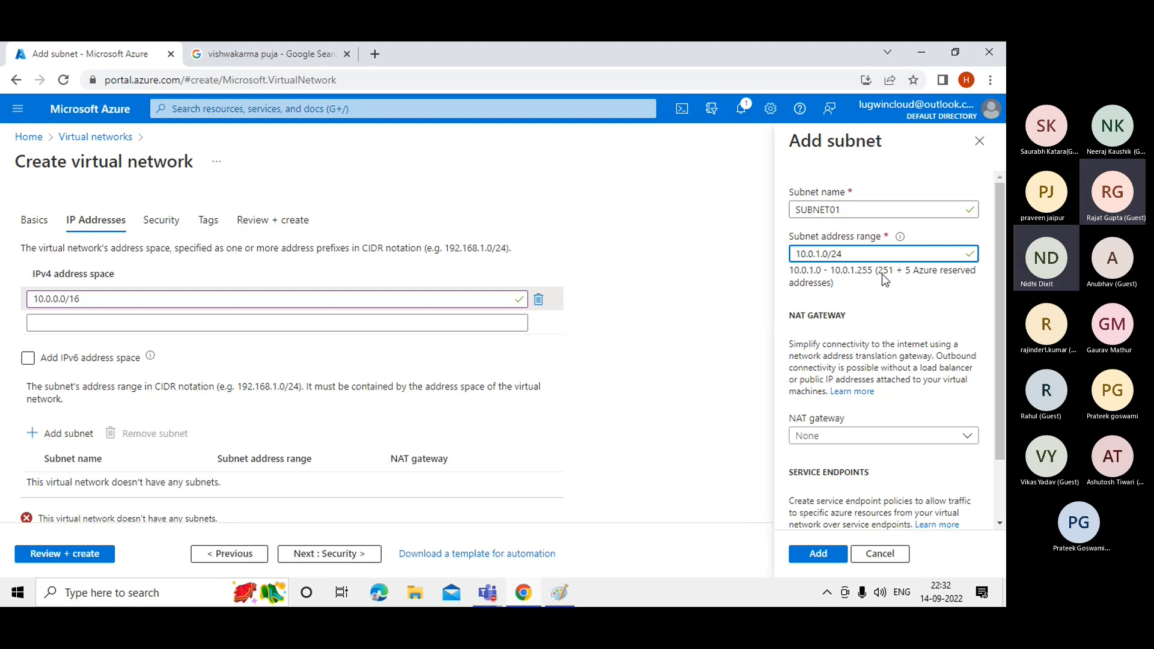
pyautogui.moveTo(882, 273); pyautogui.dragTo(889, 288)
# Try prefix lengths /30 and /29, then settle SUBNET01's range on 10.0.1.0/28.
pyautogui.click(852, 251)
pyautogui.press('BackSpace')
pyautogui.press('BackSpace')
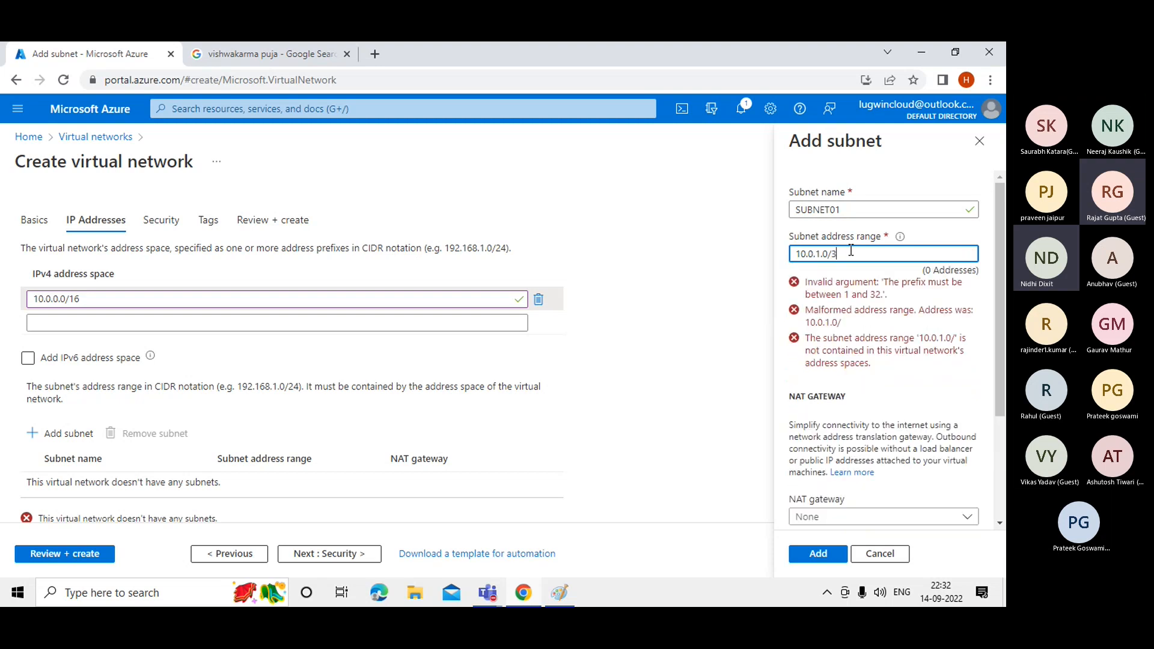
pyautogui.write('36')
pyautogui.press('BackSpace')
pyautogui.write('0')
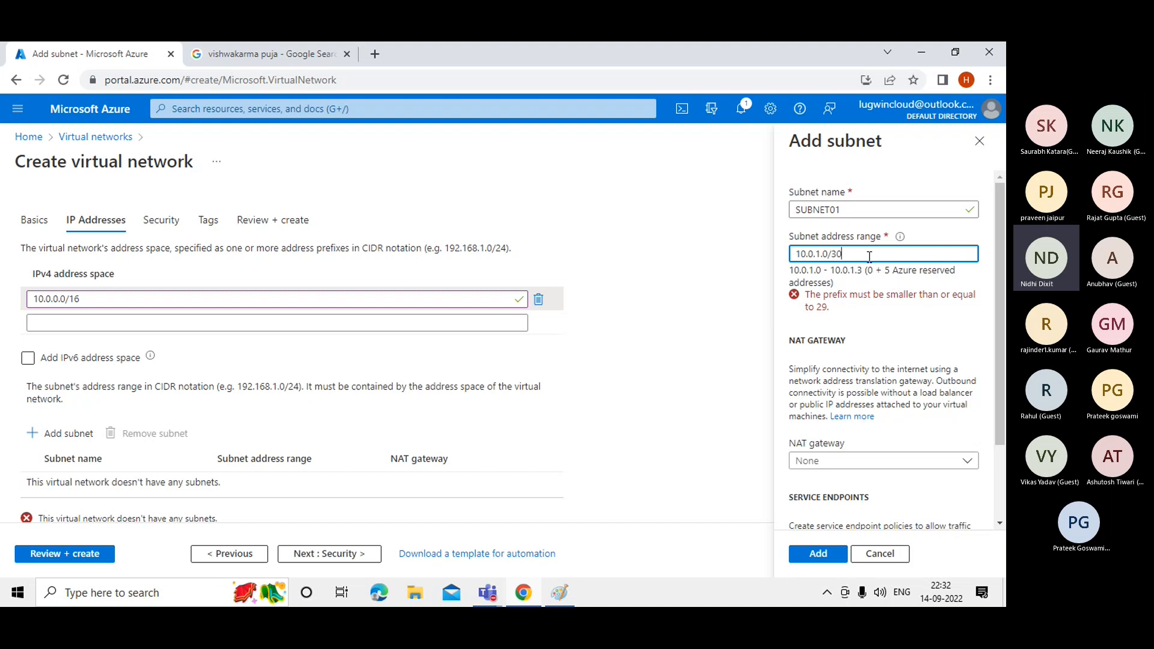
pyautogui.press('BackSpace')
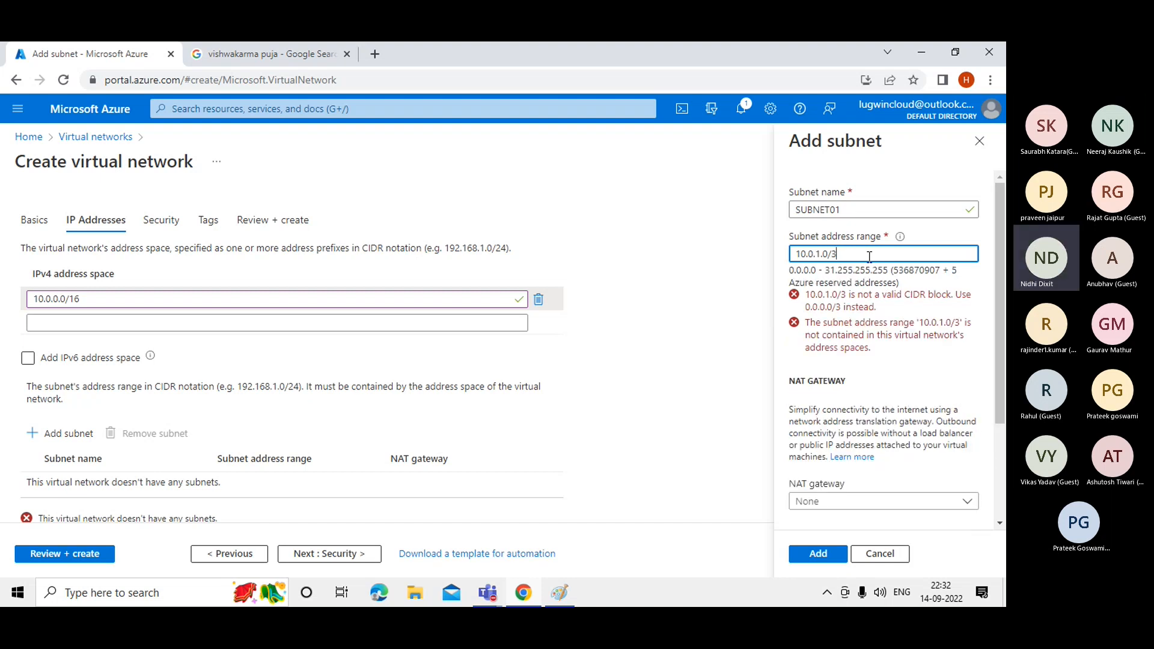
pyautogui.press('BackSpace')
pyautogui.write('29')
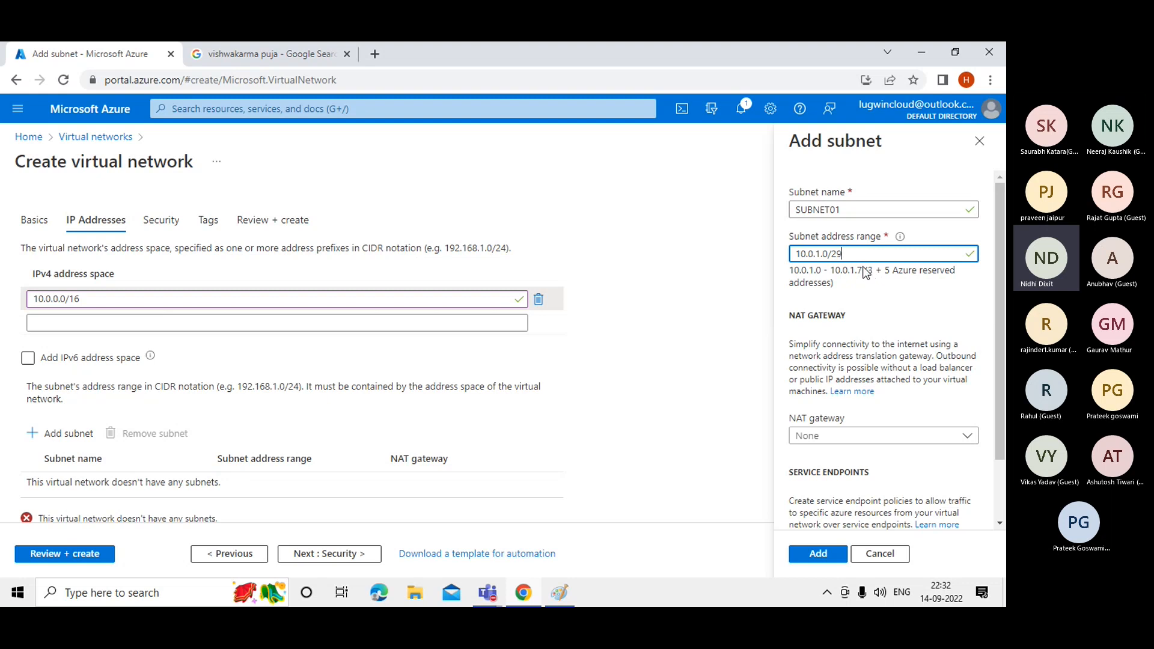
pyautogui.press('BackSpace')
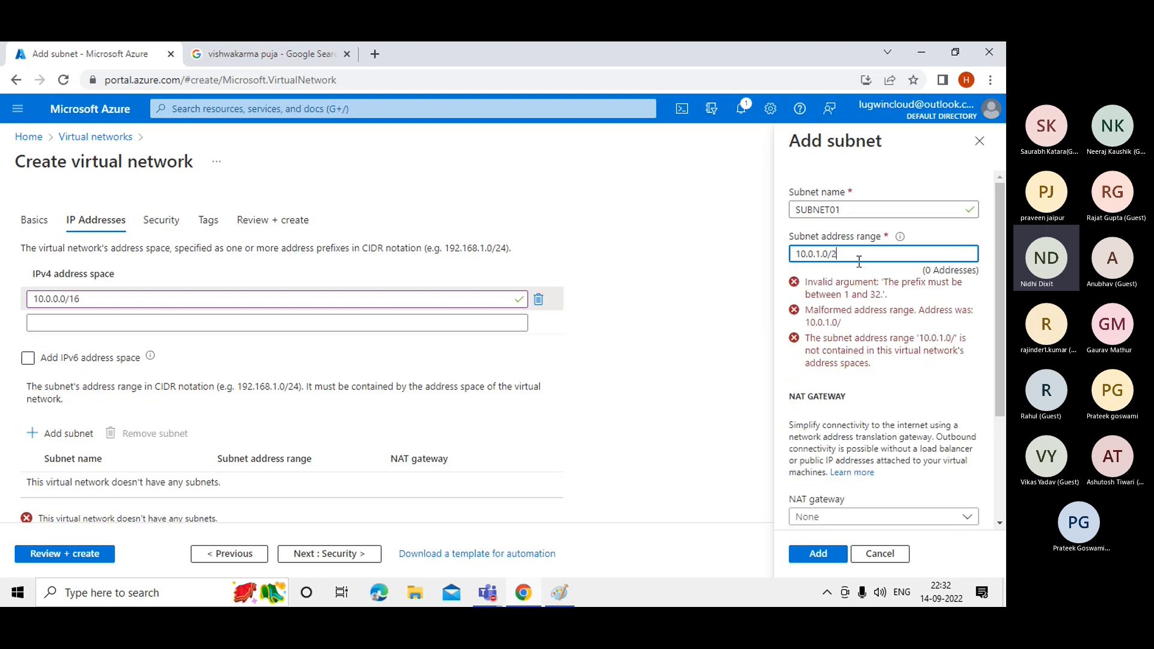
pyautogui.write('8')
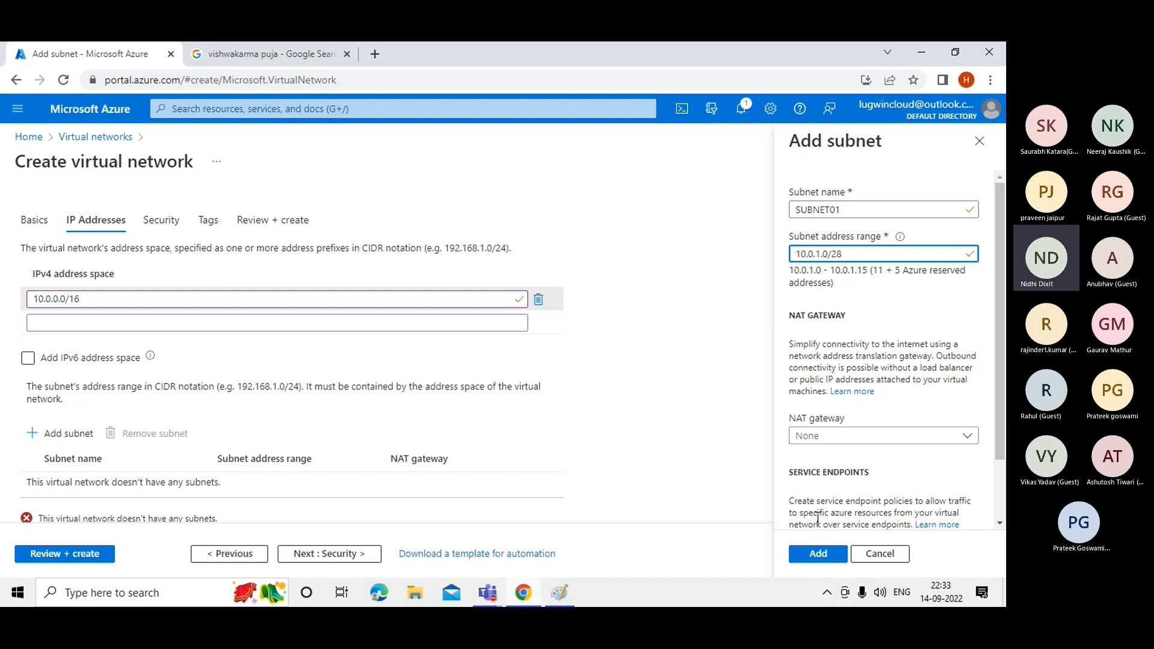
# Add SUBNET01 (10.0.1.0/28) and copy the 10.0.0.0/16 address space from VNET01's validated review.
pyautogui.click(816, 560)
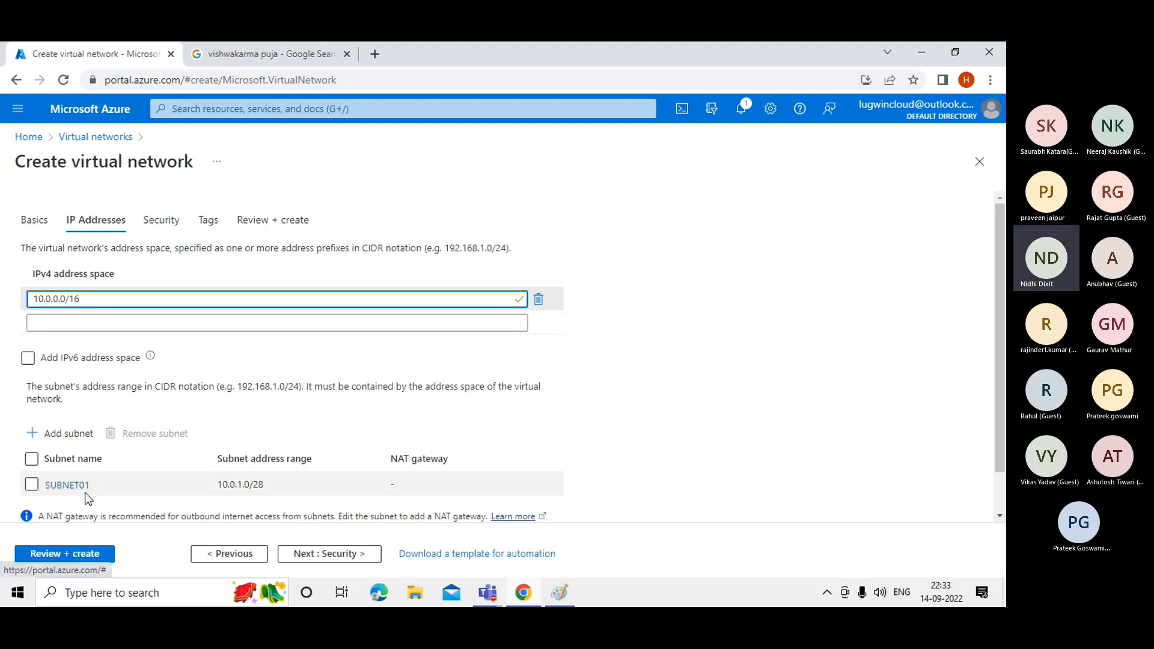
pyautogui.click(32, 484)
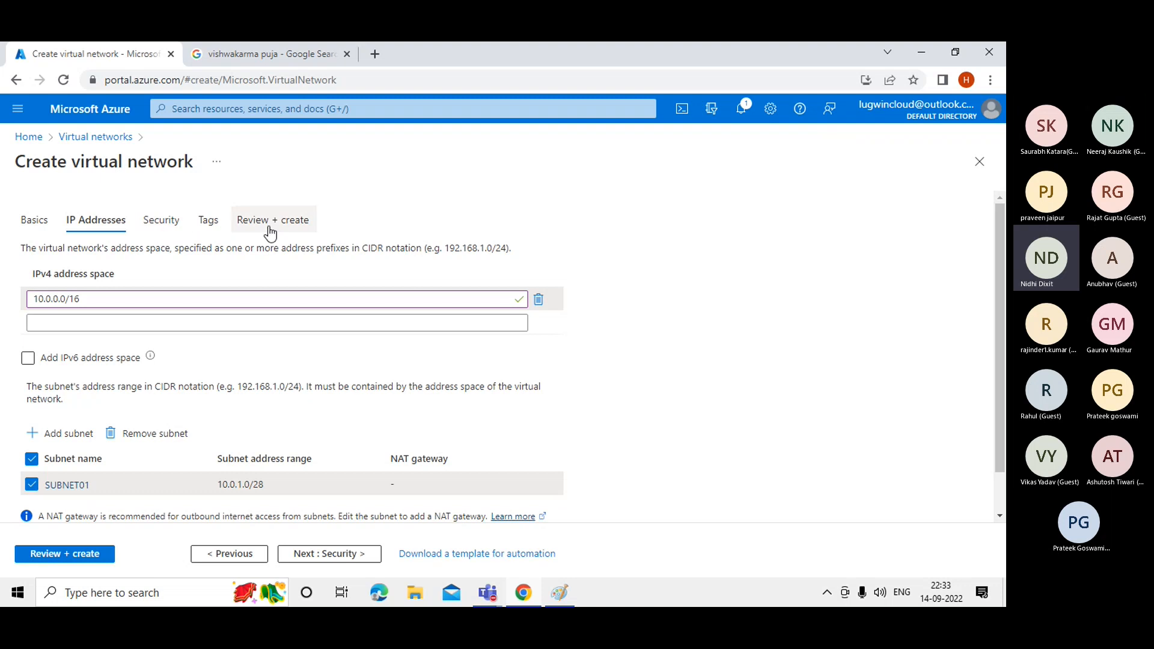
pyautogui.click(85, 554)
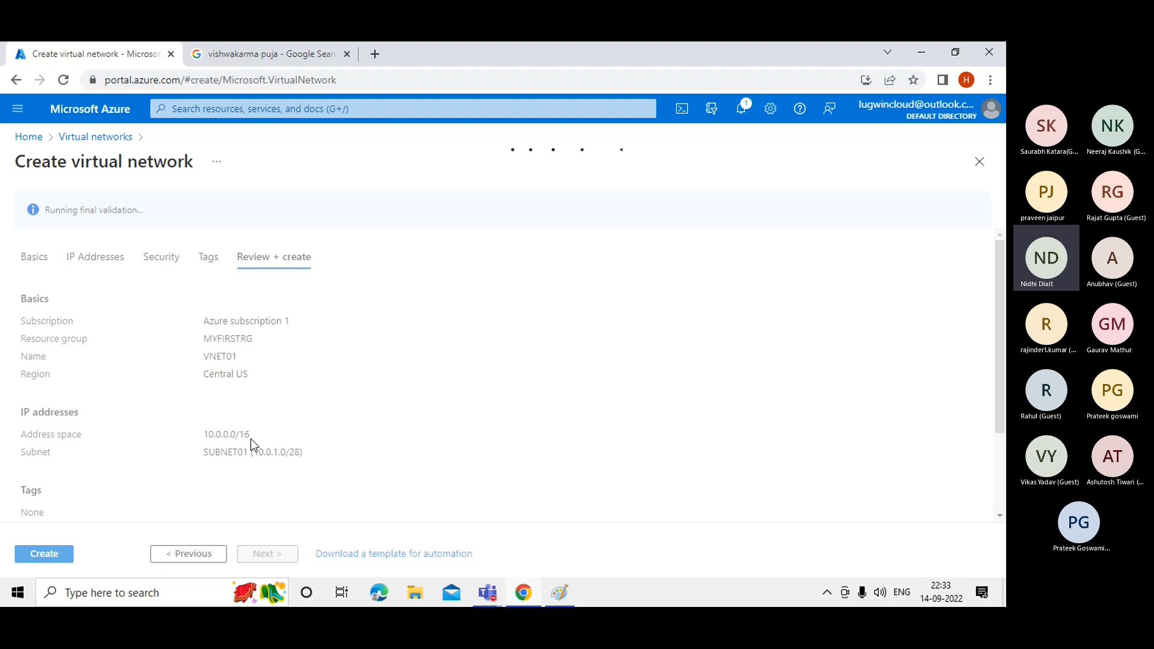
pyautogui.moveTo(251, 438); pyautogui.dragTo(206, 439)
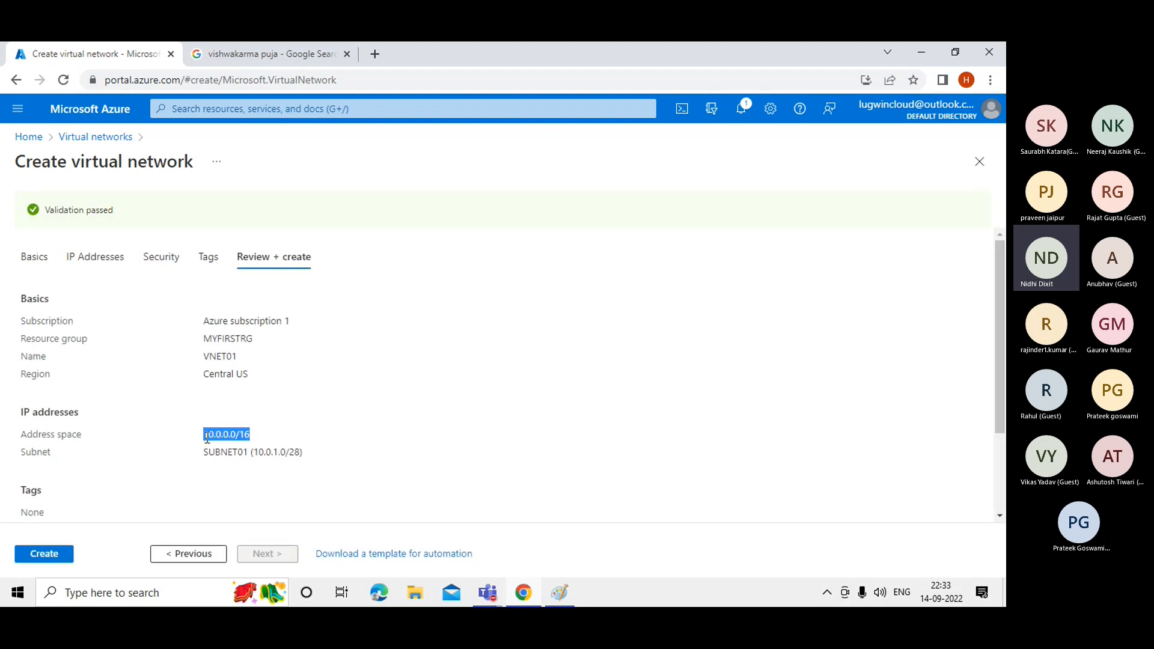
pyautogui.click(558, 594)
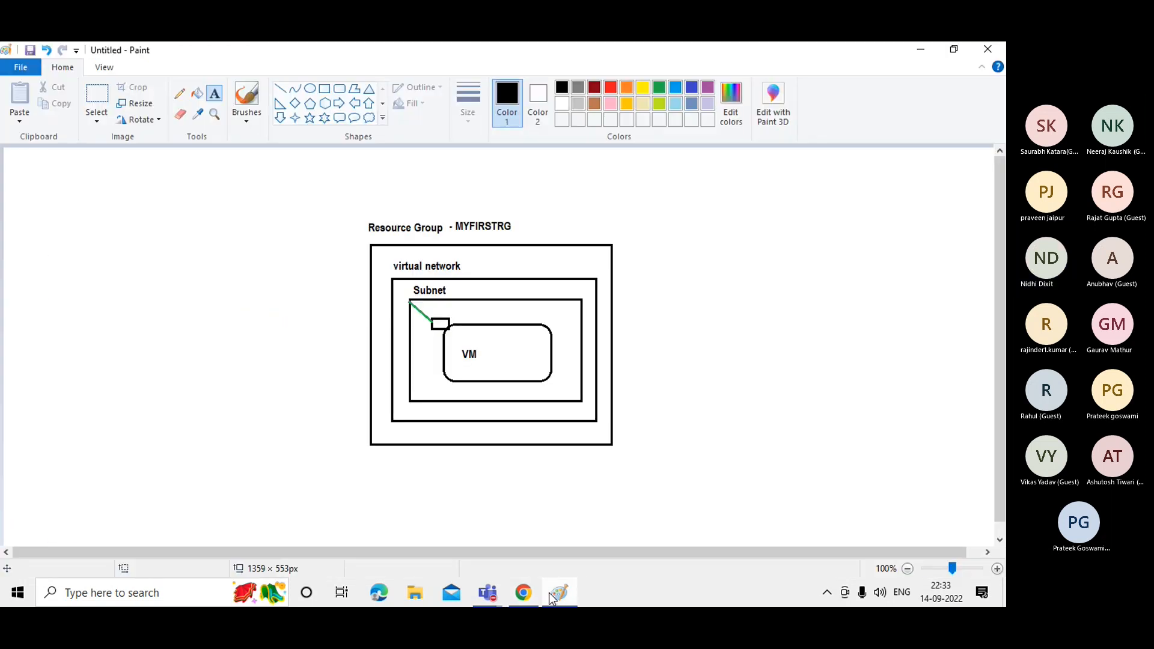
# Label the virtual network 10.0.0.0/16 in the Paint diagram.
pyautogui.click(467, 269)
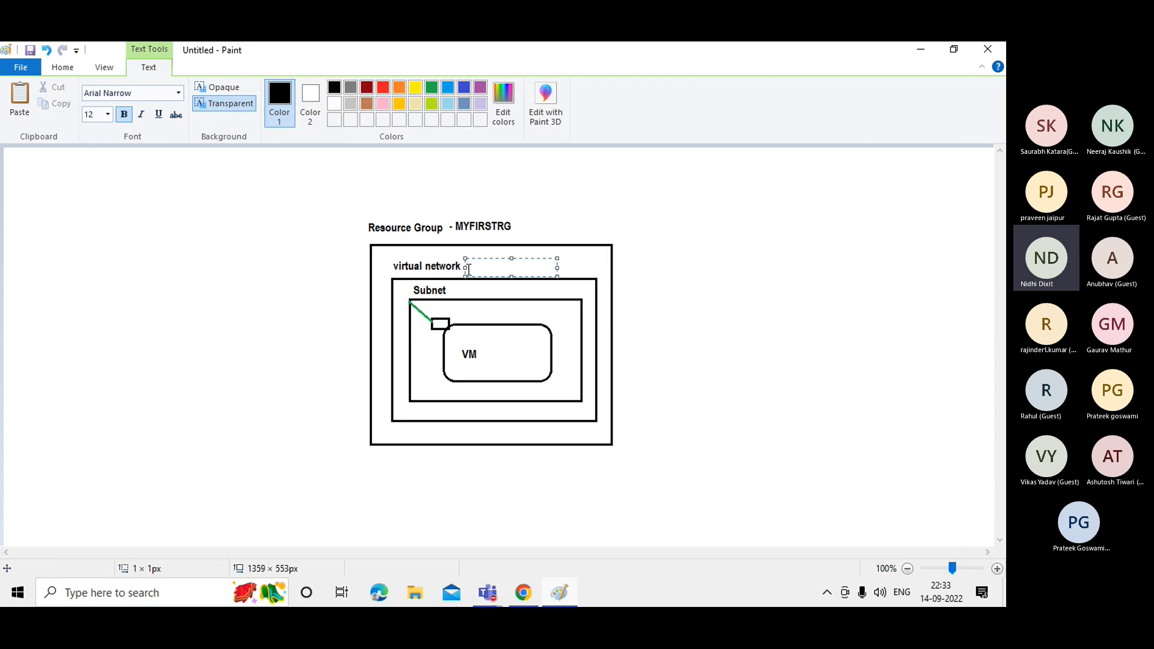
pyautogui.write('10.0.0.0/16')
pyautogui.click(737, 304)
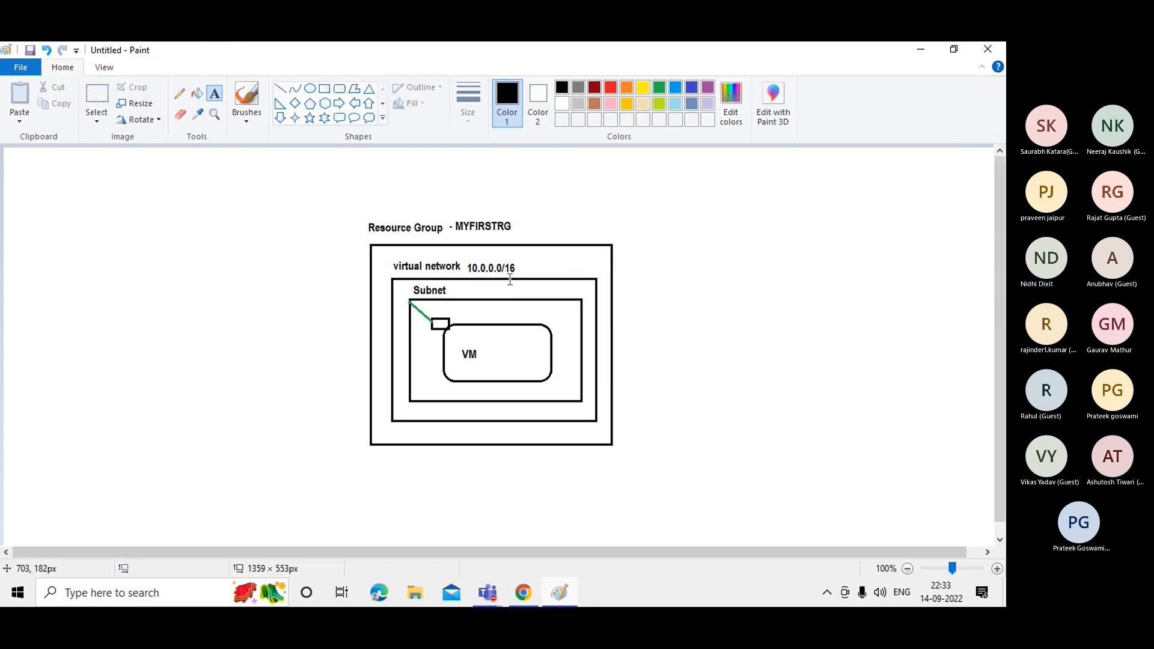
# Copy the 10.0.1.0/28 subnet range from Azure and paste it as the Subnet label.
pyautogui.click(920, 49)
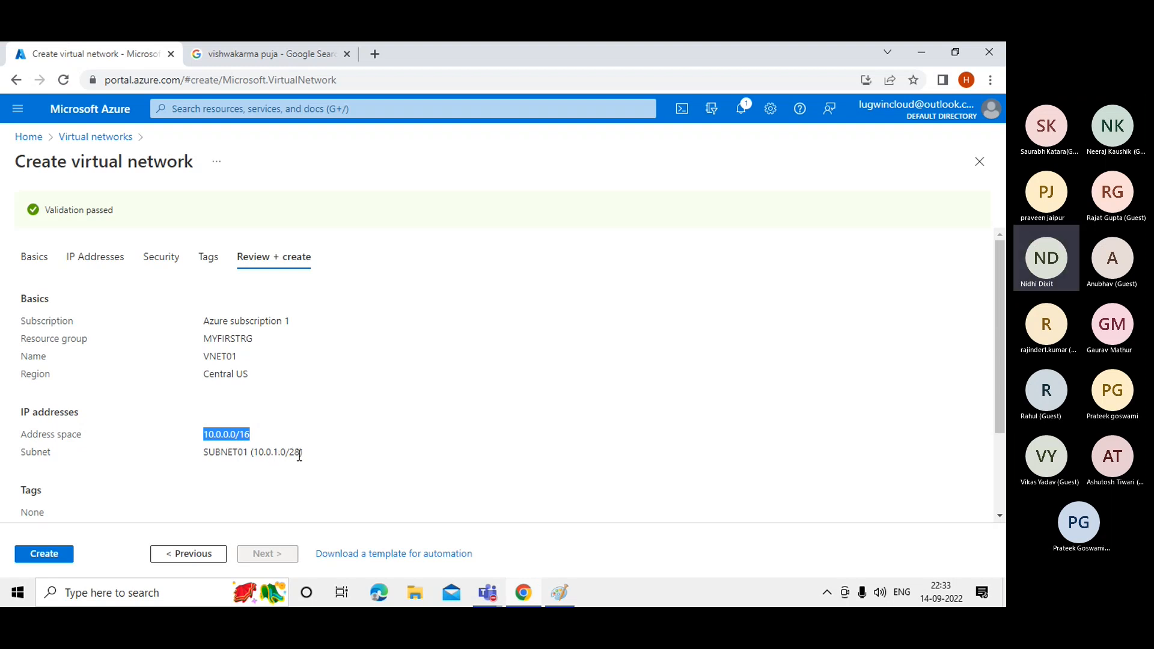
pyautogui.moveTo(302, 453); pyautogui.dragTo(256, 454)
pyautogui.hotkey('ctrl', 'c')
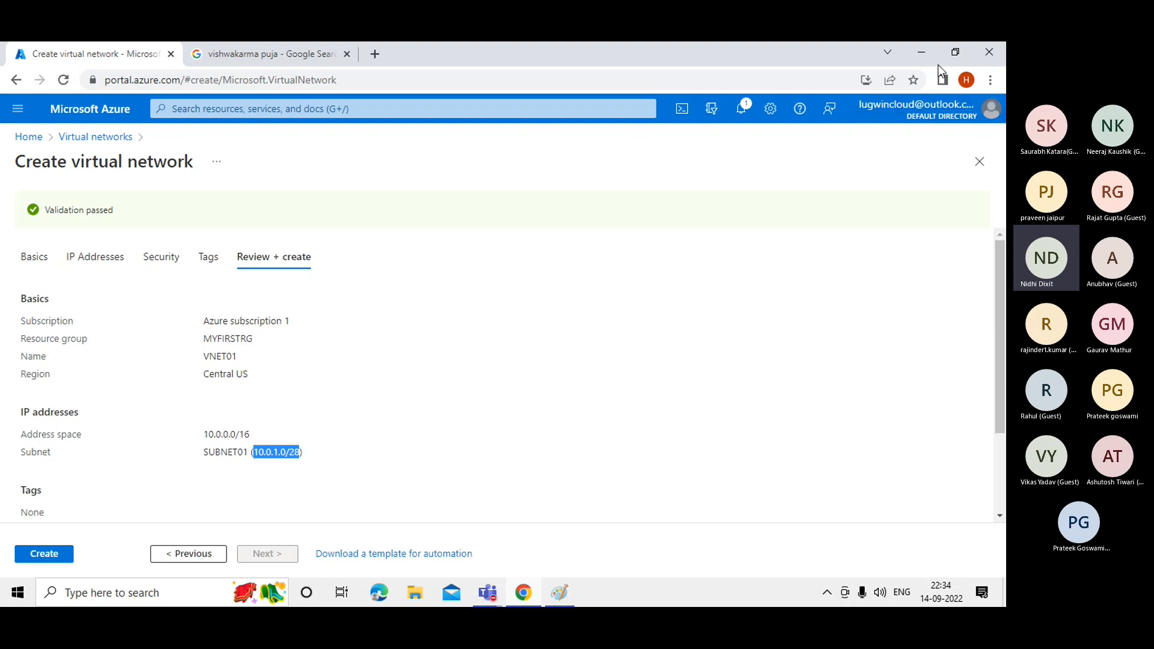
pyautogui.click(923, 53)
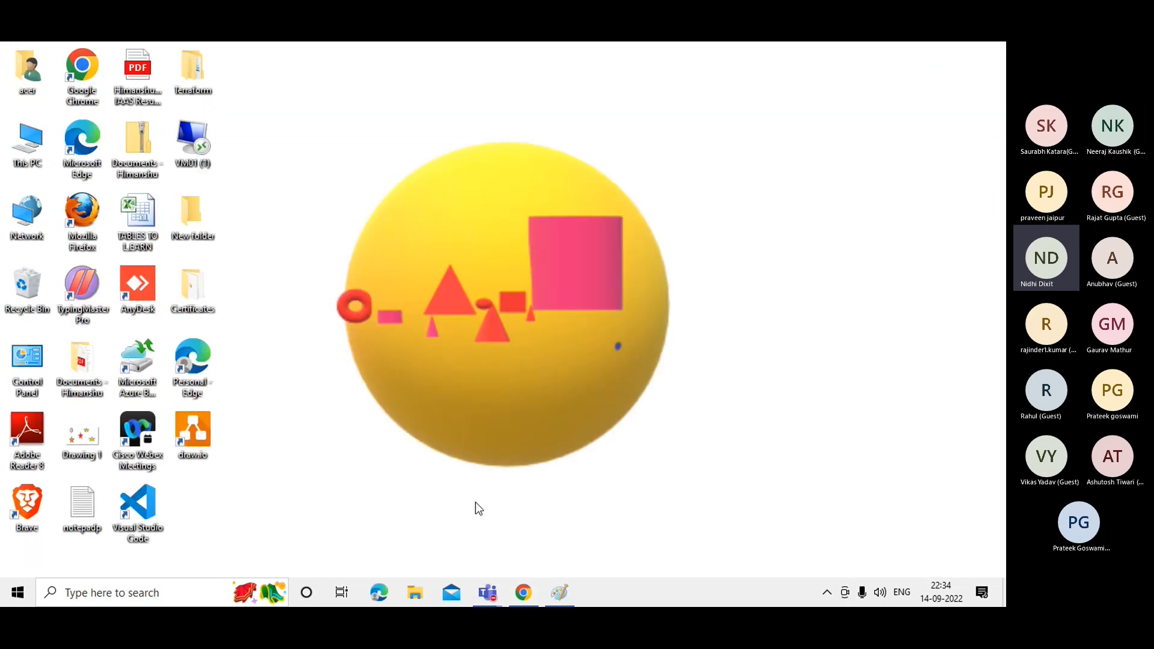
pyautogui.click(559, 594)
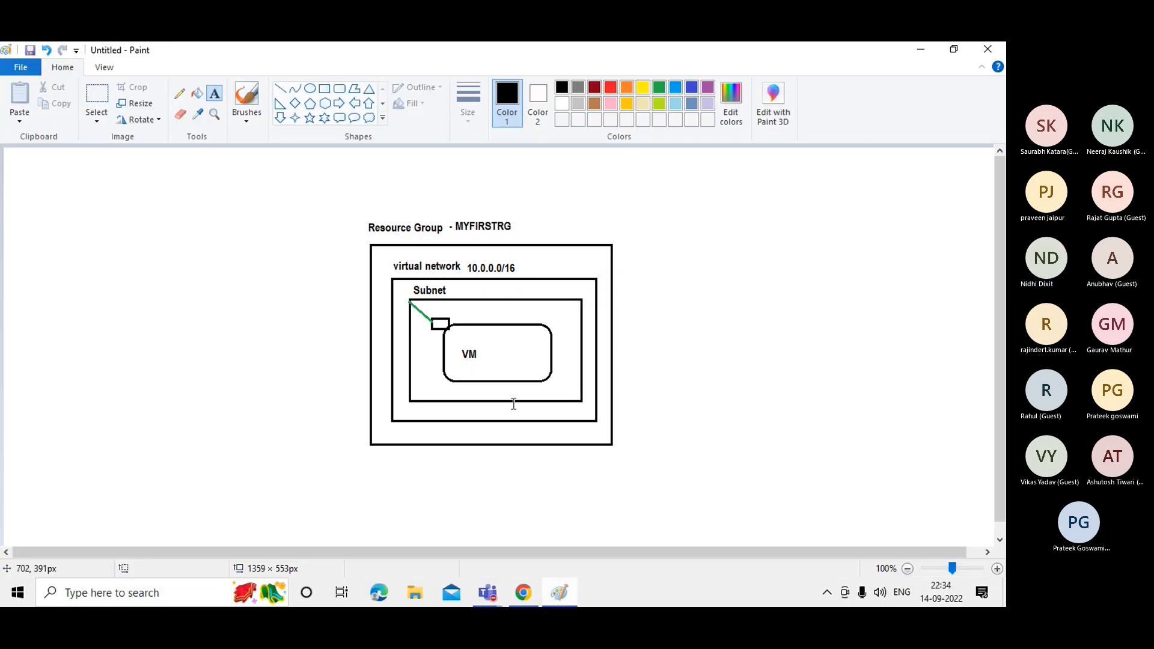
pyautogui.click(457, 289)
pyautogui.hotkey('ctrl', 'v')
pyautogui.click(734, 337)
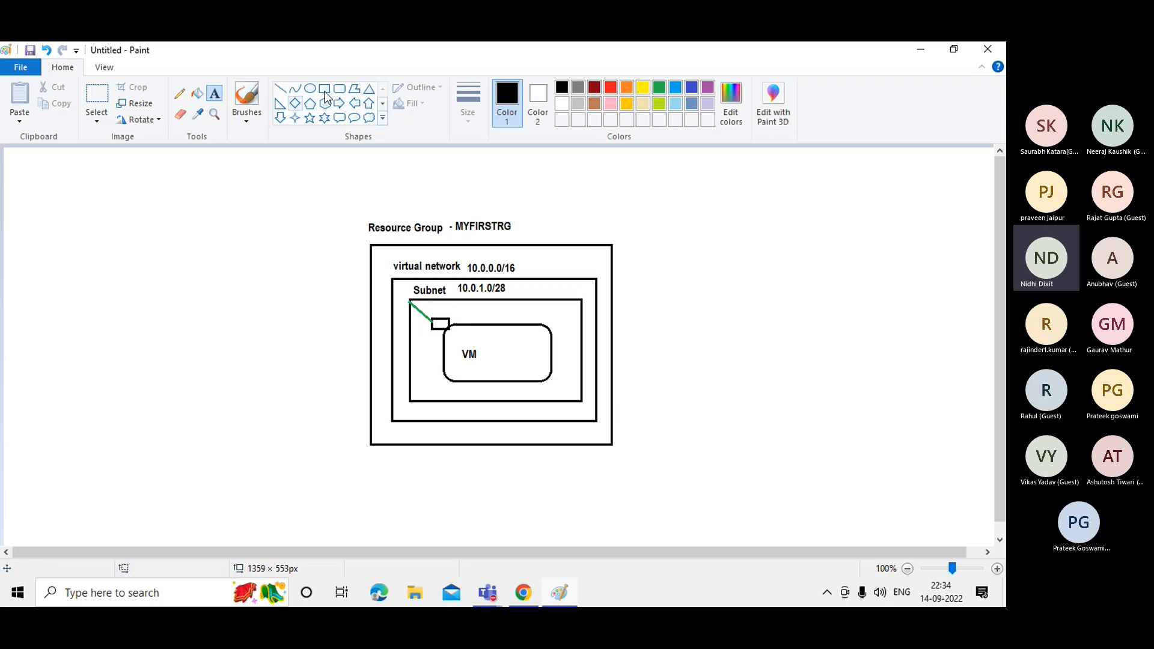
# Label the small box by the VM as NIC, then return to the Azure review.
pyautogui.click(214, 95)
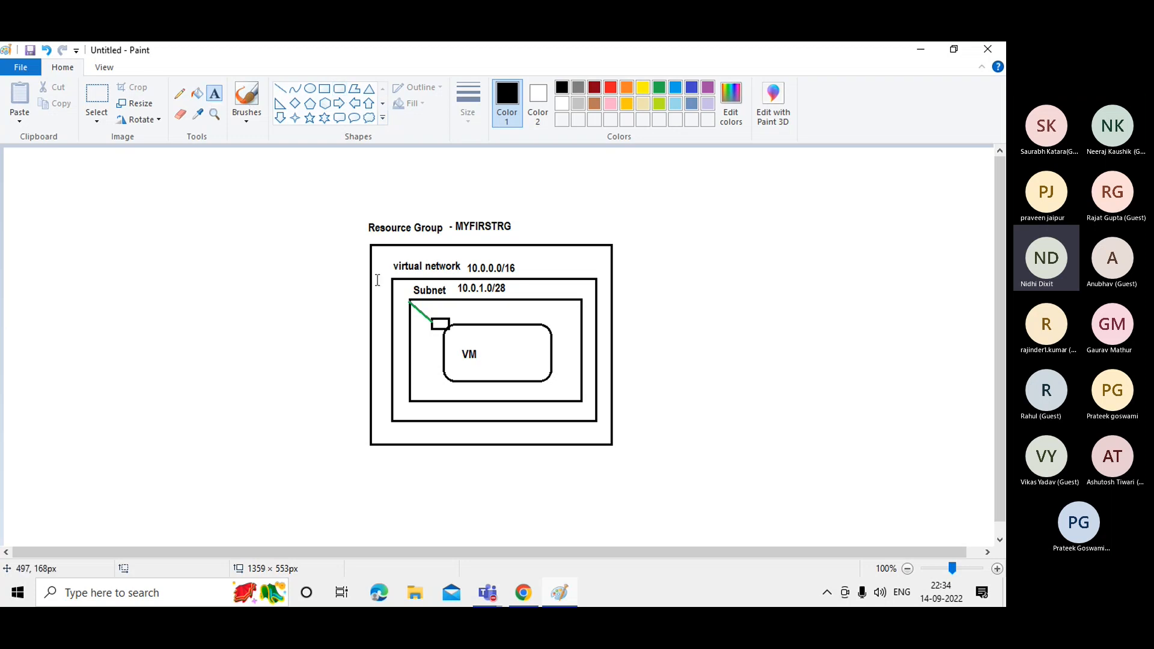
pyautogui.click(435, 312)
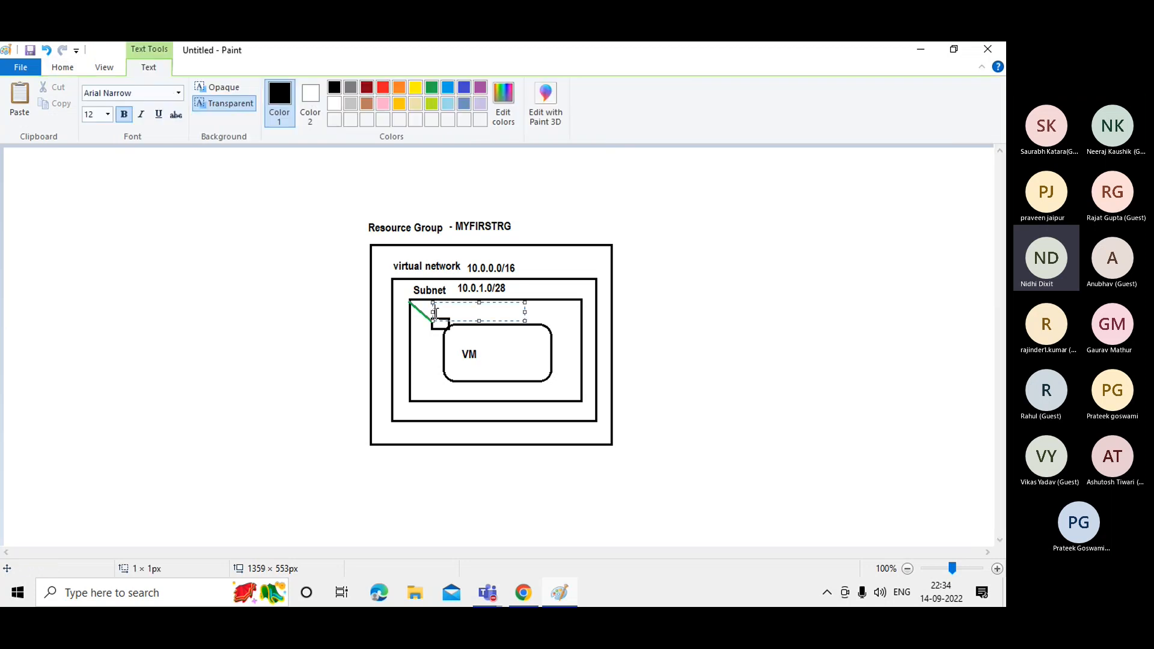
pyautogui.write('NI')
pyautogui.write('C')
pyautogui.click(716, 343)
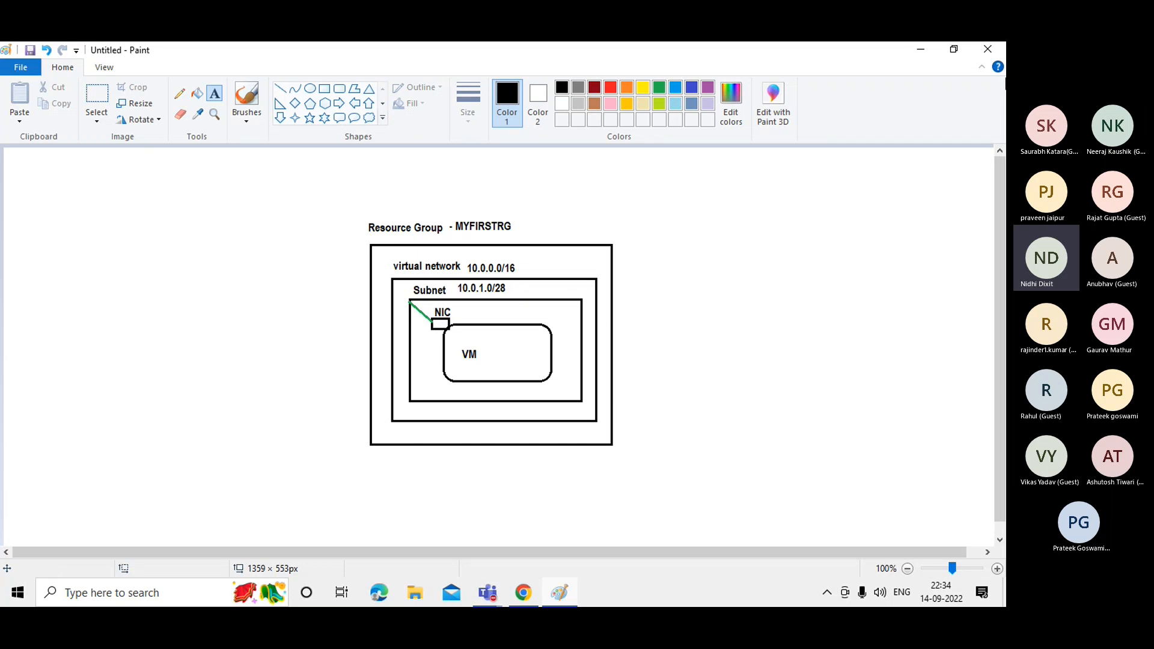
pyautogui.click(920, 53)
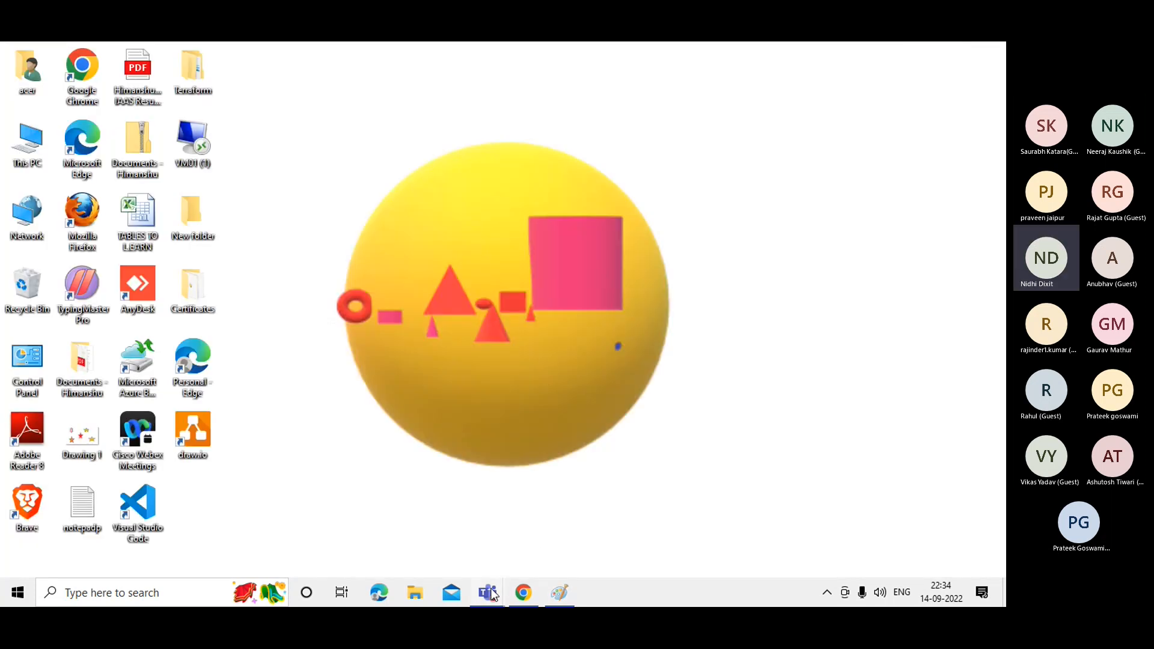
pyautogui.moveTo(492, 594)
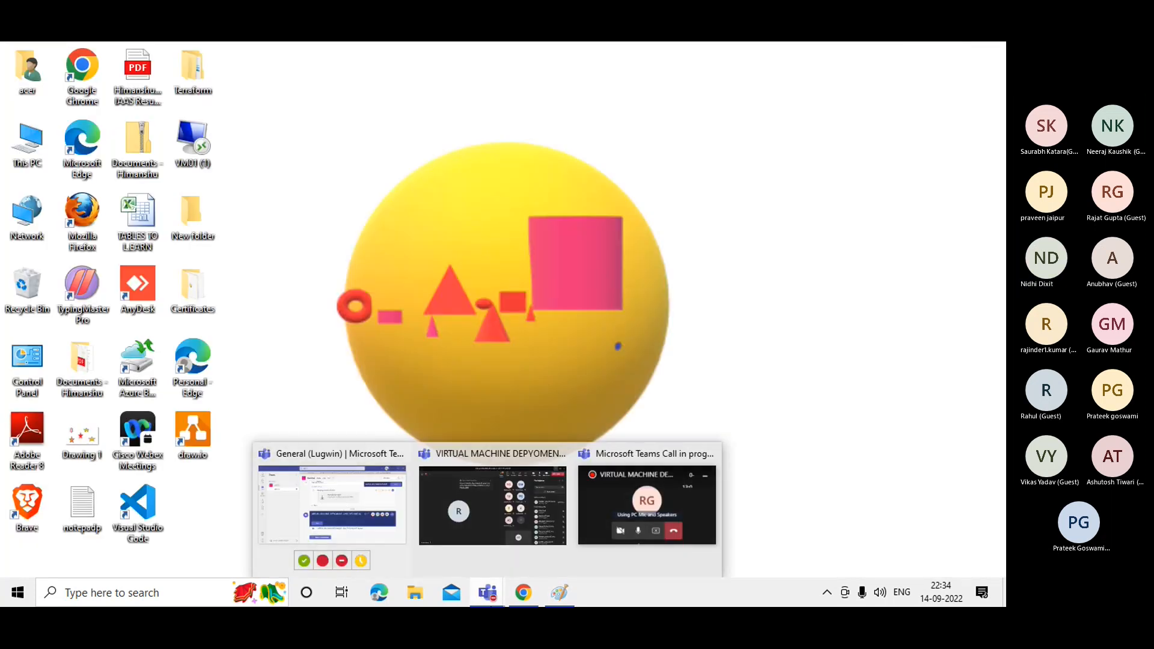
pyautogui.click(523, 592)
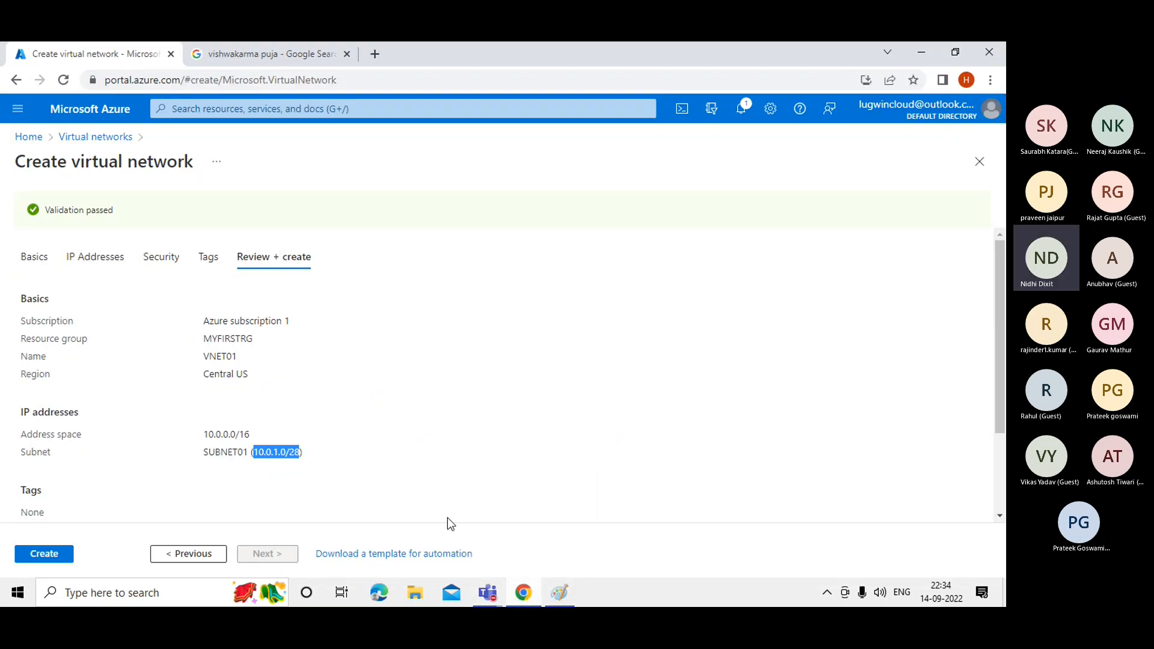
# Submit the VNET01 virtual network and wait until its deployment in MYFIRSTRG completes.
pyautogui.click(58, 556)
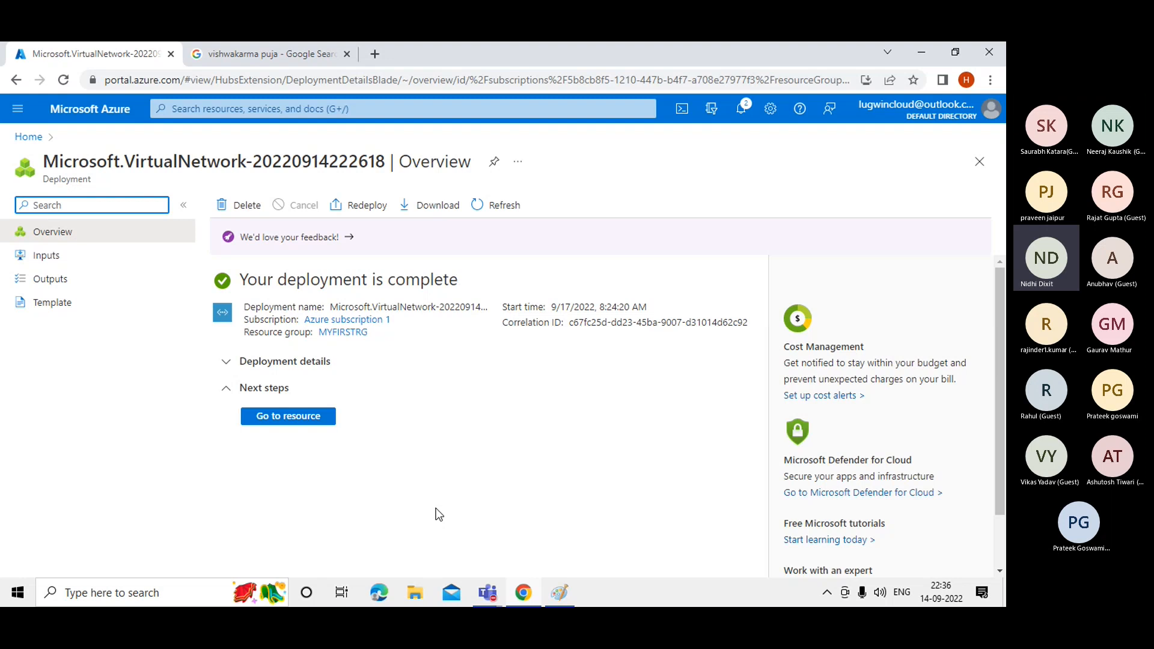
# After checking the Paint diagram, open VNET01 and view its subnet SUBNET01 (10.0.1.0/28).
pyautogui.click(566, 593)
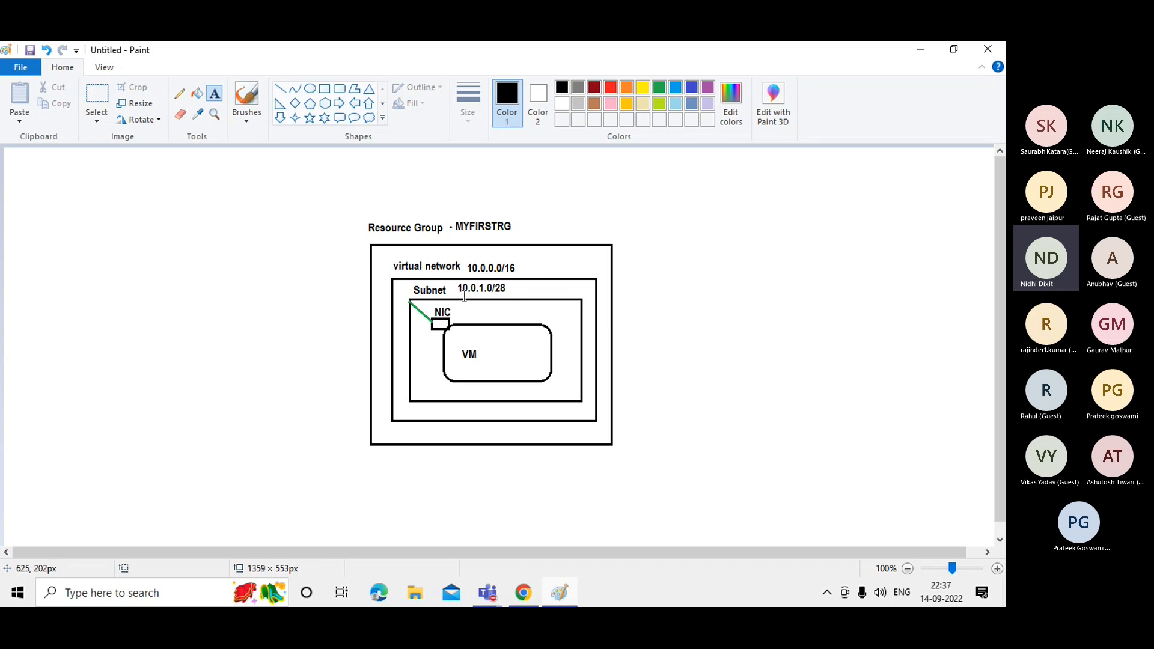
pyautogui.click(525, 595)
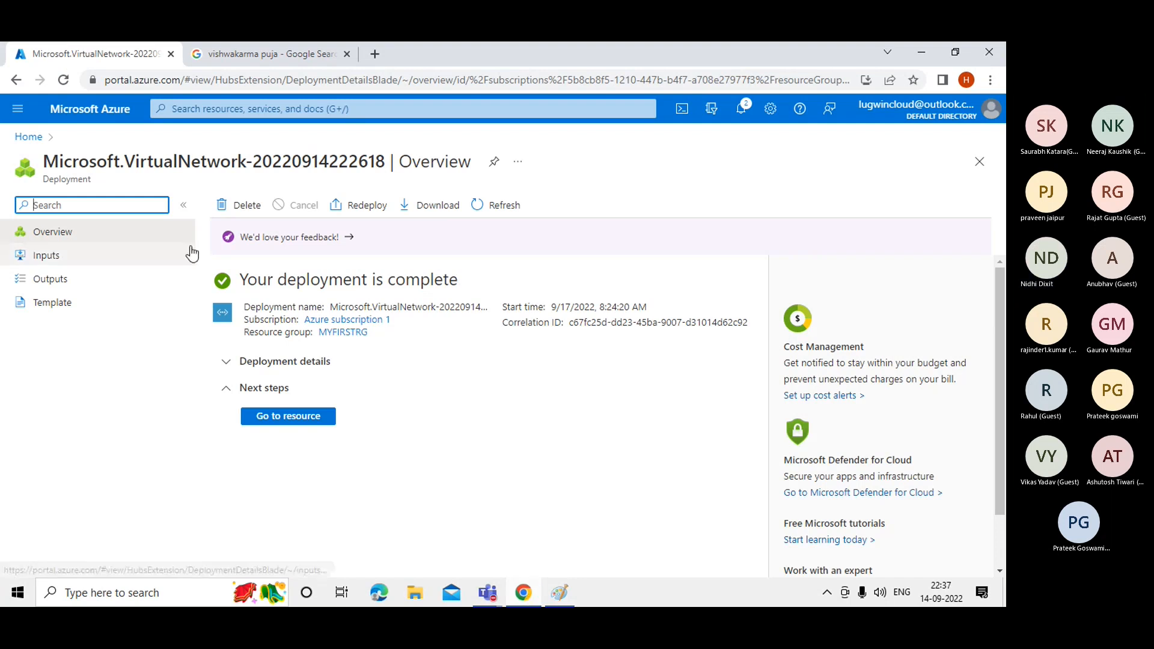
pyautogui.click(280, 415)
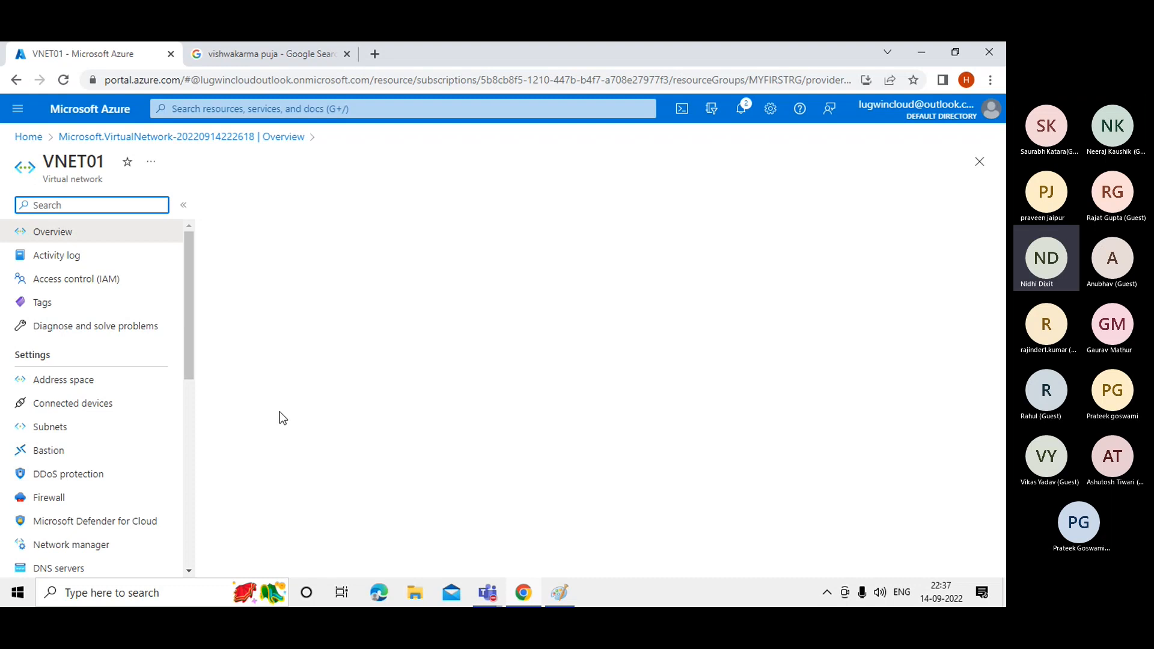
pyautogui.click(54, 430)
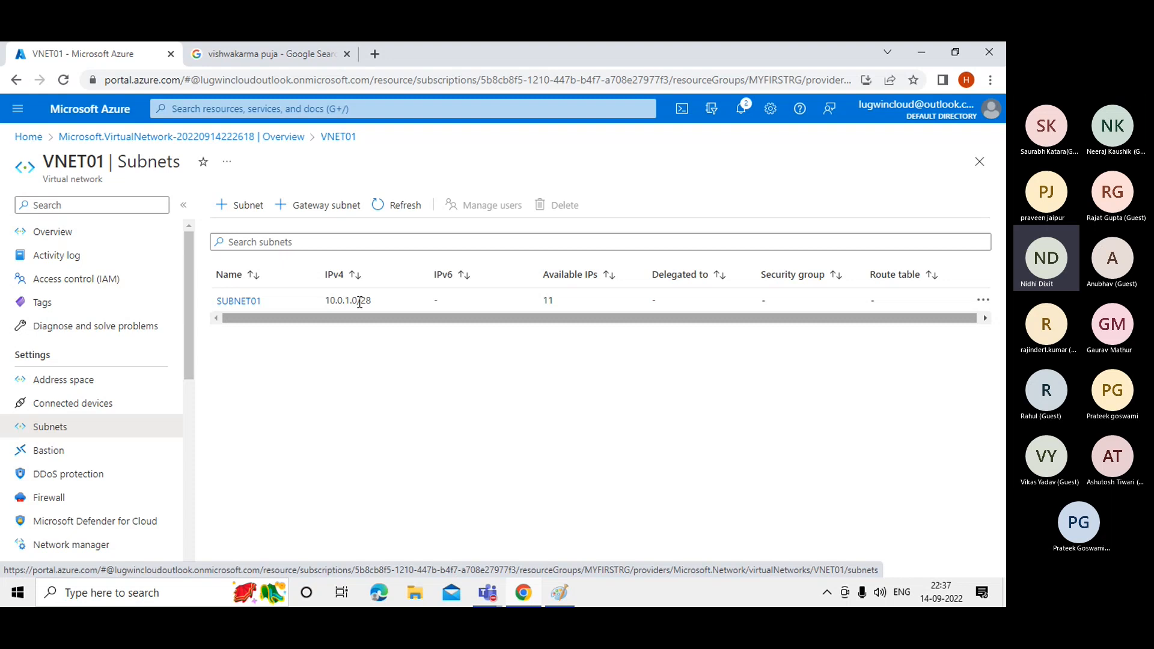
pyautogui.doubleClick(553, 301)
pyautogui.click(544, 302)
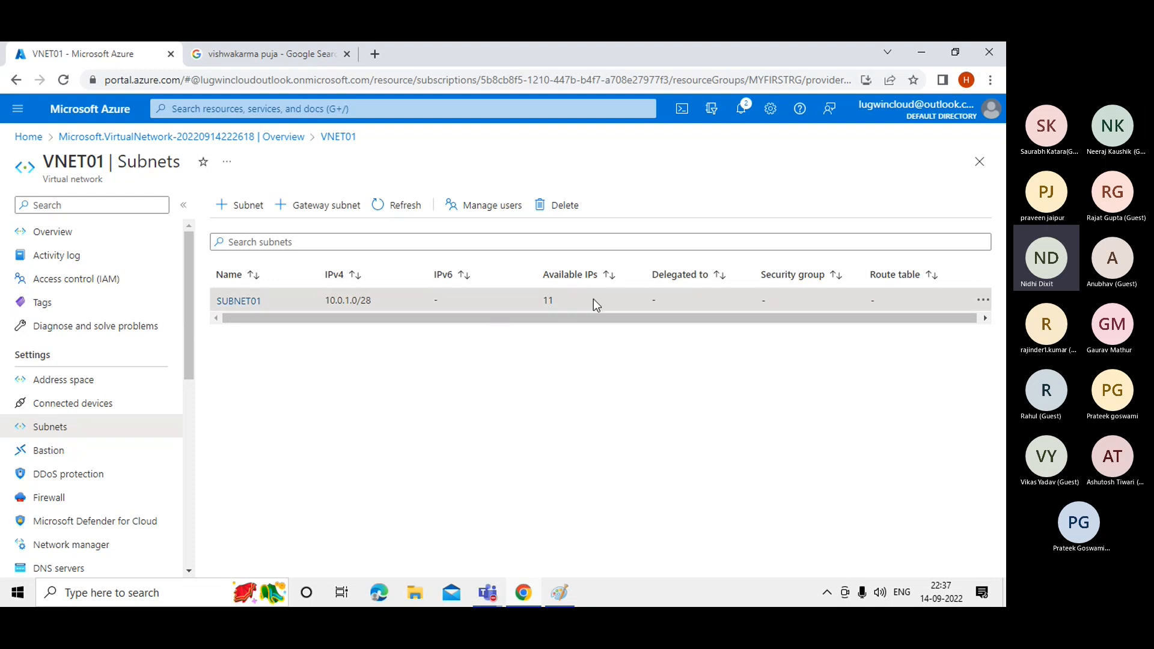
pyautogui.click(247, 215)
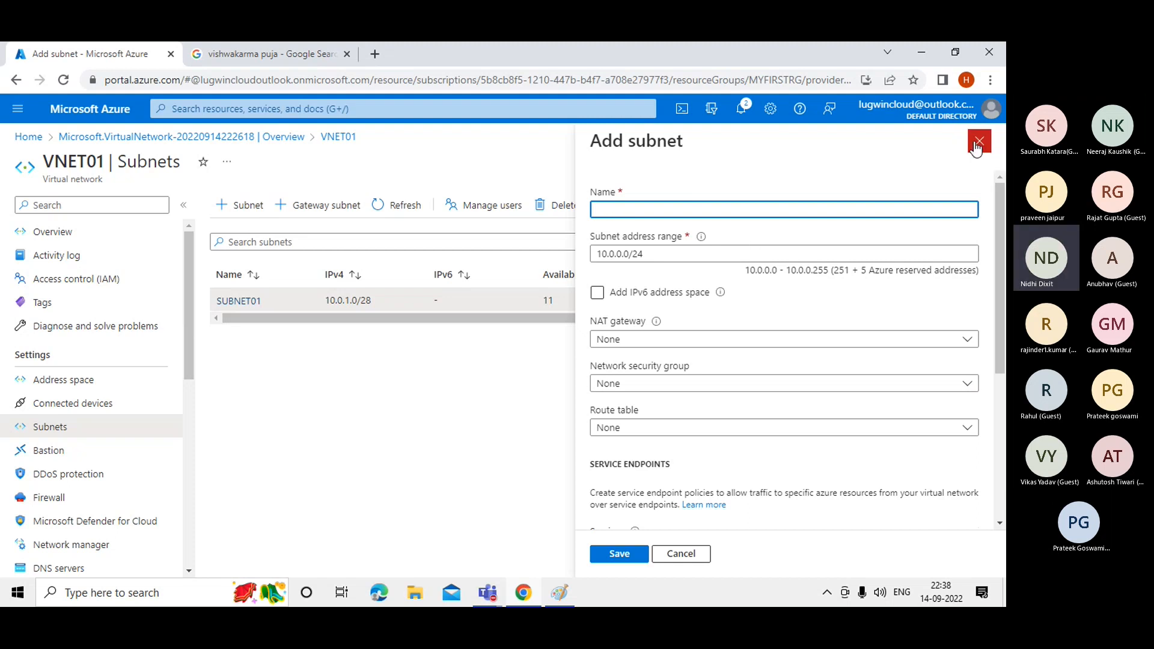
pyautogui.click(977, 147)
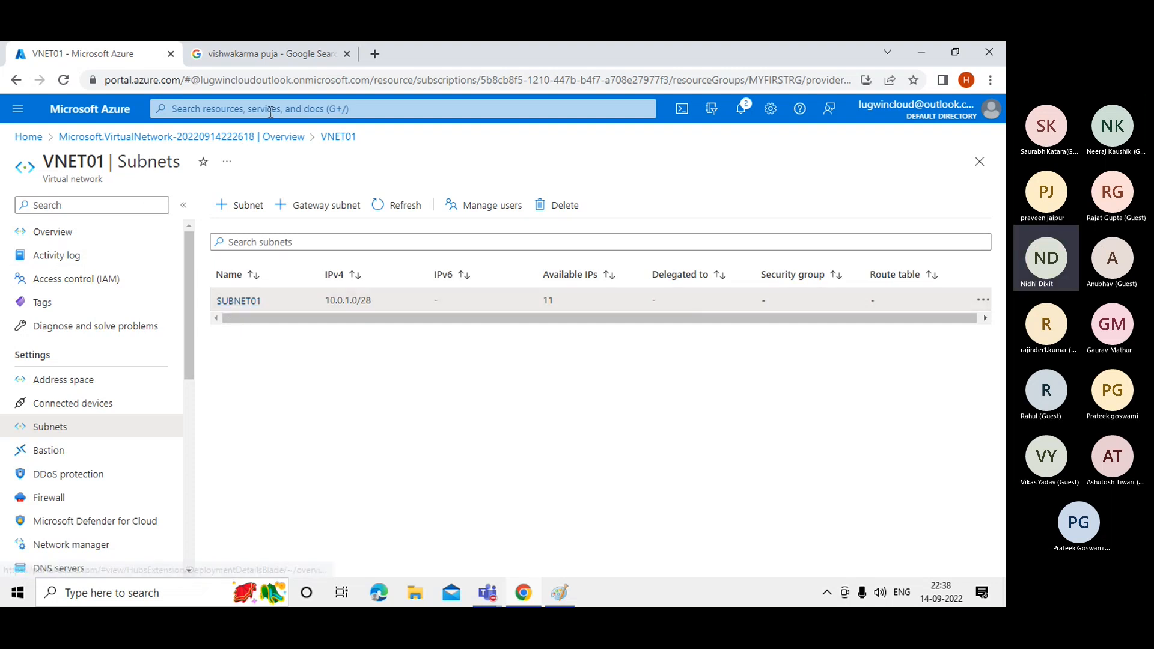
pyautogui.click(566, 593)
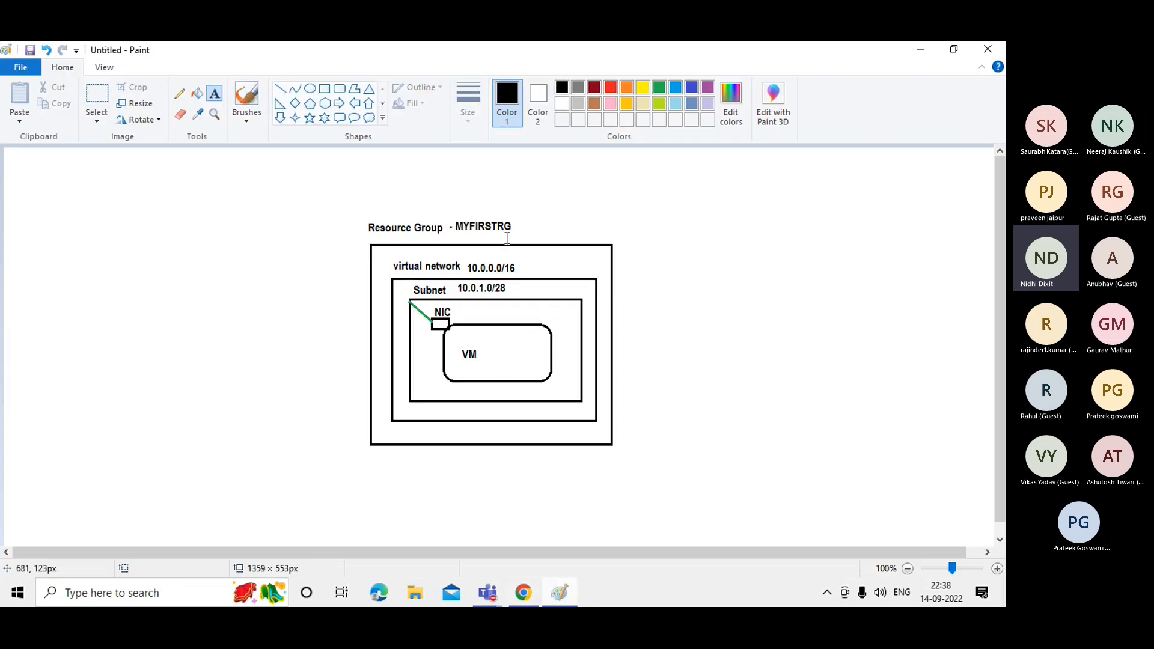
pyautogui.click(921, 49)
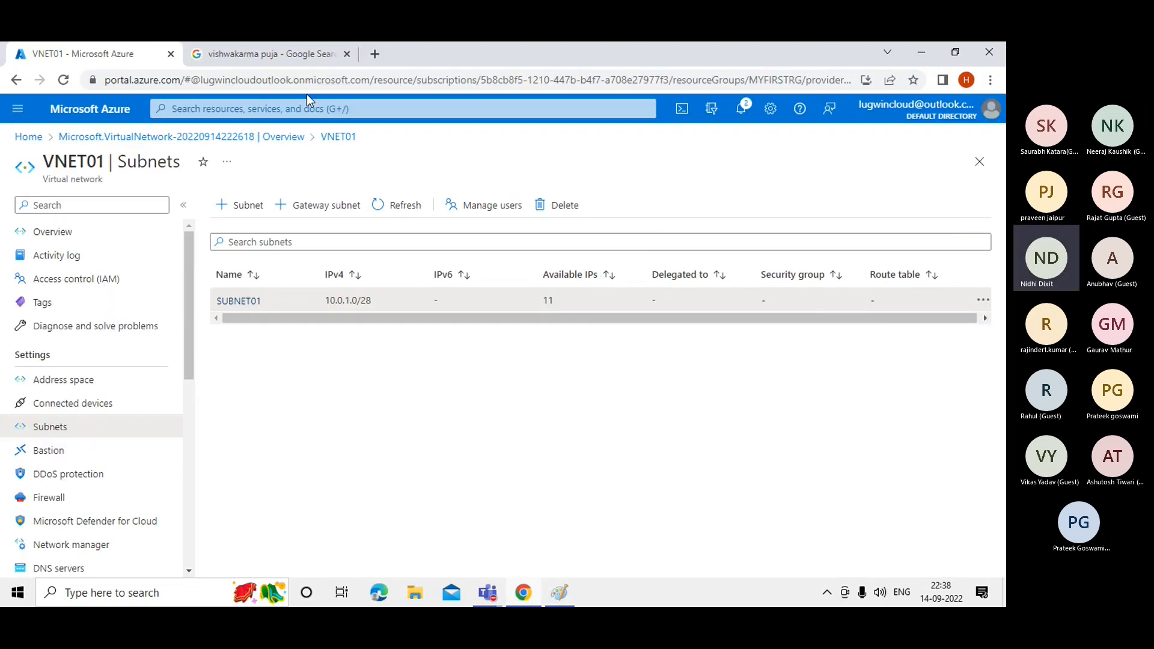
pyautogui.click(265, 107)
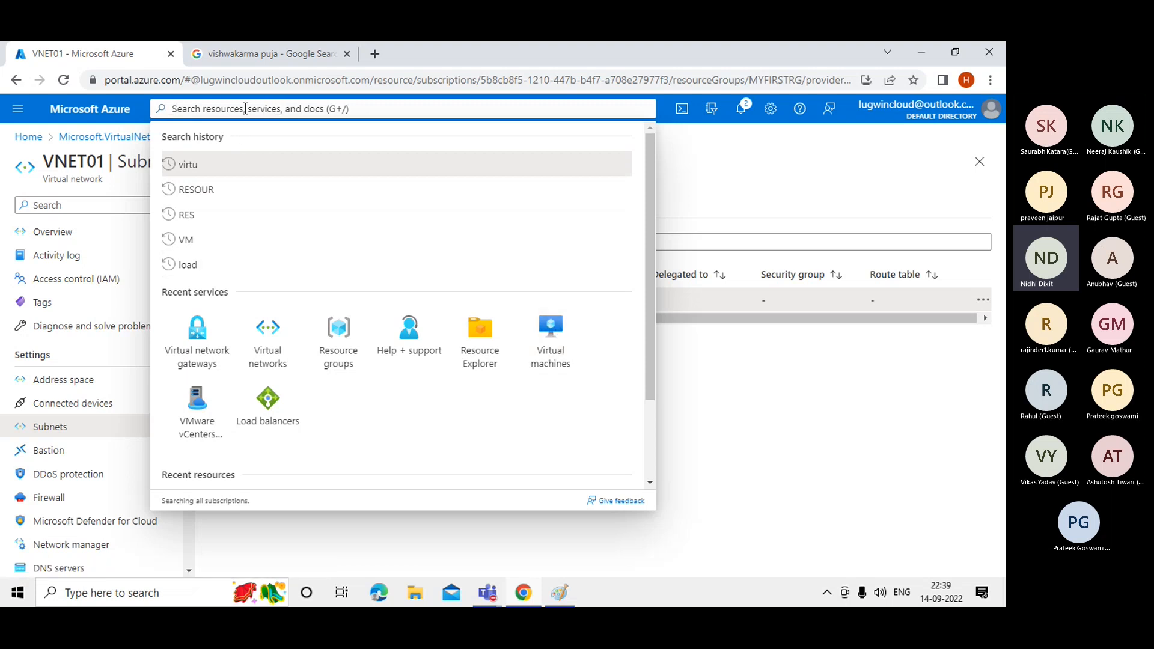
# Search 'virtu' and open the Virtual machines service page, which lists no VMs yet.
pyautogui.write('v')
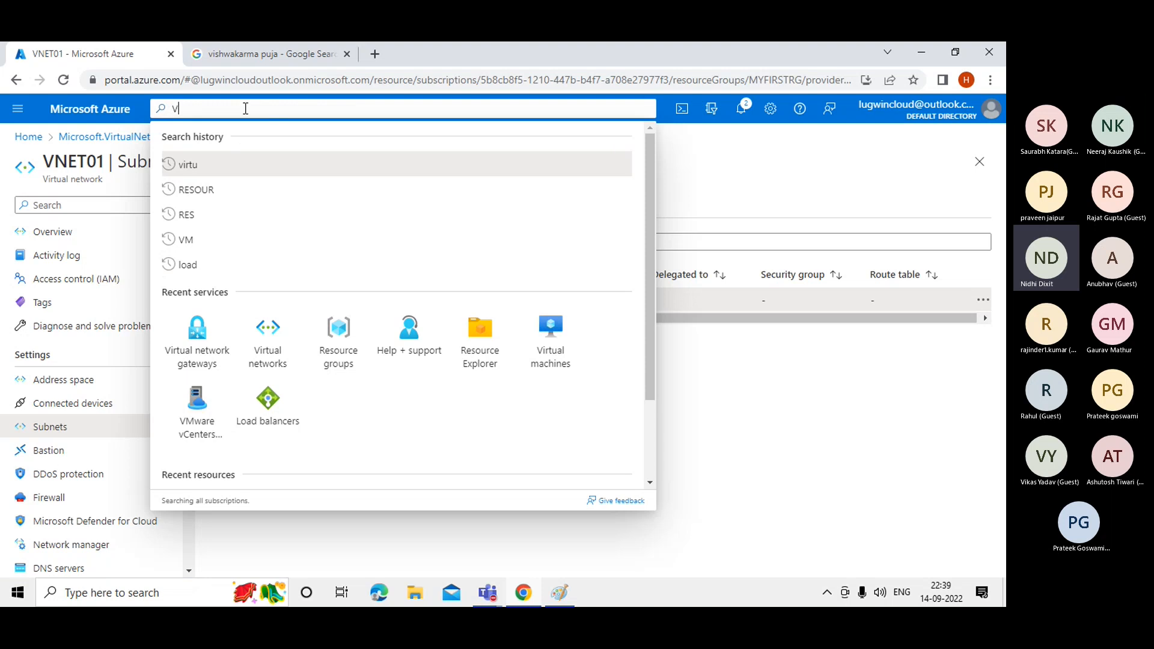
pyautogui.write('IRTU')
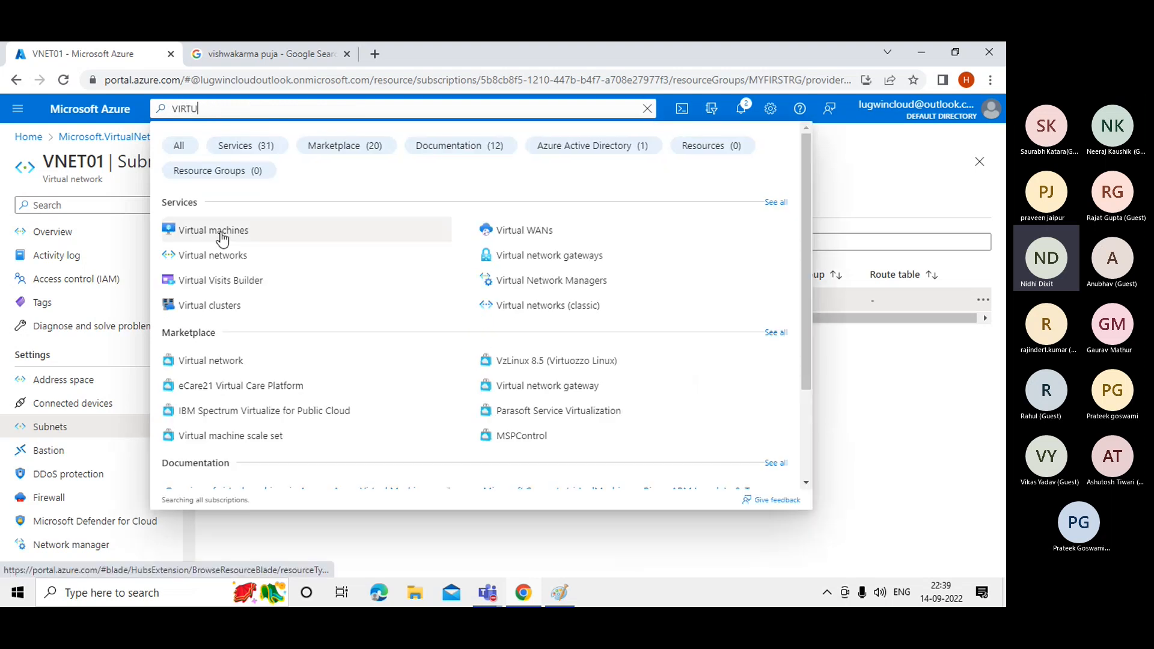
pyautogui.click(222, 238)
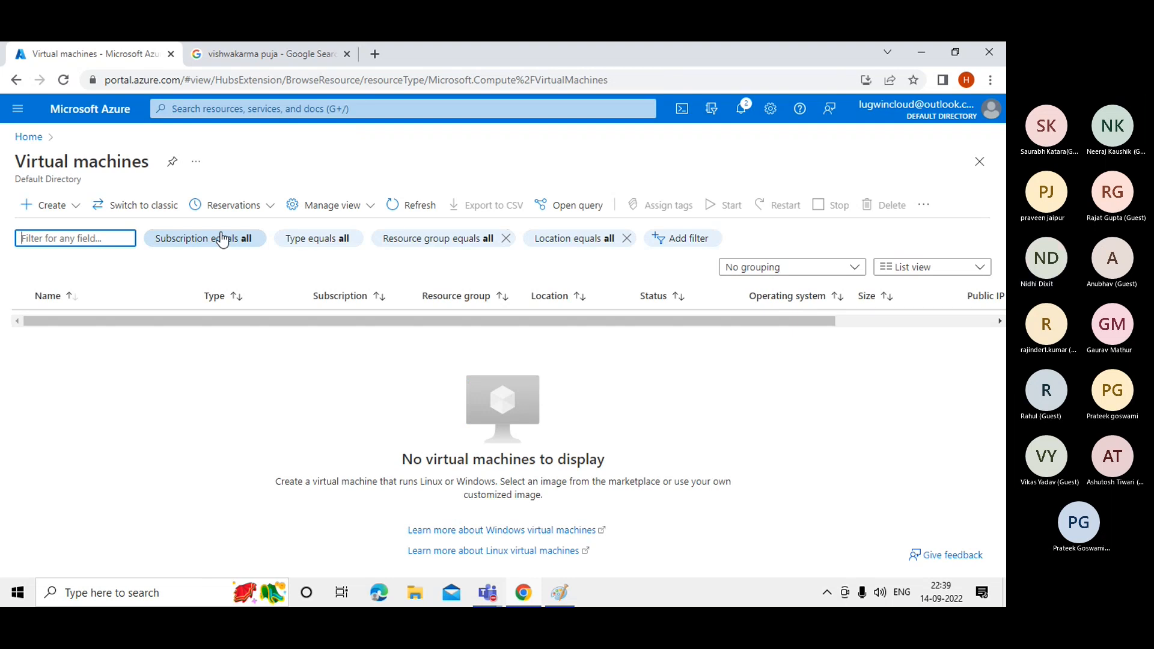
pyautogui.click(44, 208)
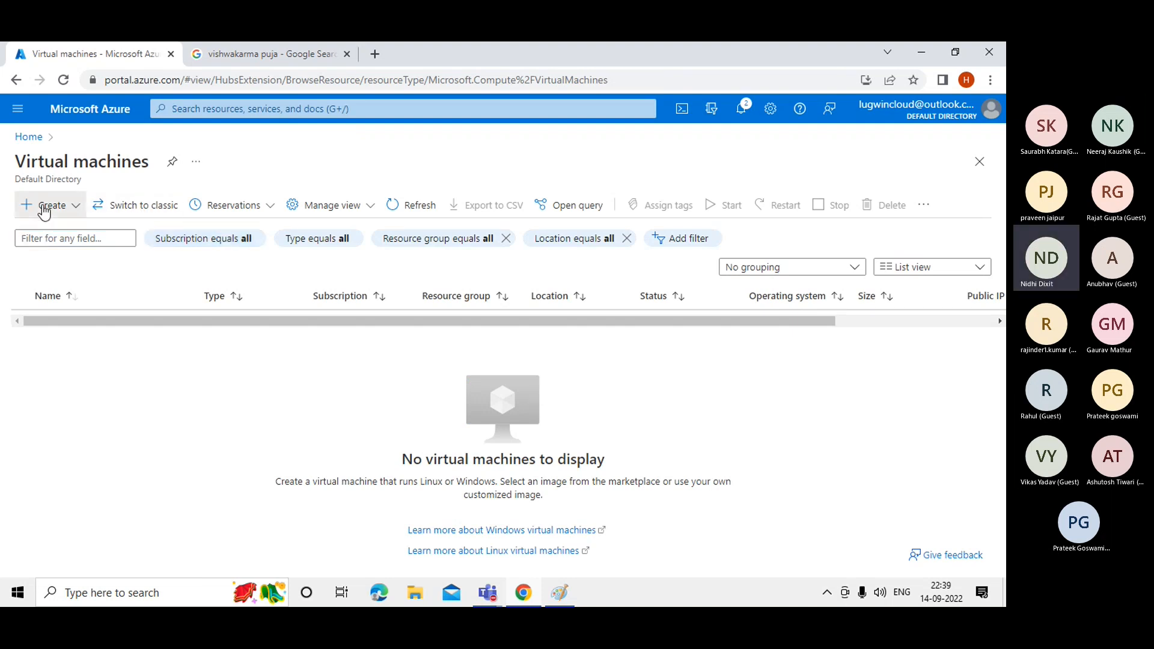
# Start a new Azure virtual machine in resource group MYFIRSTRG, checking the Paint diagram.
pyautogui.click(82, 238)
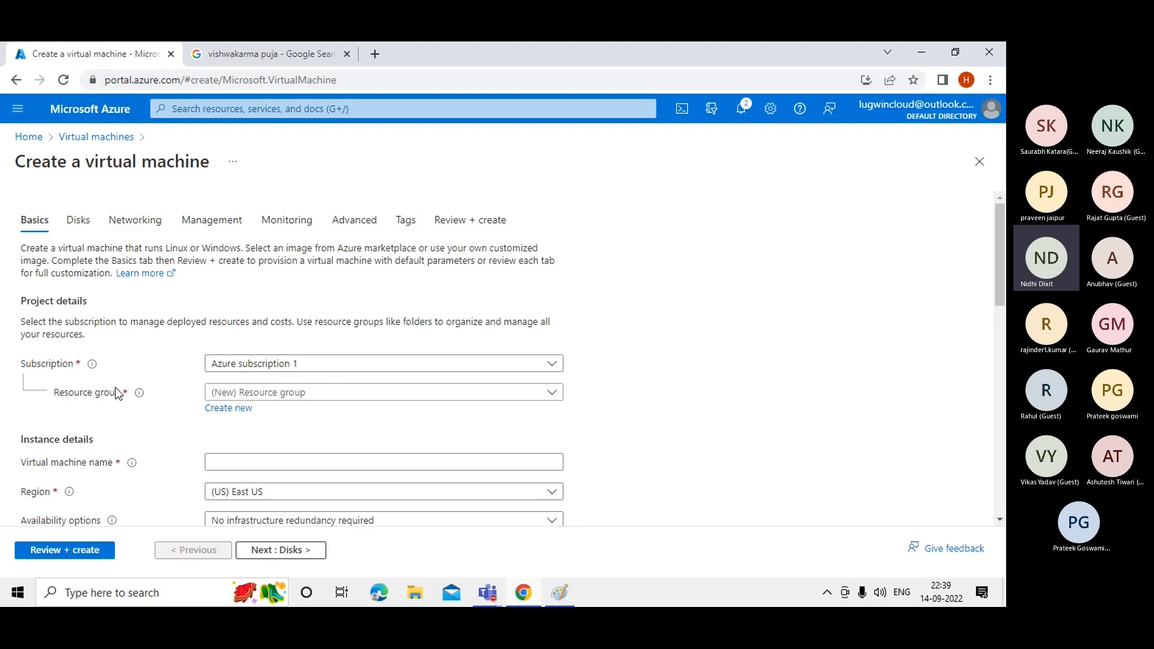
pyautogui.click(420, 394)
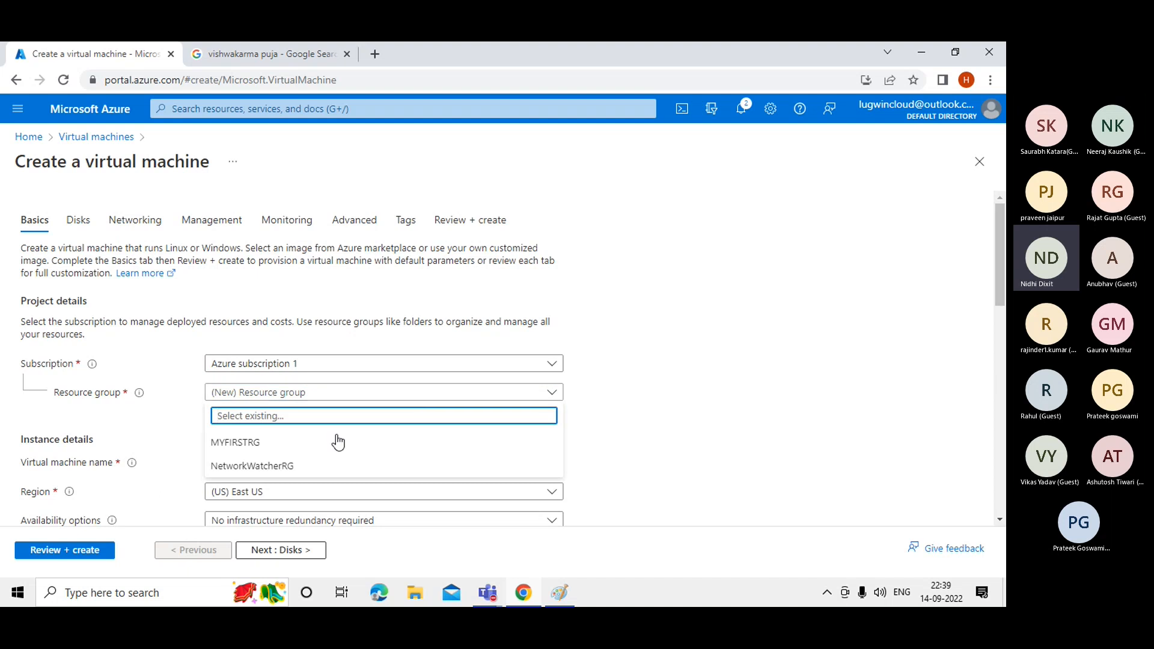
pyautogui.click(239, 447)
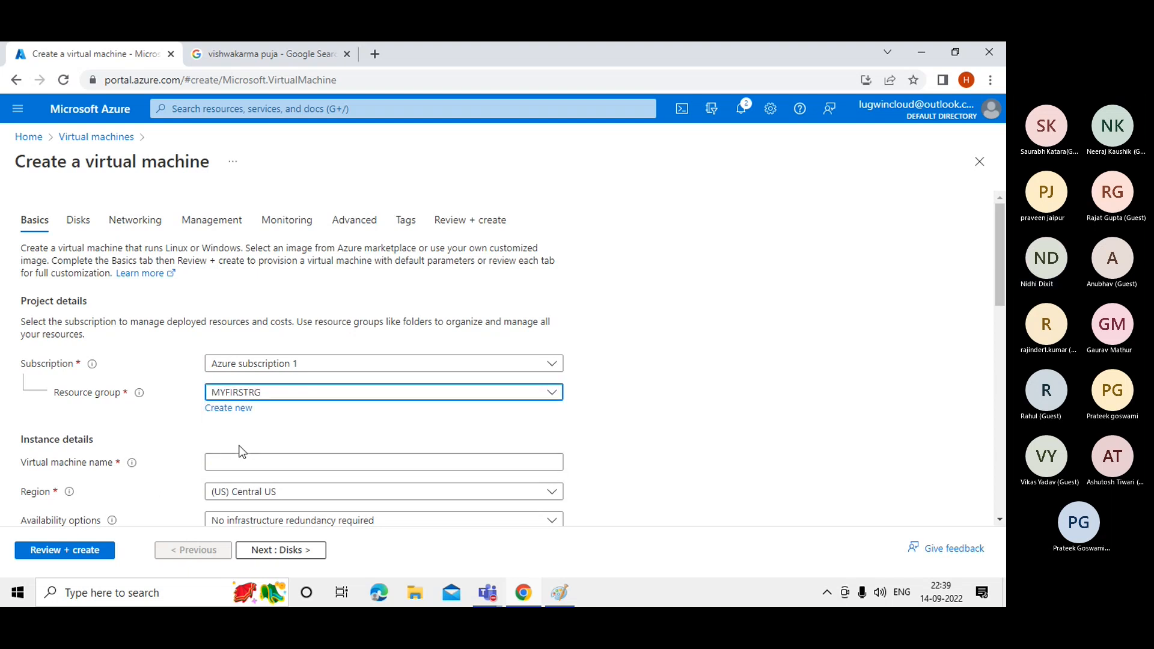
pyautogui.moveTo(1001, 268); pyautogui.dragTo(1003, 275)
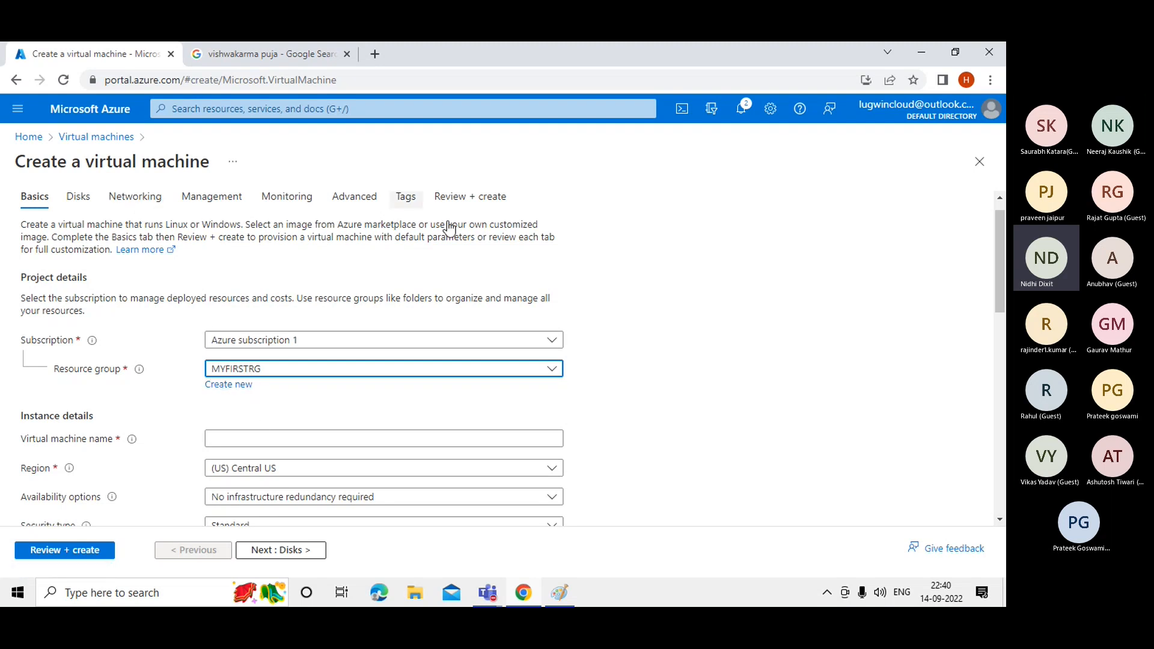
pyautogui.click(559, 594)
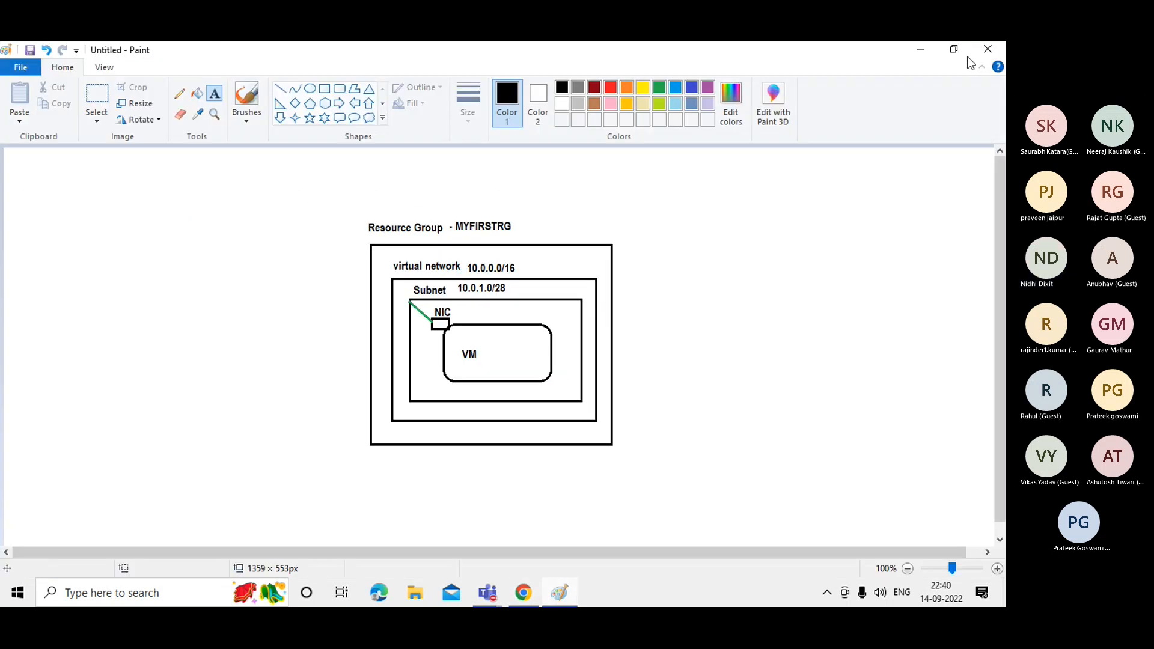
pyautogui.click(920, 49)
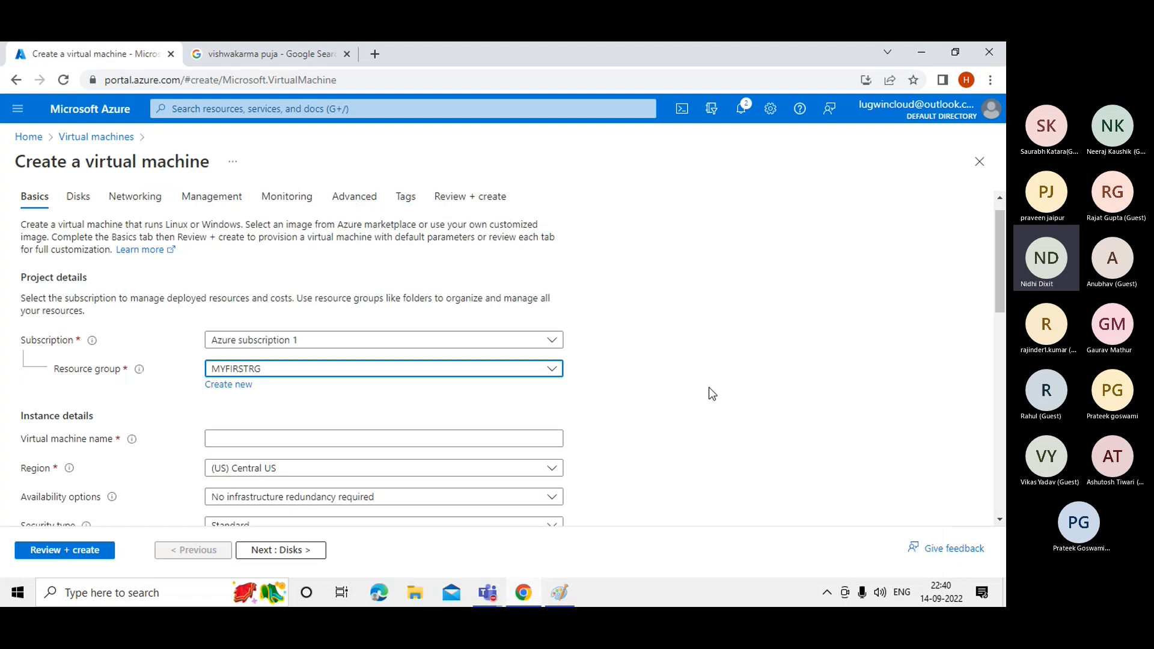
# Enter 'Webserver01' in the Virtual machine name box of the Create a virtual machine form.
pyautogui.moveTo(999, 287); pyautogui.dragTo(1003, 306)
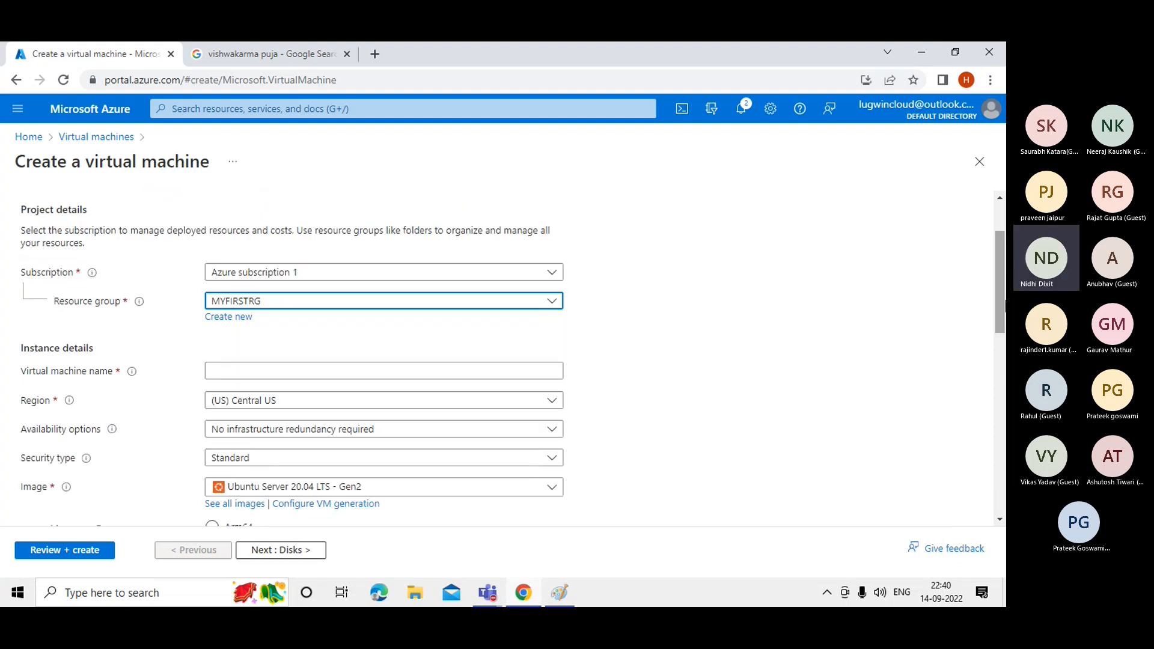
pyautogui.click(268, 369)
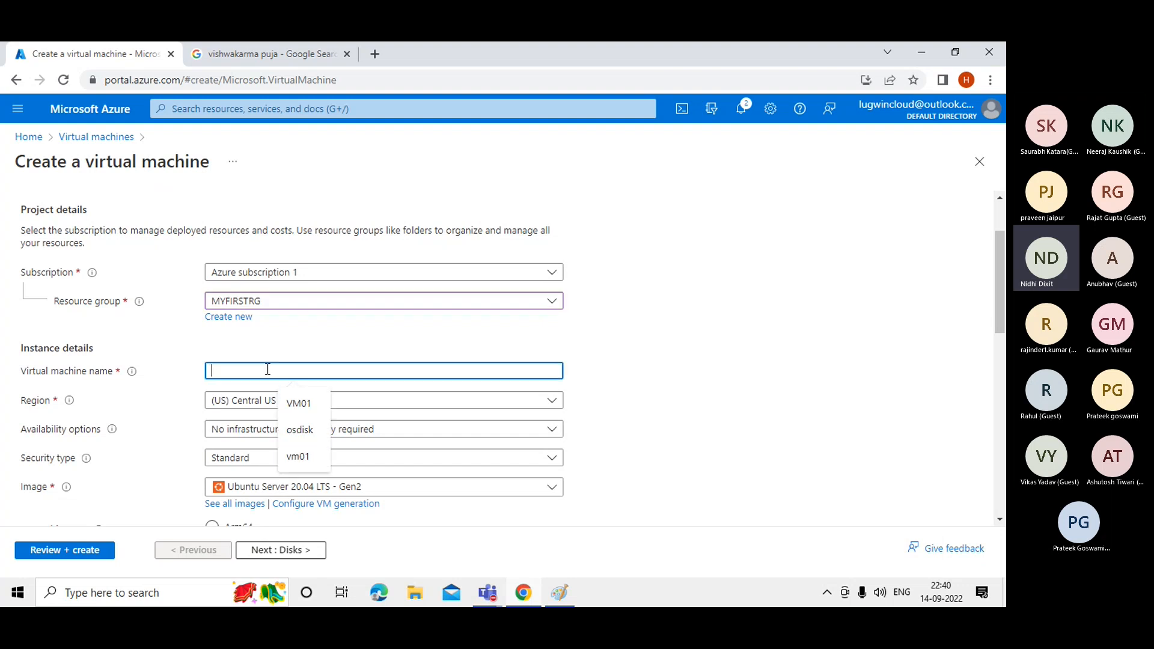
pyautogui.write('we')
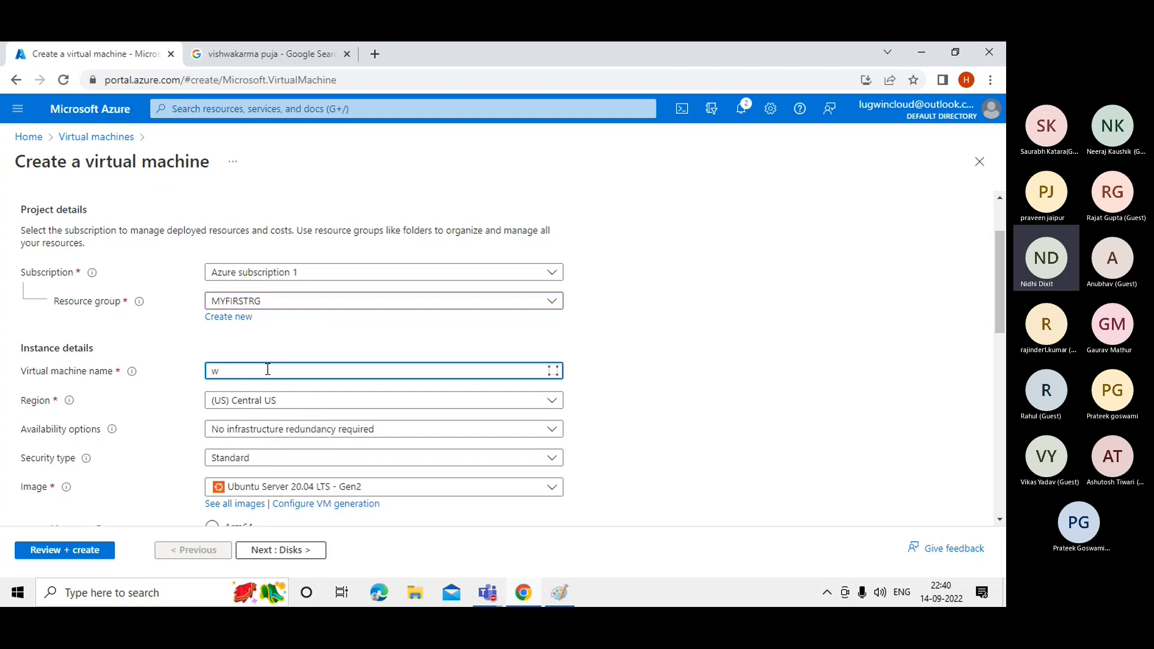
pyautogui.press('BackSpace')
pyautogui.press('BackSpace')
pyautogui.write('Webserver01')
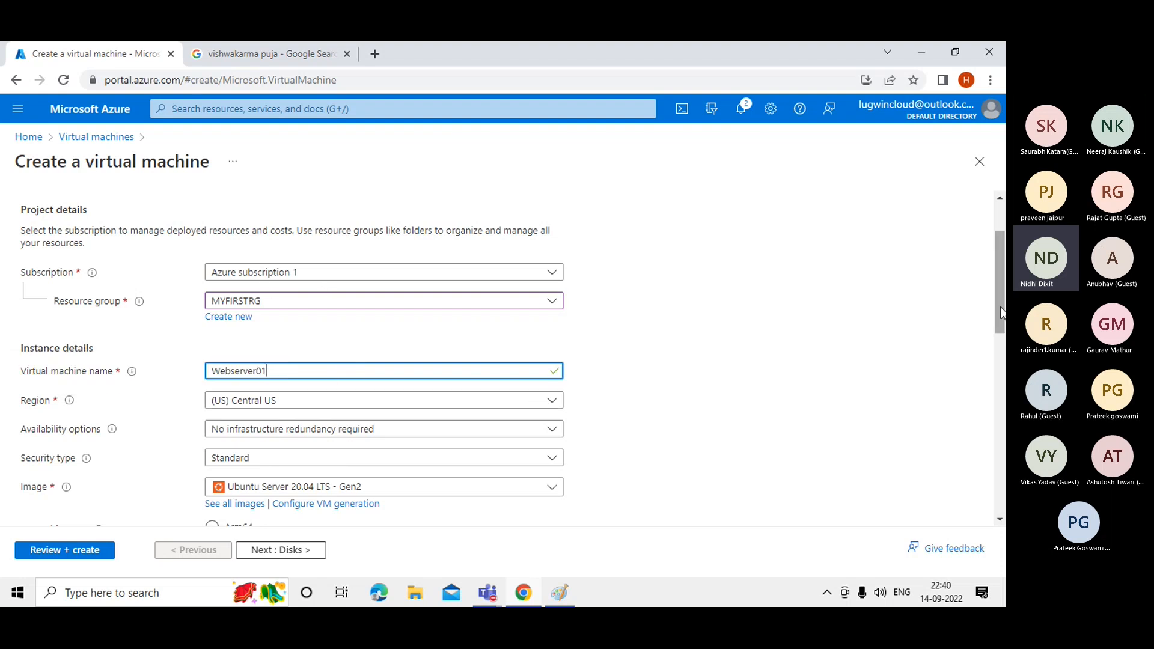
pyautogui.scroll(-2, 1001, 312)
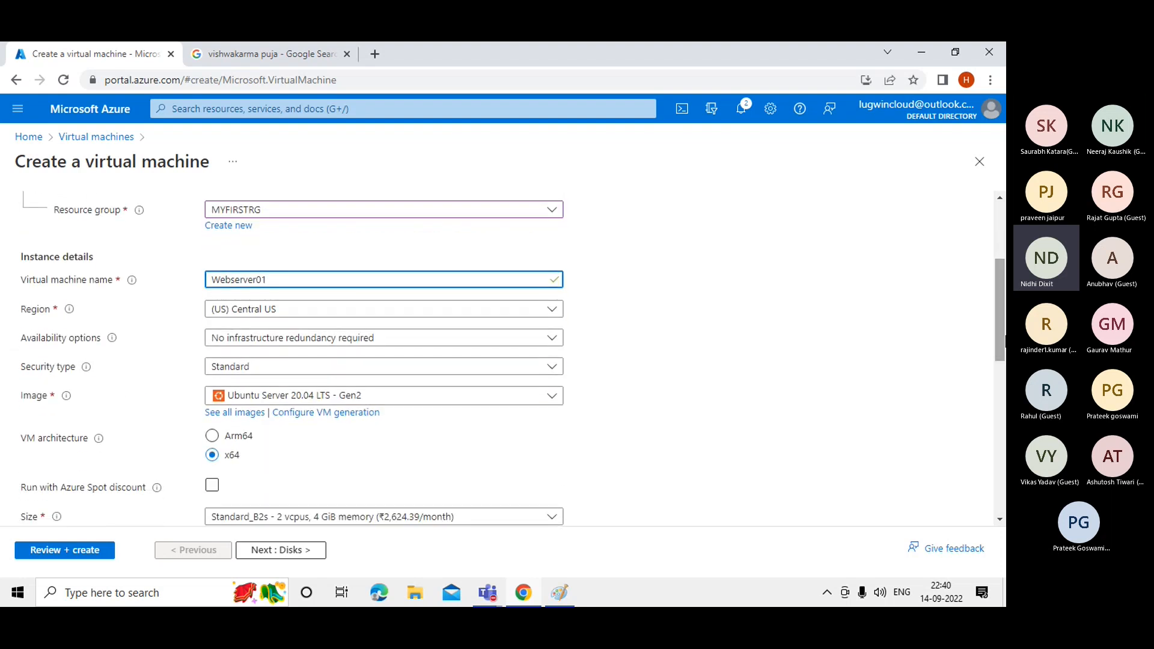
pyautogui.click(853, 355)
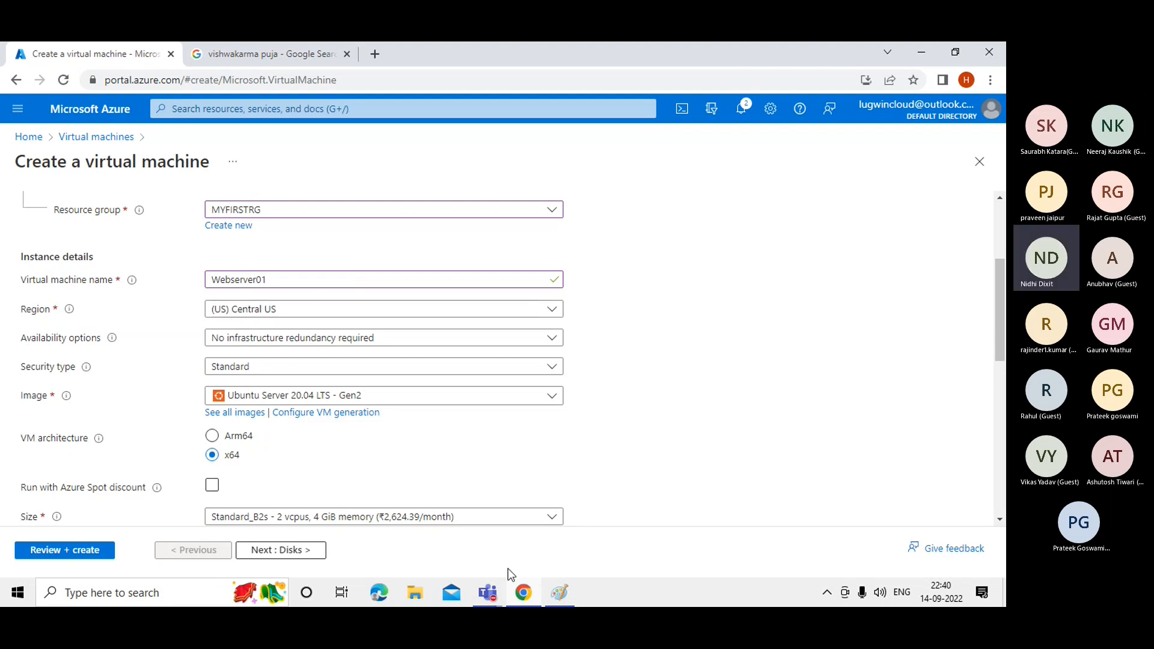
pyautogui.click(478, 598)
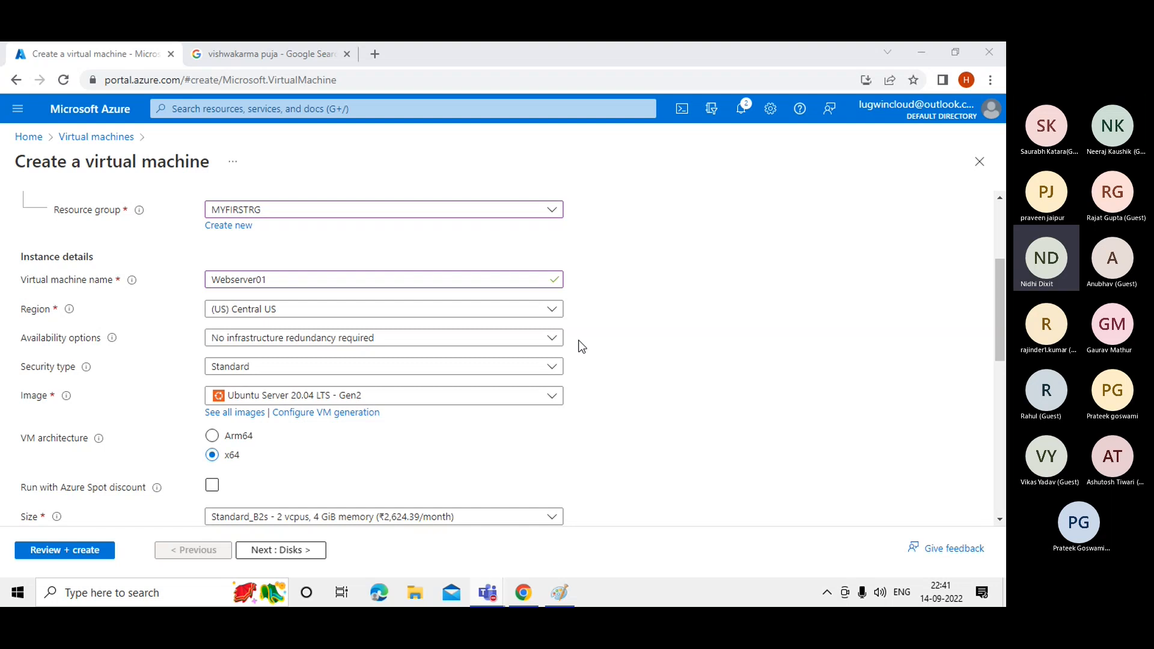
pyautogui.click(687, 344)
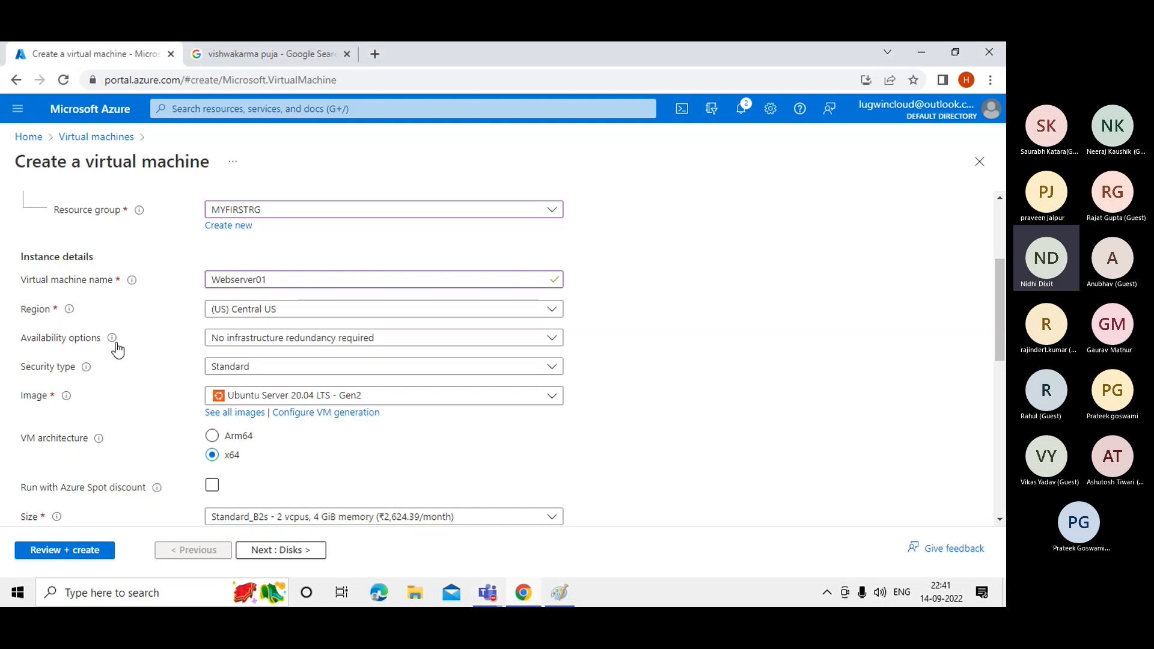
pyautogui.moveTo(117, 344)
pyautogui.click(269, 338)
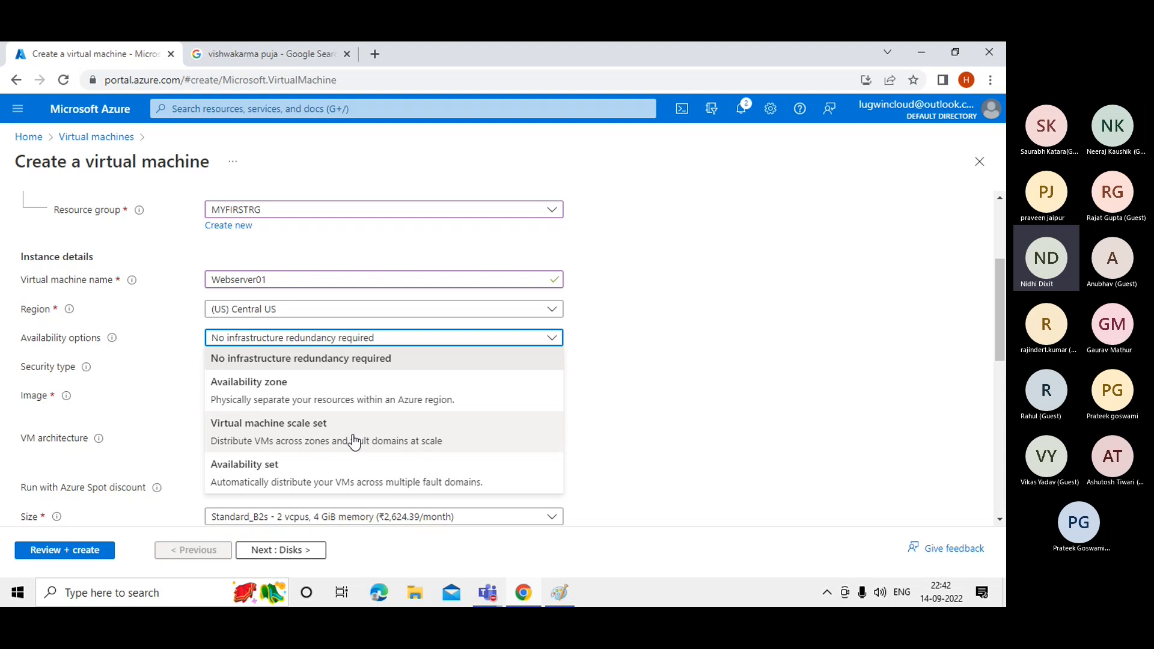
pyautogui.click(623, 363)
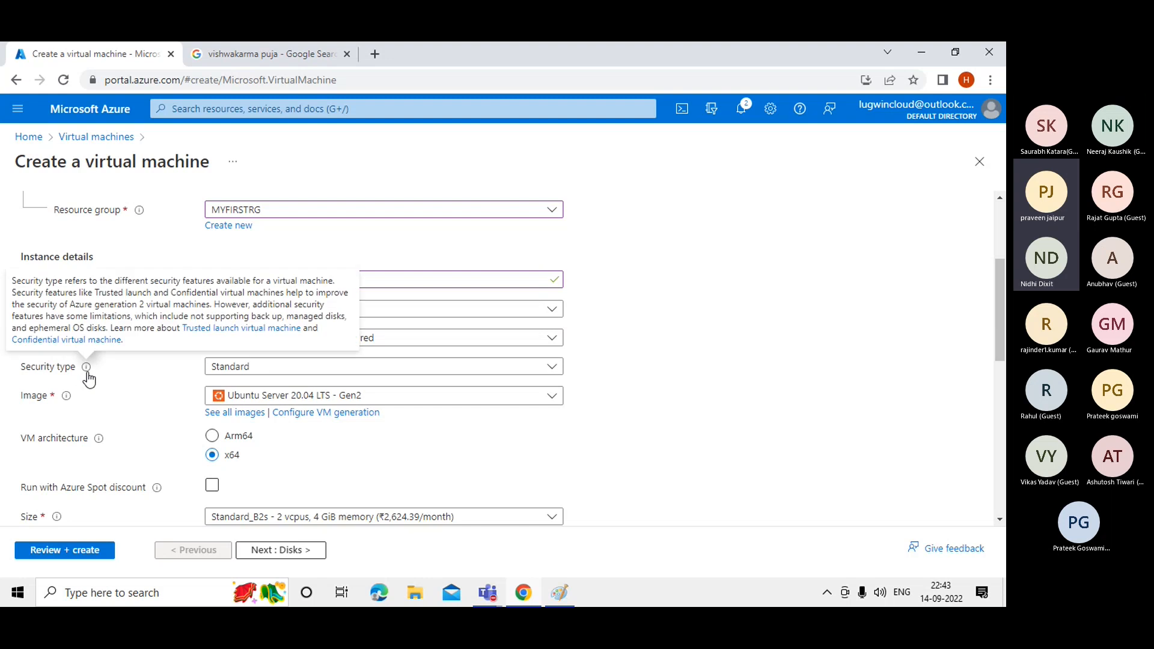
pyautogui.click(310, 379)
pyautogui.click(693, 346)
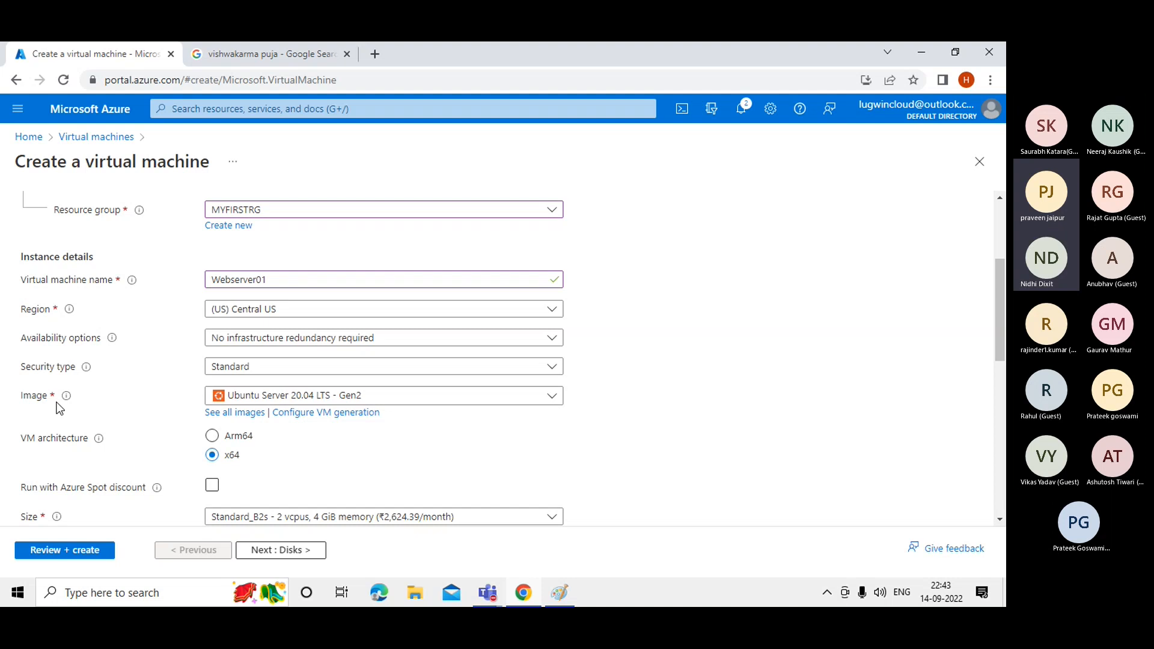
pyautogui.moveTo(486, 596)
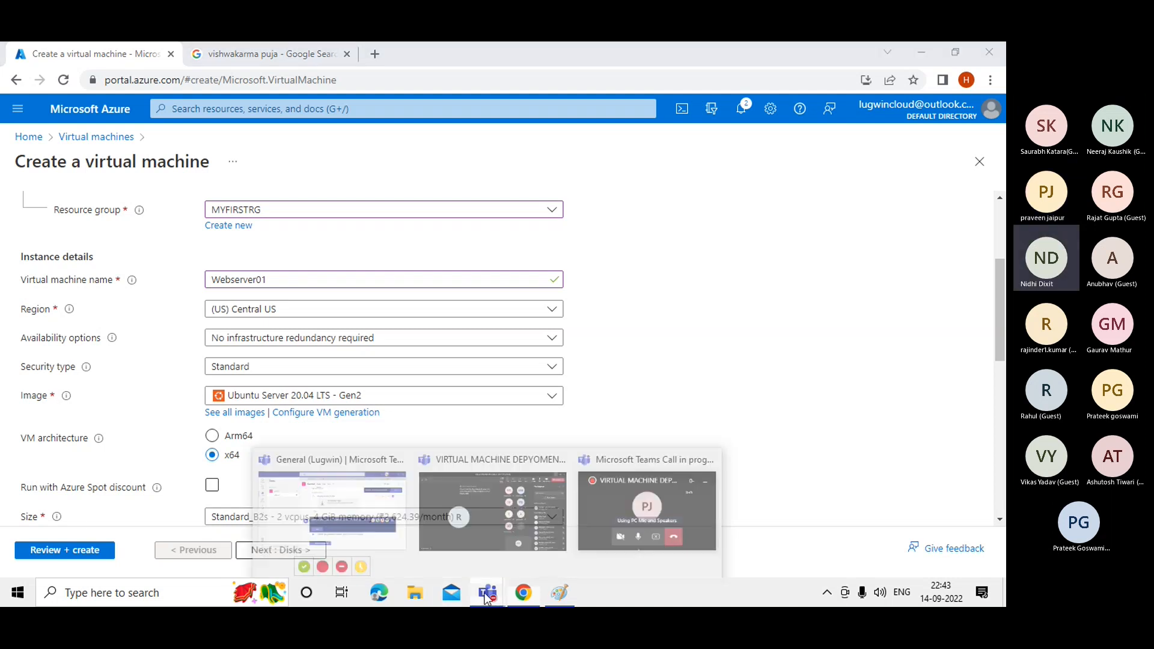
pyautogui.click(540, 514)
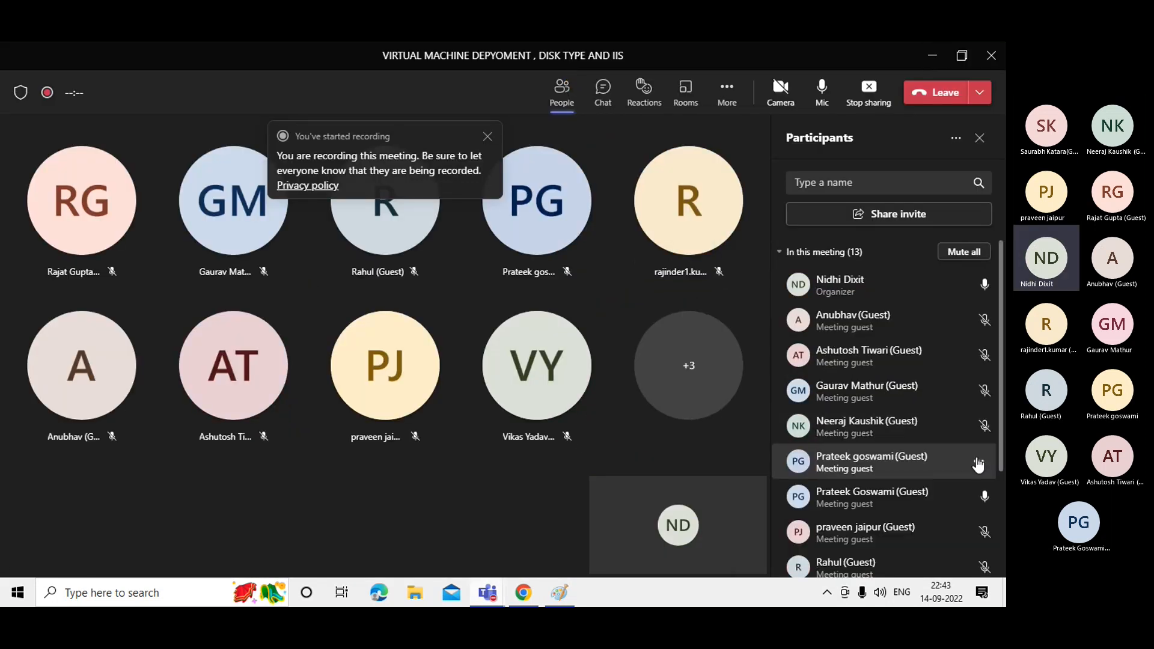
# Mute the guest whose microphone is on in the Teams meeting, then minimize Teams.
pyautogui.click(979, 461)
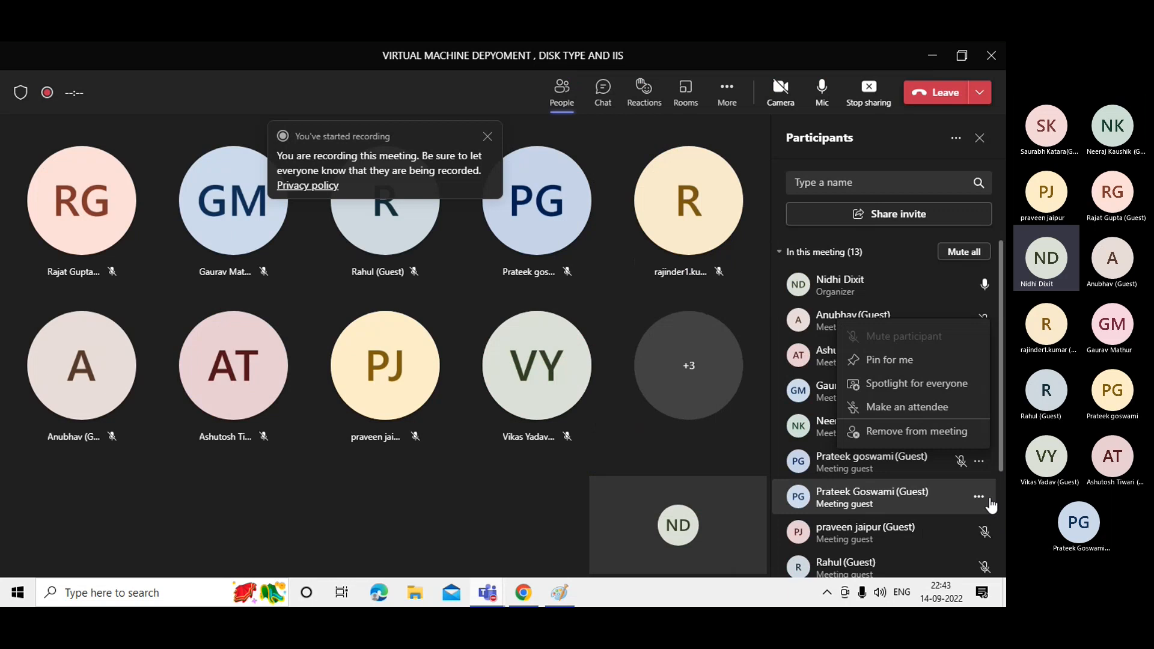
pyautogui.click(984, 499)
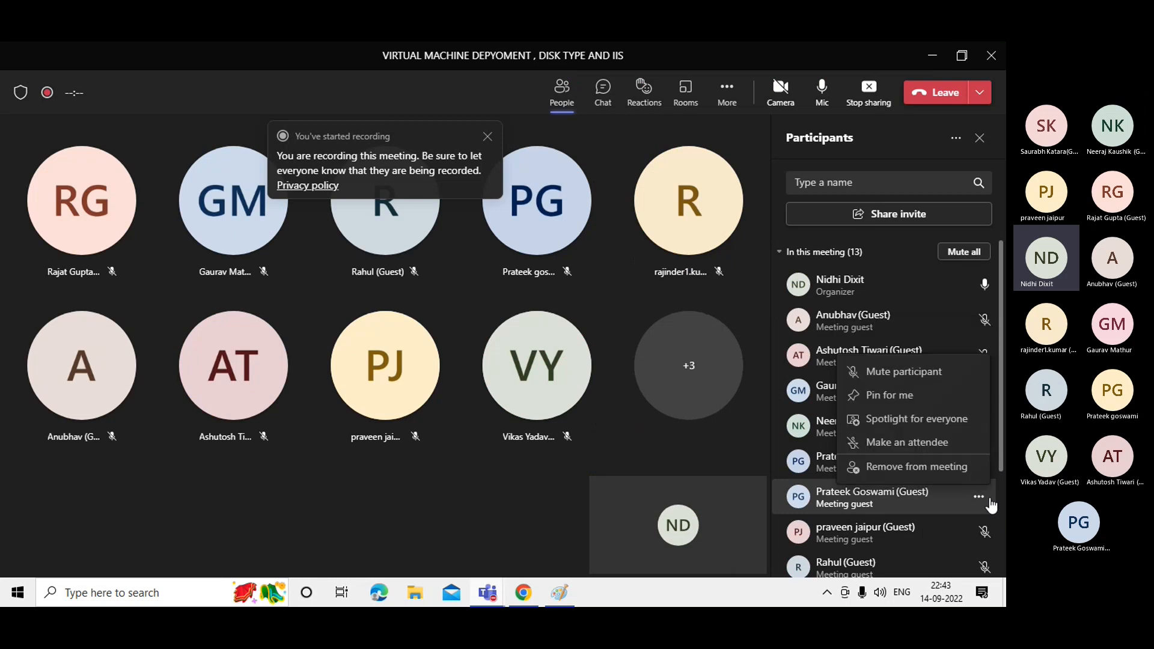
pyautogui.click(918, 372)
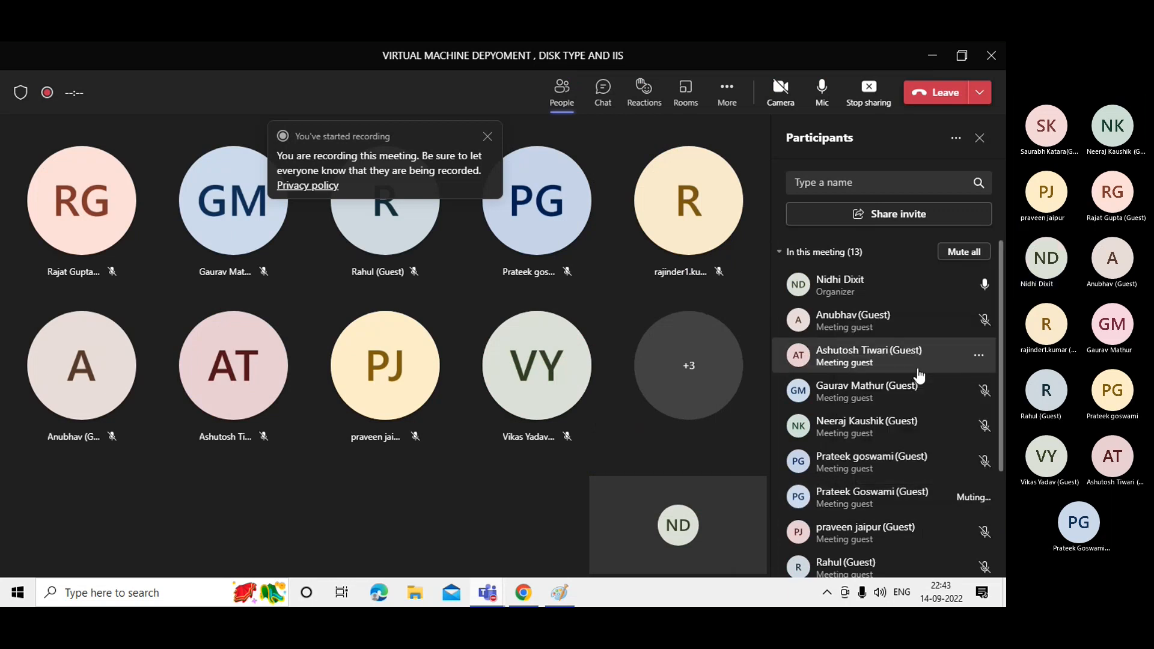
pyautogui.click(931, 56)
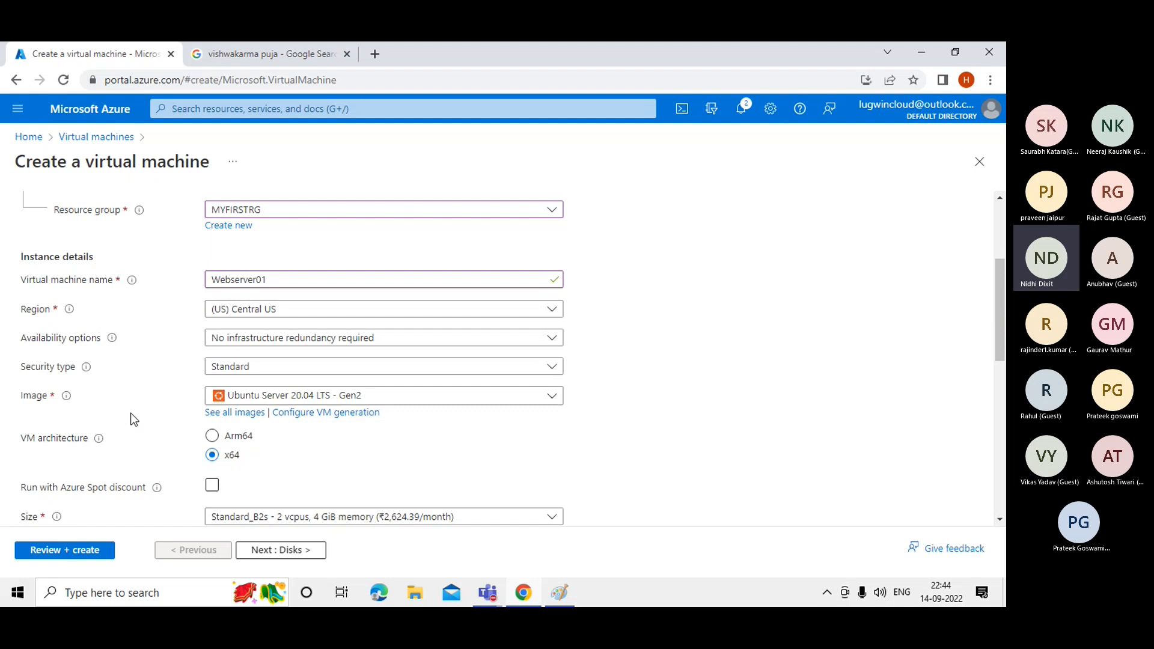
# Switch the VM image to Windows Server 2016 Datacenter - Gen2 with x64 architecture.
pyautogui.click(401, 404)
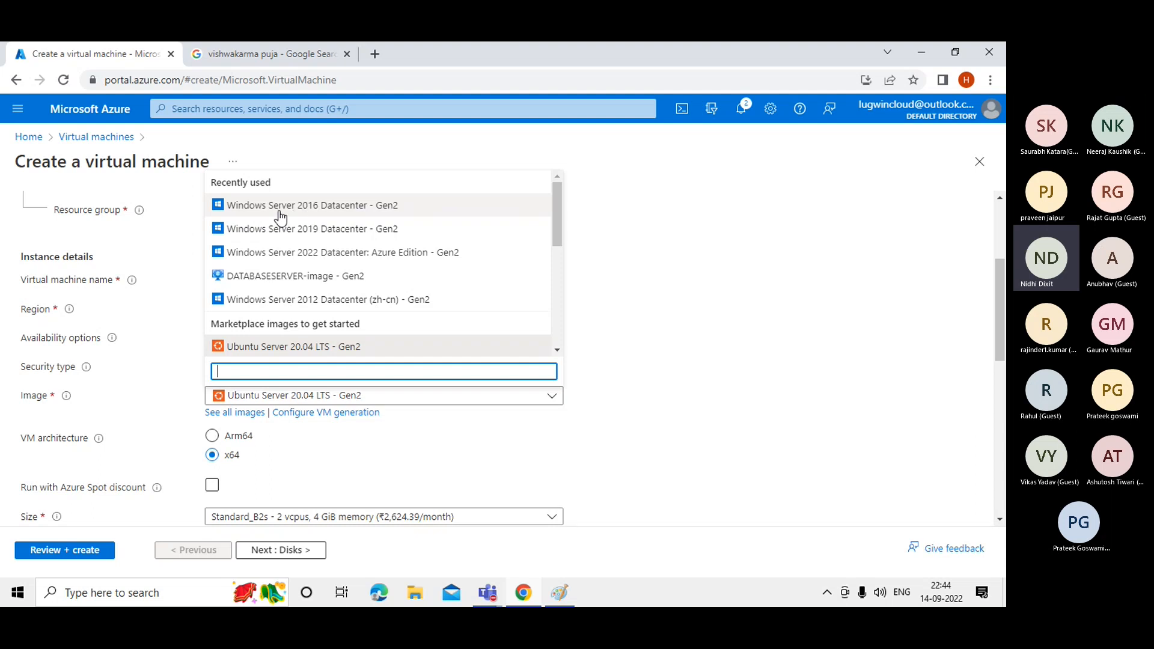
pyautogui.click(318, 216)
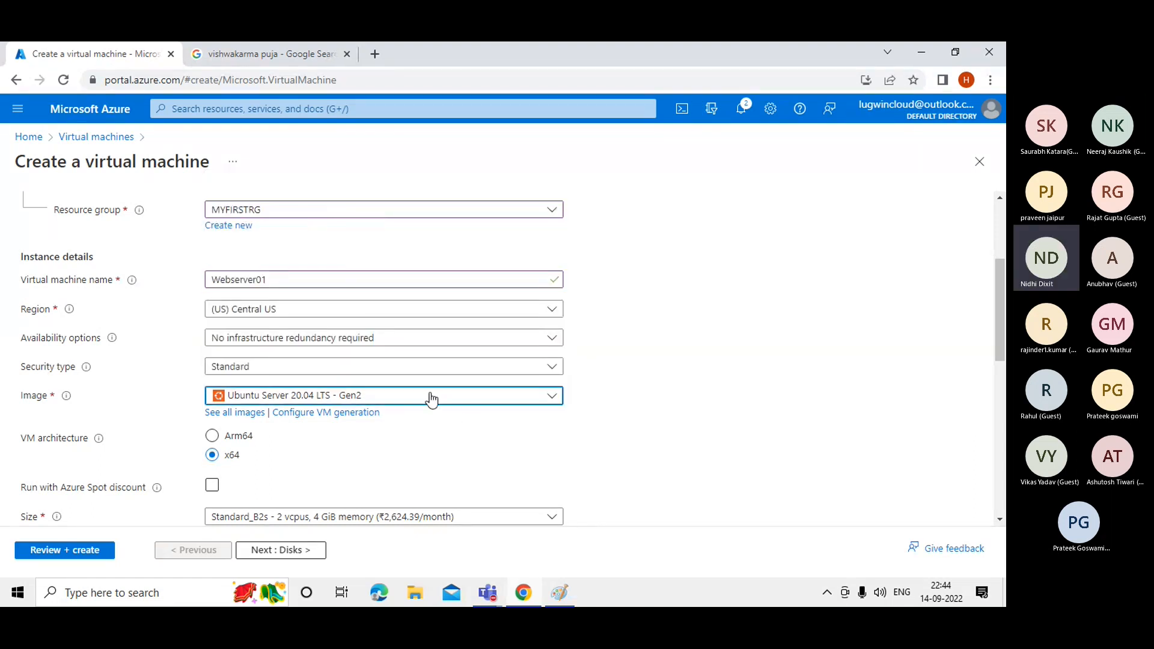
pyautogui.click(796, 327)
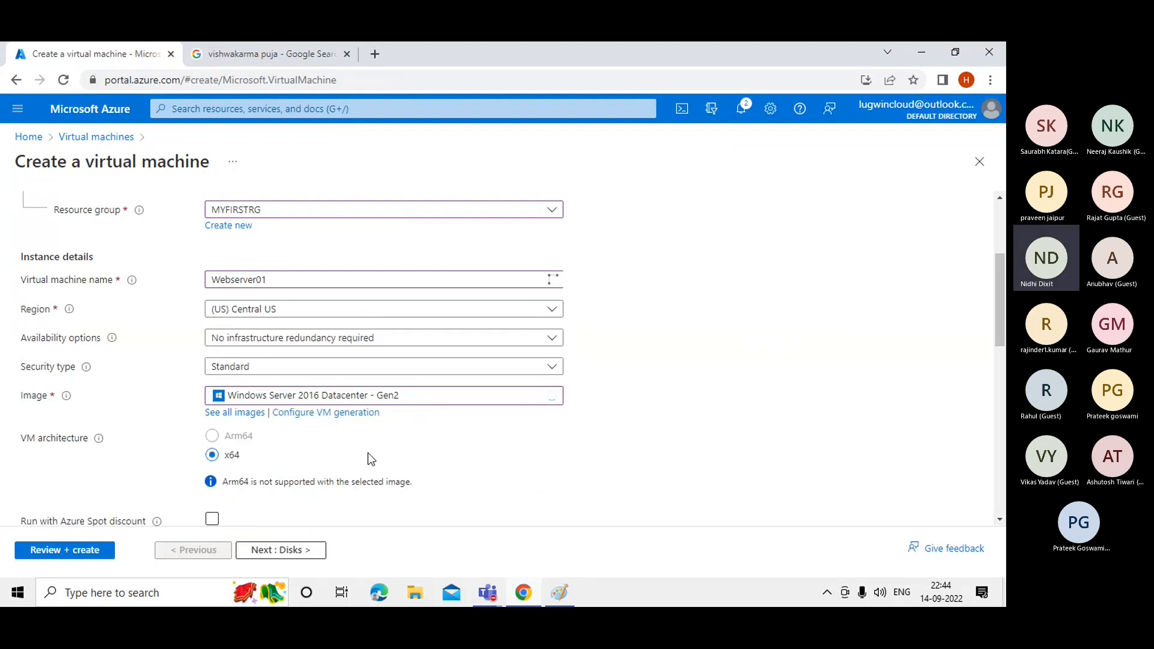
pyautogui.scroll(-1, 1003, 328)
pyautogui.scroll(-3, 1002, 328)
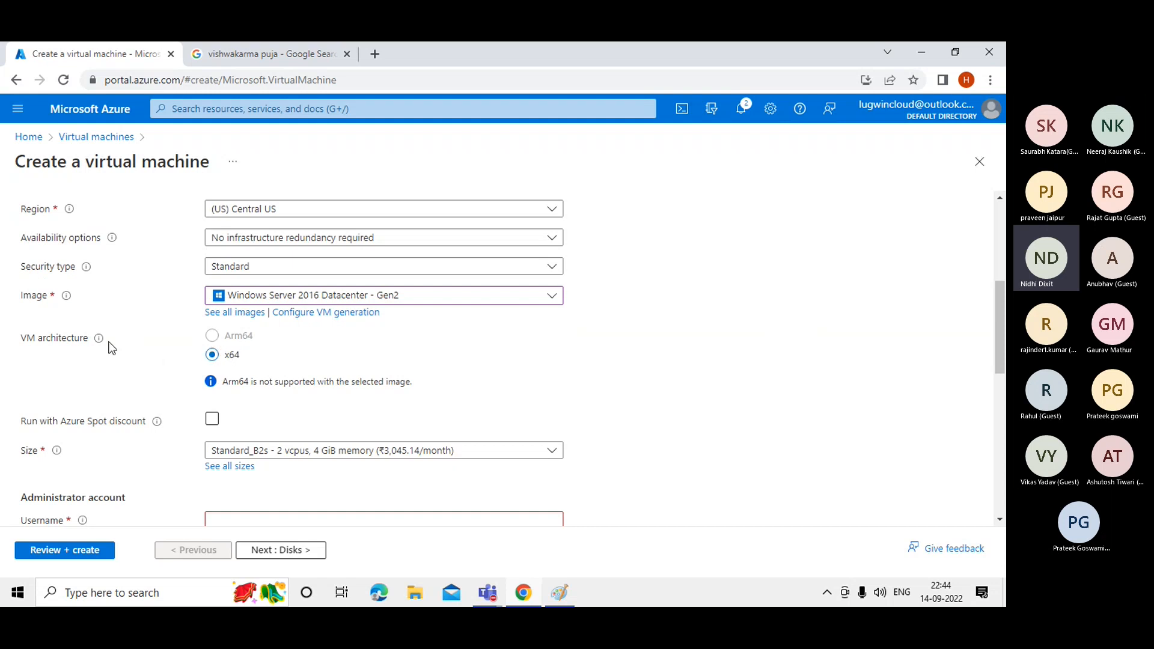
# Show the VM architecture info tooltip and highlight its price-performance claim.
pyautogui.moveTo(100, 341)
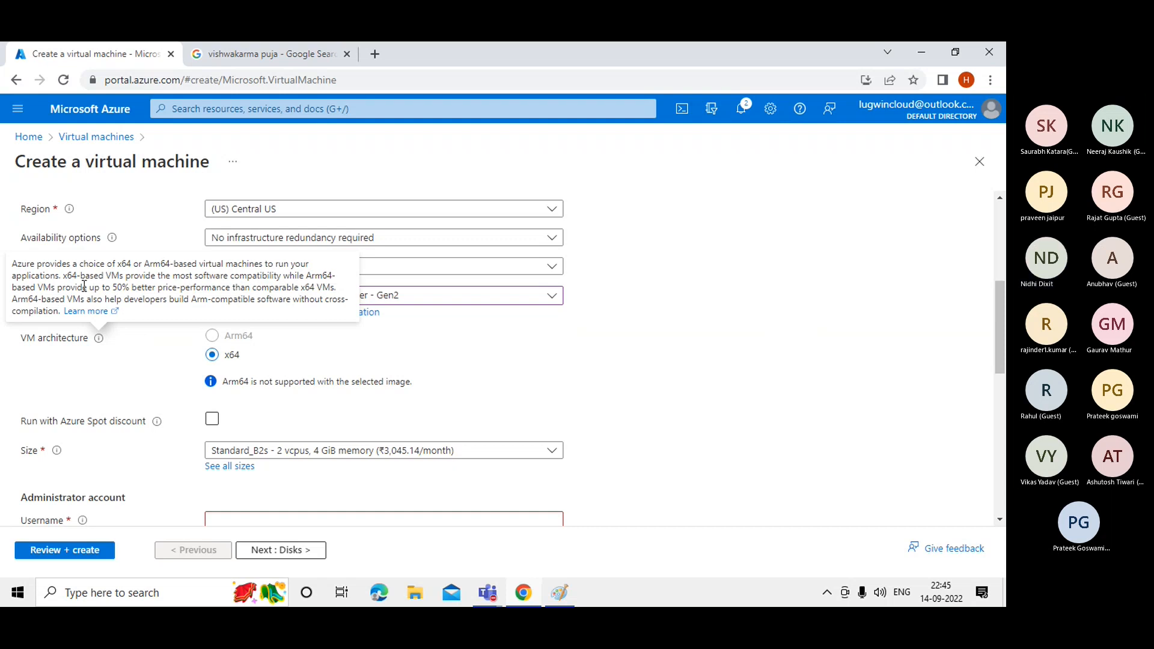
pyautogui.moveTo(67, 291); pyautogui.dragTo(213, 287)
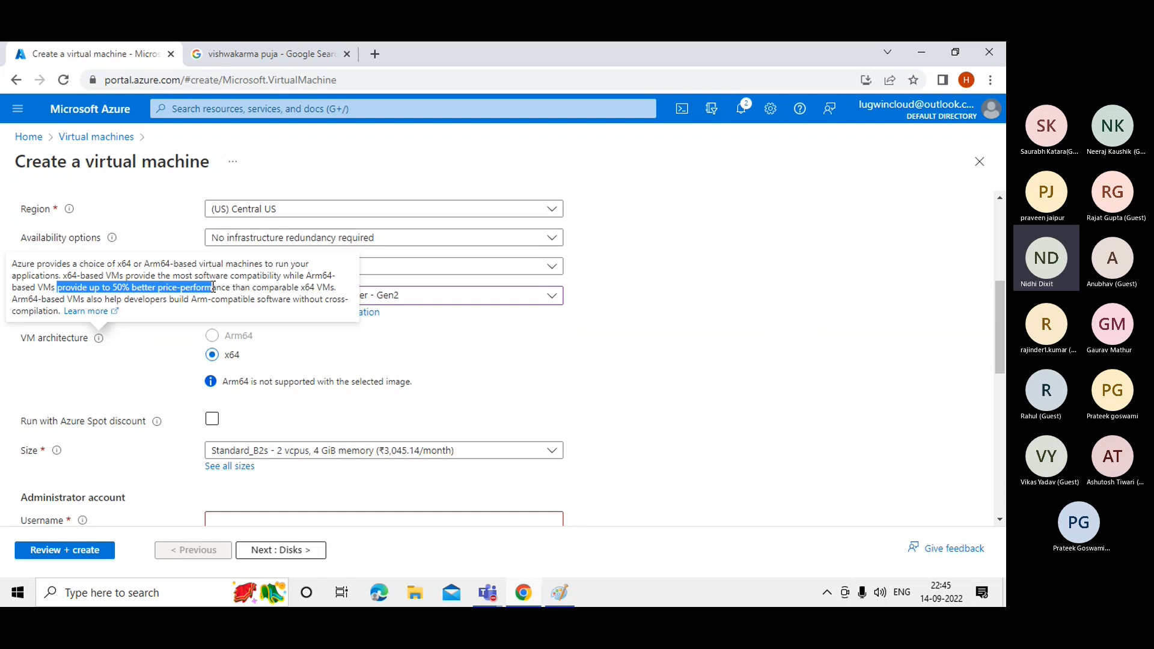
# Highlight more of the architecture explanation, then scroll down toward the Administrator account section.
pyautogui.moveTo(173, 275); pyautogui.dragTo(334, 276)
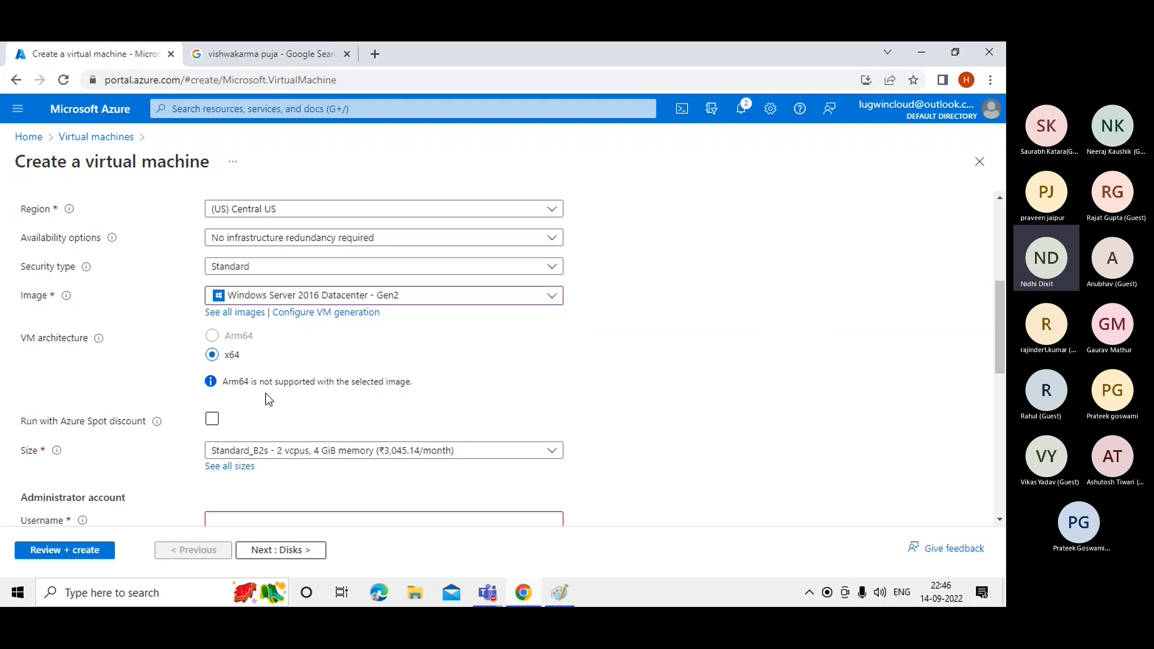
pyautogui.moveTo(1005, 306); pyautogui.dragTo(1005, 341)
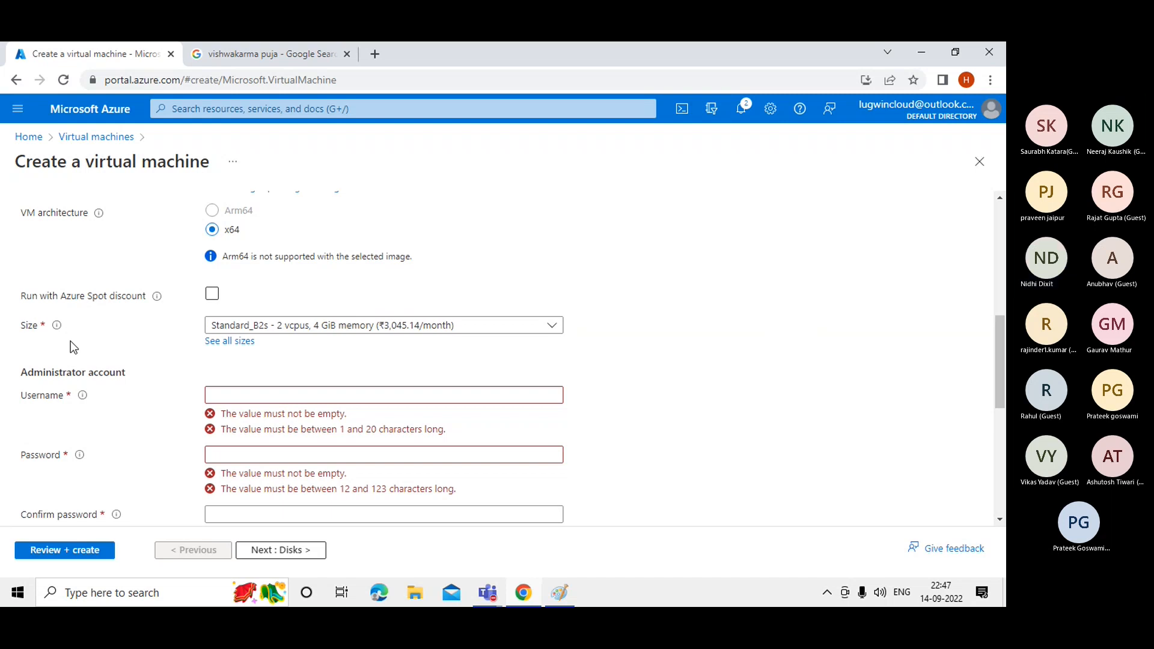
# Add the text note 'Type A,B,D,E,M,N' to the left of the Paint network diagram.
pyautogui.click(567, 590)
pyautogui.click(96, 268)
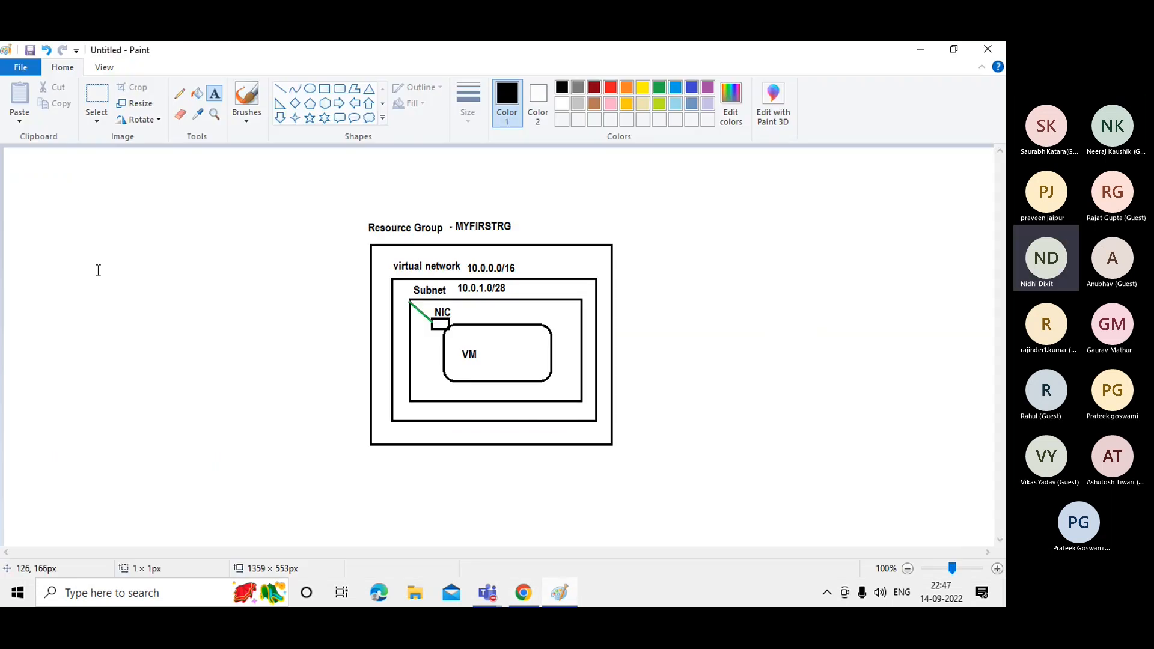
pyautogui.write('Typ')
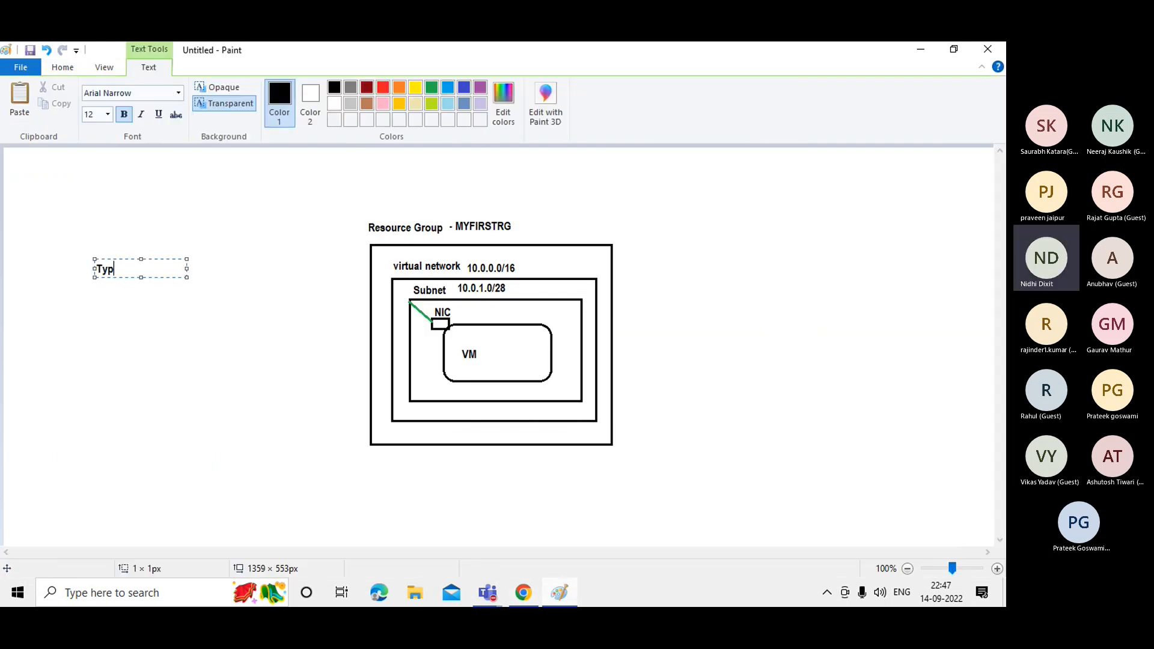
pyautogui.write('e A,B,D,E,M,N')
pyautogui.click(175, 310)
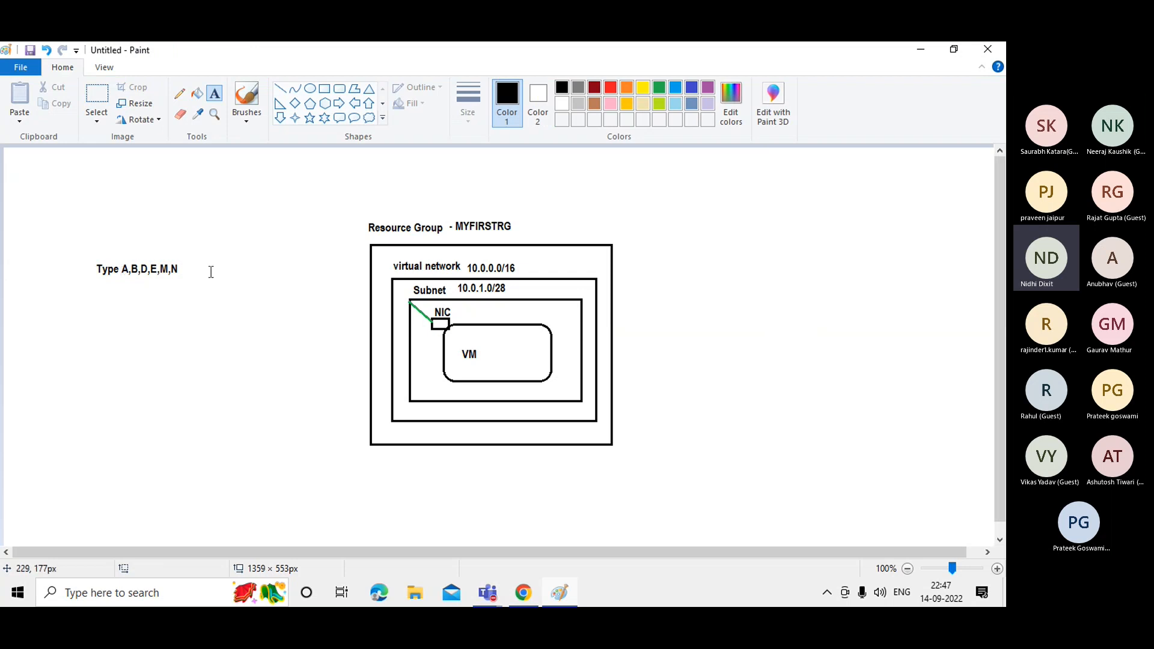
# Reselect the 'Type A,B,D,E,M,N' note without changing it, then minimize Paint.
pyautogui.click(126, 263)
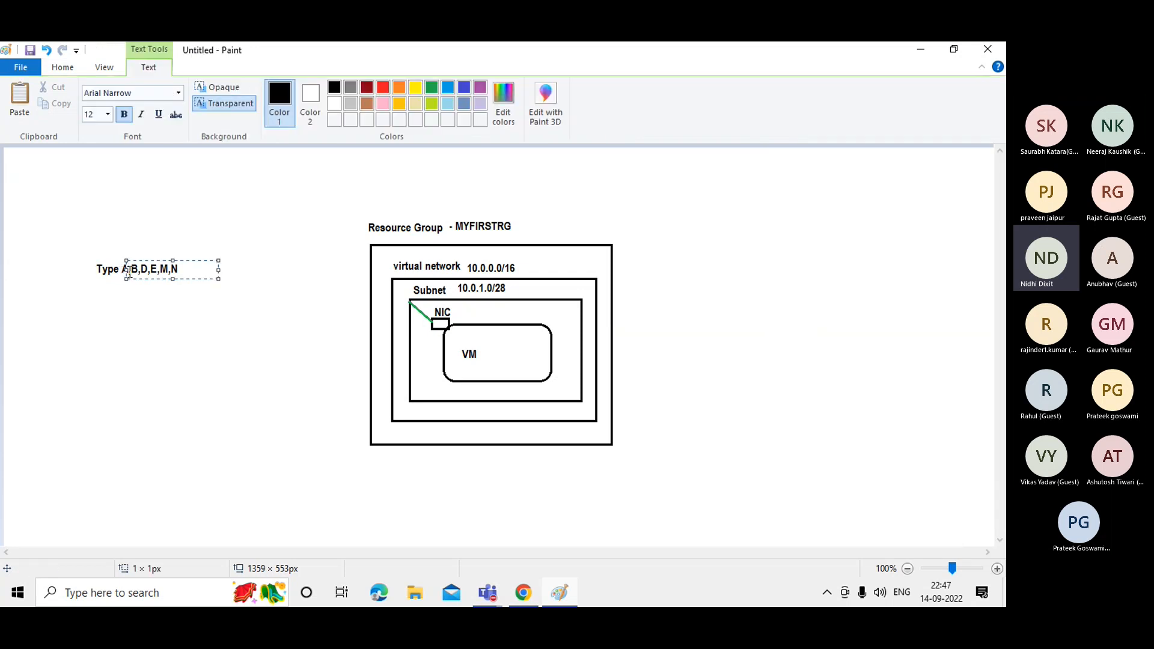
pyautogui.click(136, 301)
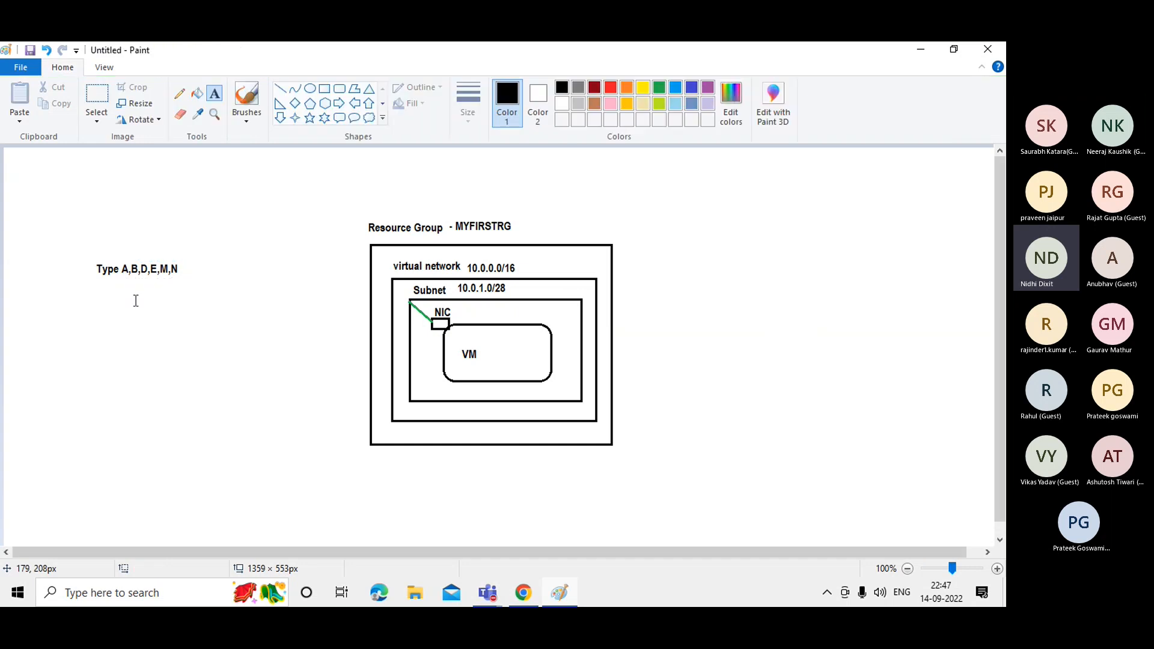
pyautogui.click(134, 271)
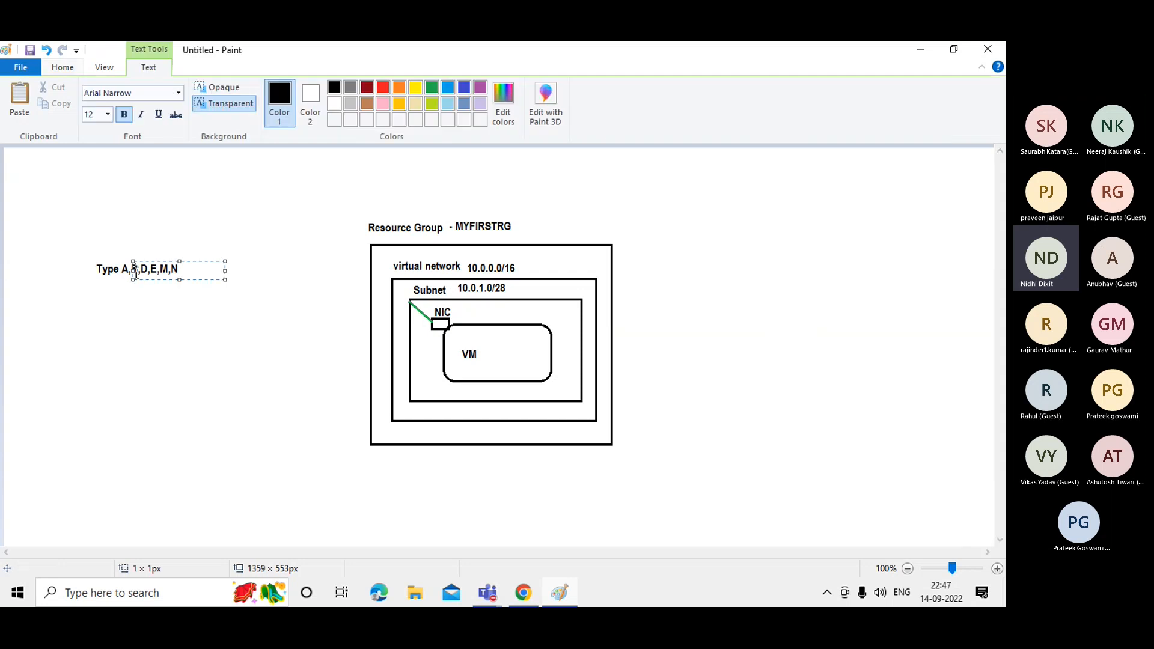
pyautogui.click(150, 316)
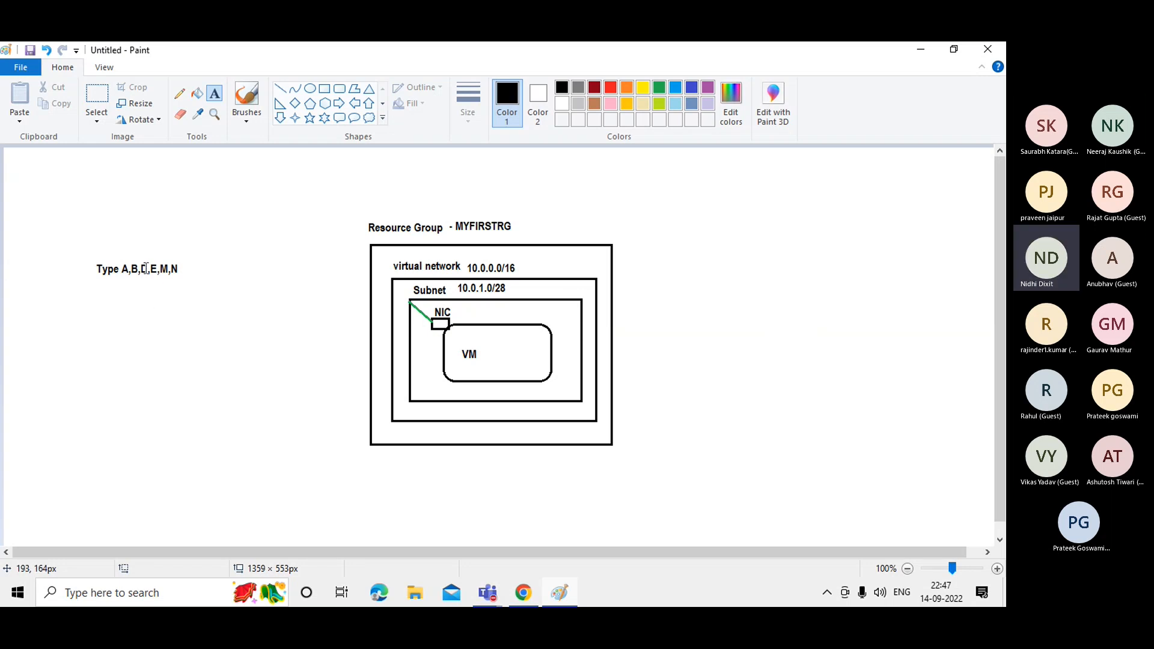
pyautogui.click(146, 267)
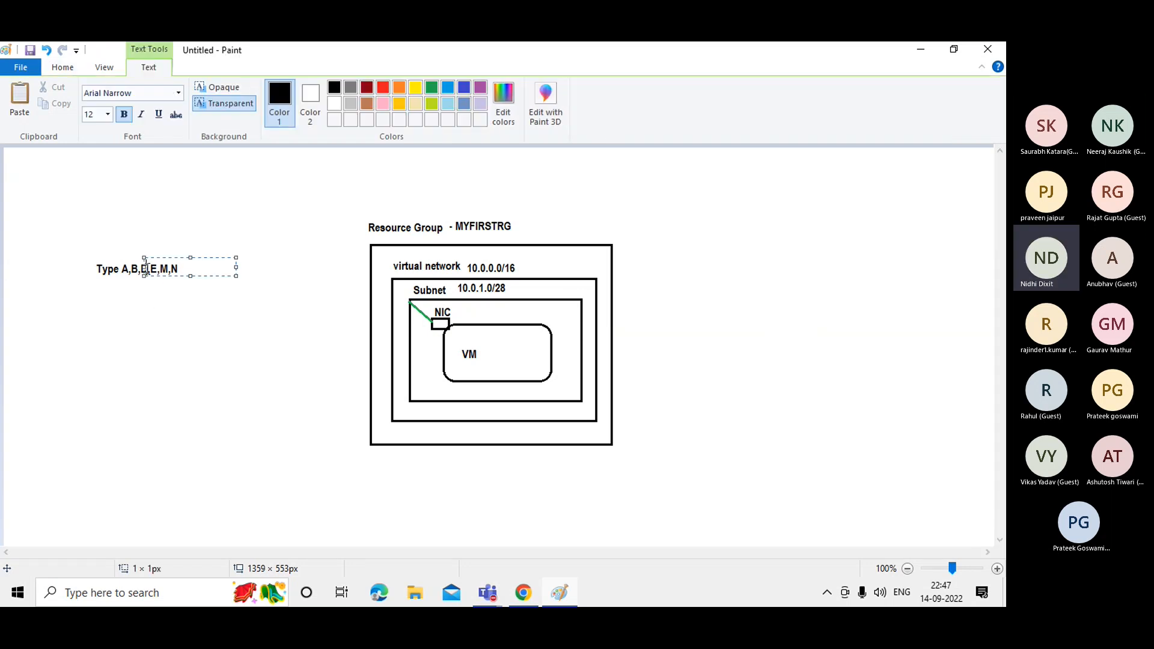
pyautogui.click(152, 300)
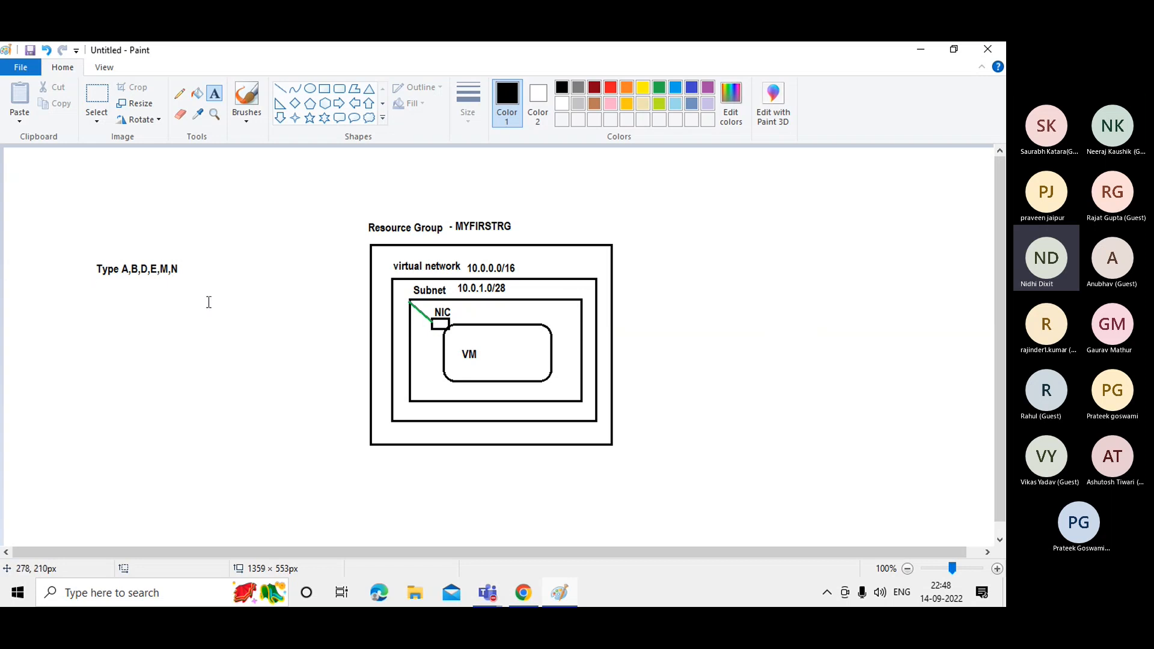
pyautogui.click(926, 55)
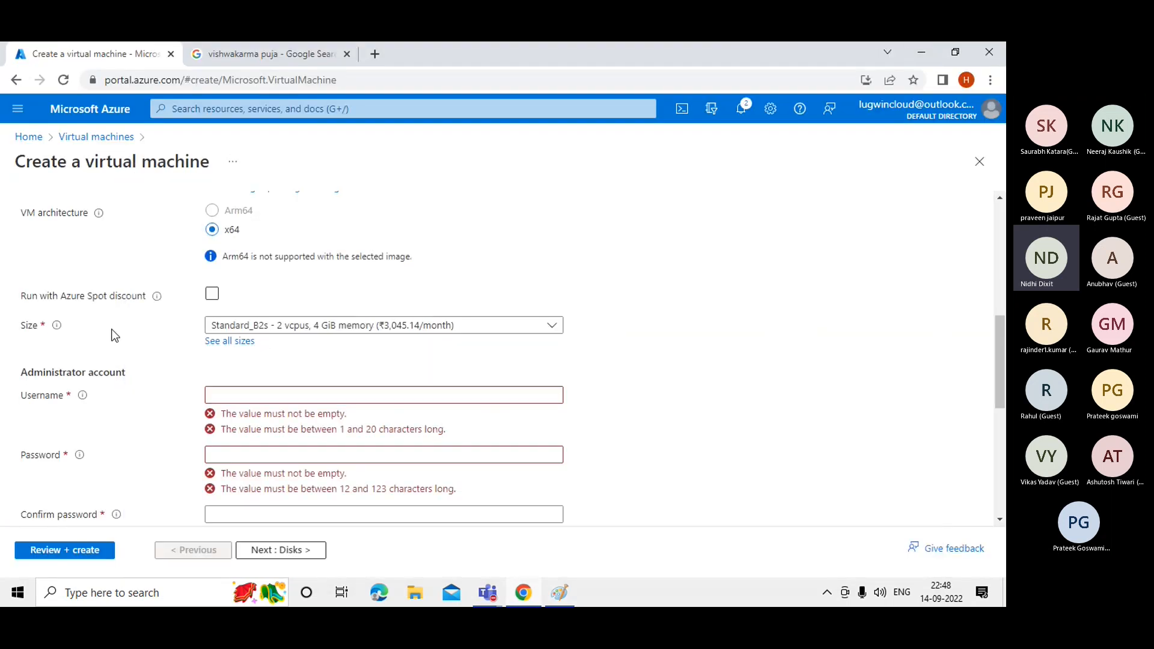
# Look over the Size dropdown without changing it, then bring up the full VM size catalogue.
pyautogui.click(249, 332)
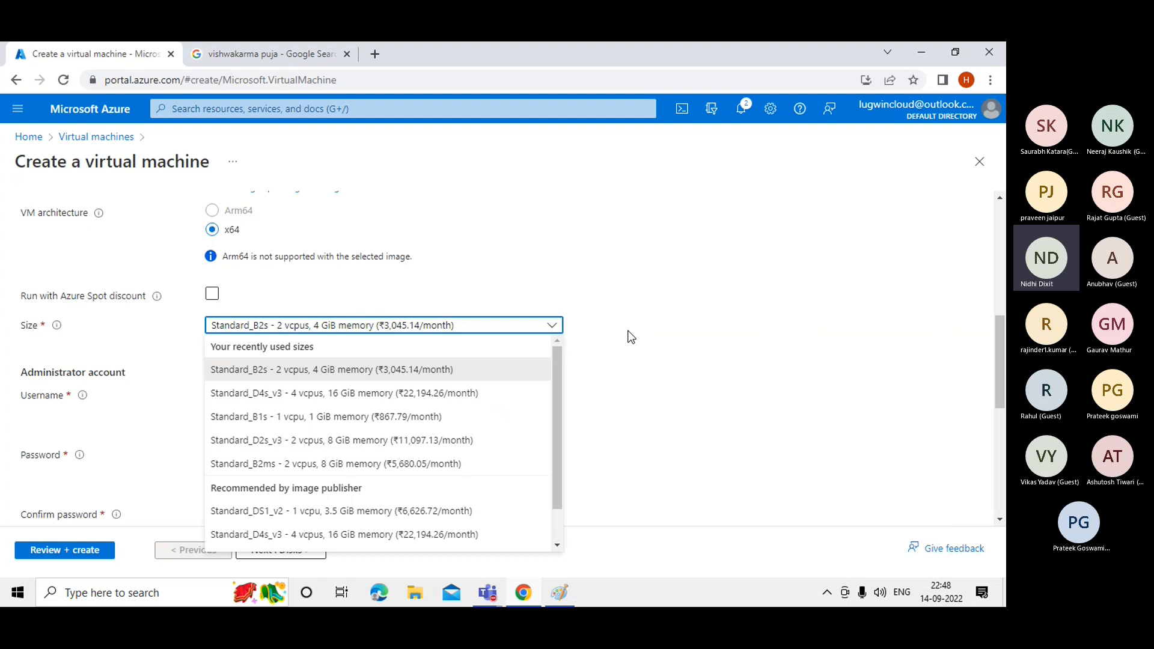
pyautogui.click(819, 351)
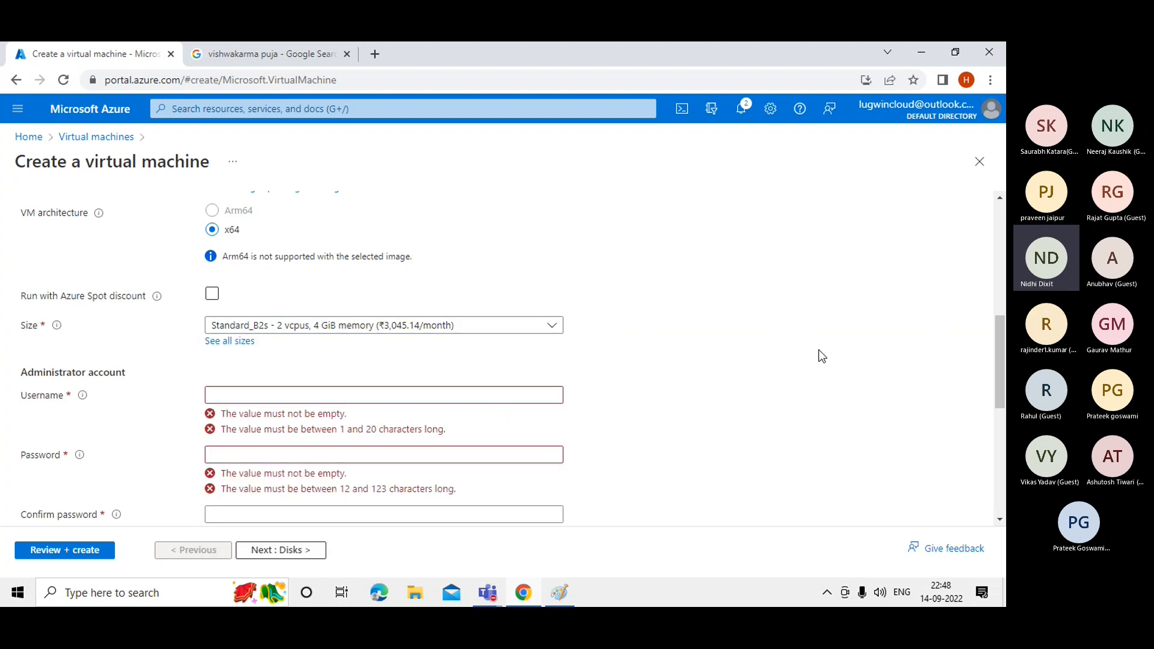
pyautogui.click(226, 344)
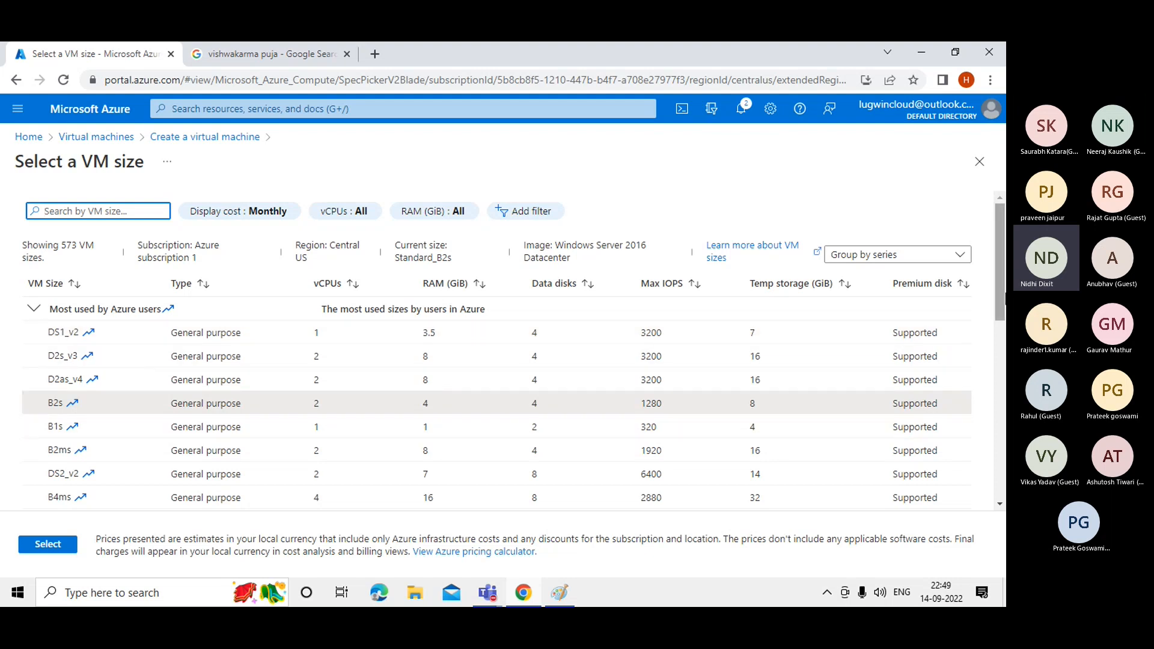
# Expand the D-Series v4 and B-Series groups in the VM size list.
pyautogui.scroll(-2, 1001, 300)
pyautogui.scroll(-3, 726, 384)
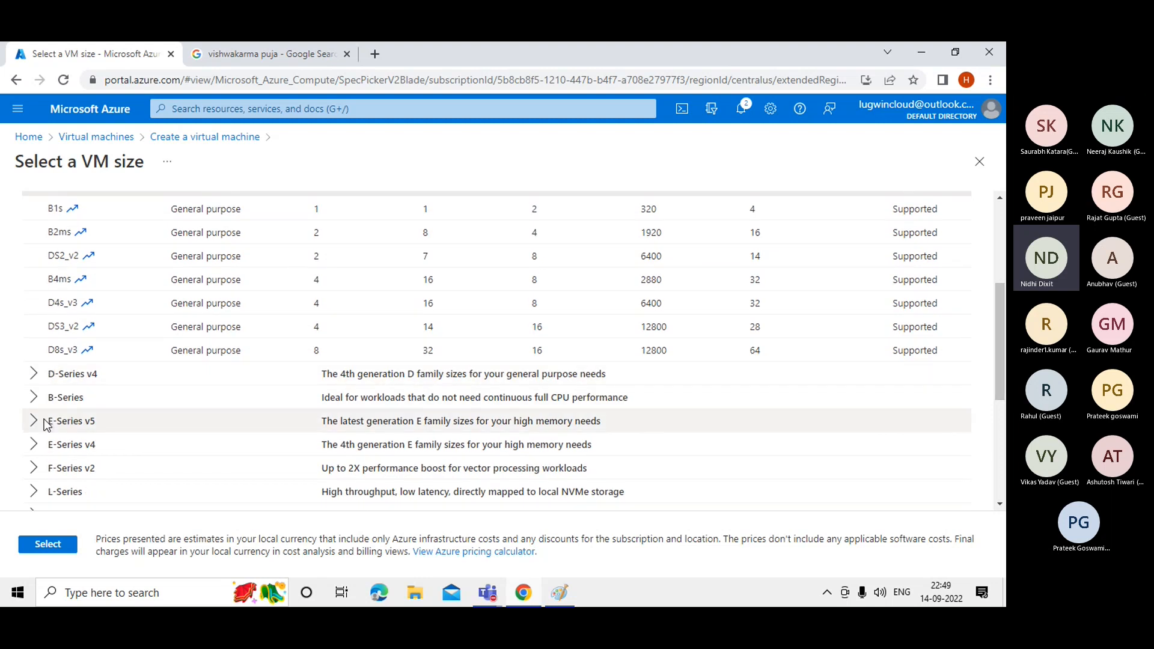
pyautogui.click(33, 374)
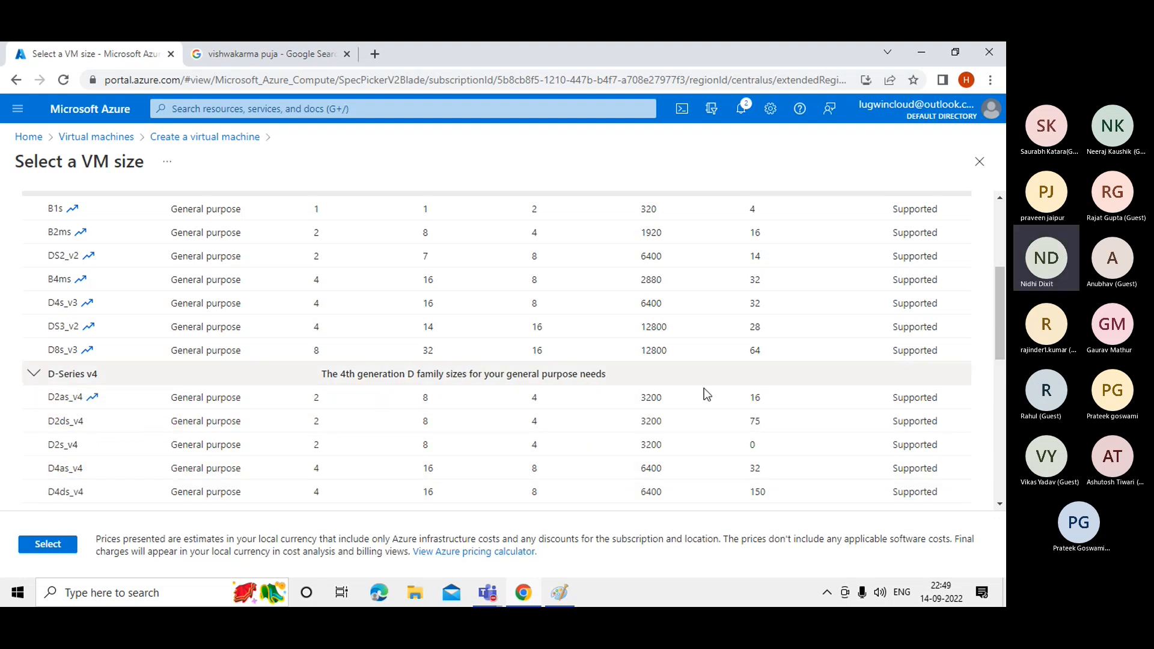
pyautogui.scroll(-4, 1001, 308)
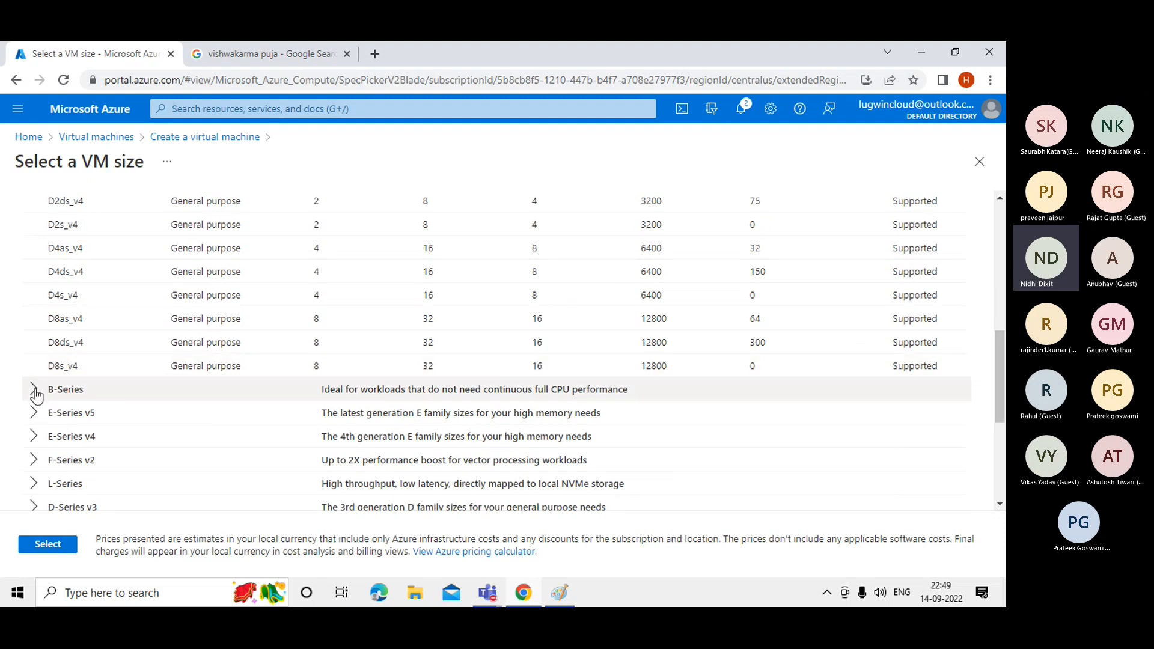
pyautogui.click(34, 392)
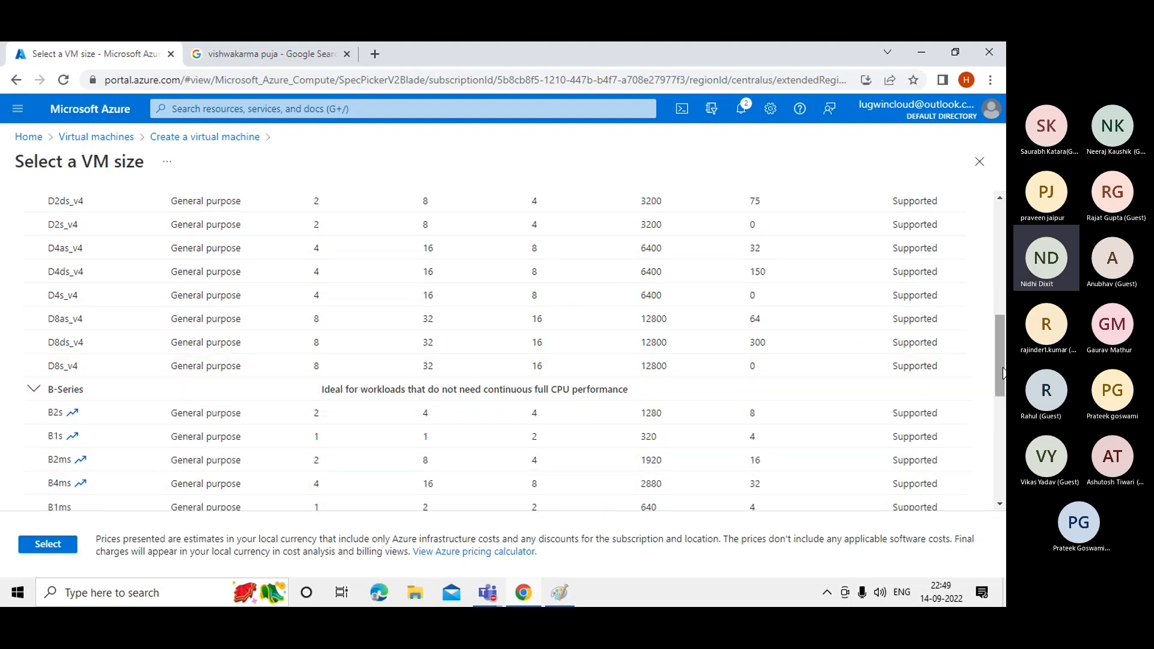
pyautogui.moveTo(1003, 369); pyautogui.dragTo(986, 216)
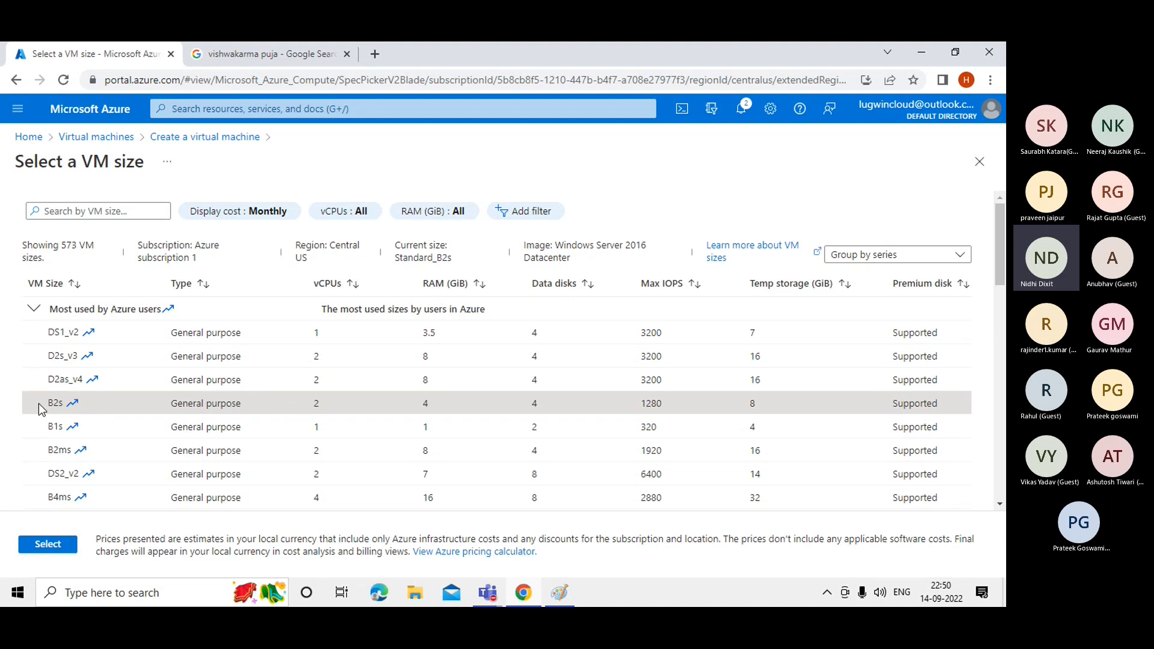
# Highlight the B2s row's name, 2 vCPUs and 4 data disks.
pyautogui.moveTo(38, 403); pyautogui.dragTo(64, 403)
pyautogui.moveTo(306, 403); pyautogui.dragTo(343, 407)
pyautogui.click(433, 412)
pyautogui.moveTo(529, 403); pyautogui.dragTo(549, 402)
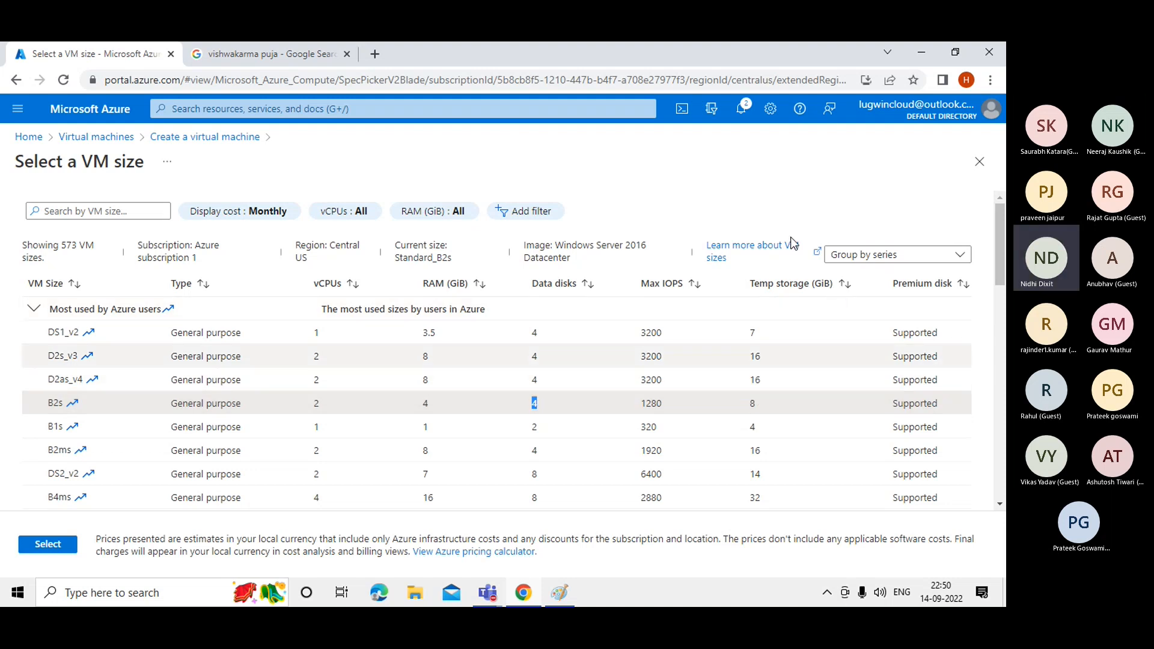
pyautogui.click(746, 414)
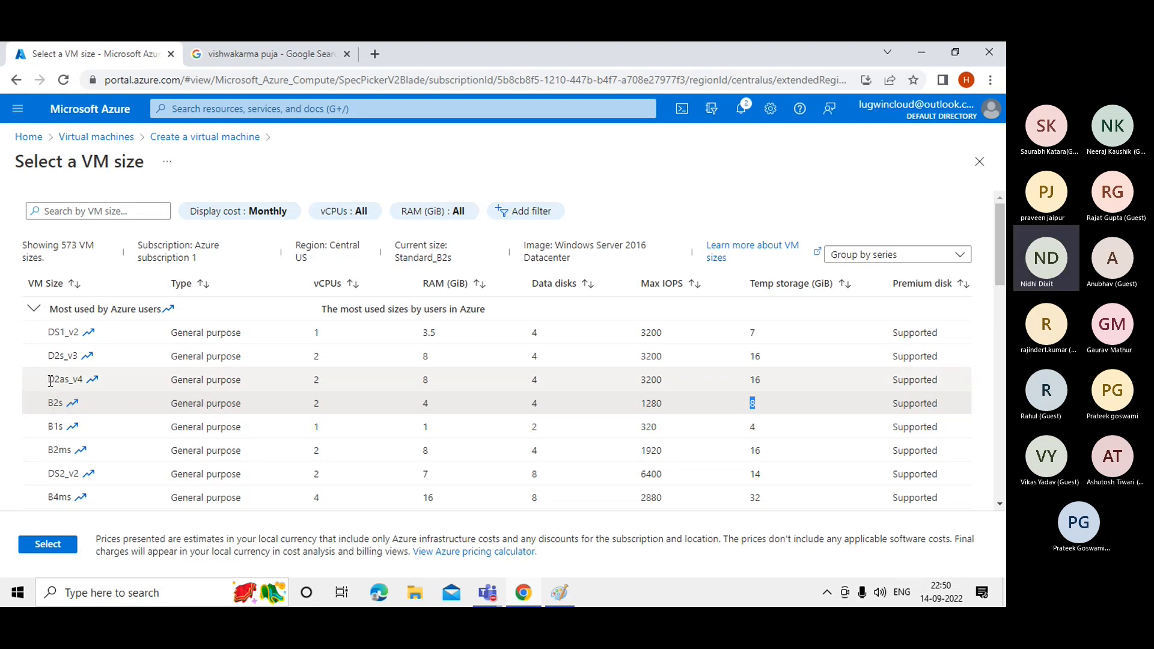
# Compare D2as_v4's vCPUs, 3200 Max IOPS and 16 temp storage, then select B2s.
pyautogui.doubleClick(315, 382)
pyautogui.moveTo(333, 380); pyautogui.dragTo(537, 379)
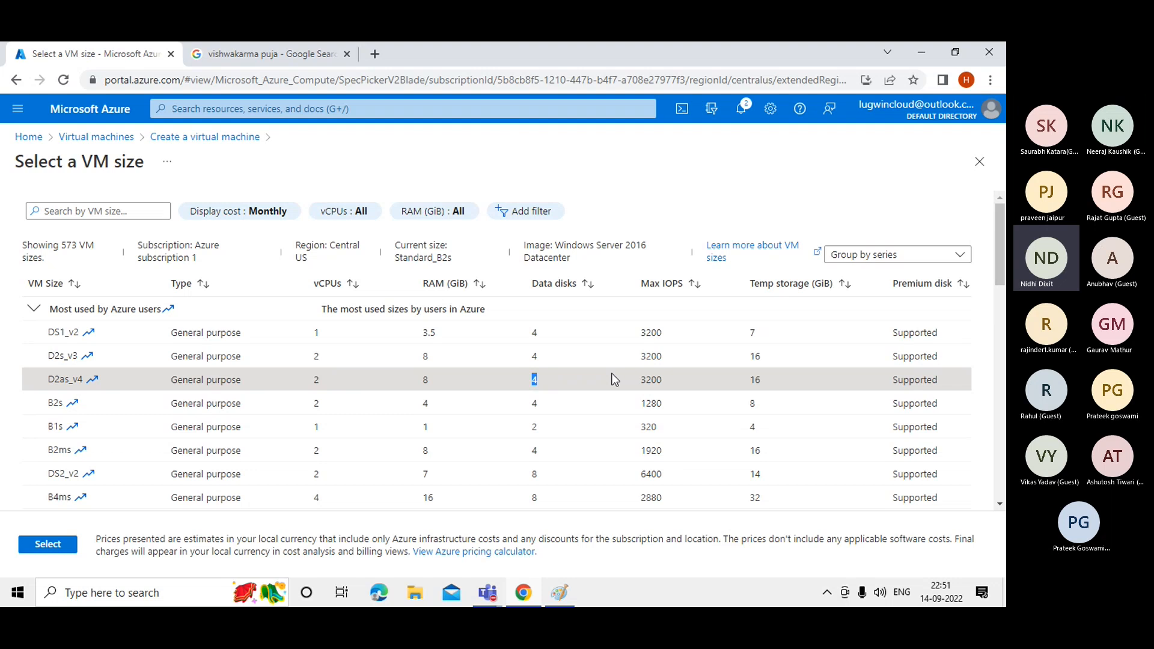
pyautogui.doubleClick(643, 379)
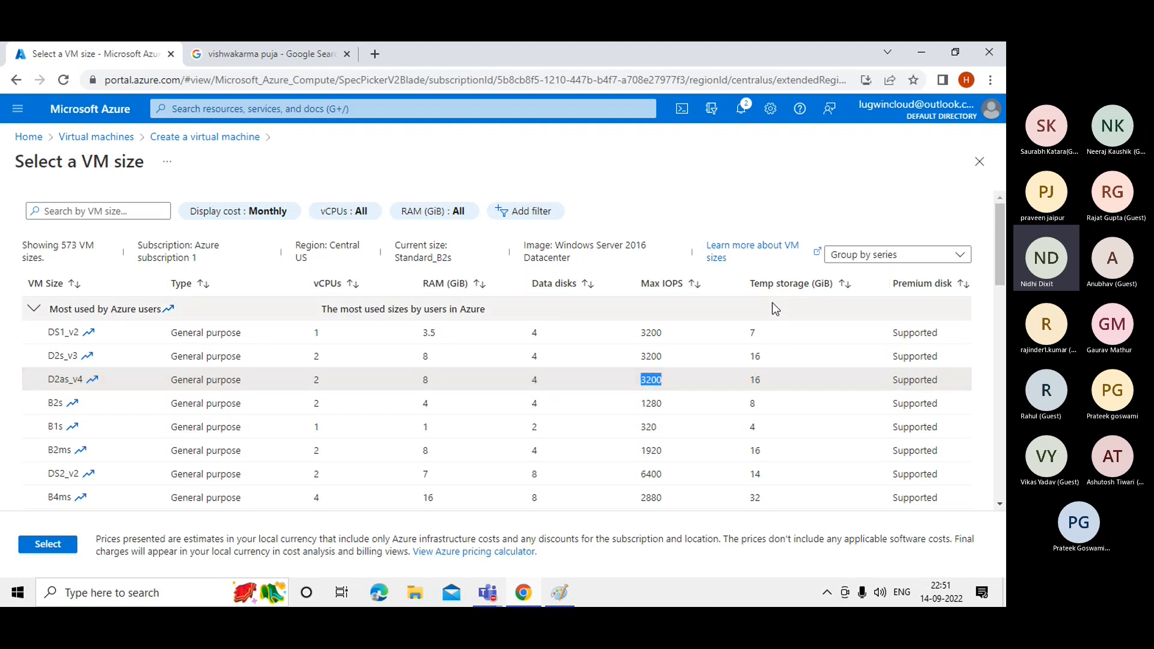
pyautogui.doubleClick(753, 380)
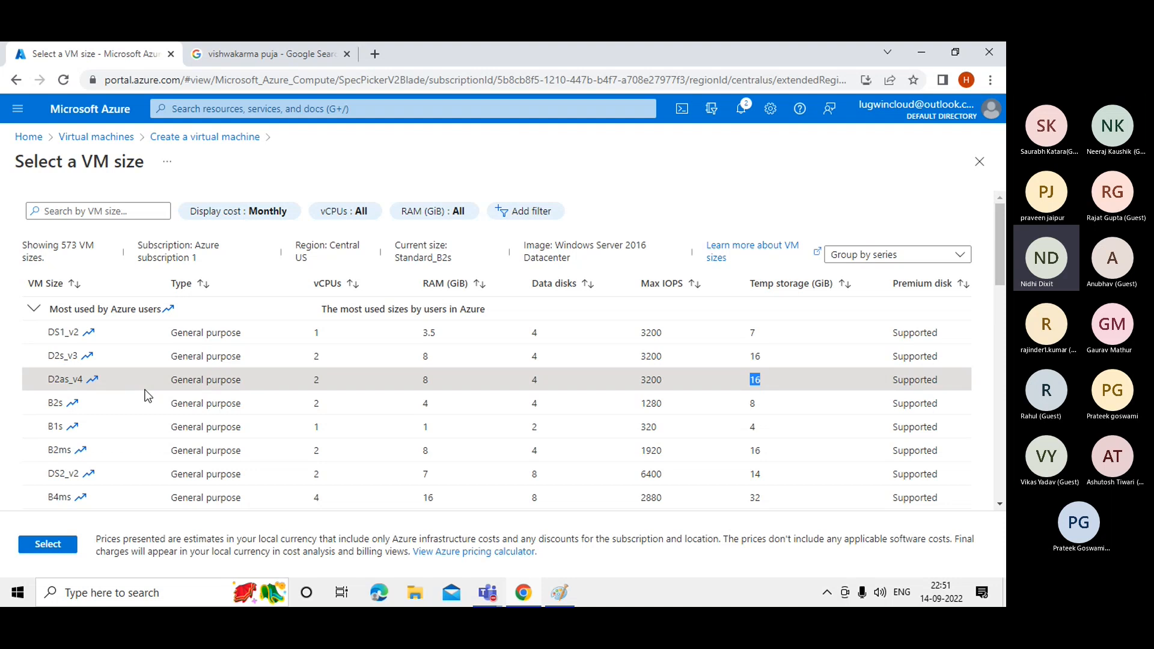
pyautogui.click(60, 405)
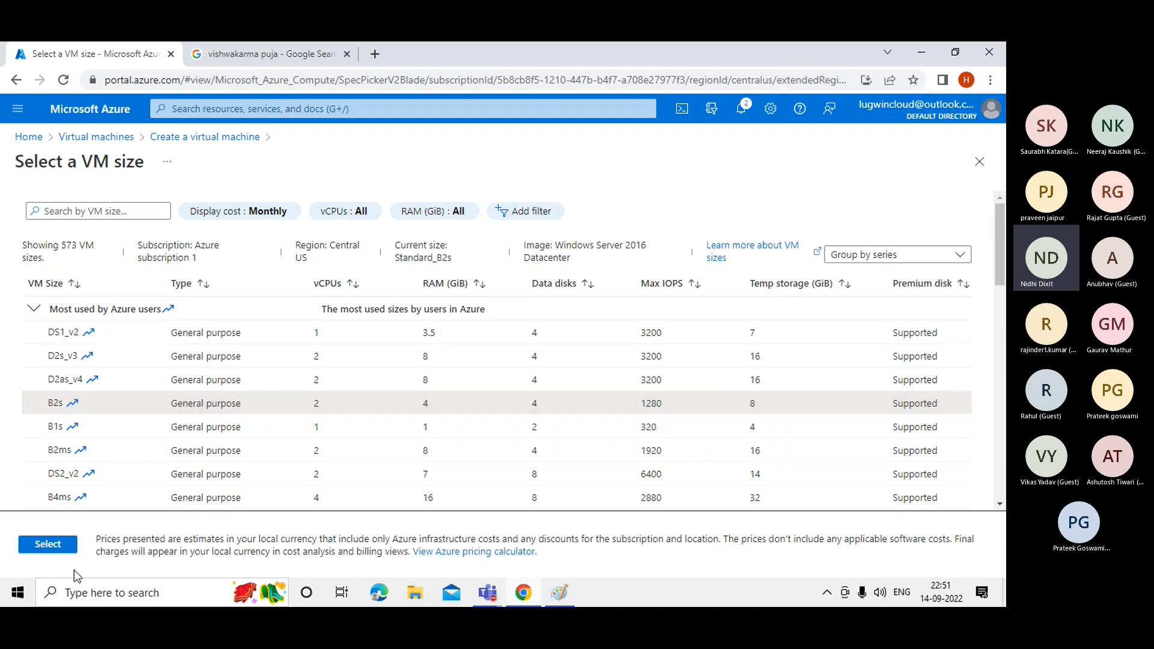
pyautogui.click(42, 546)
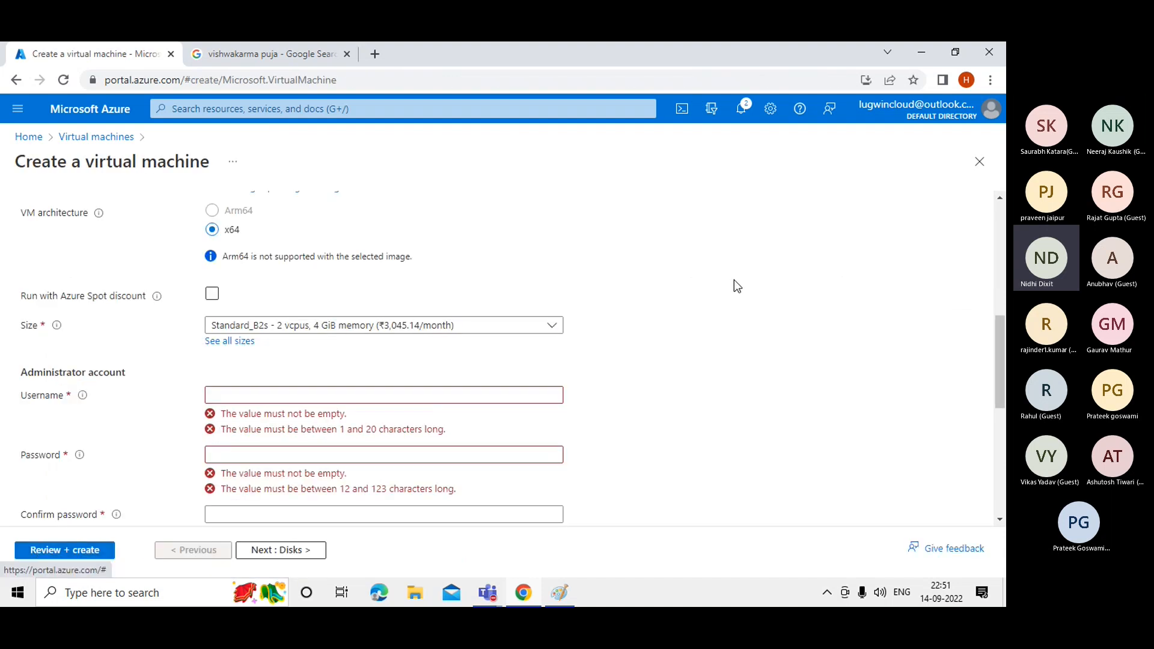
pyautogui.moveTo(62, 332)
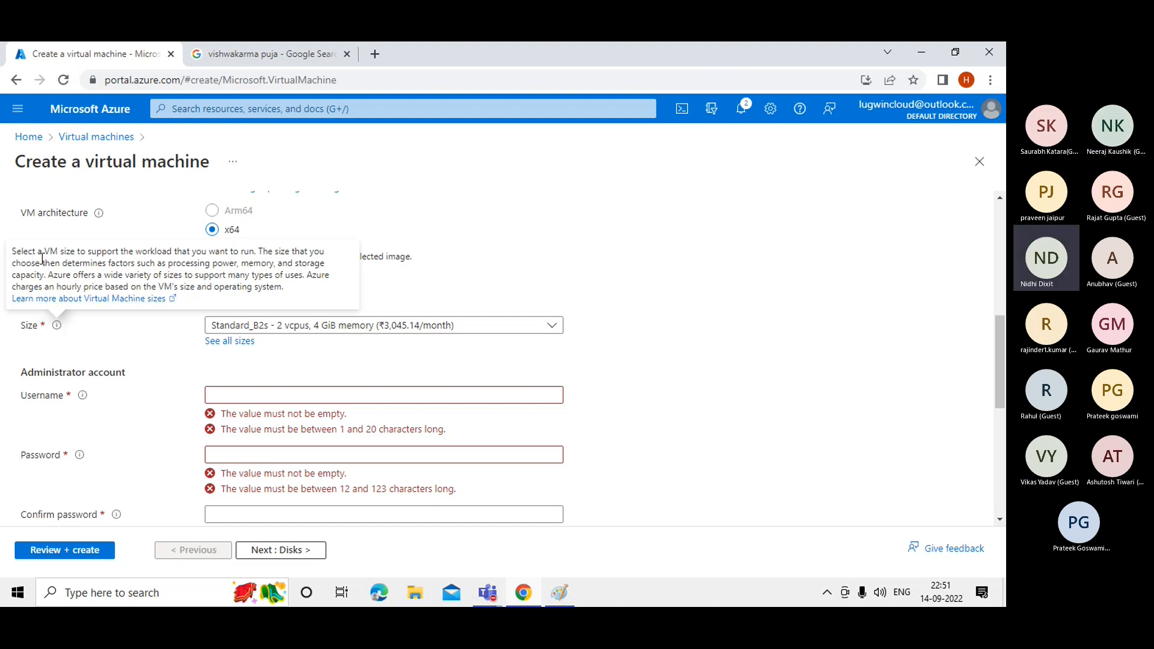
pyautogui.doubleClick(141, 253)
pyautogui.click(161, 253)
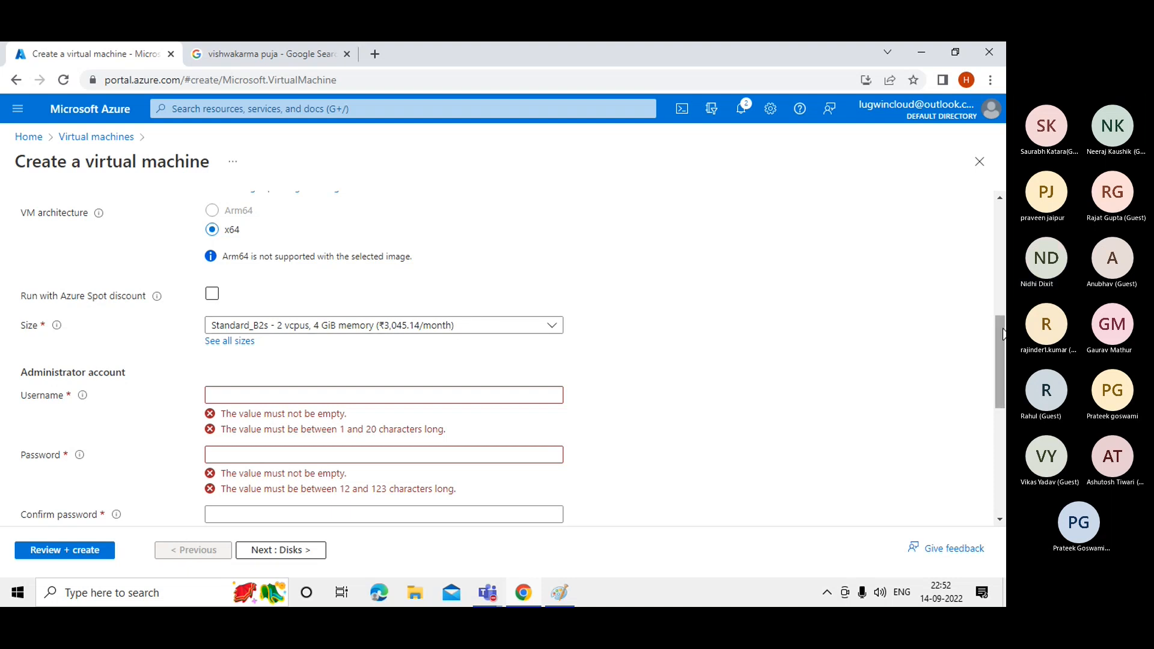
pyautogui.scroll(-1, 1002, 334)
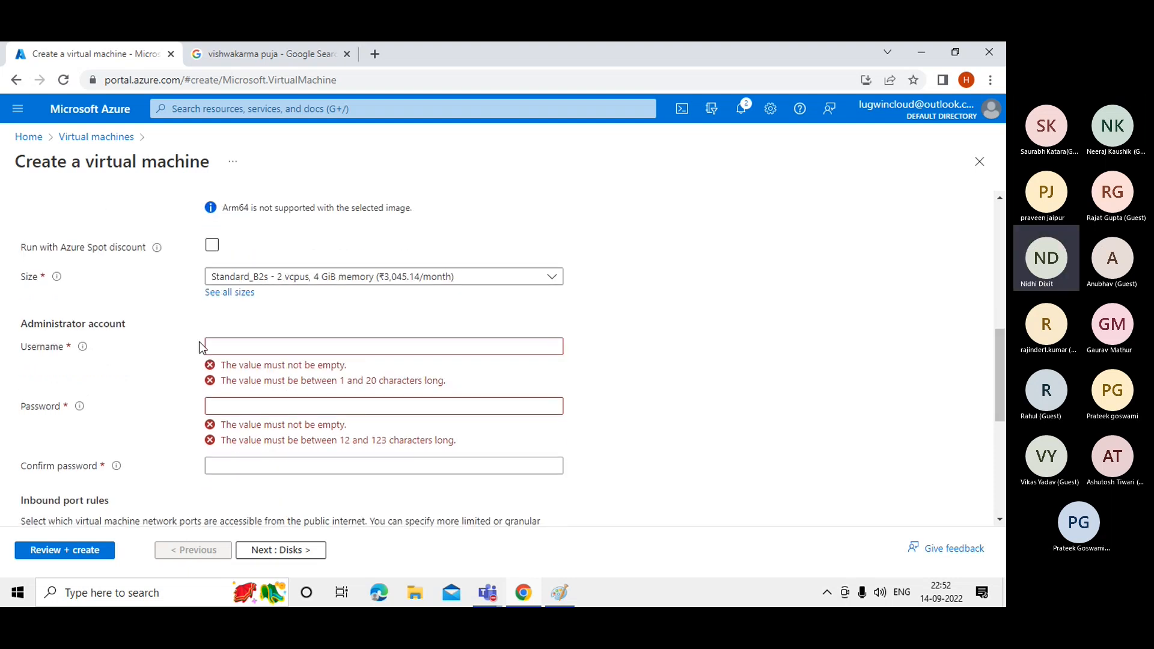
pyautogui.click(259, 347)
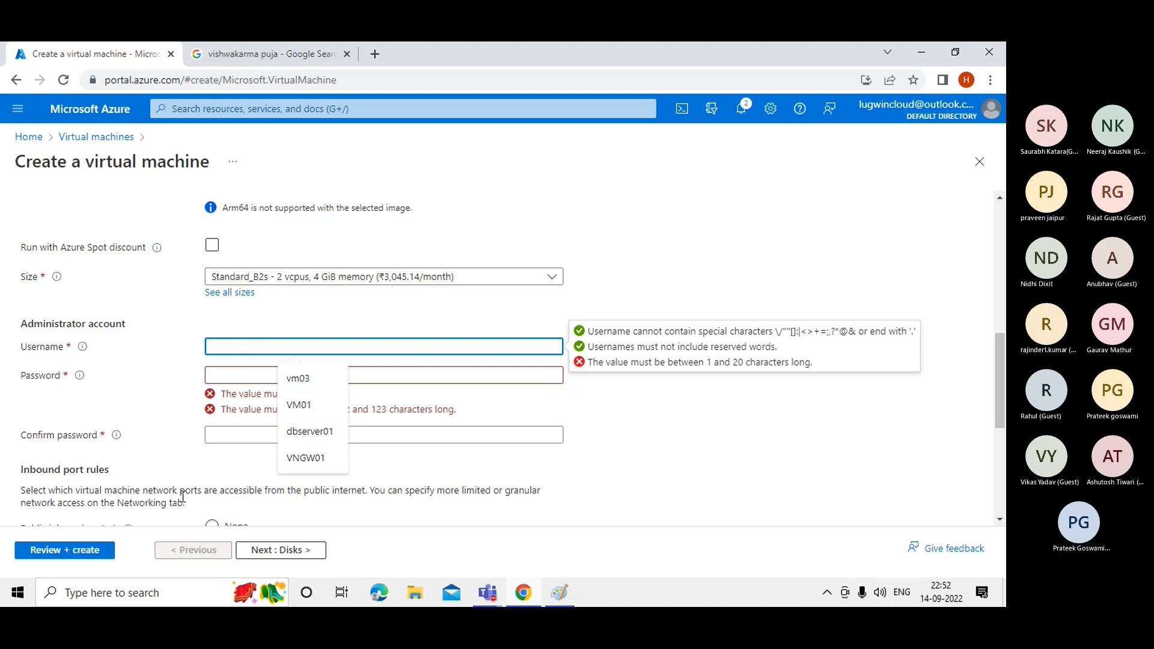
# Launch Notepad++ from Windows search by typing 'NOTE'.
pyautogui.click(124, 600)
pyautogui.write('N')
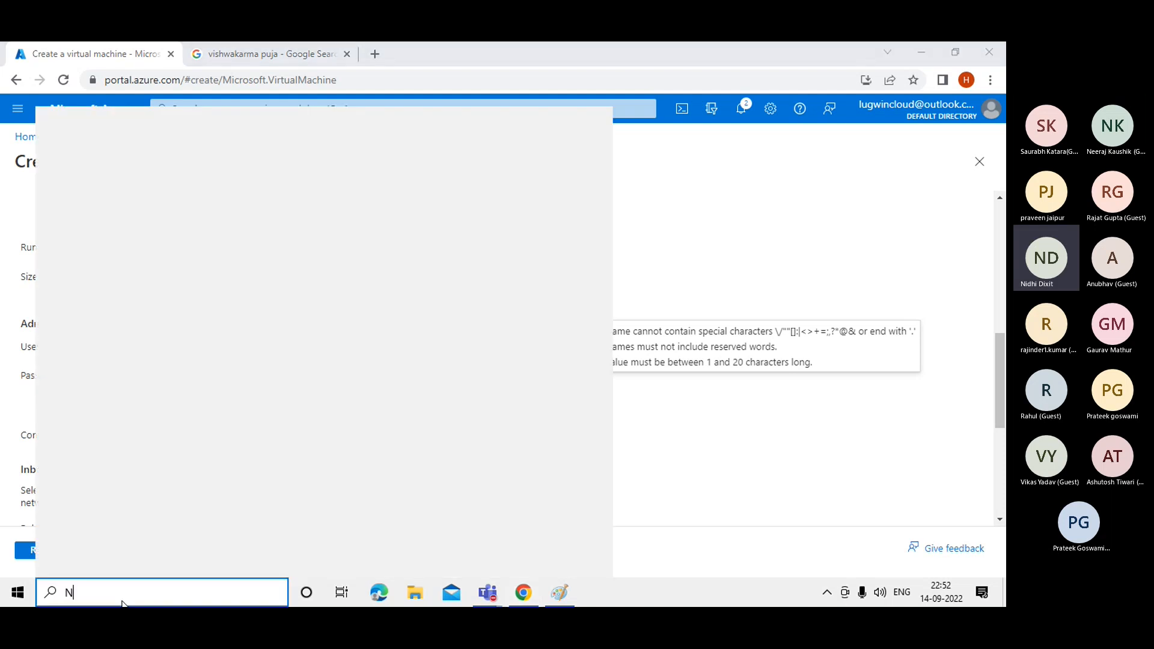
pyautogui.write('OTE')
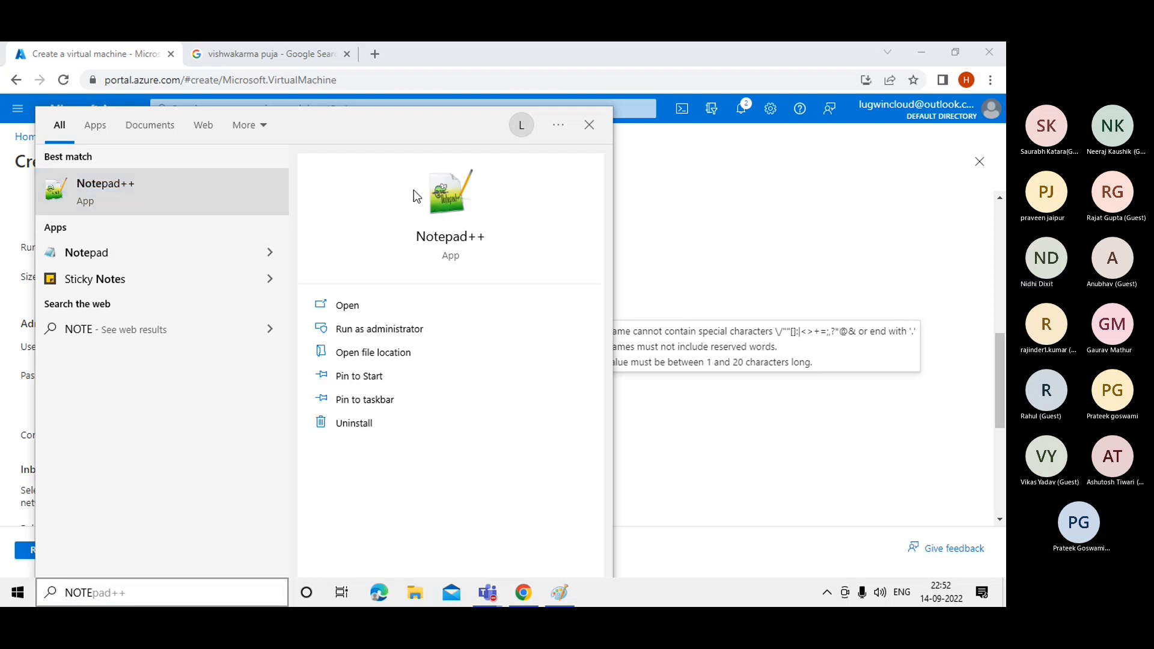
pyautogui.click(723, 211)
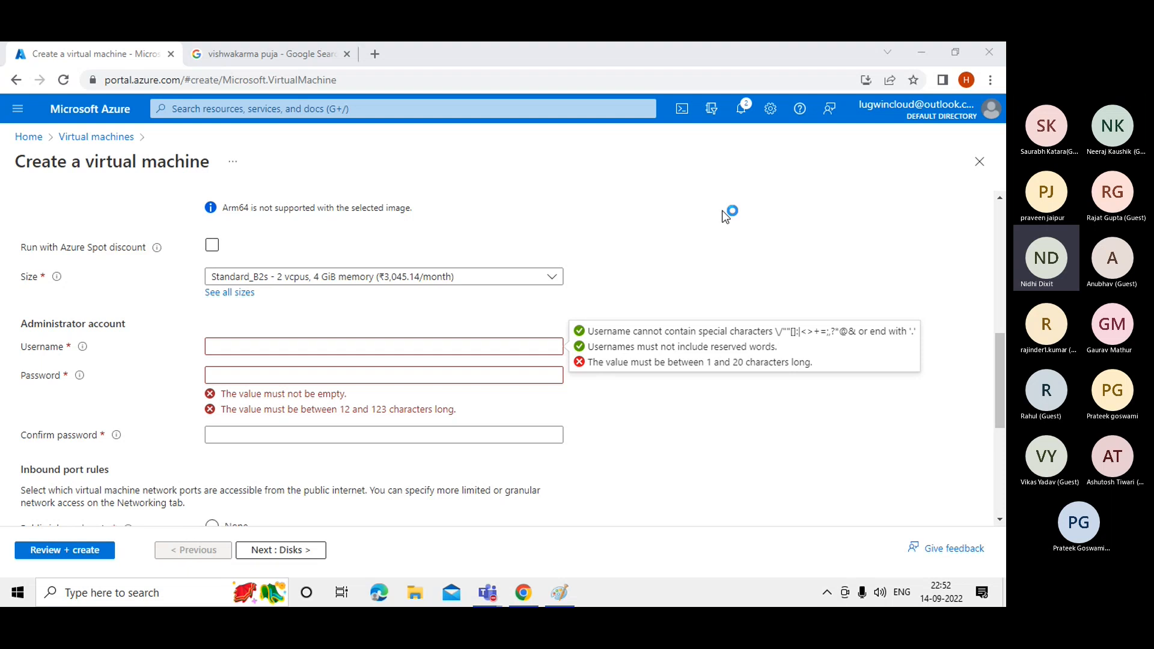
# Enter vm01 as the administrator username, replacing the uppercase VM01.
pyautogui.click(249, 348)
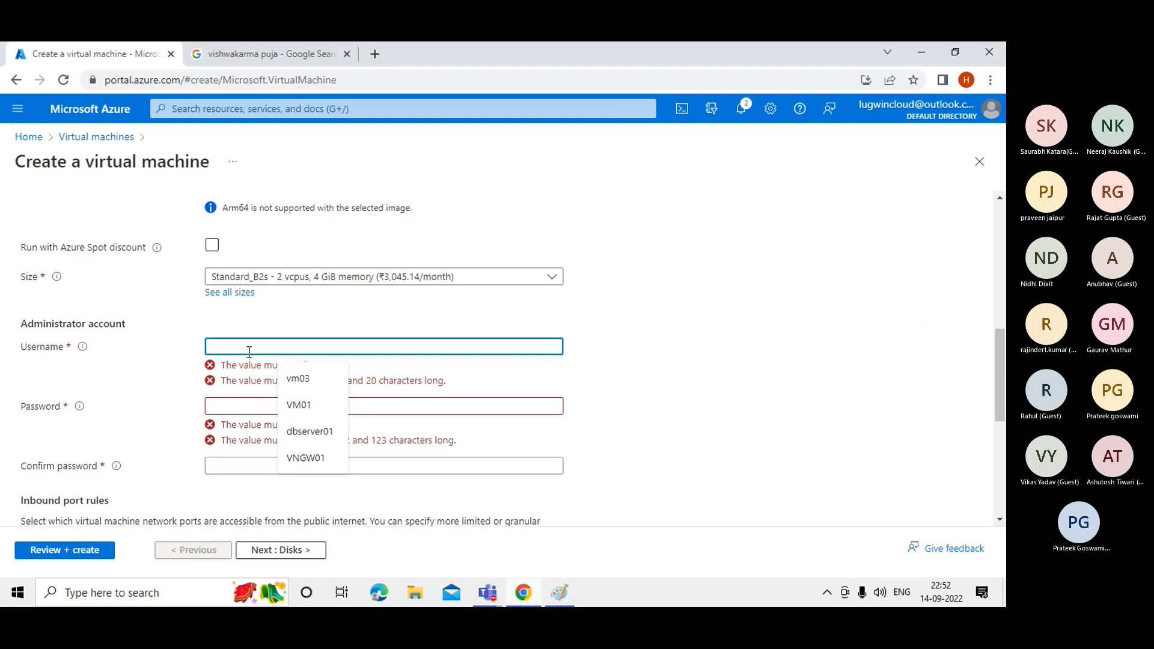
pyautogui.write('VM')
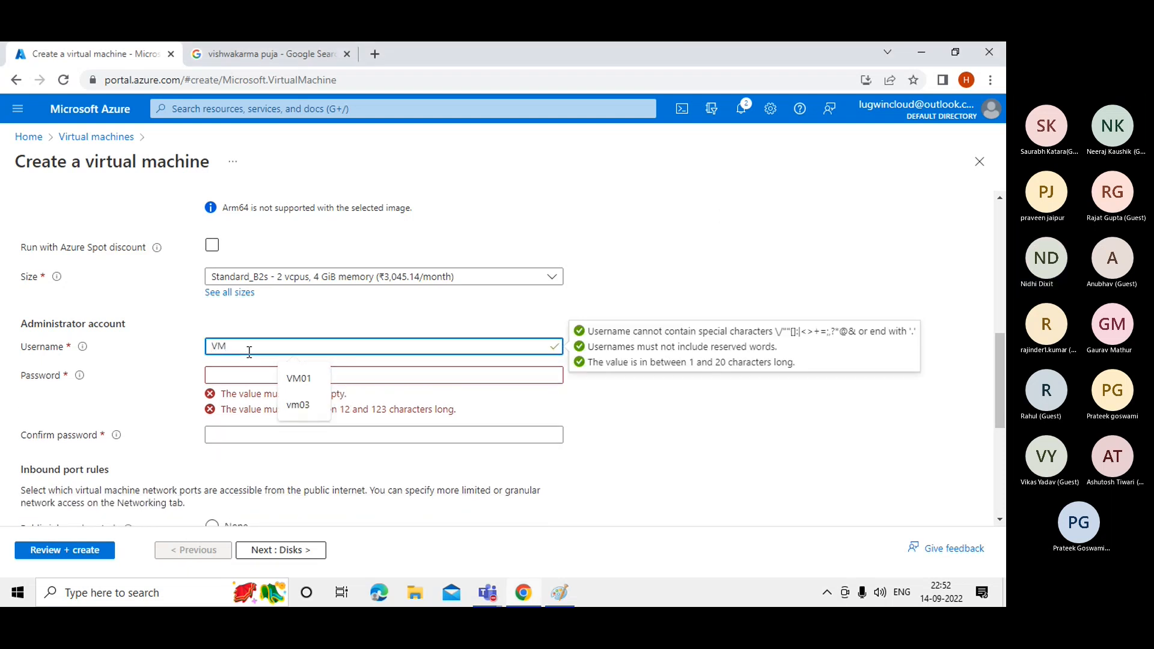
pyautogui.write('01')
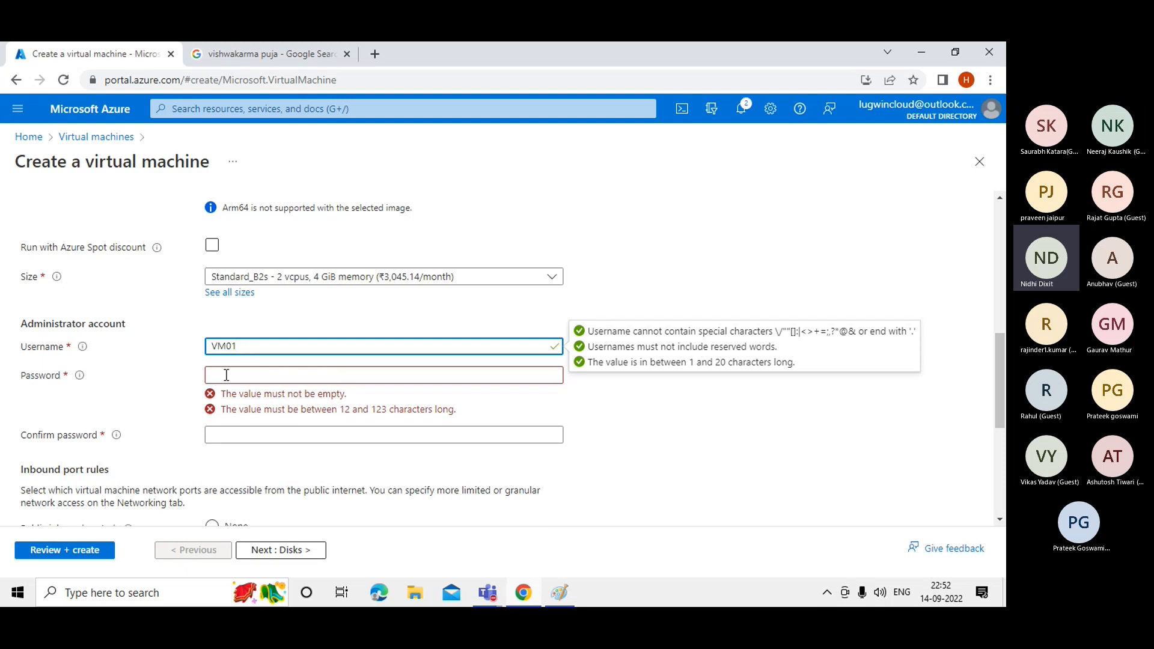
pyautogui.press('BackSpace')
pyautogui.press('BackSpace')
pyautogui.press('BackSpace')
pyautogui.press('BackSpace')
pyautogui.write('vm01')
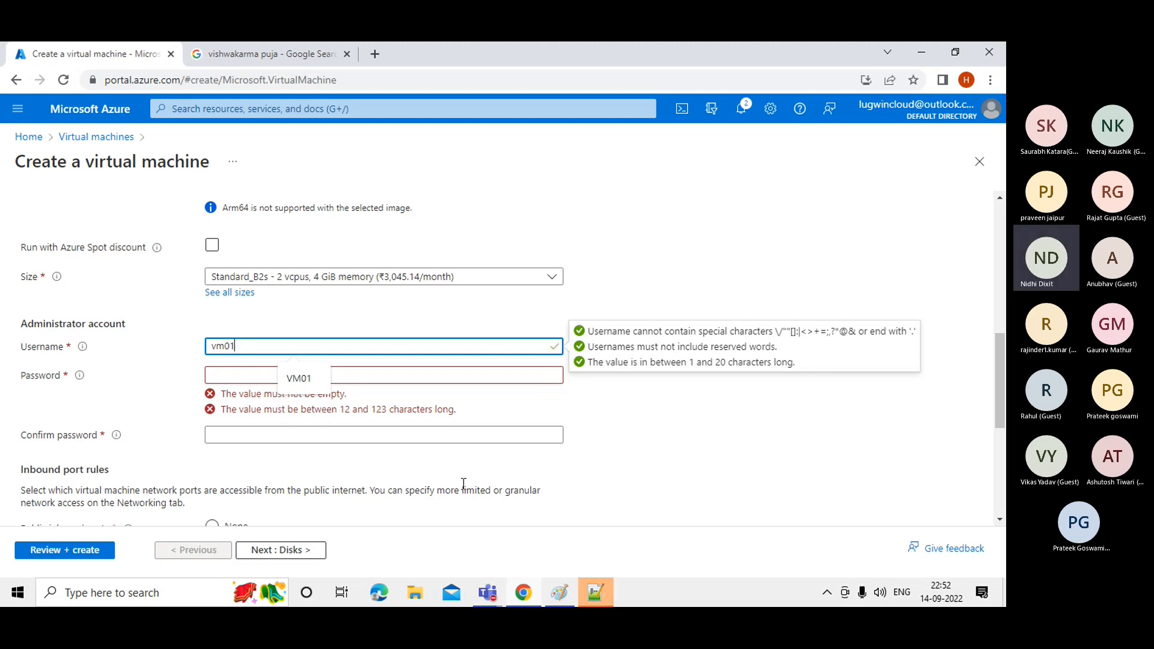
# Copy the saved password line from Notepad++ and paste it into the Azure Password field.
pyautogui.click(594, 594)
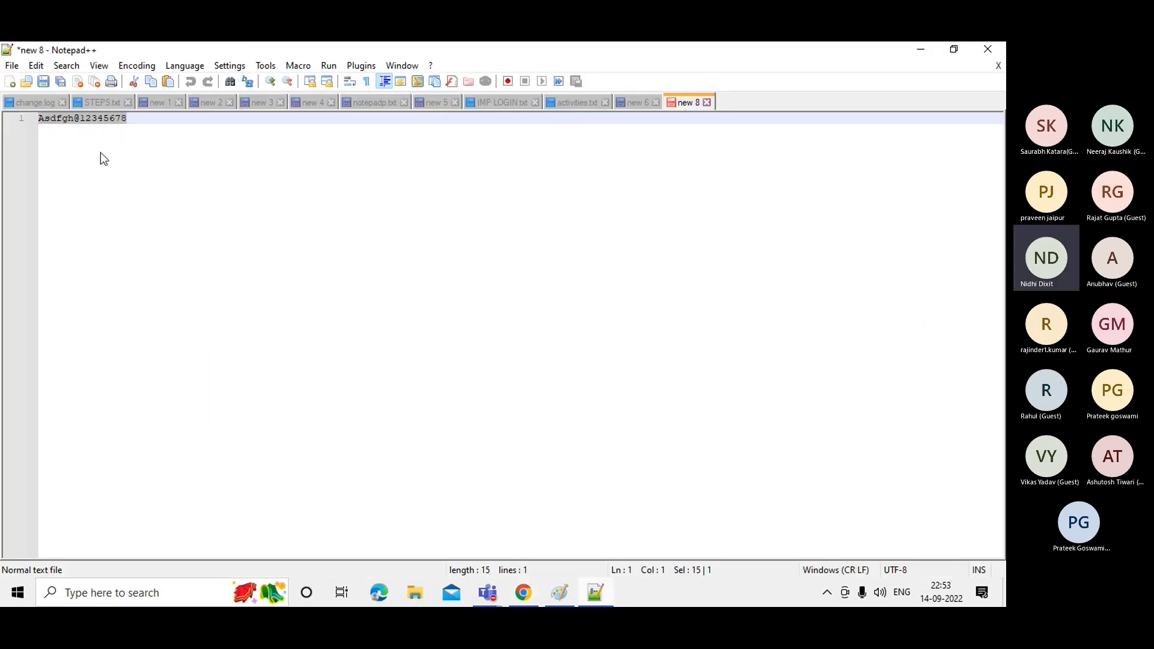
pyautogui.click(122, 136)
pyautogui.moveTo(127, 119); pyautogui.dragTo(24, 125)
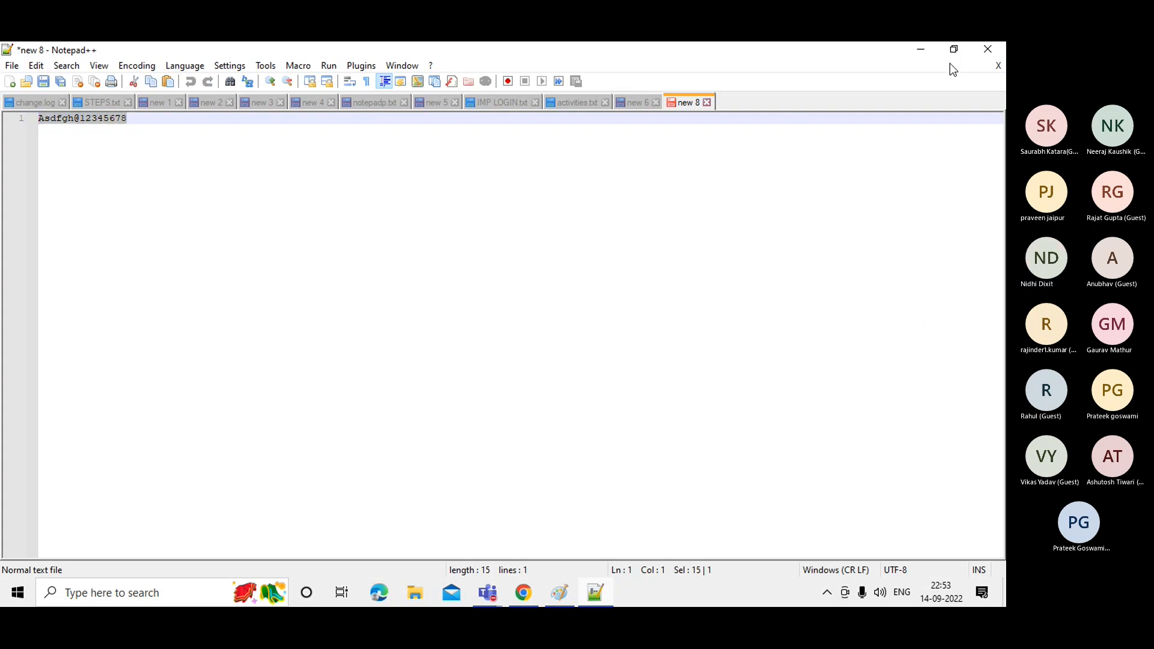
pyautogui.click(919, 50)
pyautogui.click(387, 374)
pyautogui.hotkey('ctrl', 'v')
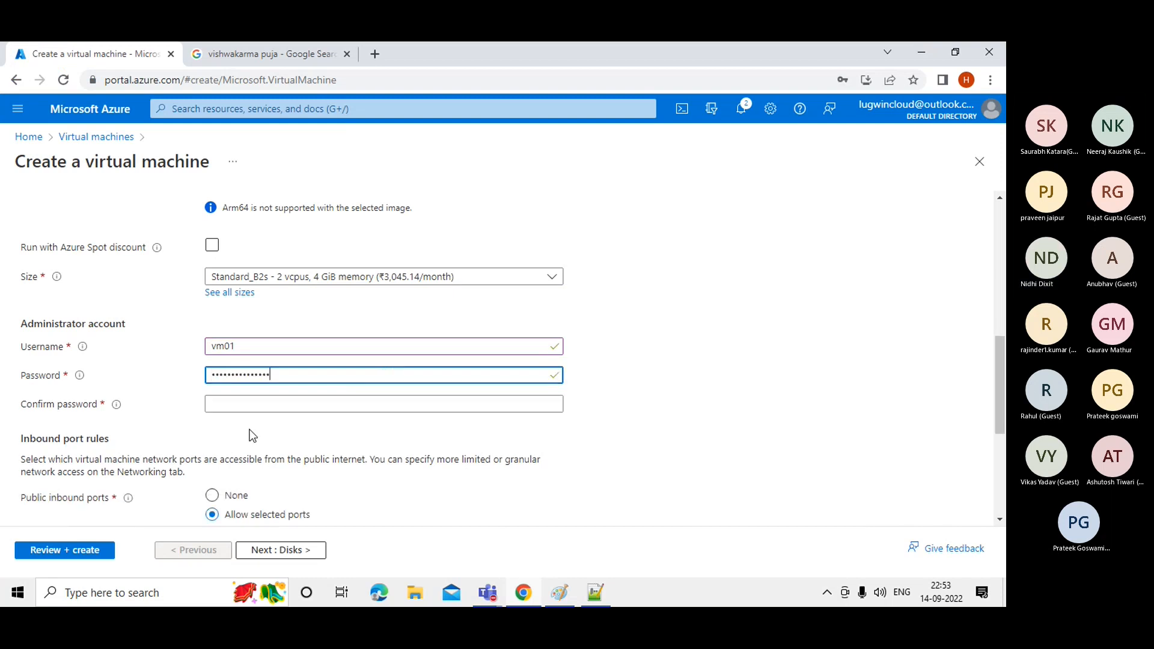
# Paste the same password into Confirm password, recheck Password, and scroll down to inbound ports.
pyautogui.click(224, 406)
pyautogui.hotkey('ctrl', 'v')
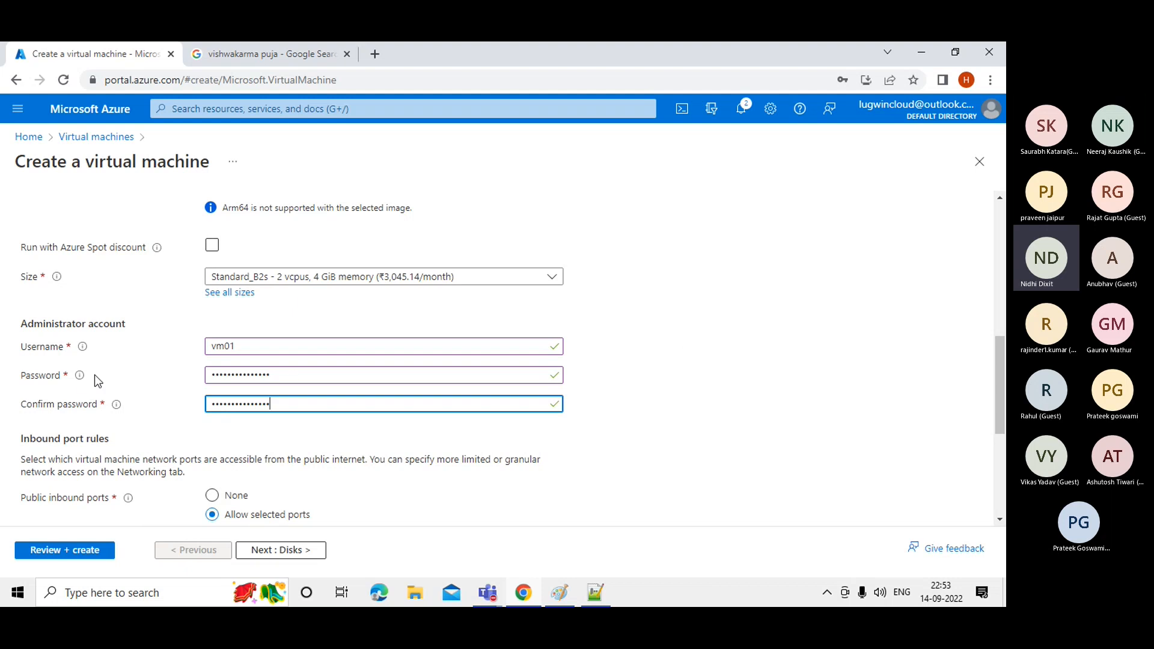
pyautogui.moveTo(81, 376)
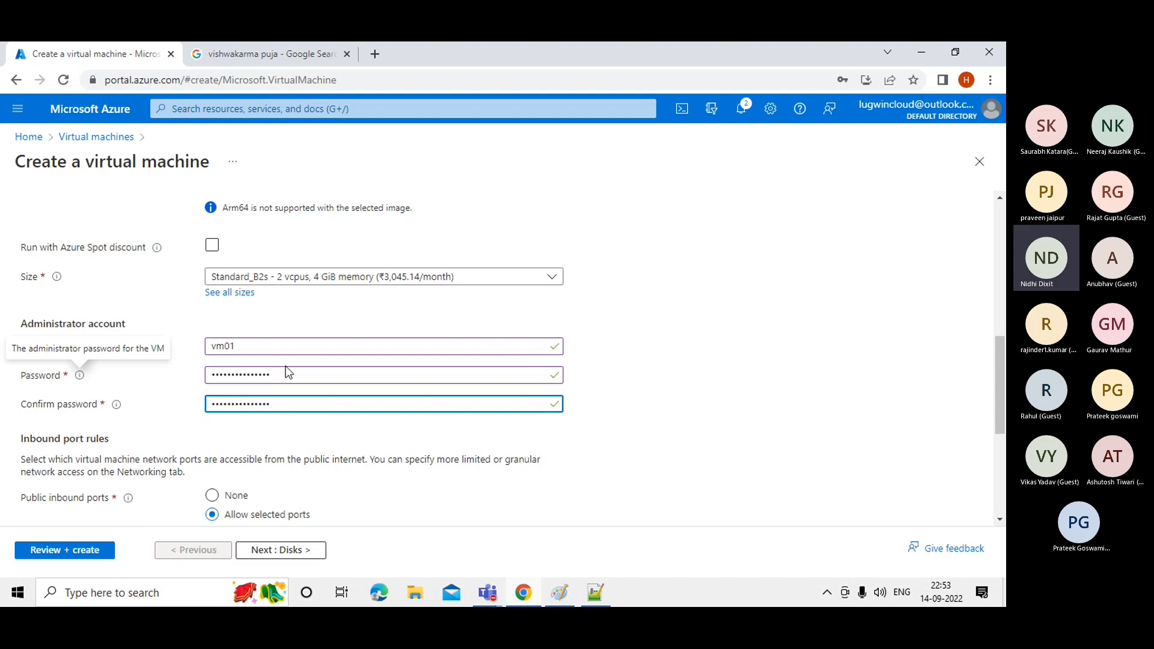
pyautogui.click(310, 379)
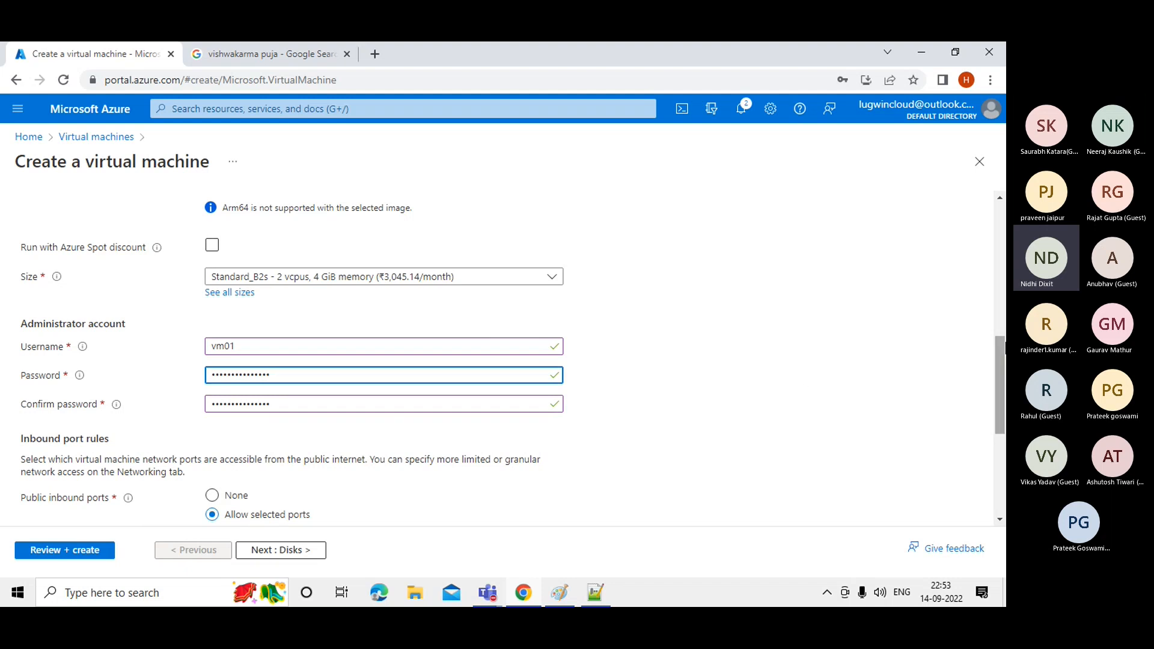
pyautogui.moveTo(1005, 352); pyautogui.dragTo(1005, 392)
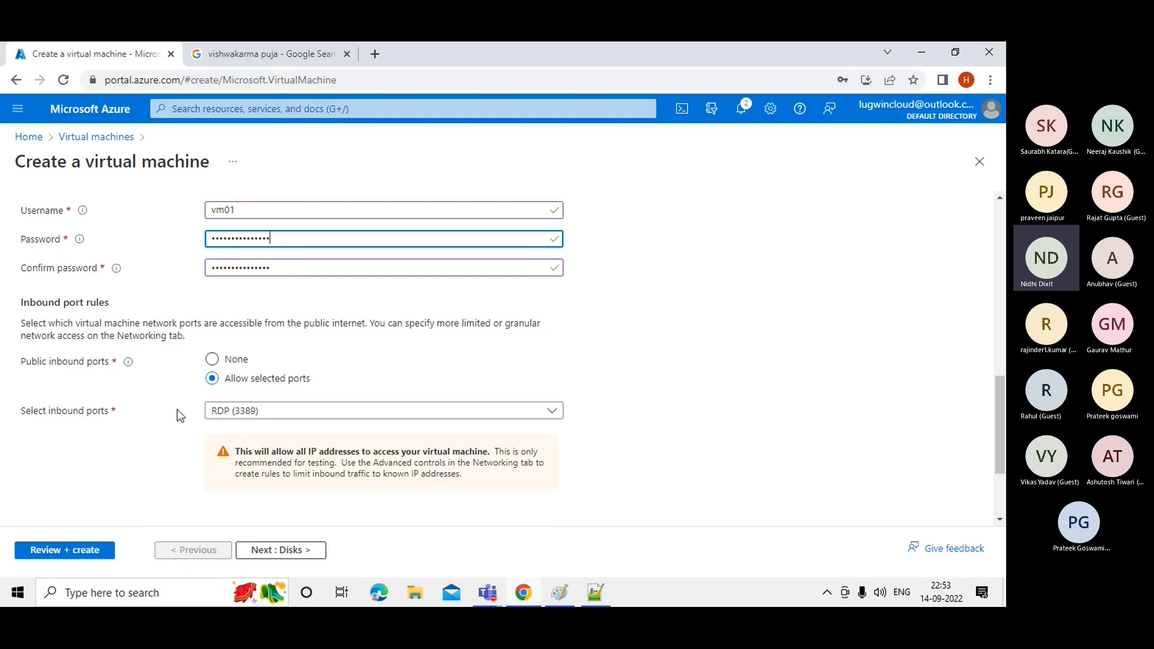
# Limit public inbound ports to RDP (3389) only, after briefly trying HTTPS (443).
pyautogui.click(246, 415)
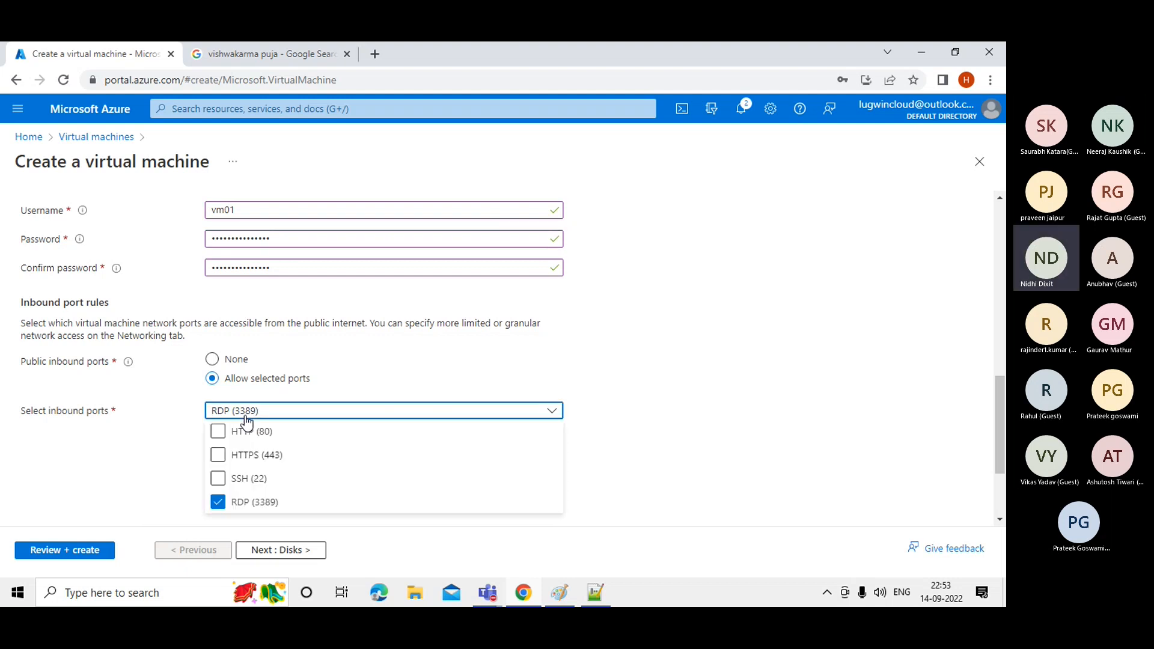
pyautogui.click(217, 507)
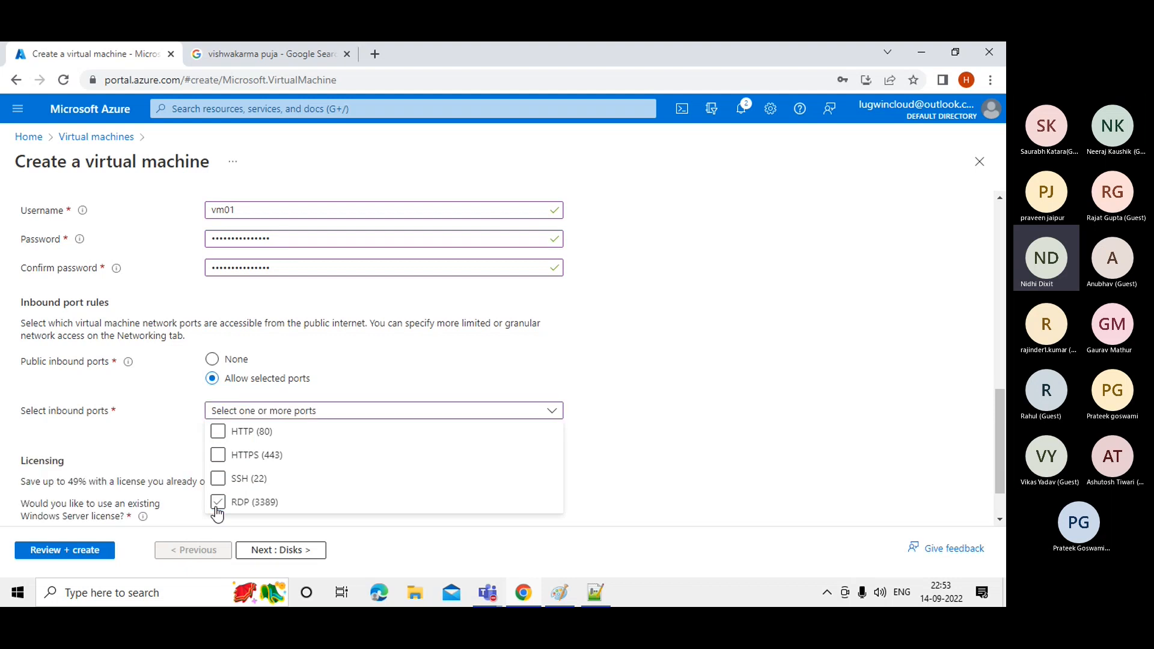
pyautogui.click(269, 456)
pyautogui.click(222, 506)
pyautogui.click(218, 502)
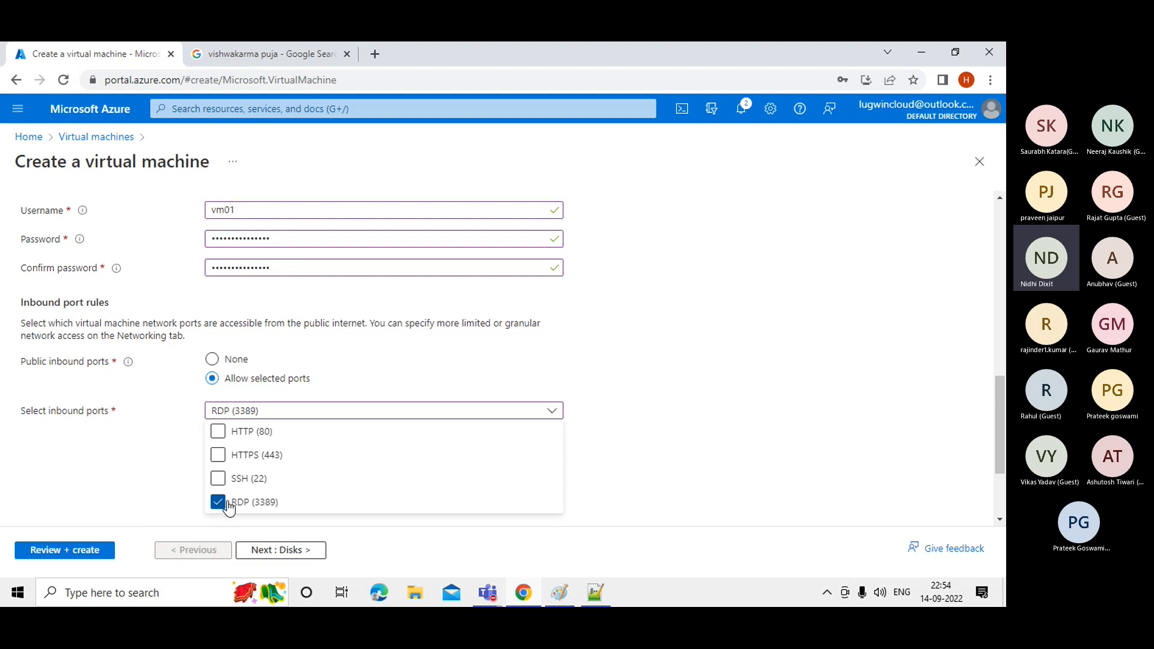
pyautogui.click(103, 451)
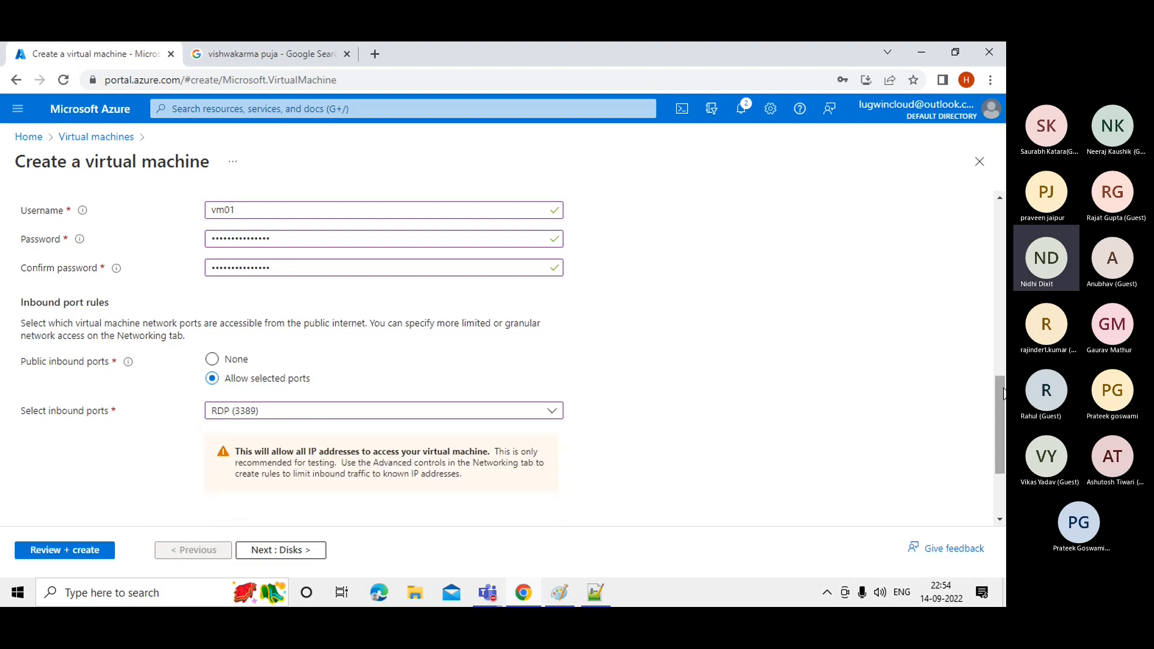
pyautogui.moveTo(998, 392); pyautogui.dragTo(1006, 430)
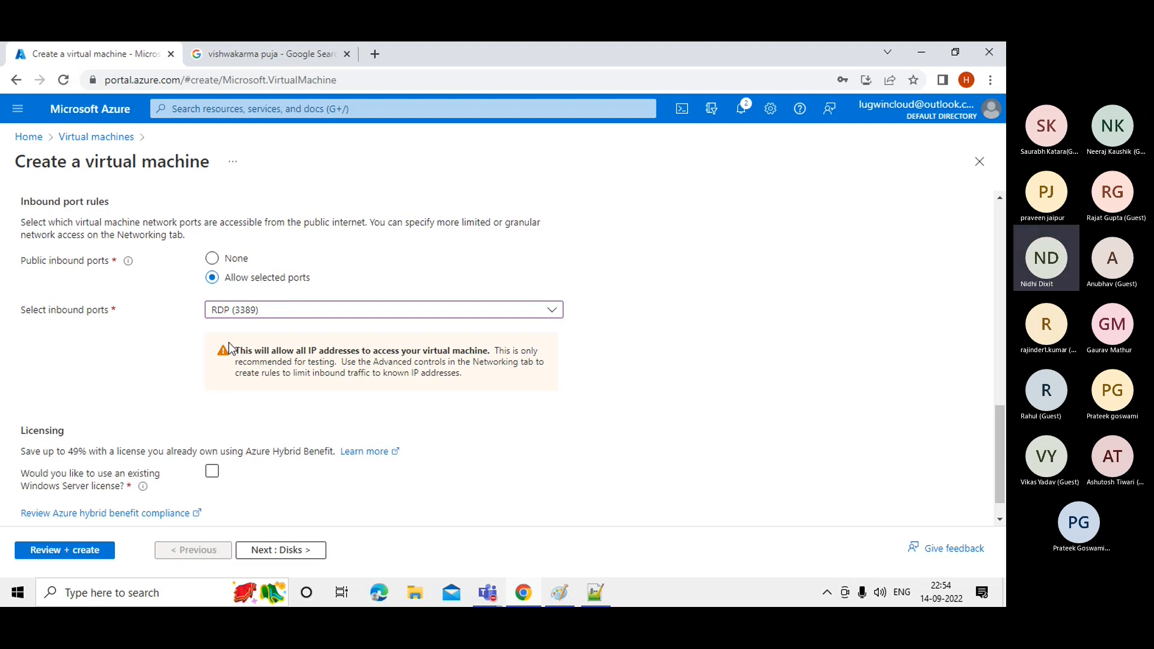
# Recheck the inbound ports list and scroll back to the top of the Basics tab.
pyautogui.click(259, 314)
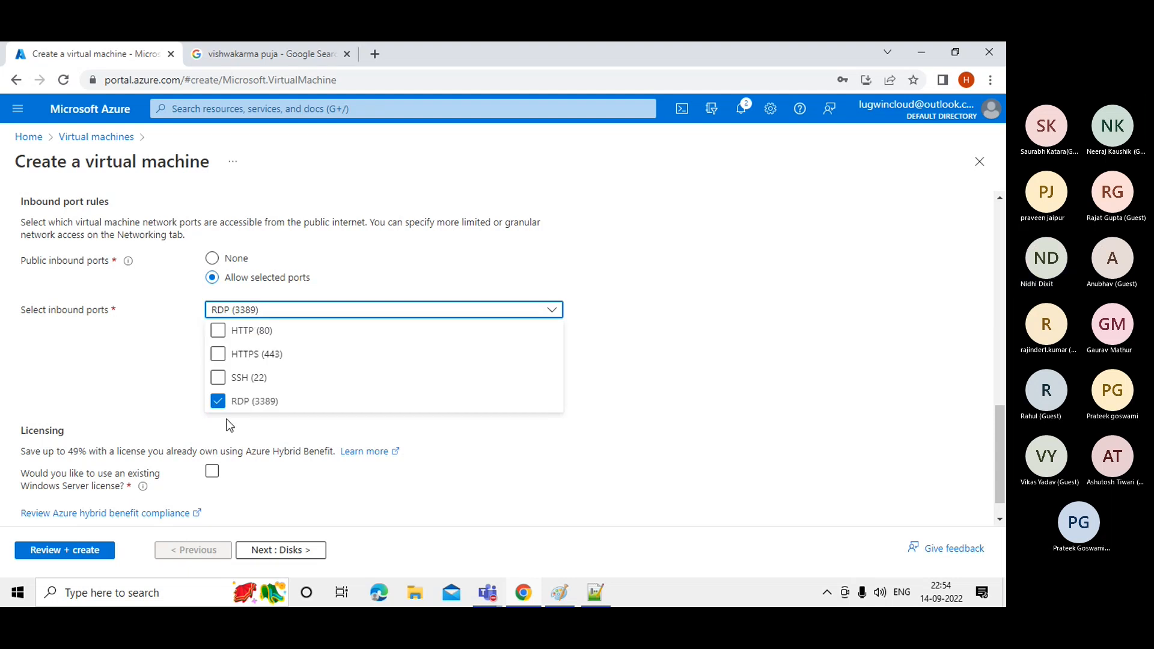
pyautogui.click(695, 357)
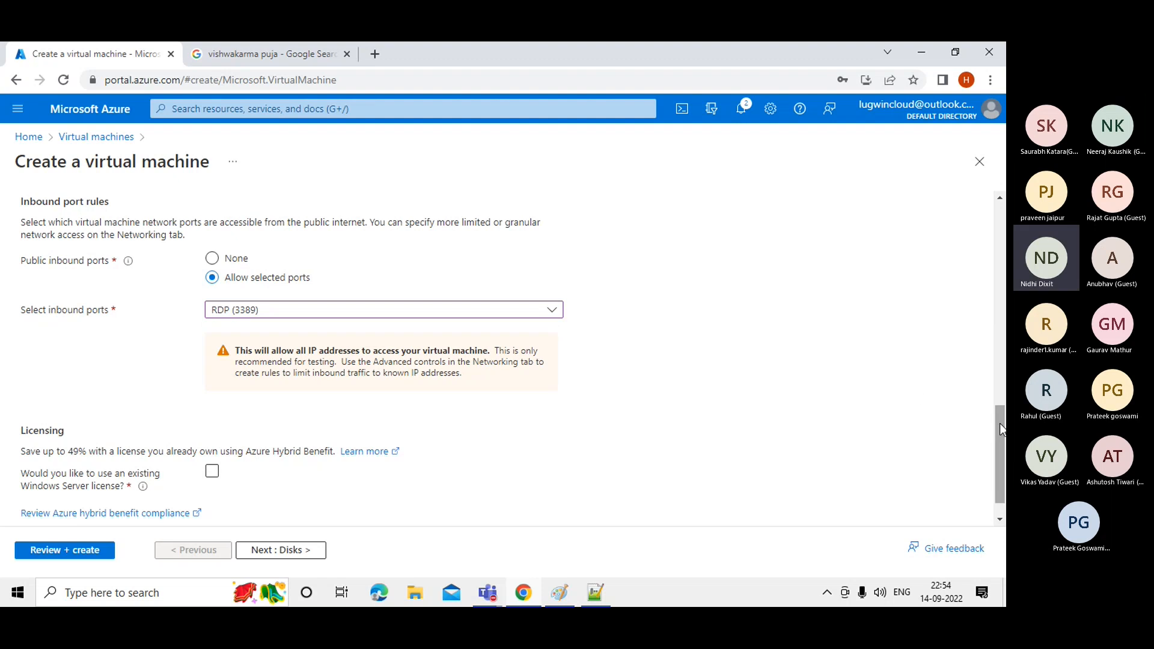
pyautogui.moveTo(998, 422); pyautogui.dragTo(1003, 226)
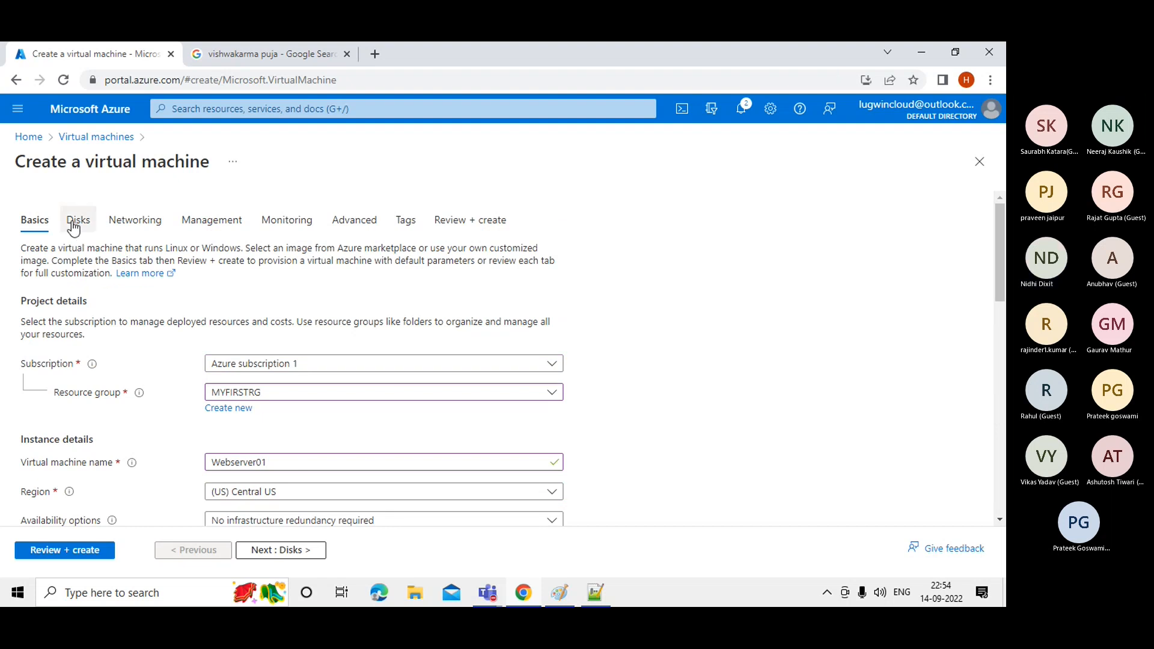
# Open the Disks tab, showing a Premium SSD OS disk with platform-managed key encryption.
pyautogui.click(258, 551)
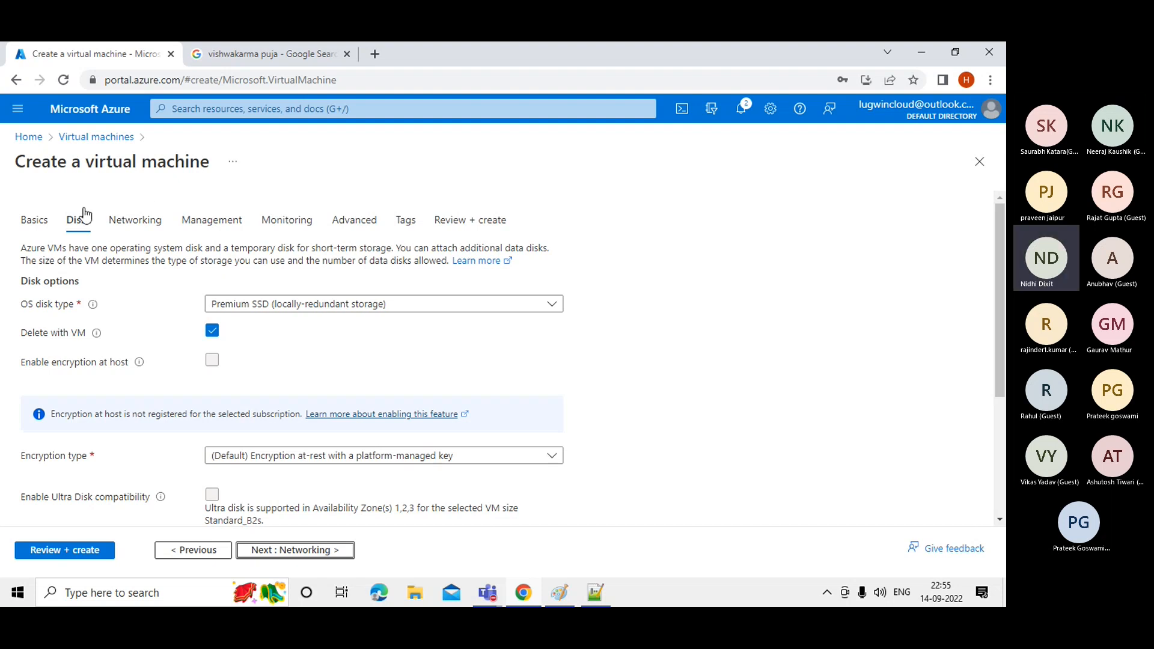
pyautogui.click(35, 224)
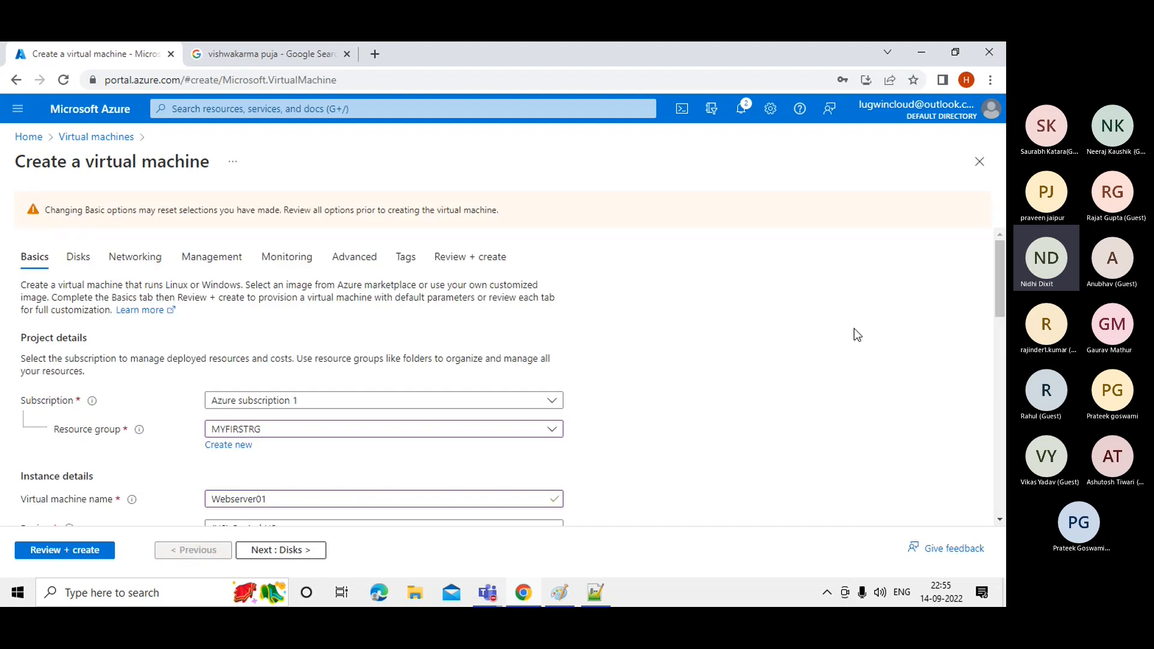
pyautogui.moveTo(1004, 272); pyautogui.dragTo(1003, 308)
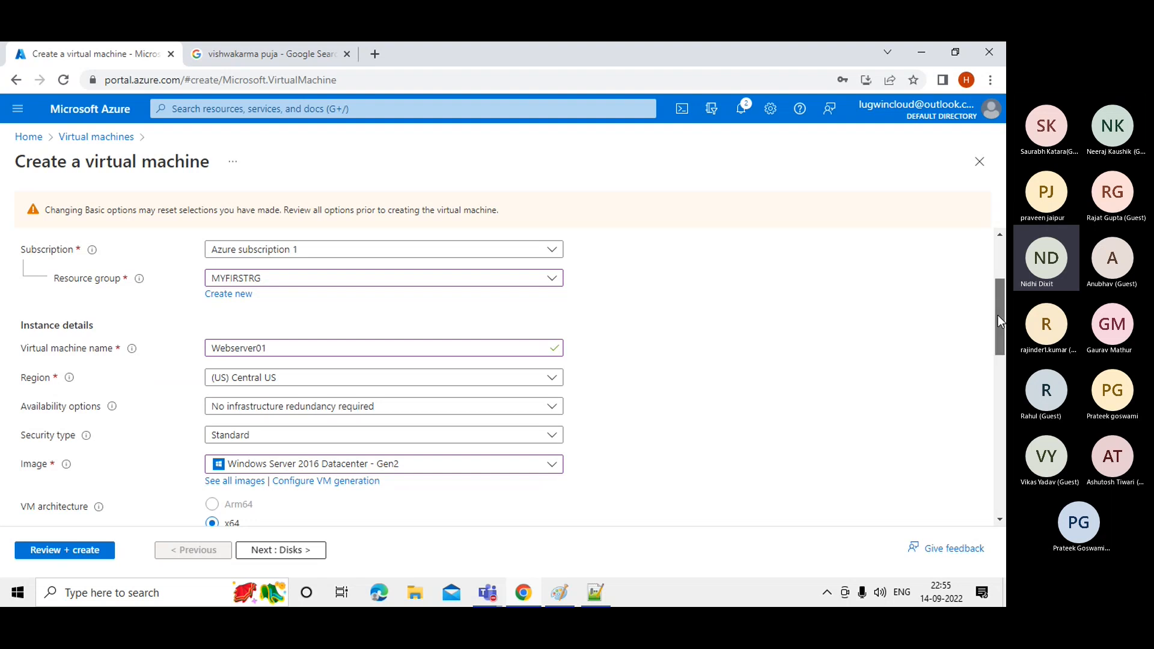
pyautogui.scroll(-2, 998, 315)
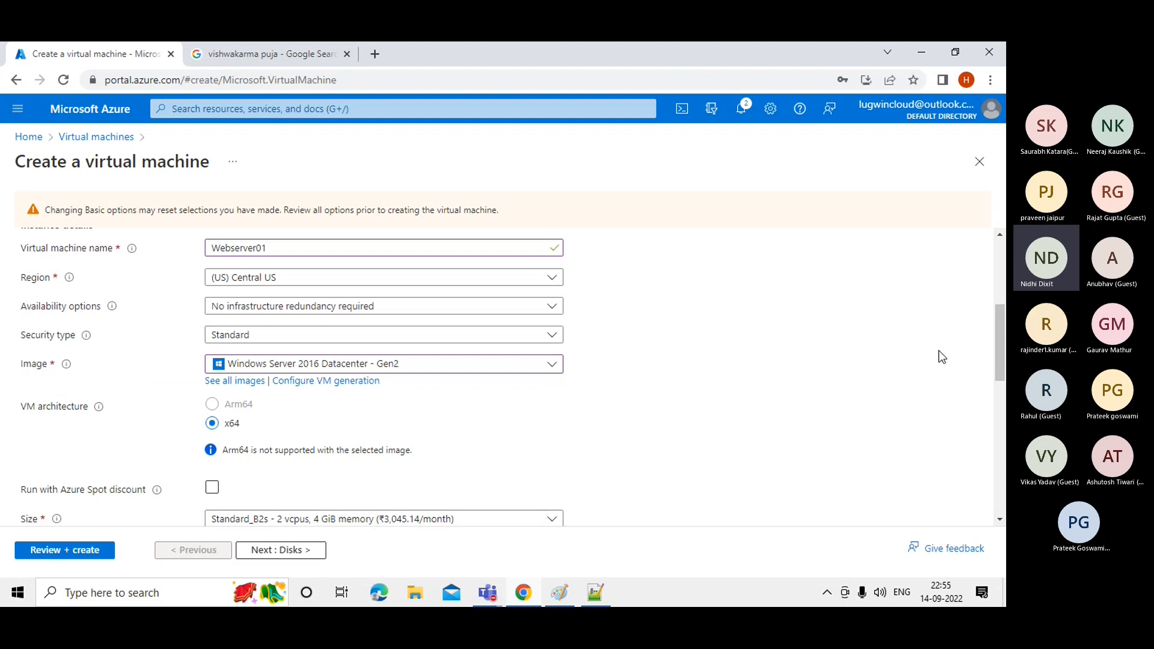
pyautogui.moveTo(998, 331); pyautogui.dragTo(983, 243)
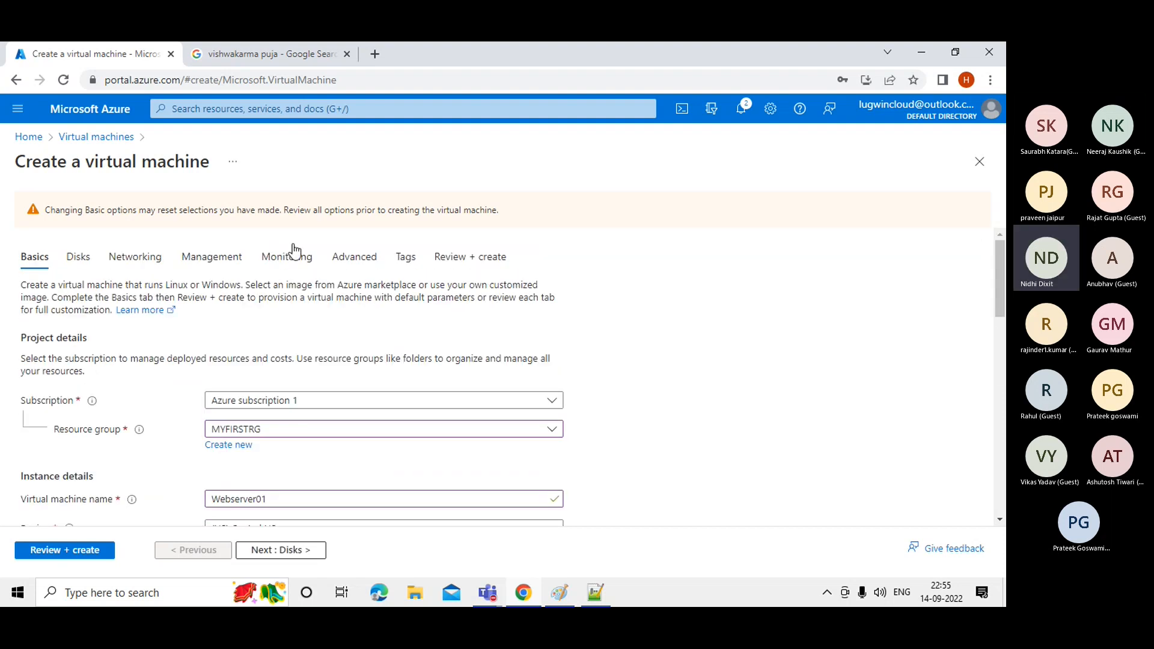
pyautogui.click(91, 261)
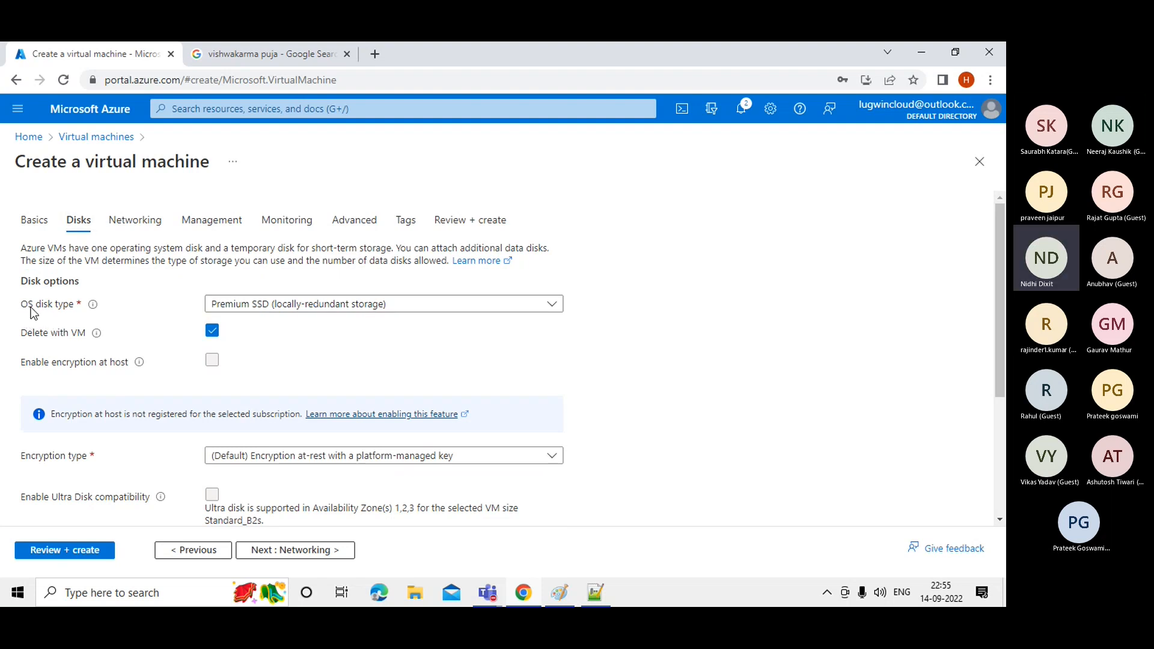
# Set the OS disk type to Standard SSD (locally-redundant storage), then return to Basics.
pyautogui.click(232, 307)
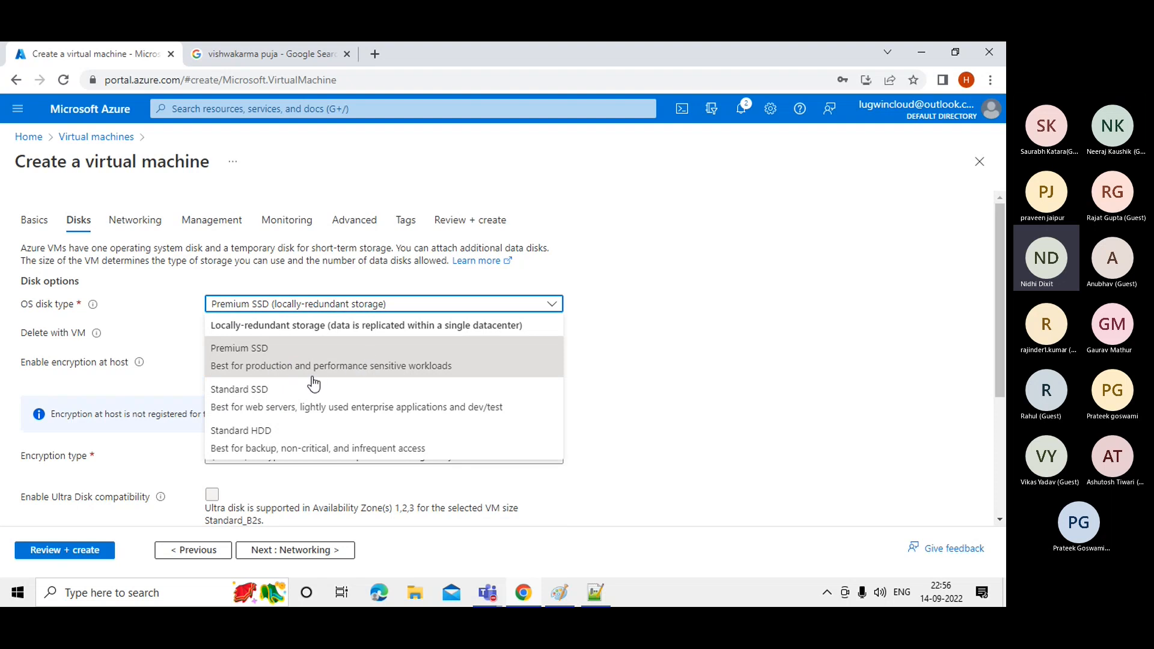
pyautogui.click(303, 412)
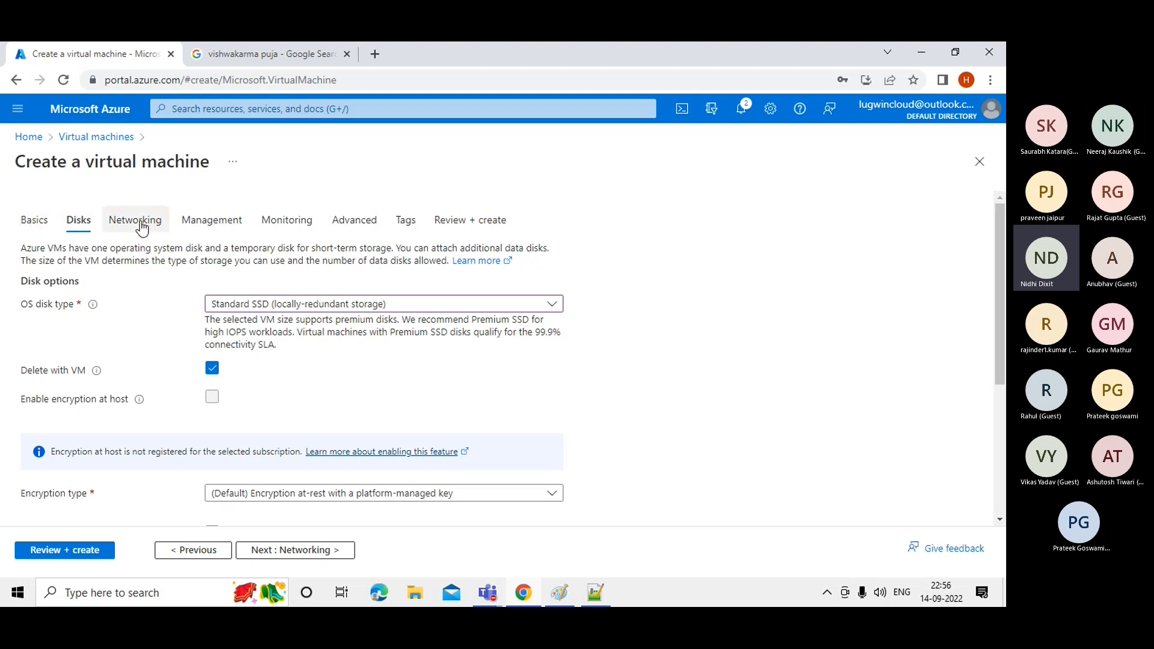
pyautogui.click(35, 220)
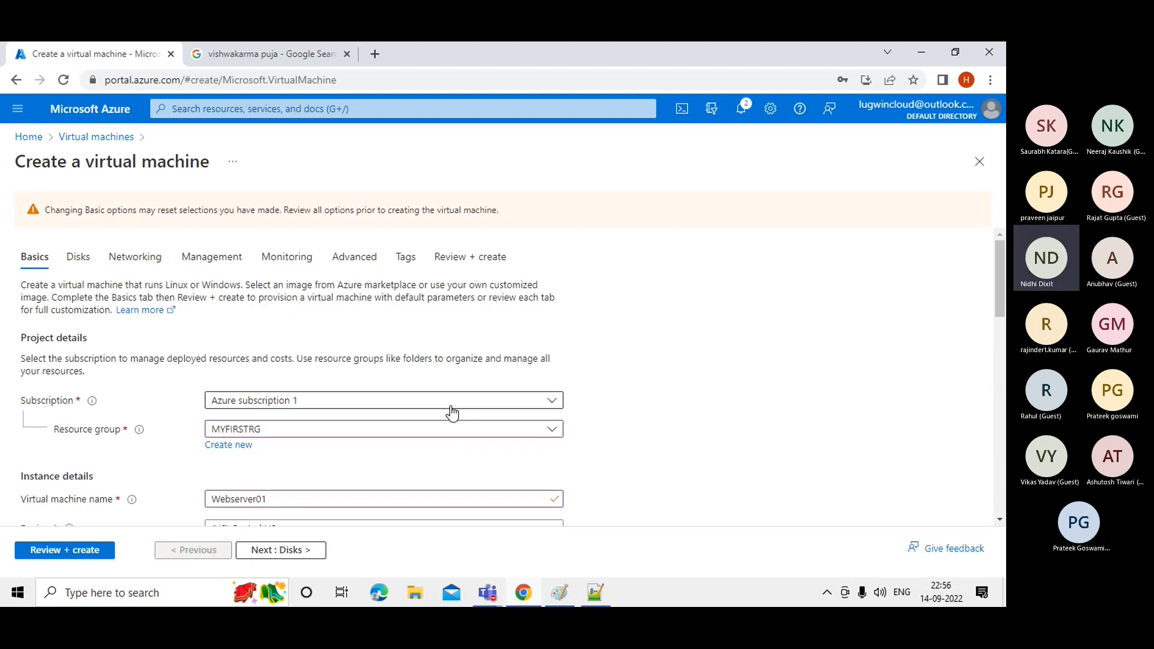
# Look over Basics, then go via Disks to Networking with VNET01, SUBNET01 and Webserver01-ip.
pyautogui.scroll(-2, 1003, 300)
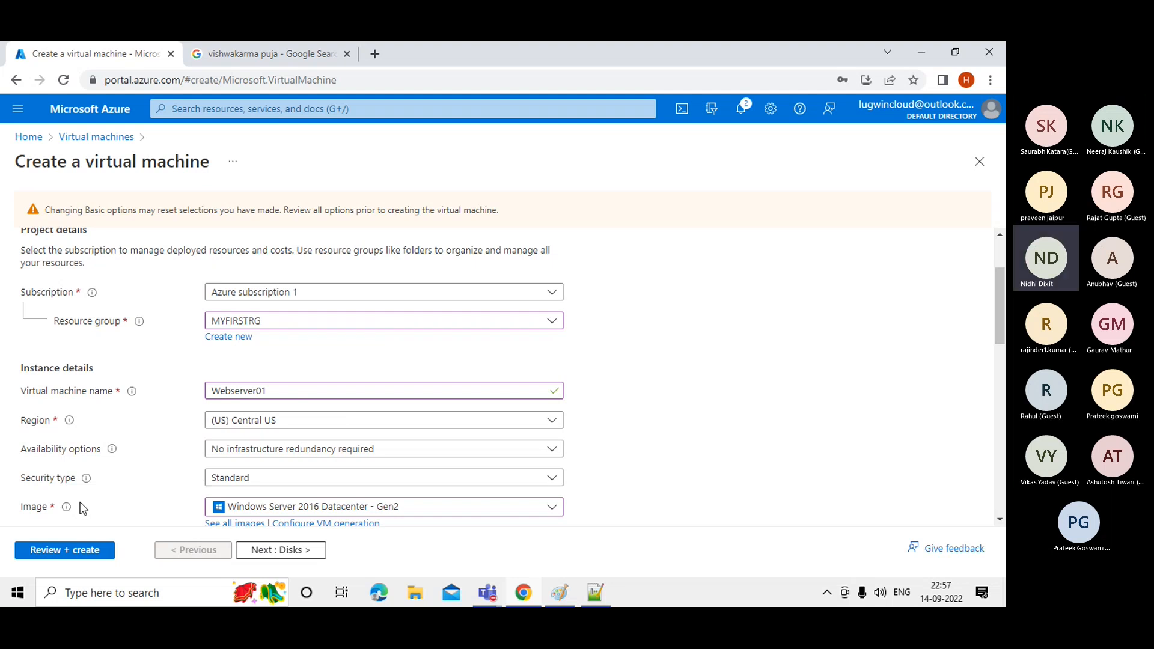
pyautogui.scroll(2, 989, 237)
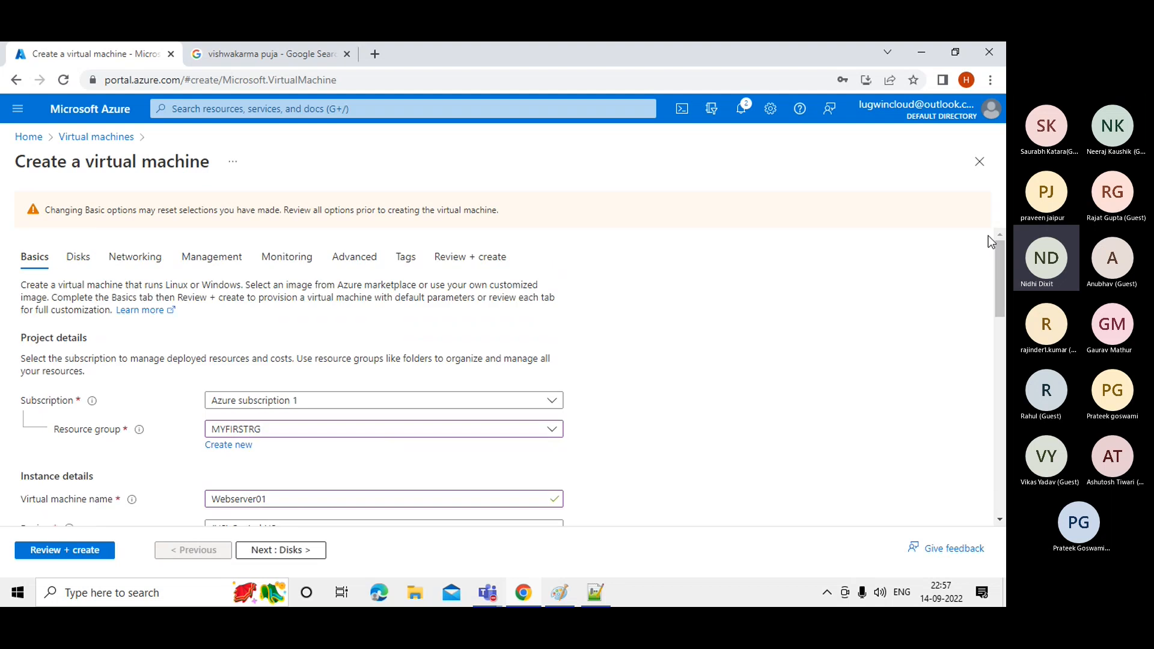
pyautogui.click(69, 262)
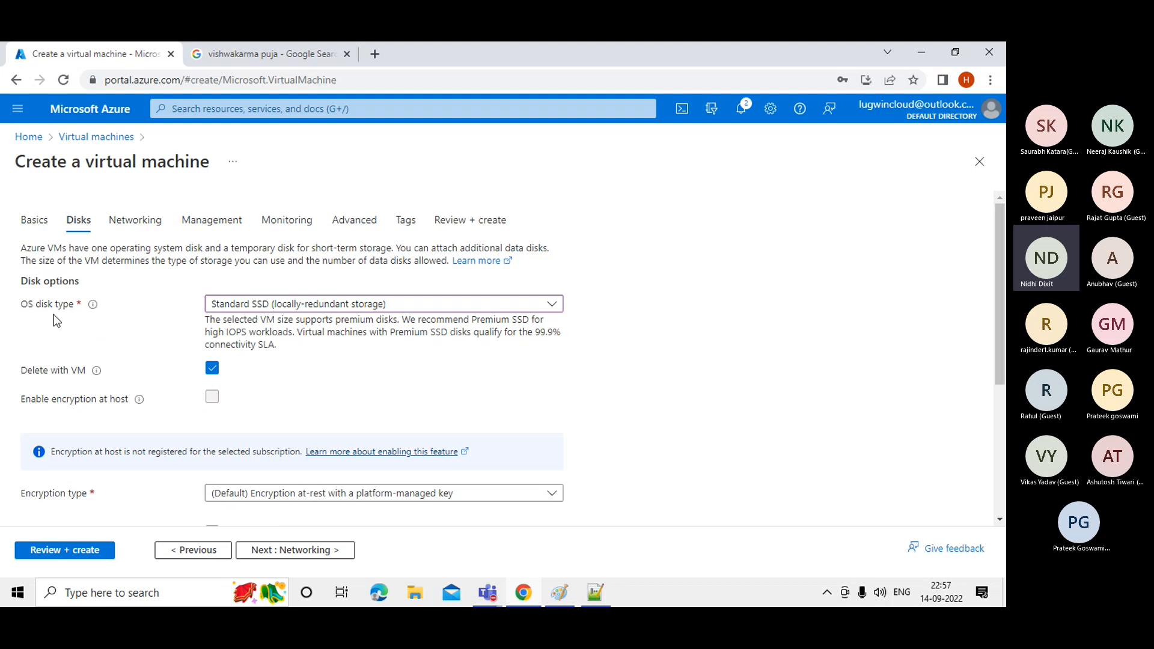
pyautogui.moveTo(89, 314)
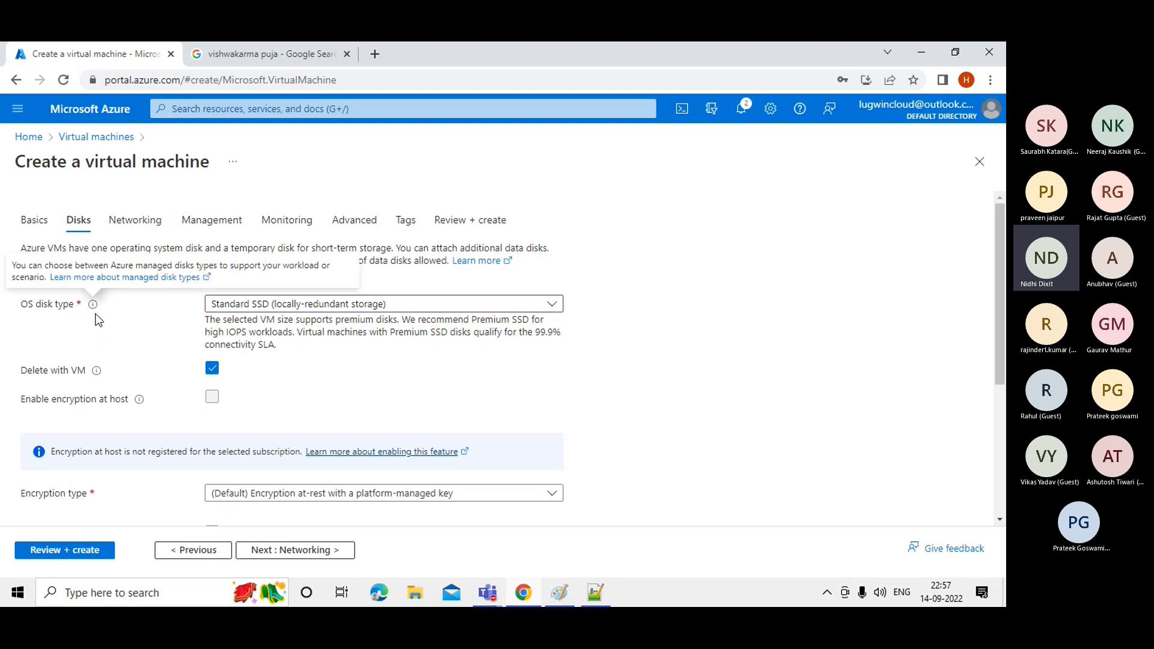
pyautogui.click(132, 224)
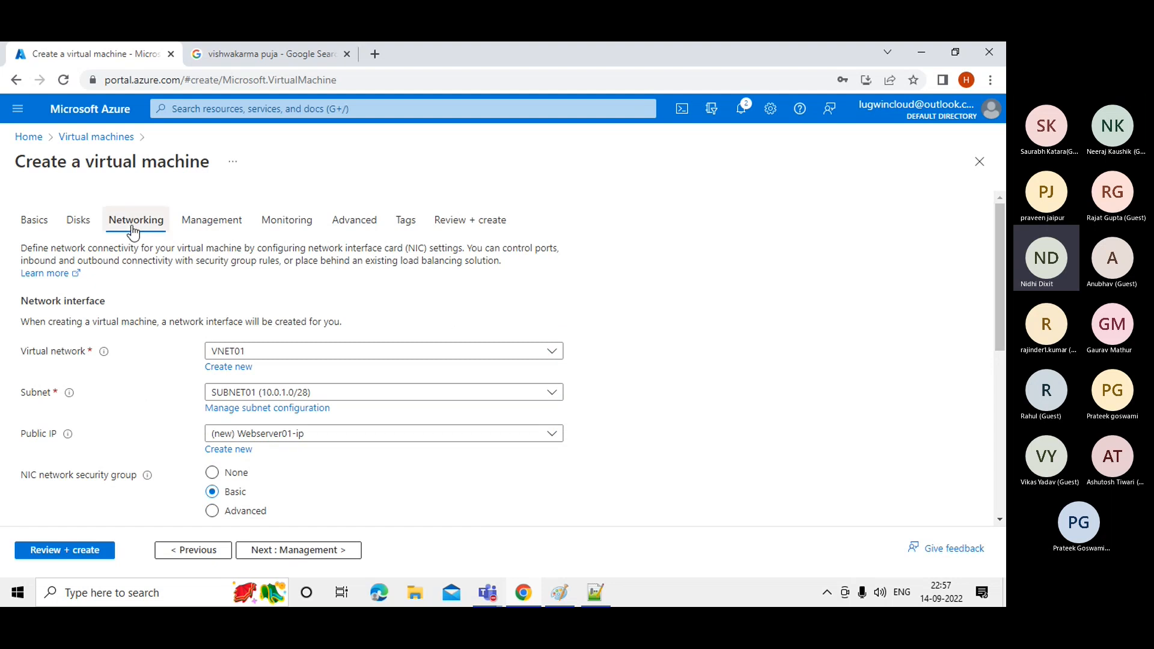
# Go back to Networking and choose VNET01 as the virtual network.
pyautogui.click(78, 223)
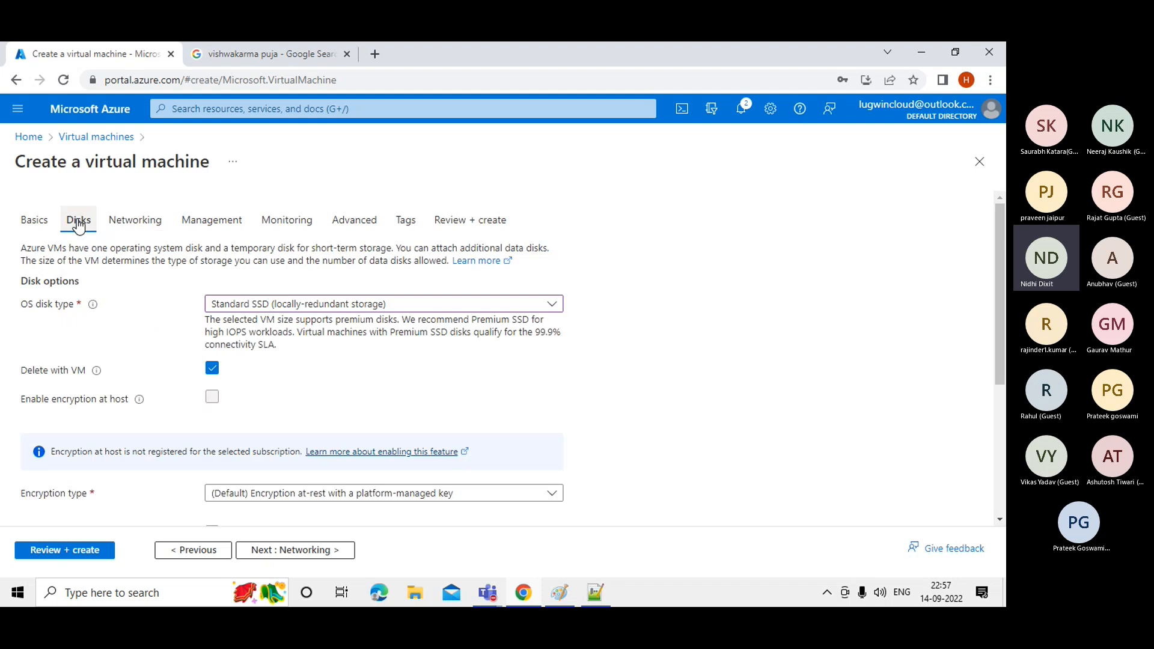
pyautogui.moveTo(1002, 305); pyautogui.dragTo(1005, 408)
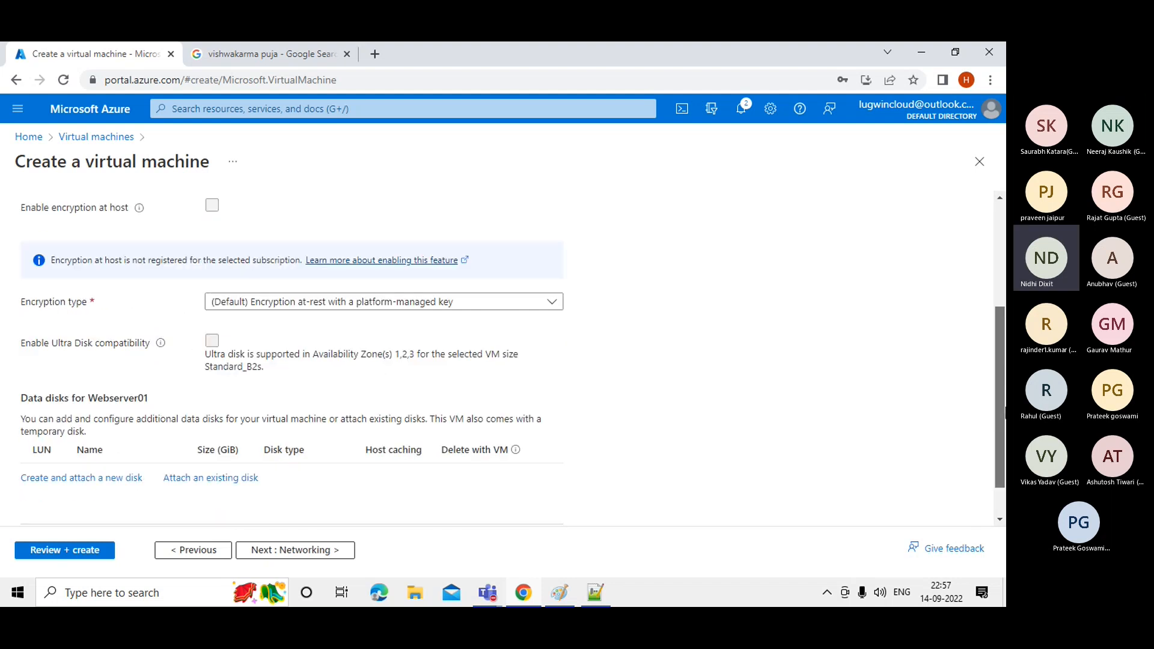
pyautogui.scroll(4, 983, 207)
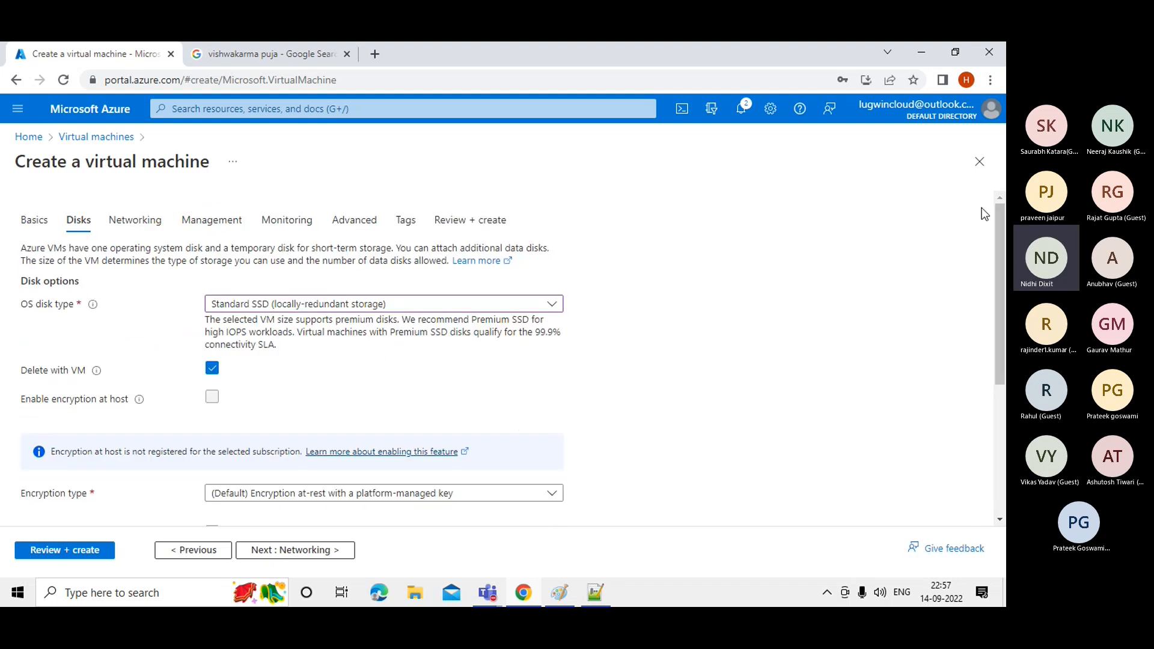
pyautogui.click(148, 226)
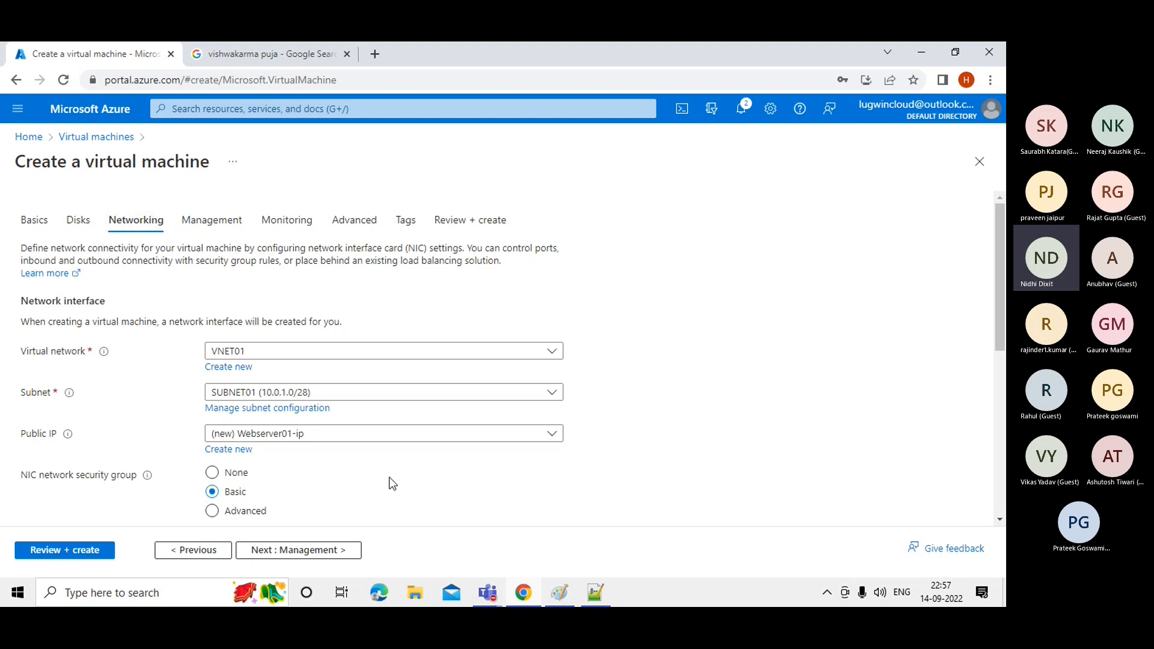
pyautogui.click(248, 358)
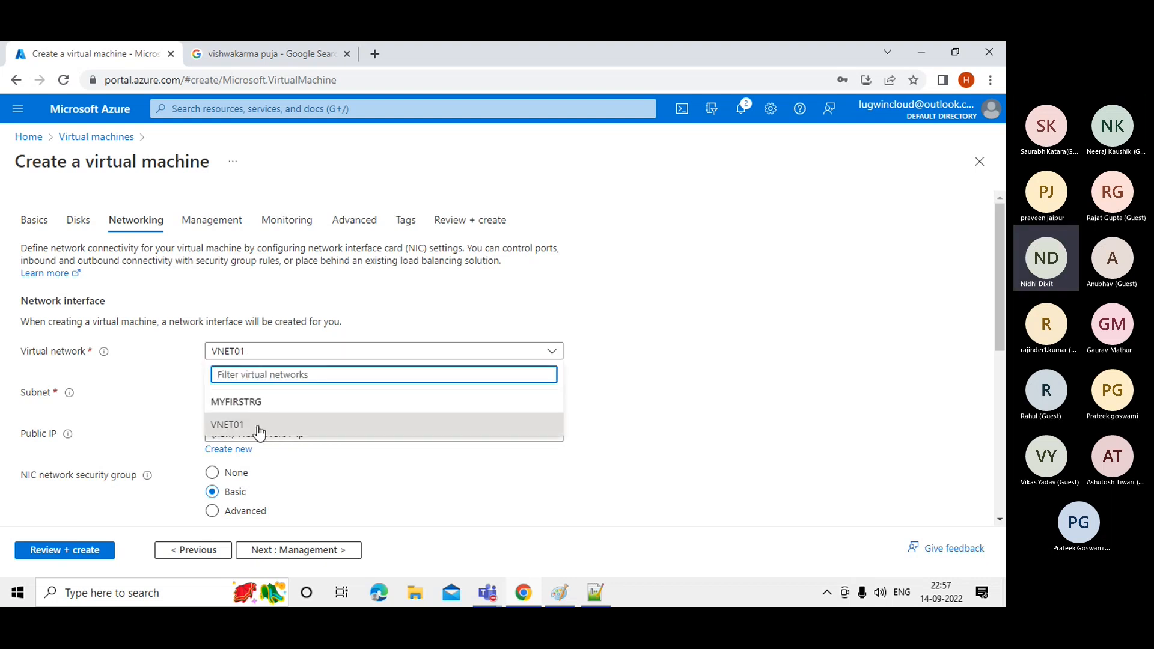
pyautogui.click(242, 432)
pyautogui.click(242, 430)
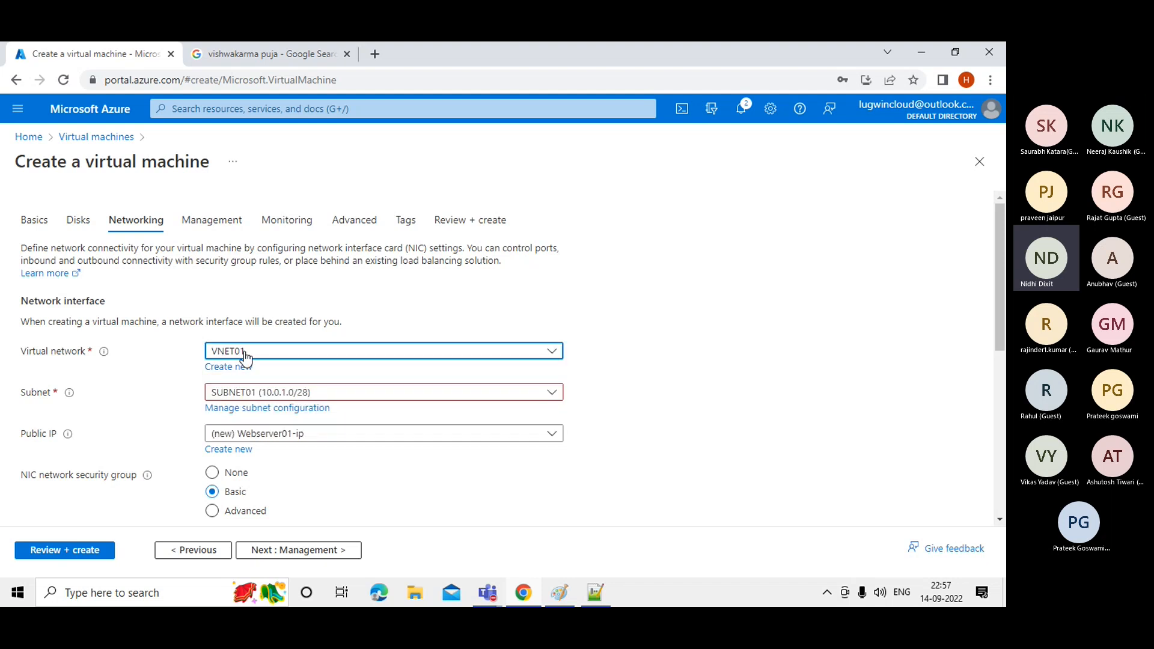
# Select SUBNET01 (10.0.1.0/28) as the VM's subnet.
pyautogui.click(374, 398)
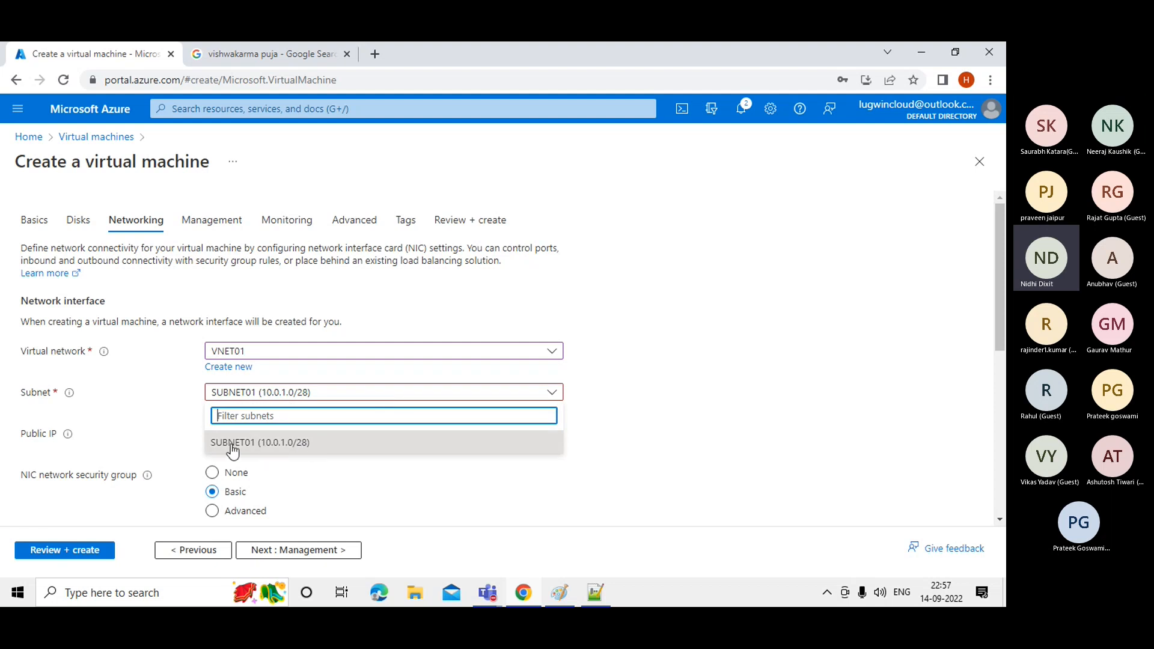
pyautogui.click(272, 446)
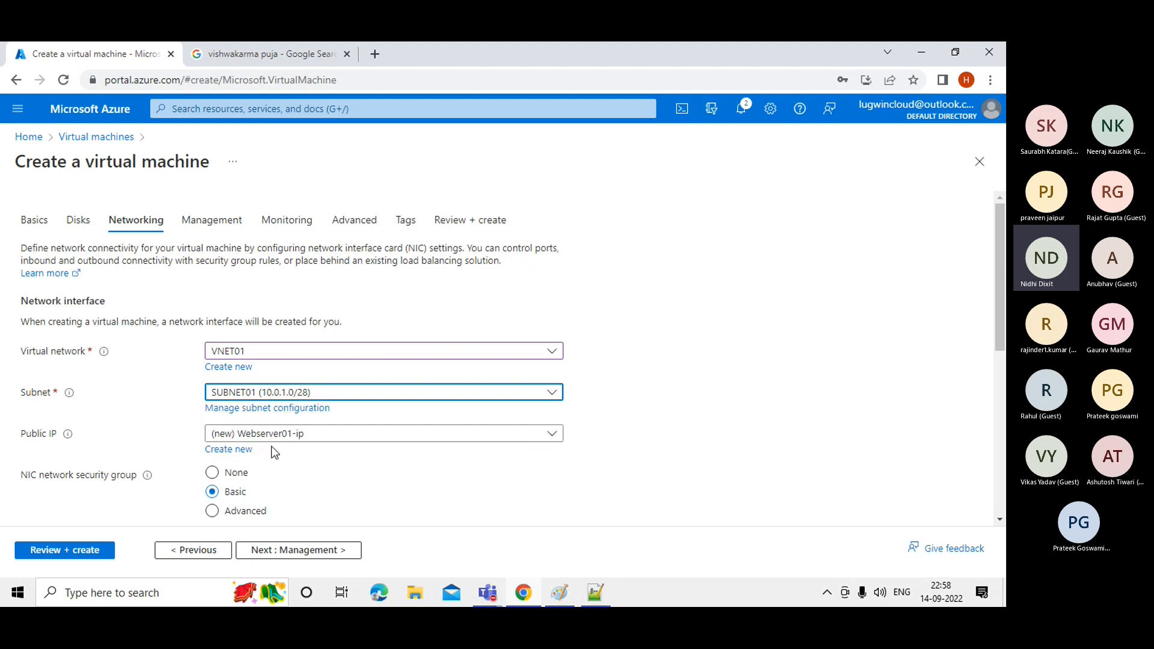
pyautogui.click(264, 396)
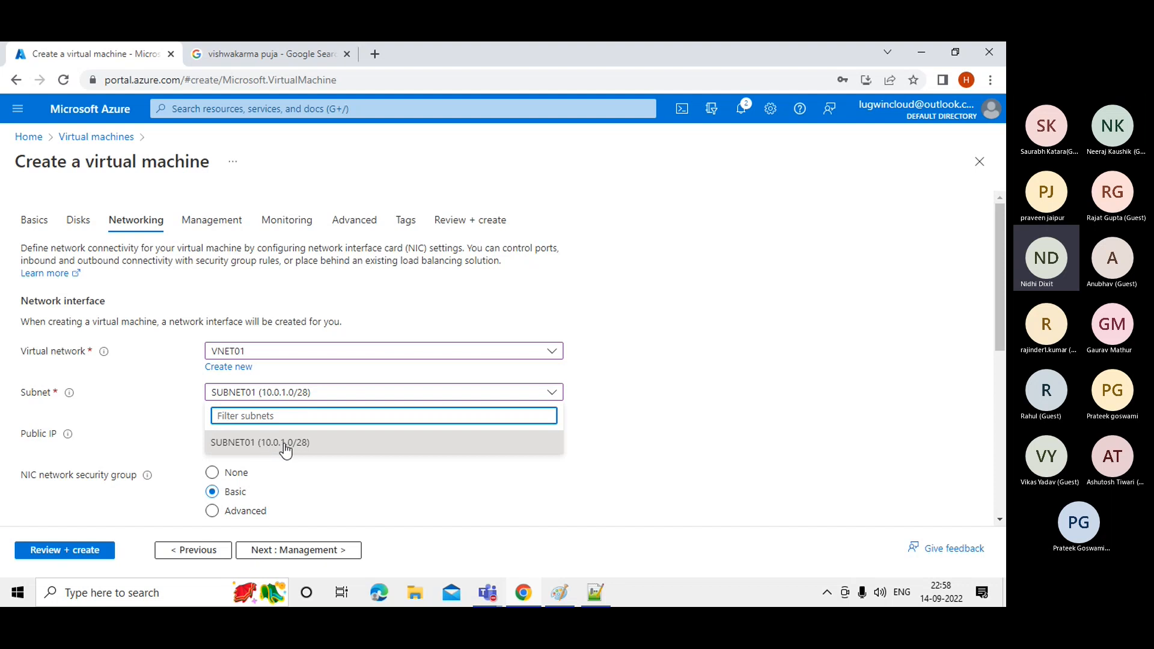
pyautogui.click(318, 448)
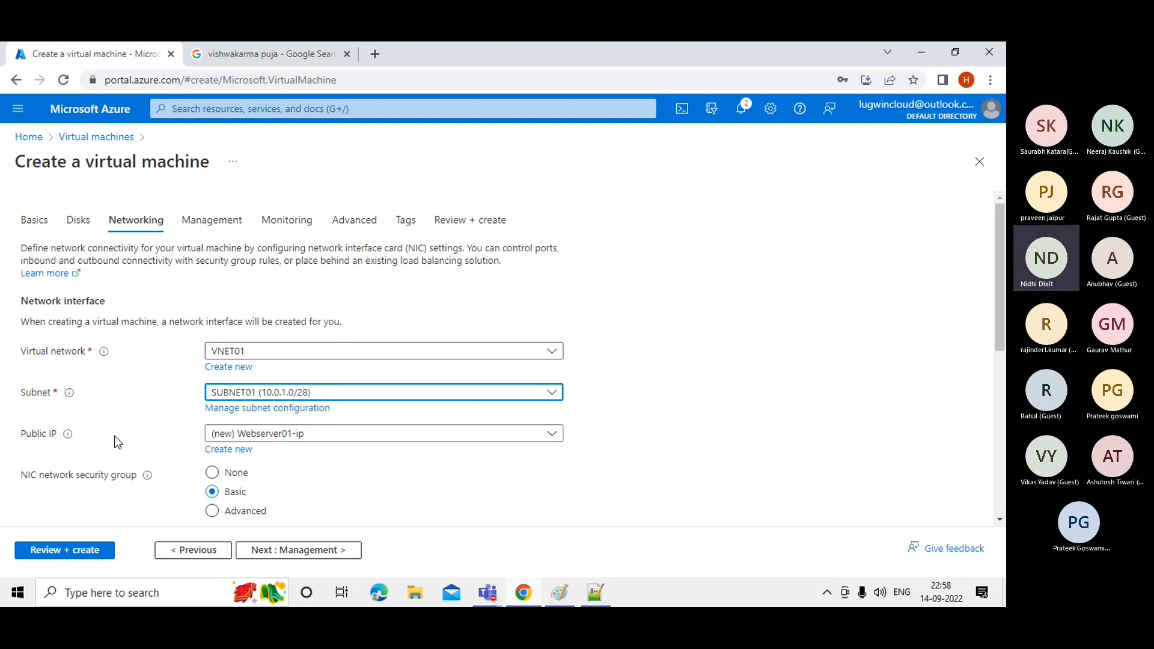
pyautogui.scroll(-1, 1002, 343)
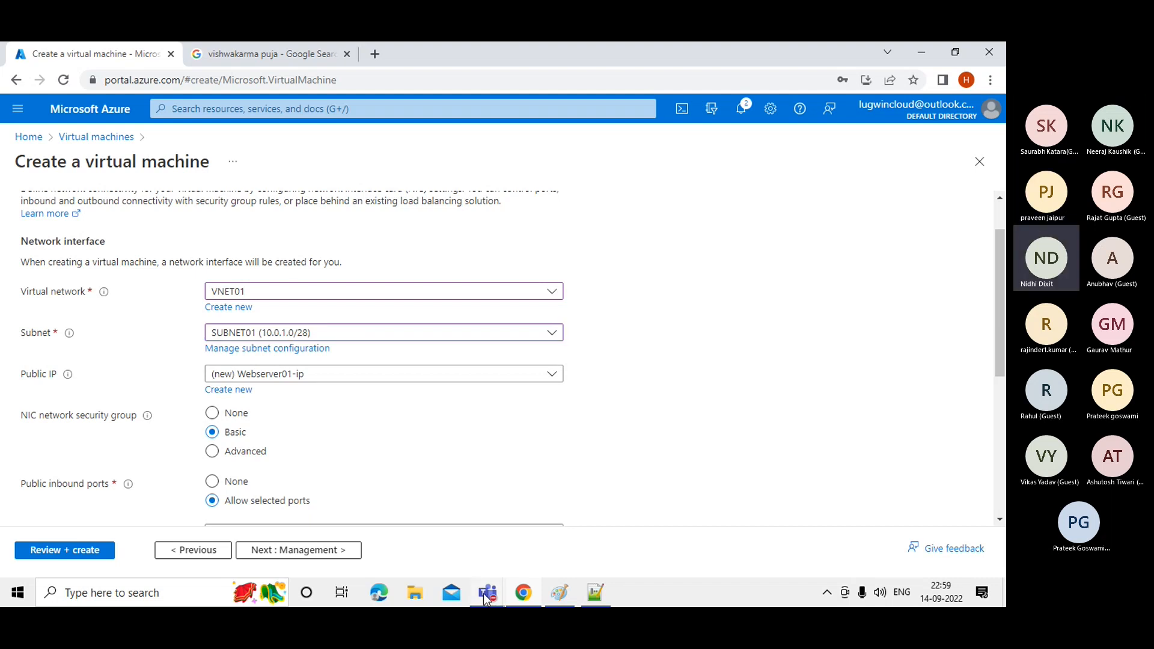
# Bring the Teams meeting forward, admit the lobby guest, then minimize Teams.
pyautogui.moveTo(486, 598)
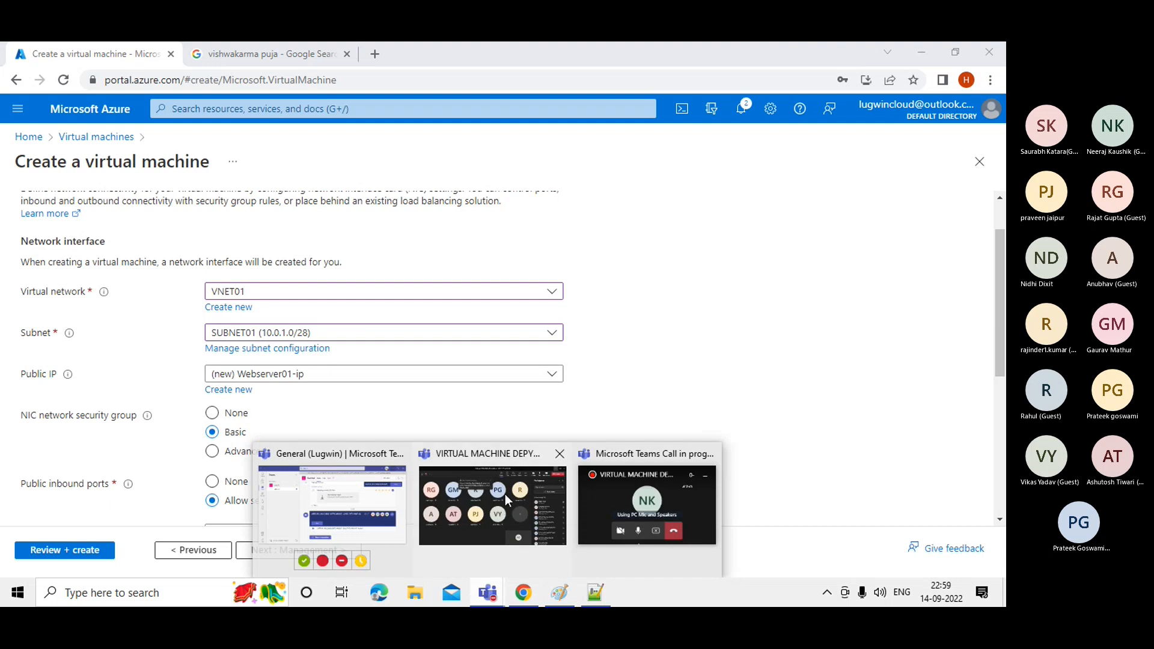
pyautogui.moveTo(505, 494)
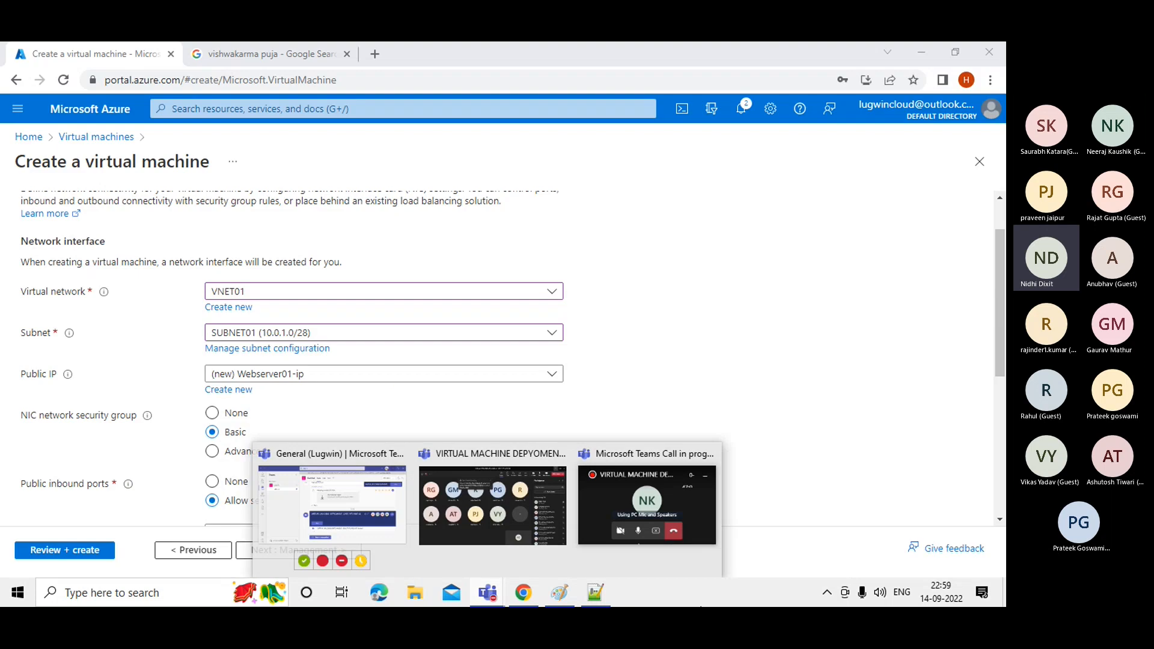
pyautogui.click(739, 325)
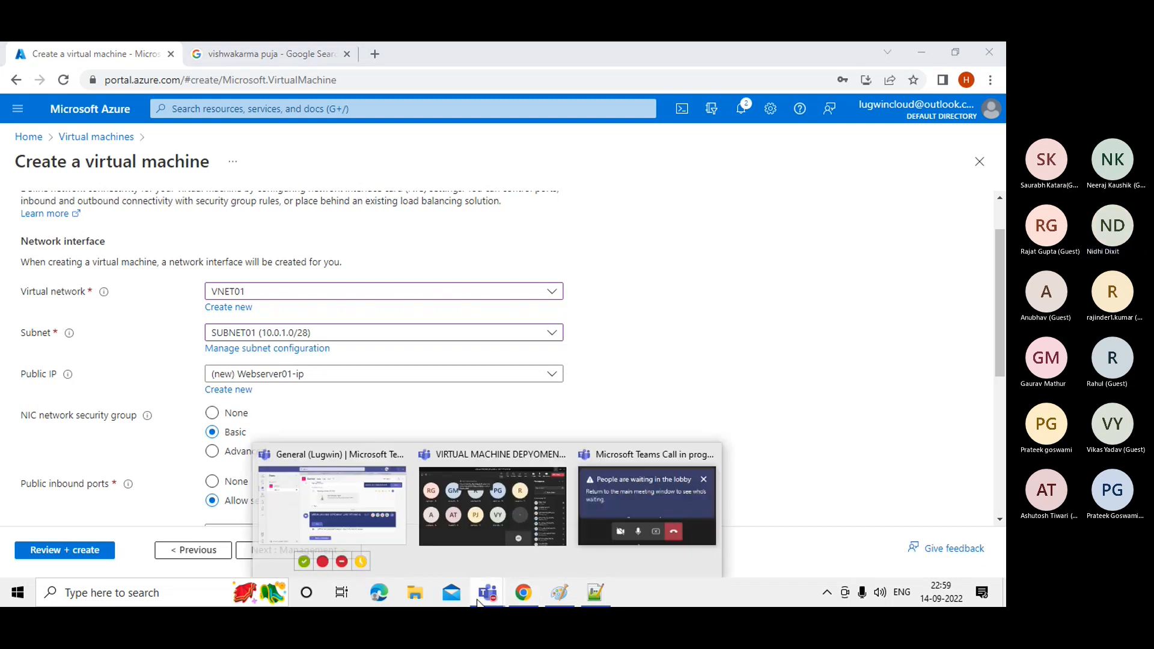
pyautogui.click(482, 508)
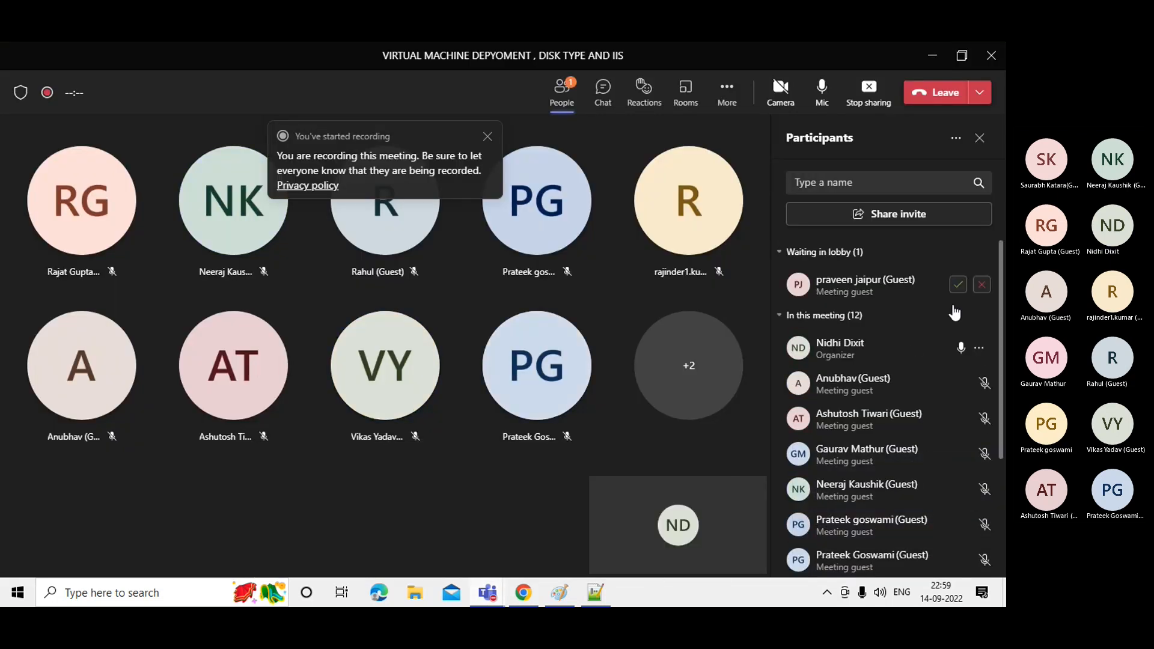
pyautogui.click(957, 285)
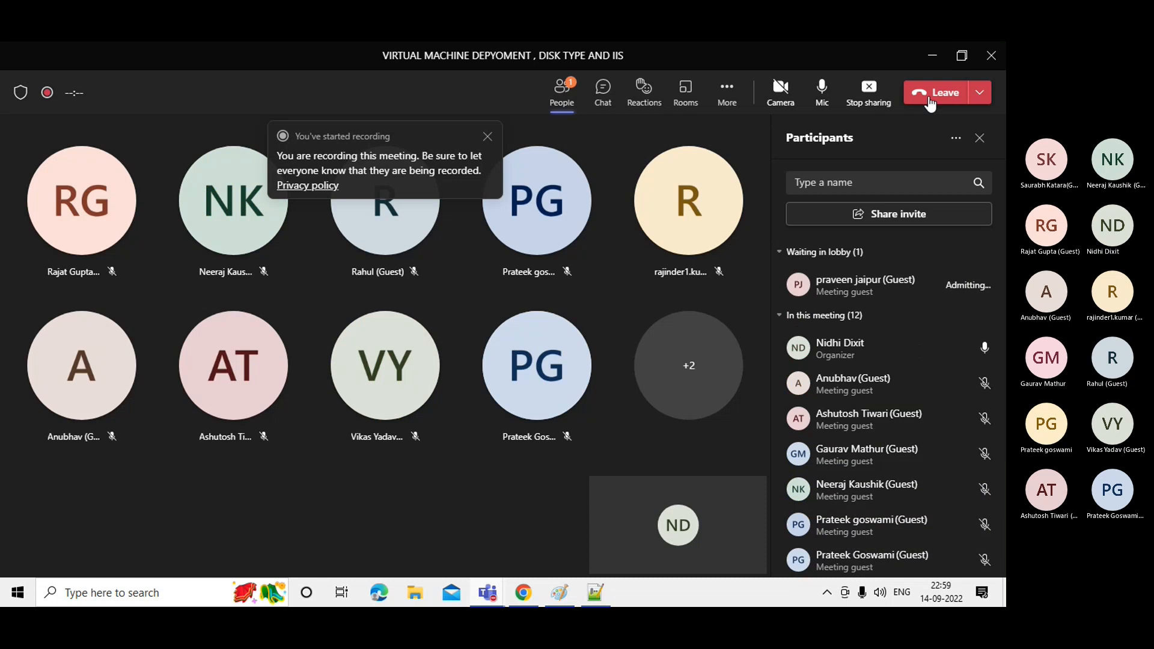
pyautogui.click(932, 58)
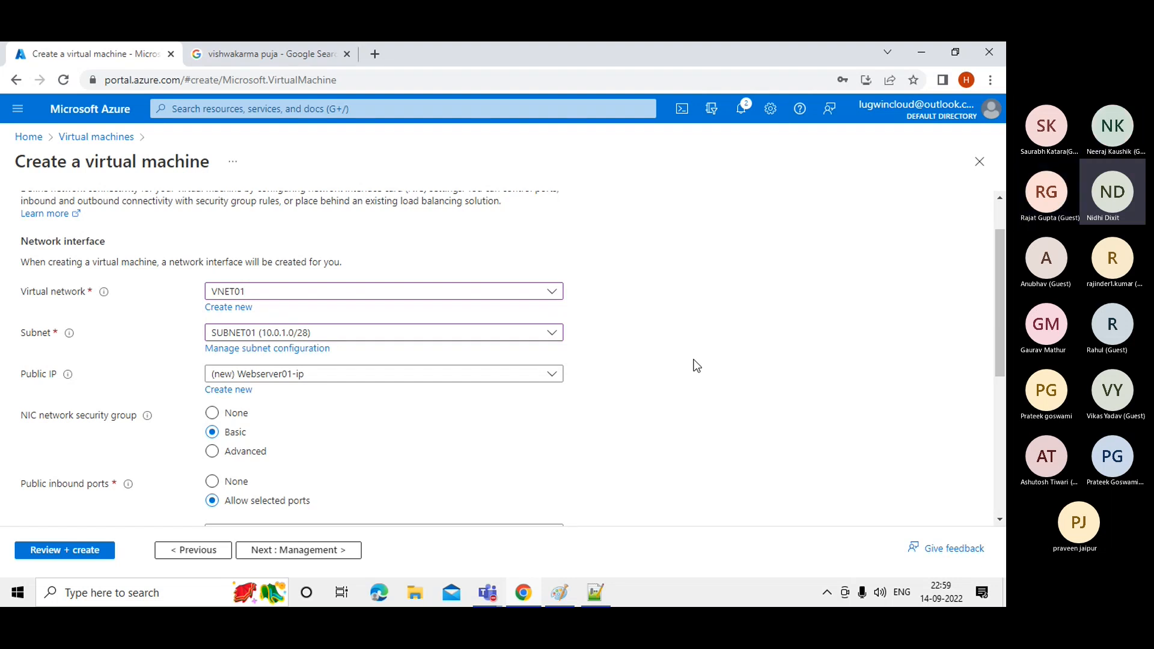
# Create a new public IP Webserver01-ip, trying Basic SKU before keeping Standard, static.
pyautogui.click(229, 392)
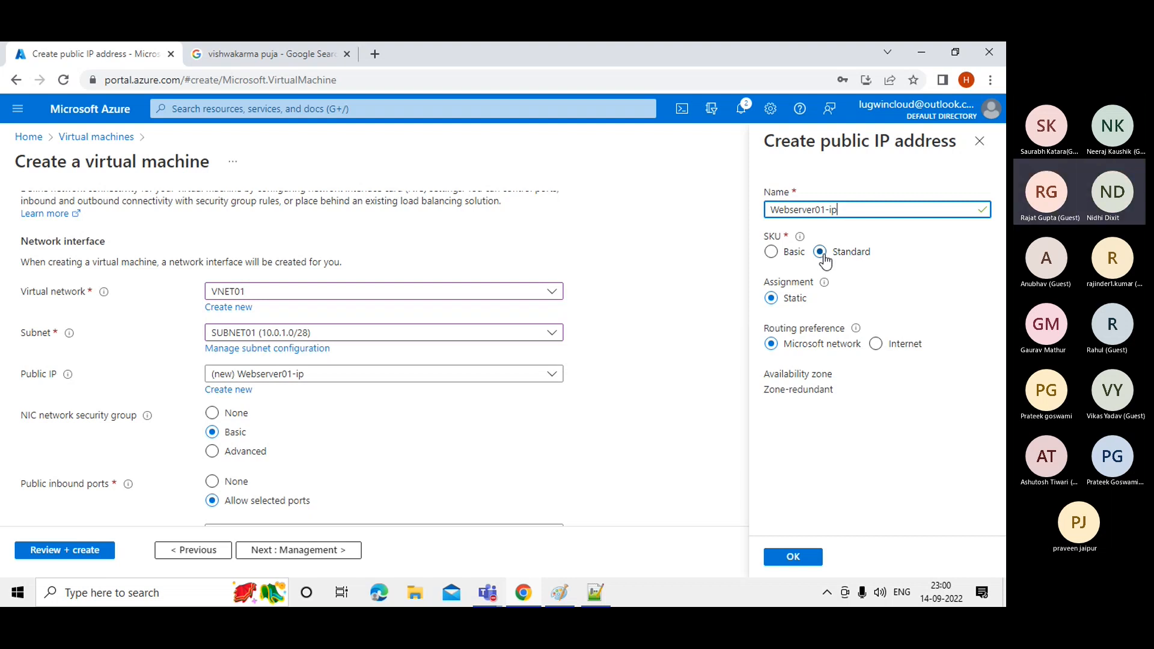
pyautogui.click(775, 253)
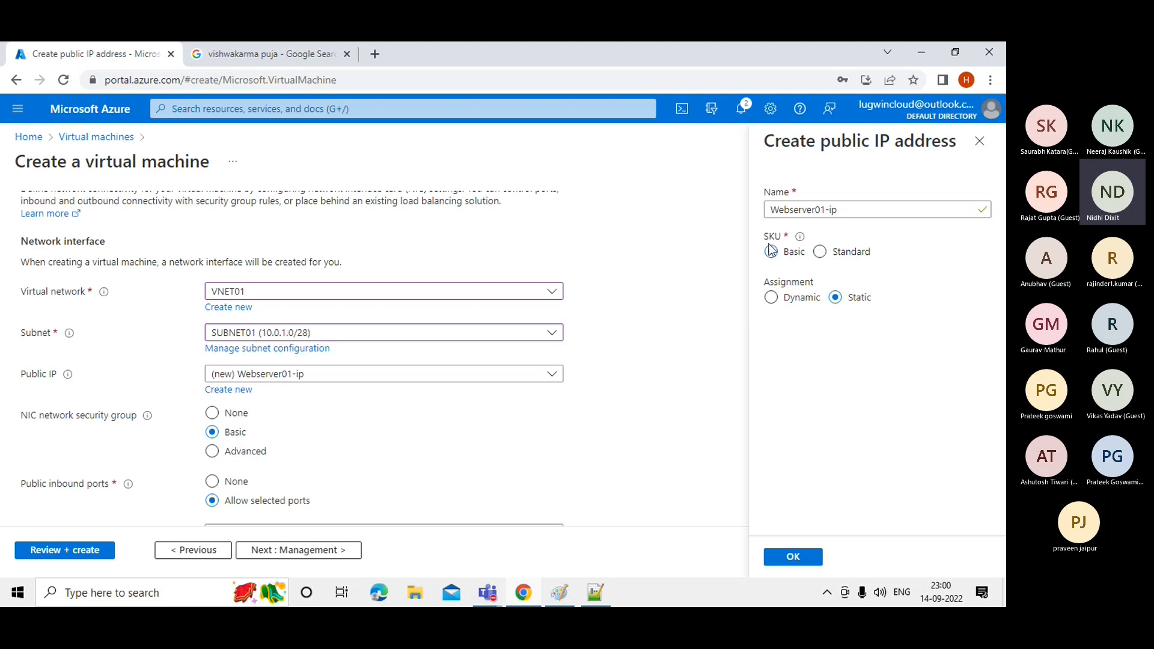
pyautogui.click(820, 252)
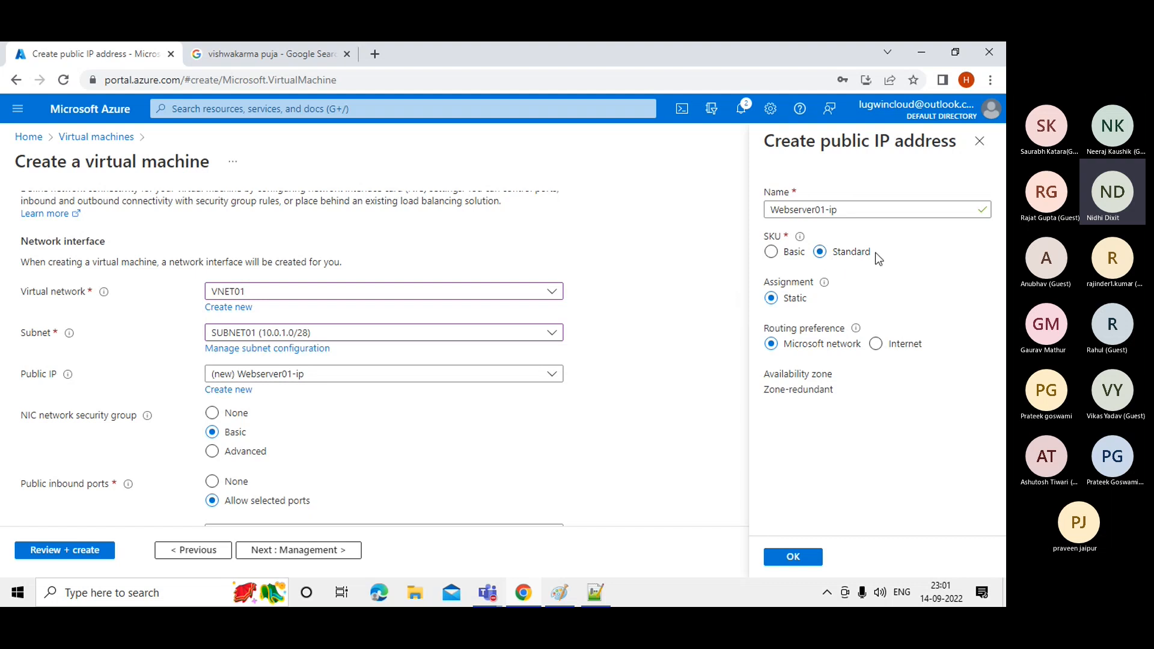
# Discard the unsaved public IP edits and go to the Management tab.
pyautogui.moveTo(800, 239)
pyautogui.click(979, 145)
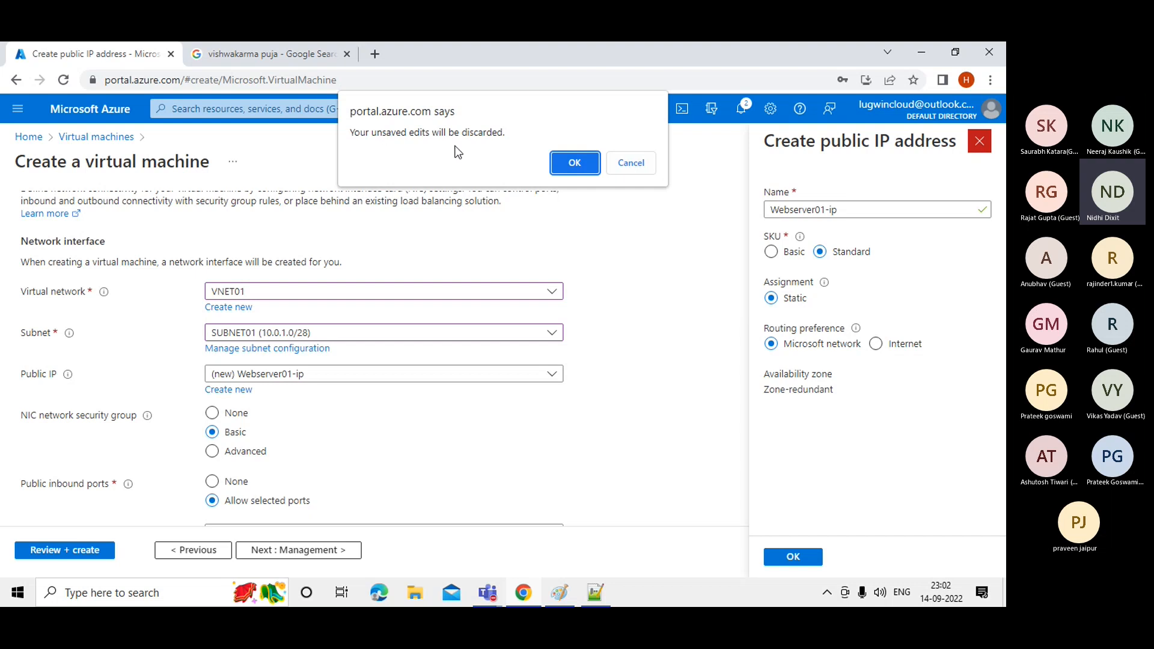
pyautogui.click(567, 169)
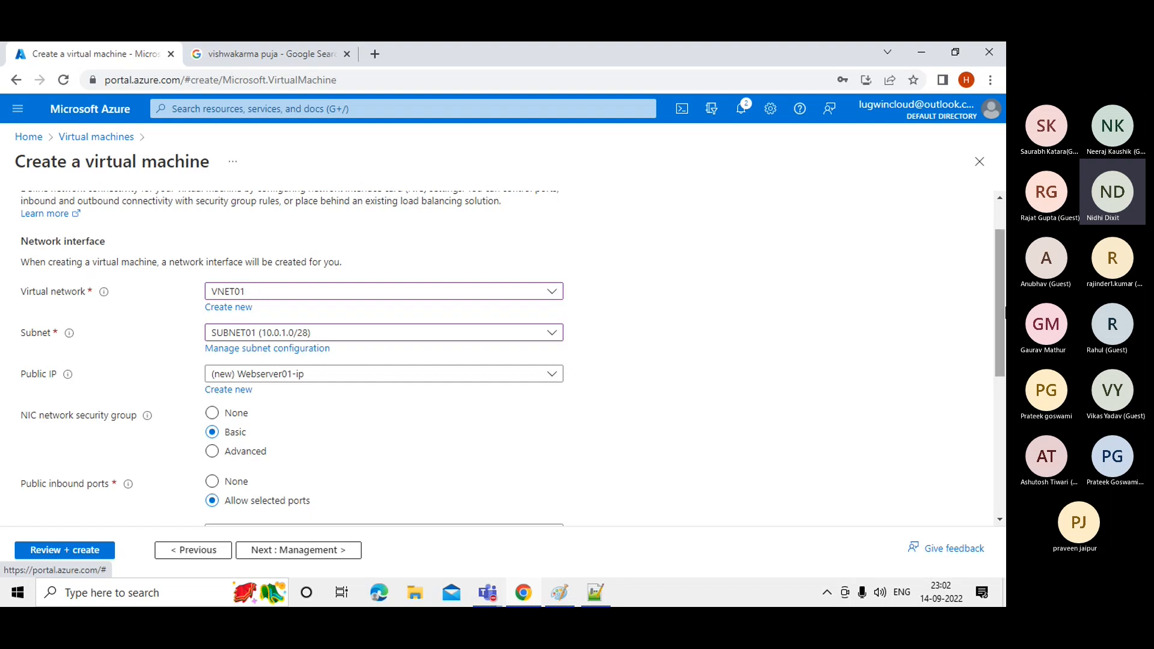
pyautogui.scroll(1, 998, 301)
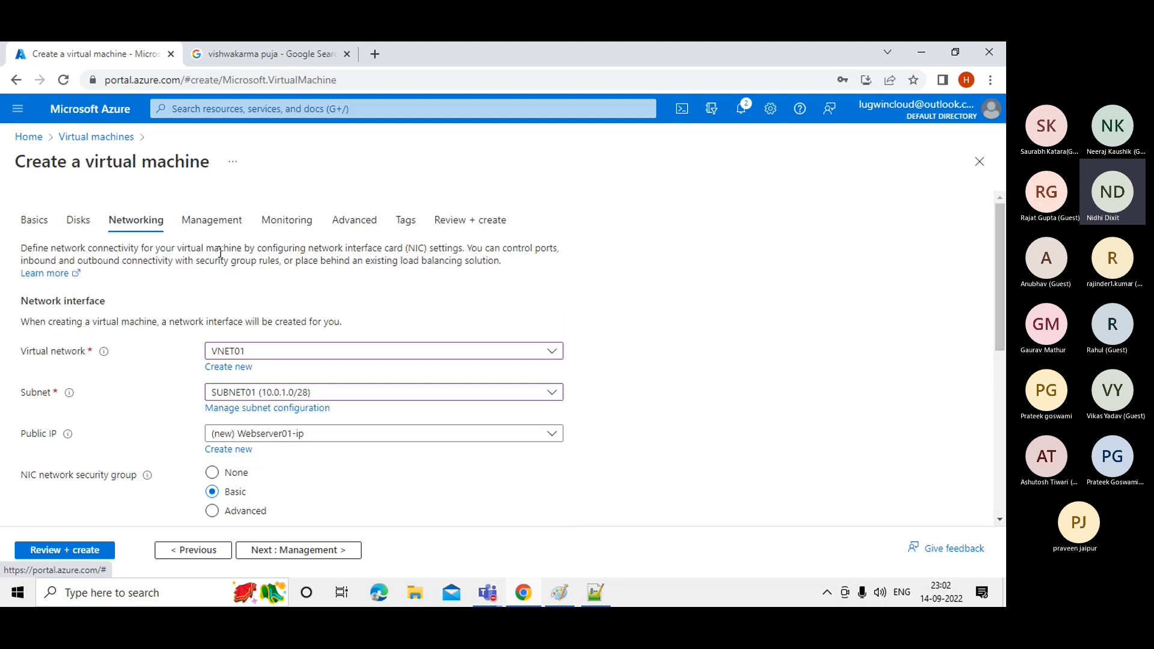
pyautogui.click(185, 225)
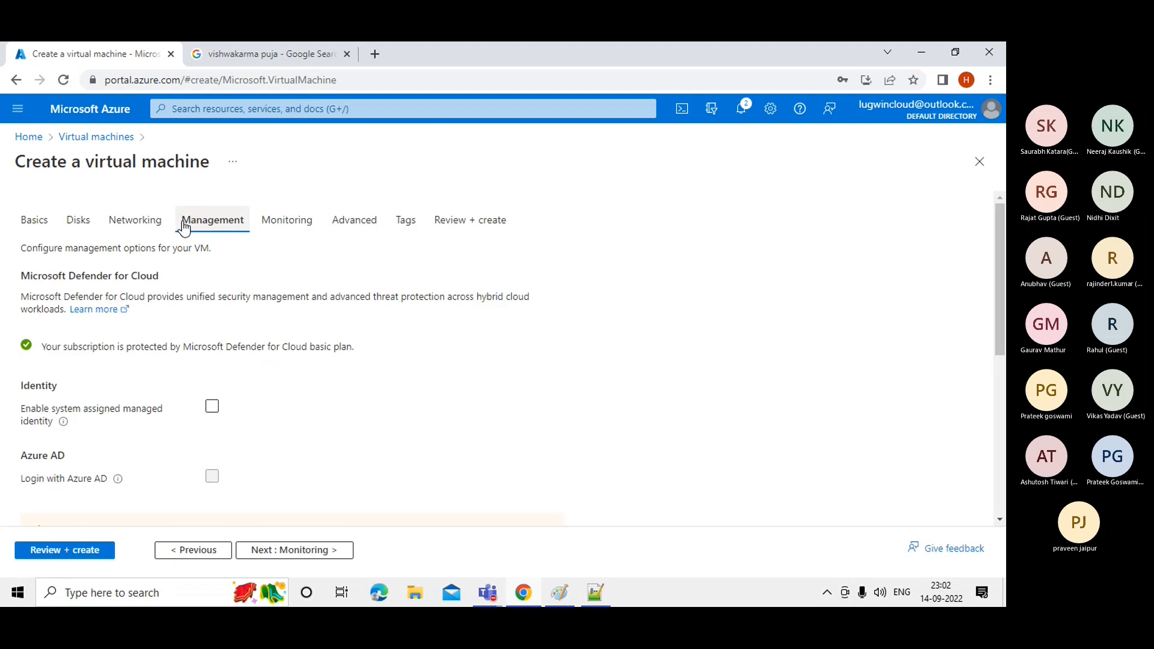
# On the Disks tab, toggle Delete with VM off and back on for the OS disk.
pyautogui.click(90, 220)
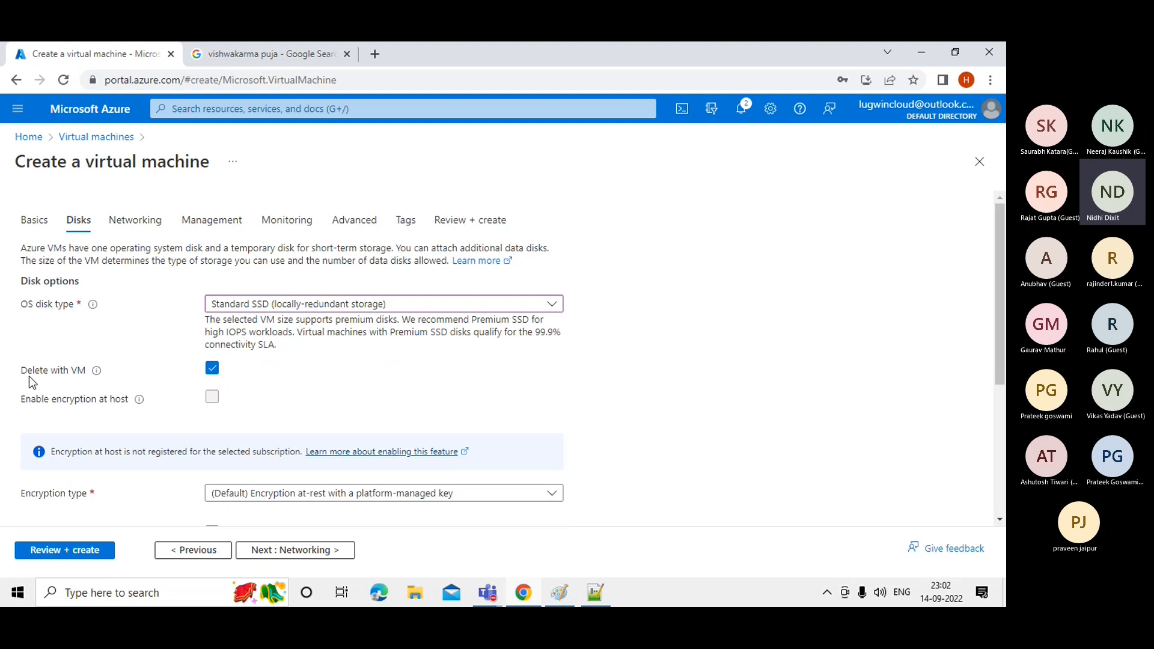
pyautogui.click(212, 373)
pyautogui.click(214, 369)
pyautogui.click(213, 370)
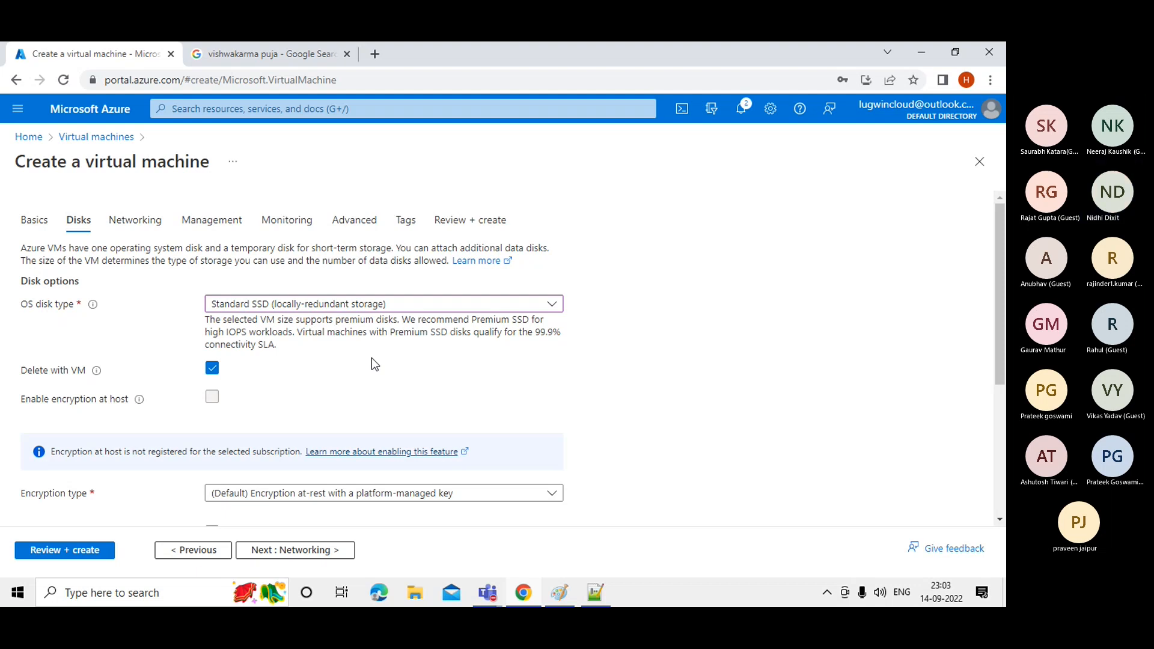
# Review Networking and Management settings, turning off Enable backup.
pyautogui.click(136, 235)
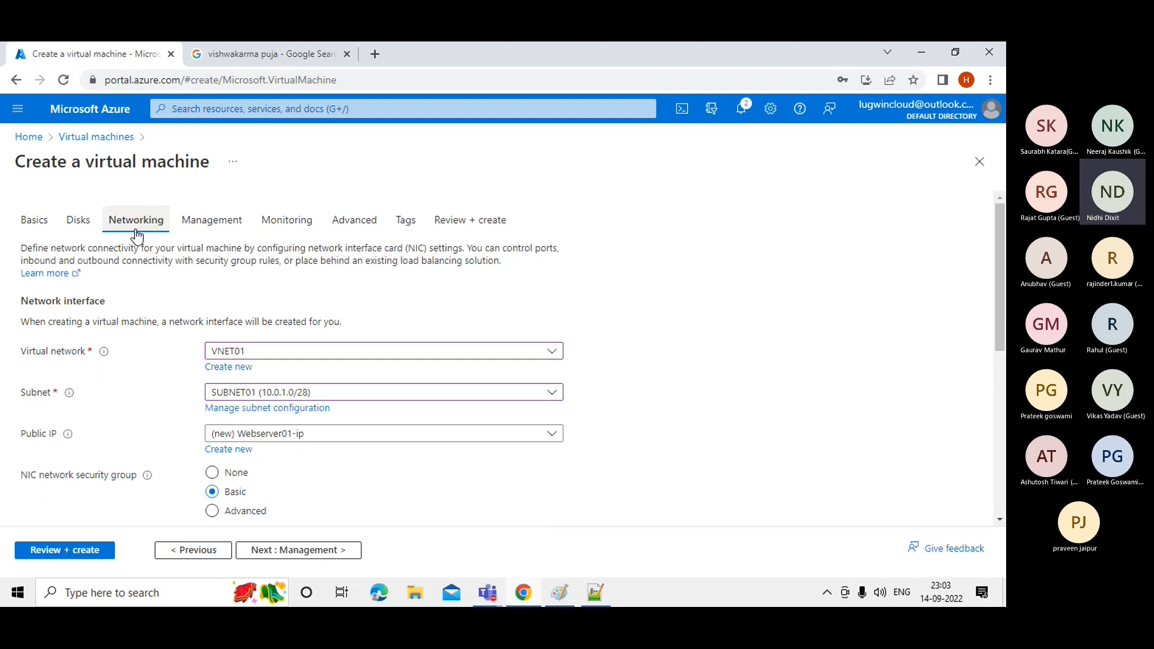
pyautogui.click(210, 235)
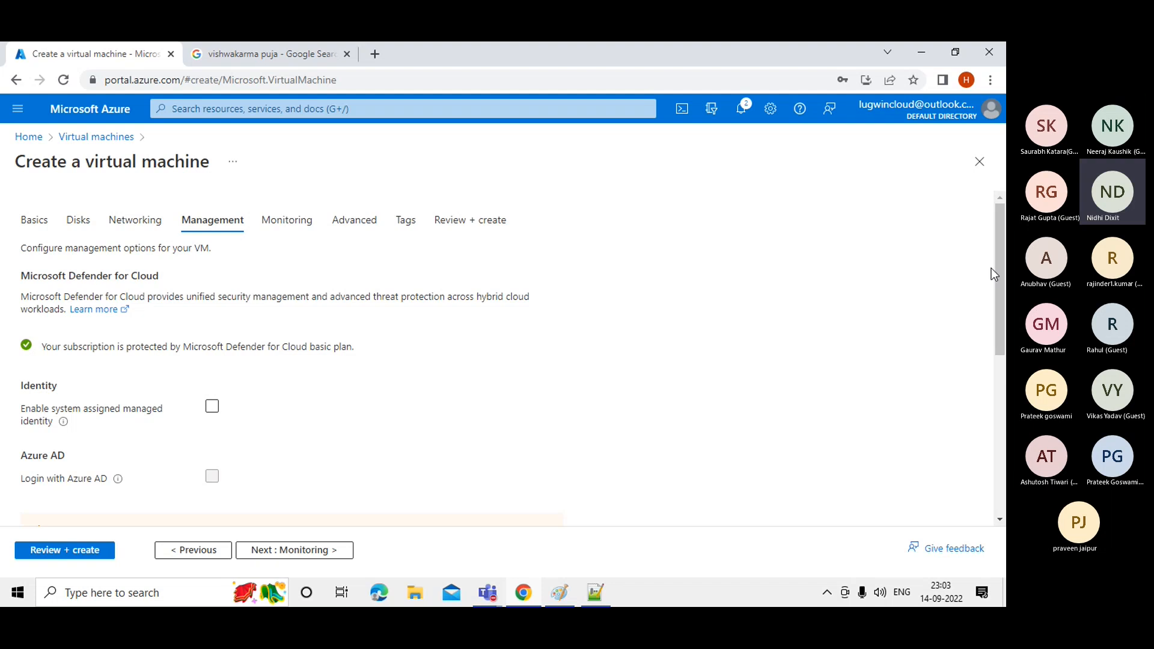
pyautogui.moveTo(1001, 277); pyautogui.dragTo(1004, 384)
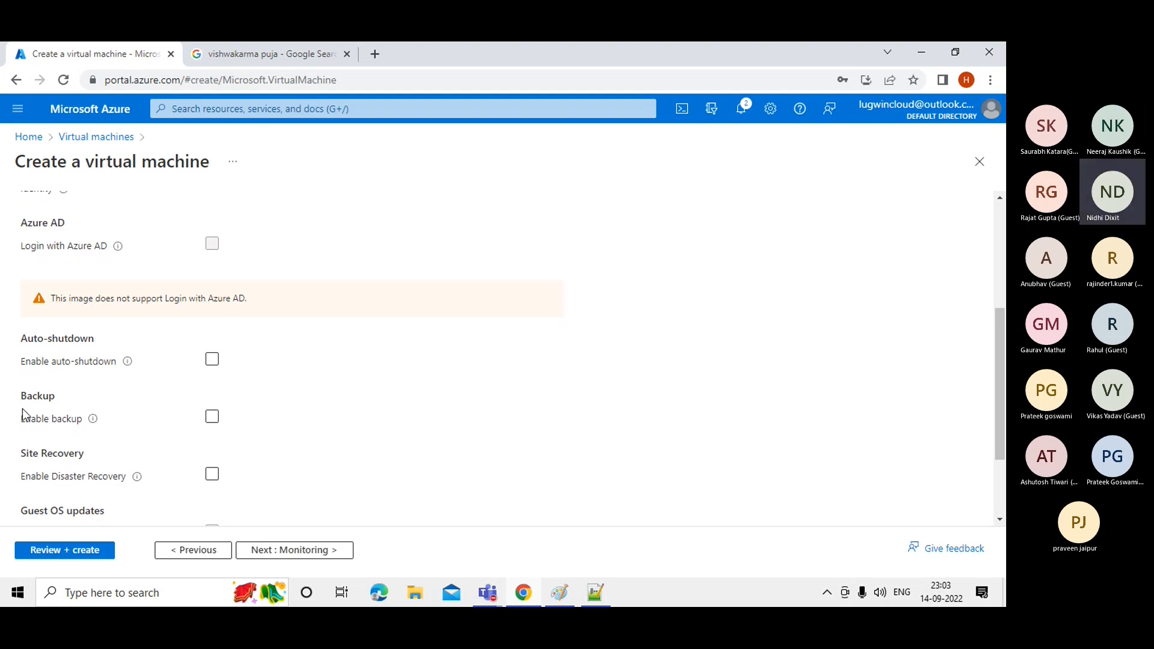
pyautogui.click(215, 421)
pyautogui.moveTo(999, 364); pyautogui.dragTo(989, 244)
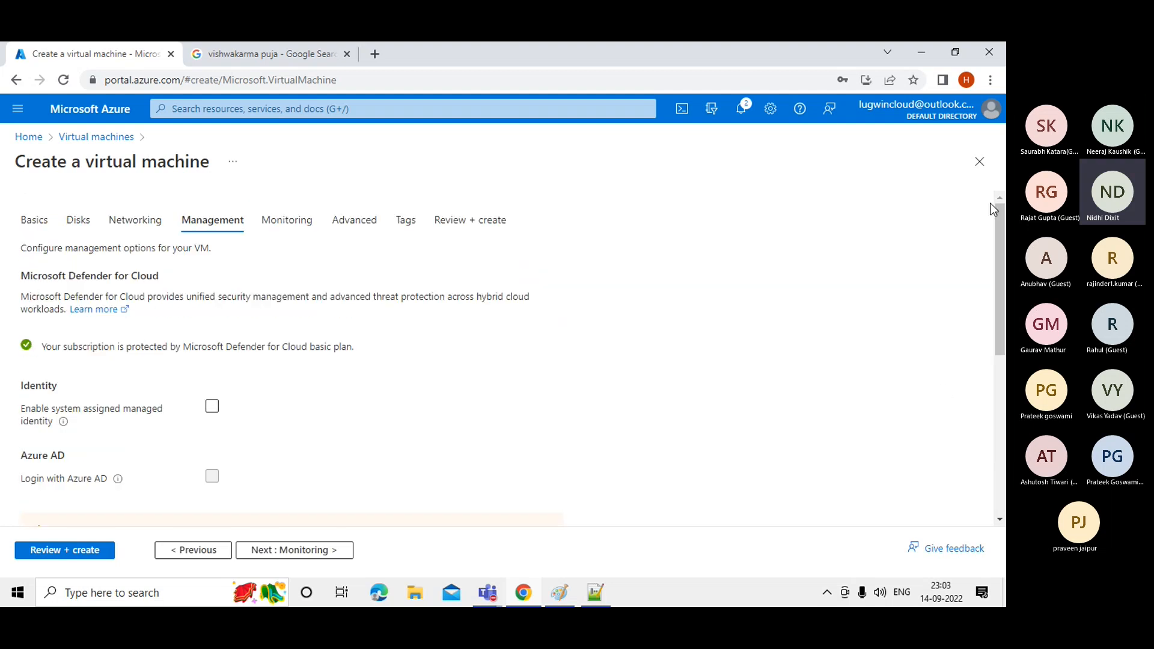
# Check the Monitoring and Networking settings, then open the Tags tab.
pyautogui.click(273, 234)
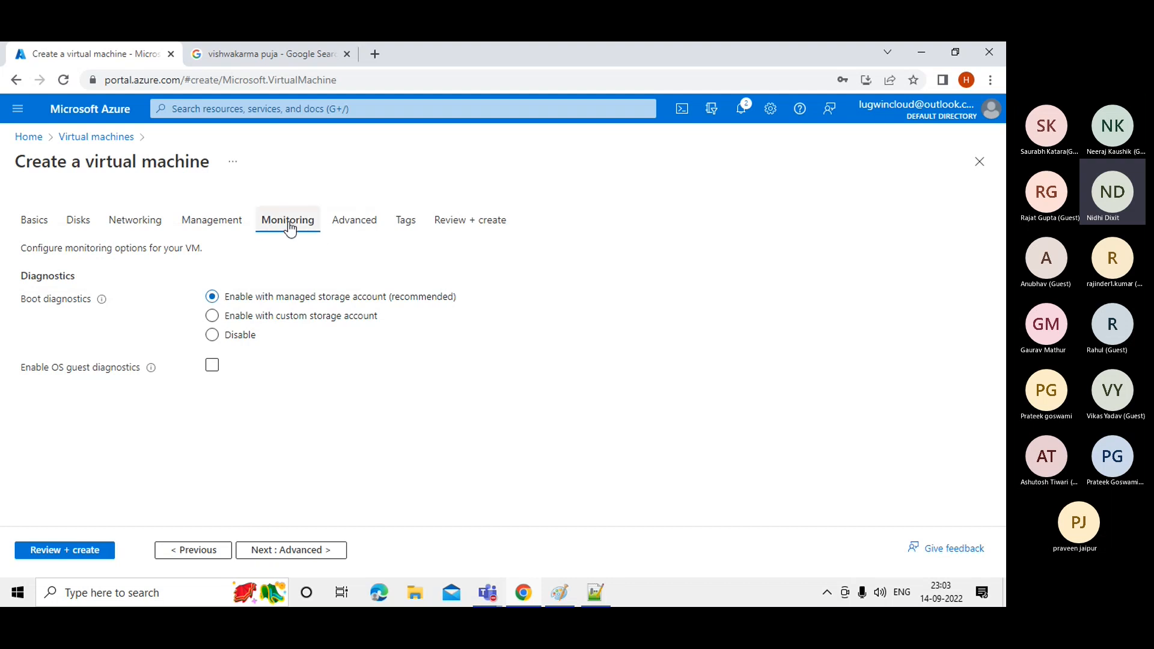
pyautogui.click(138, 227)
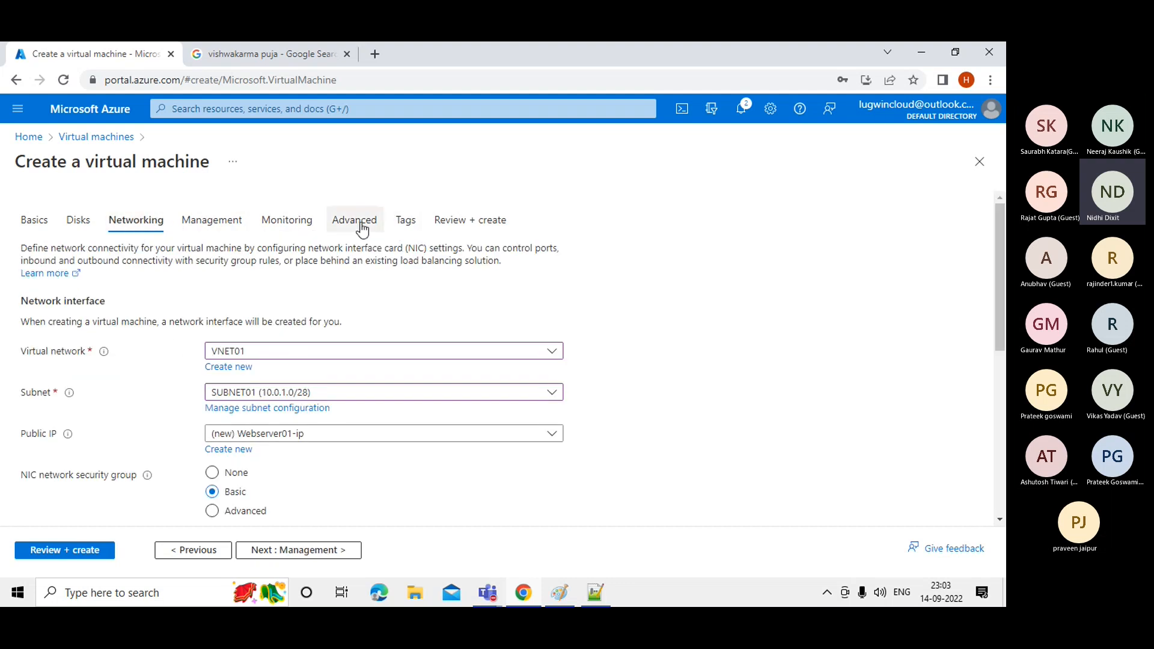
pyautogui.click(406, 227)
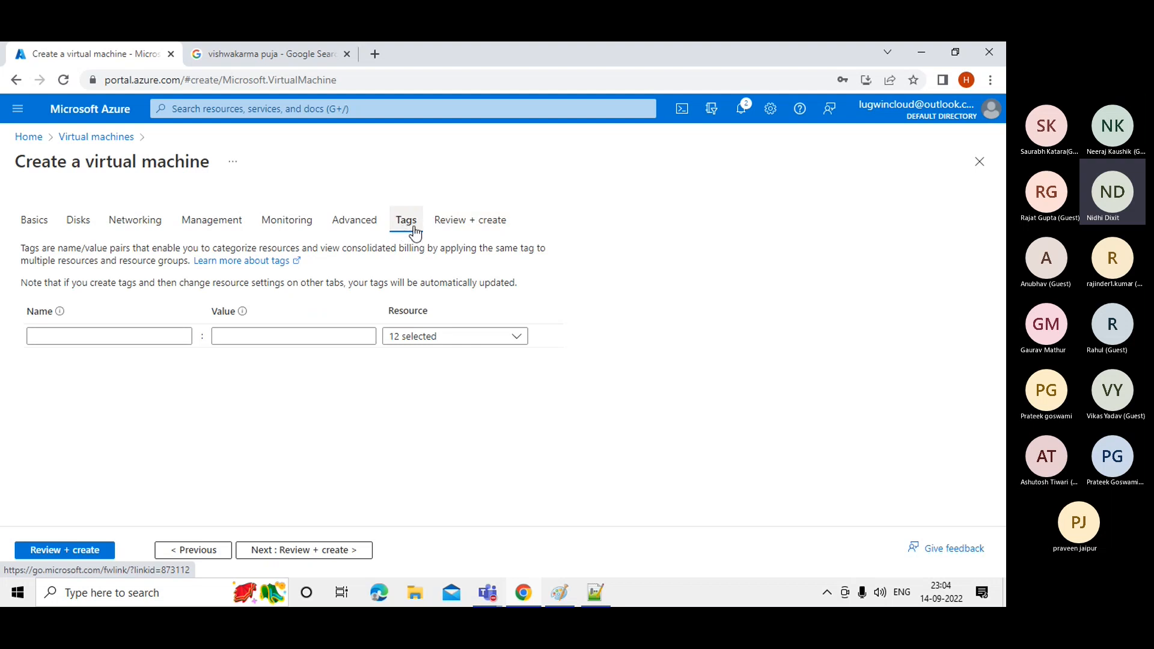
# Enter the sample tag name 'sdgh', then delete it so the name is empty.
pyautogui.click(46, 335)
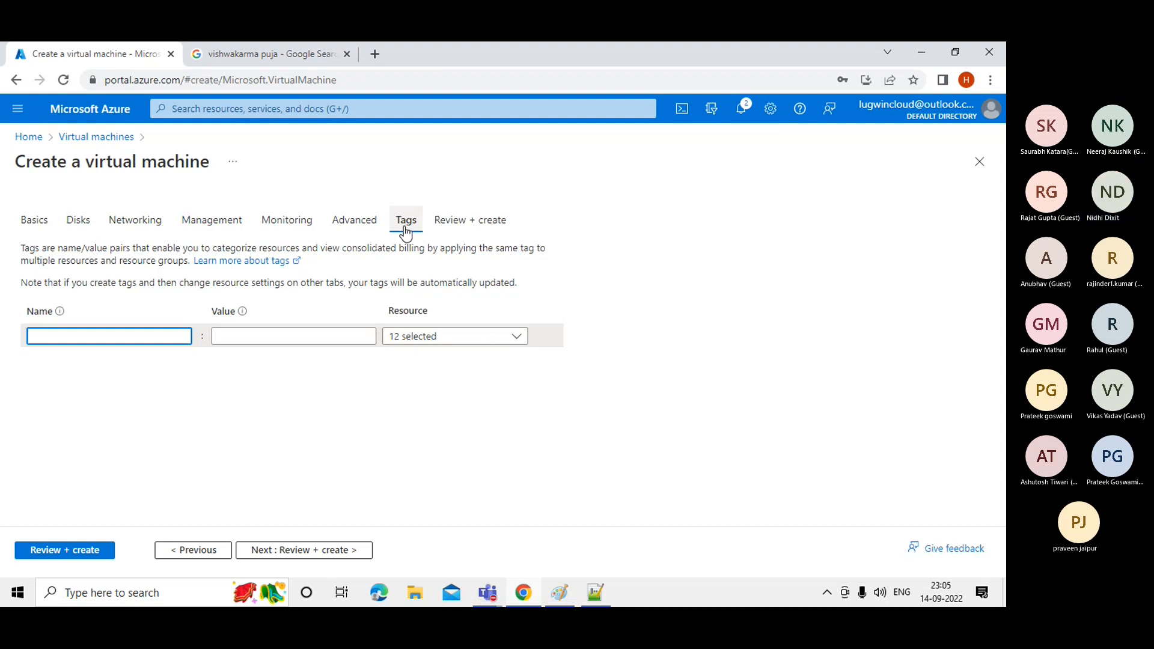
pyautogui.write('sdgh')
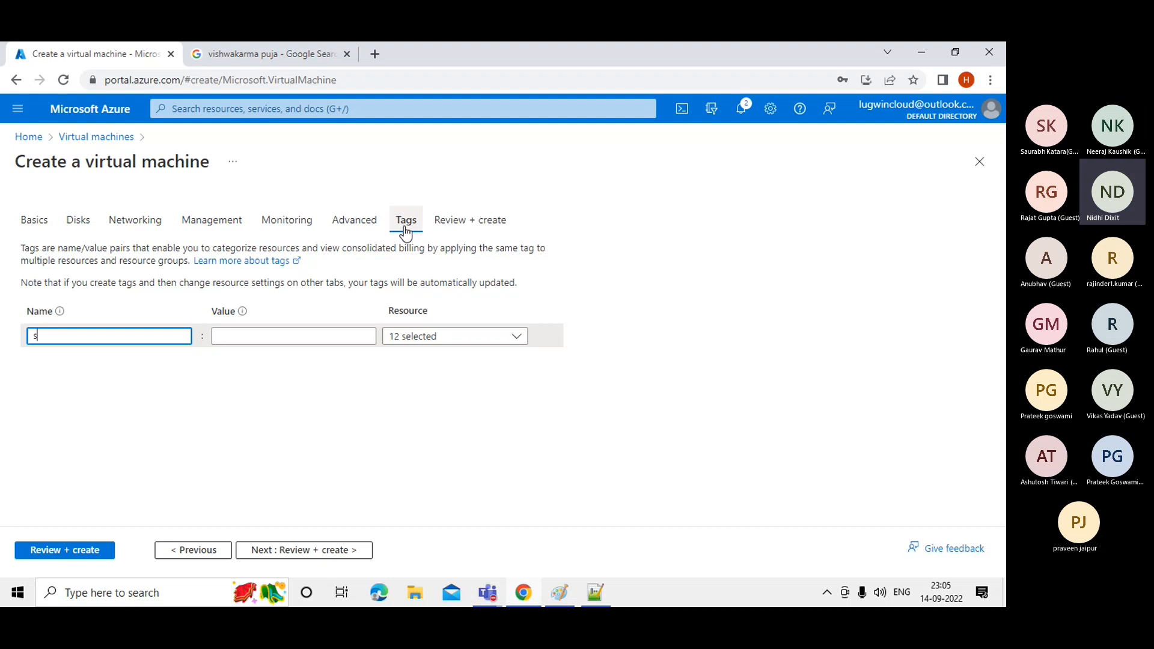
pyautogui.click(403, 405)
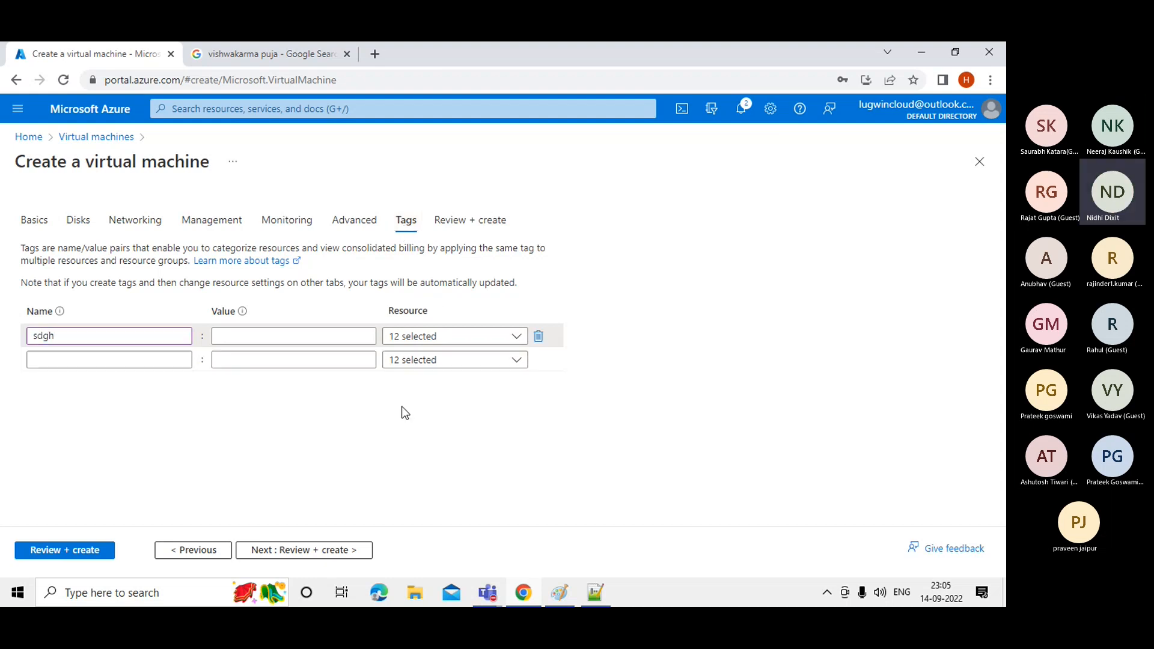
pyautogui.moveTo(134, 335); pyautogui.dragTo(16, 317)
pyautogui.press('BackSpace')
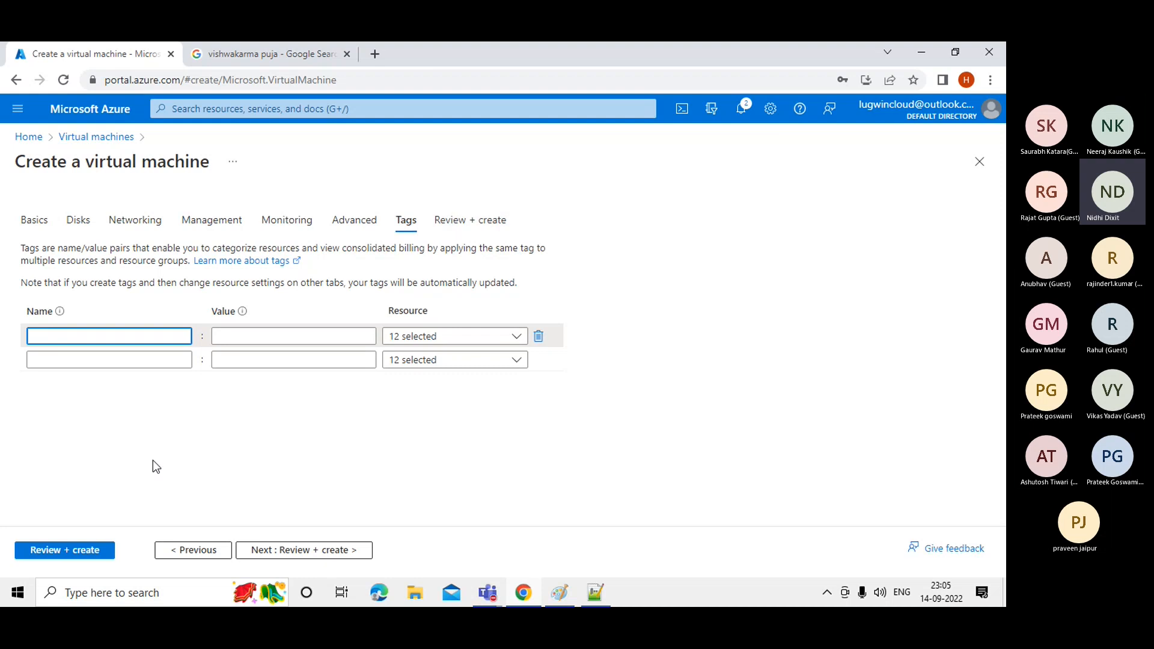
# Step through the Disks and Networking tabs and pass validation, with Standard B2s at 4.1714 INR/hr.
pyautogui.click(71, 224)
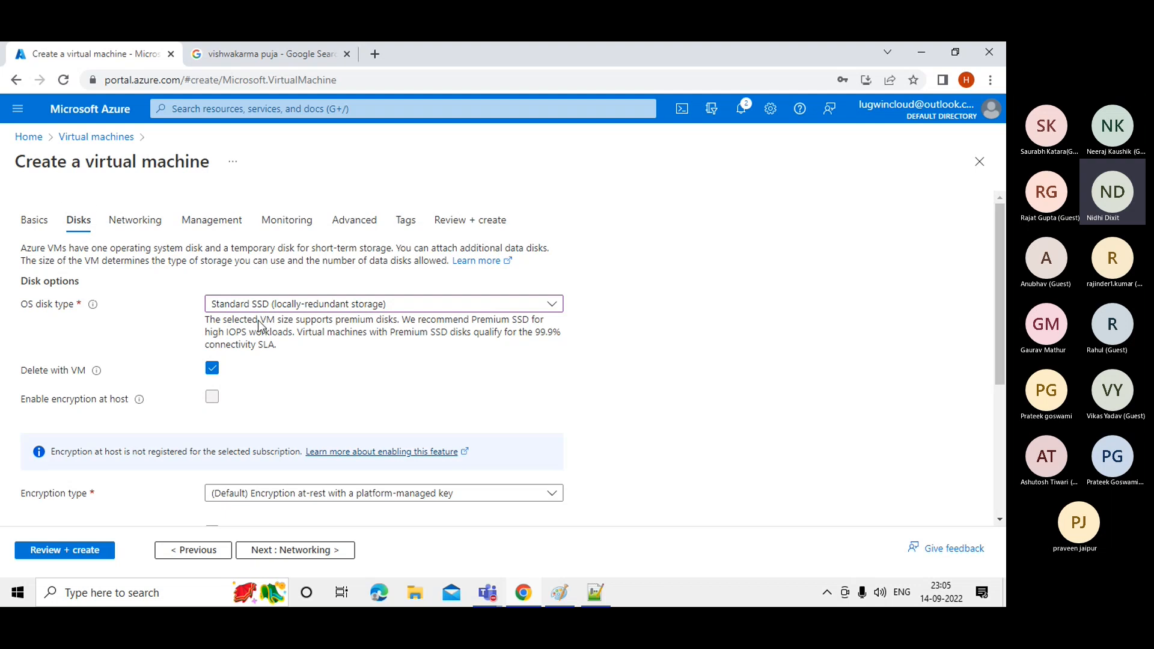
pyautogui.click(143, 226)
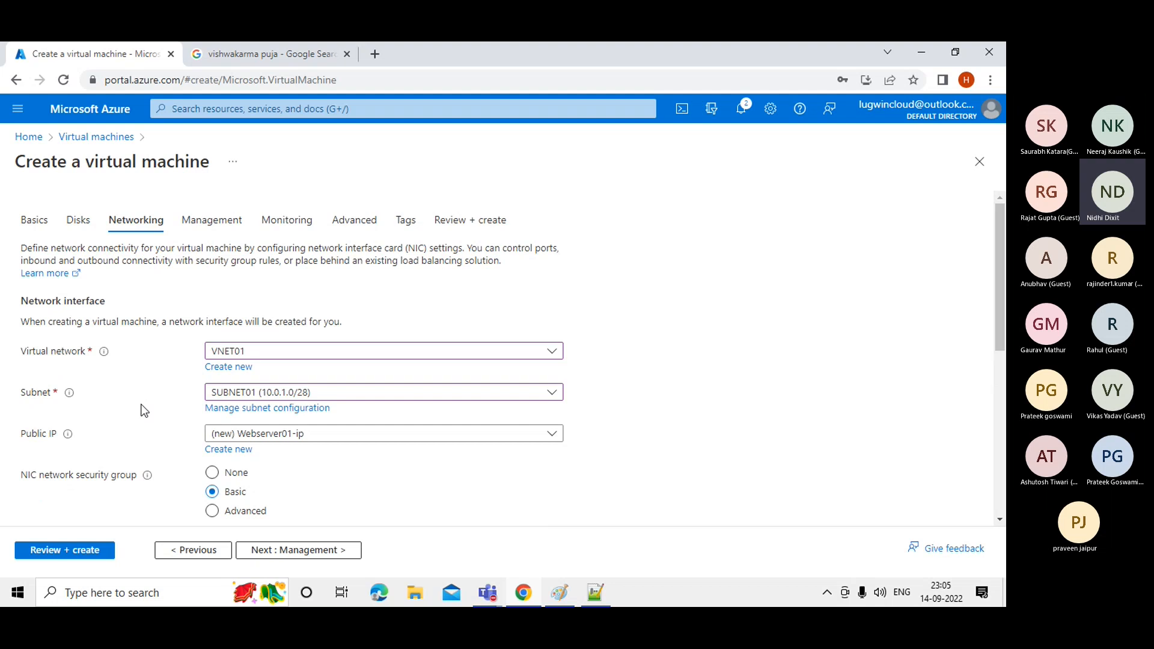
pyautogui.click(57, 552)
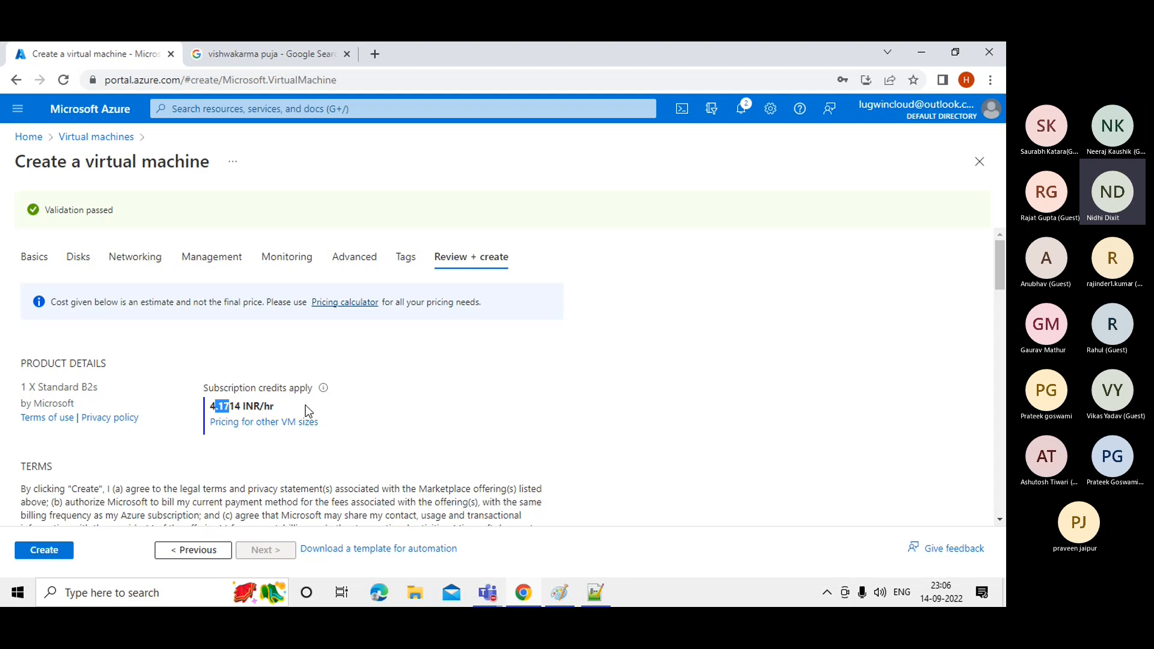
# Clear the price highlight and create the validated Windows Server VM in MYFIRSTRG.
pyautogui.click(647, 367)
pyautogui.click(45, 551)
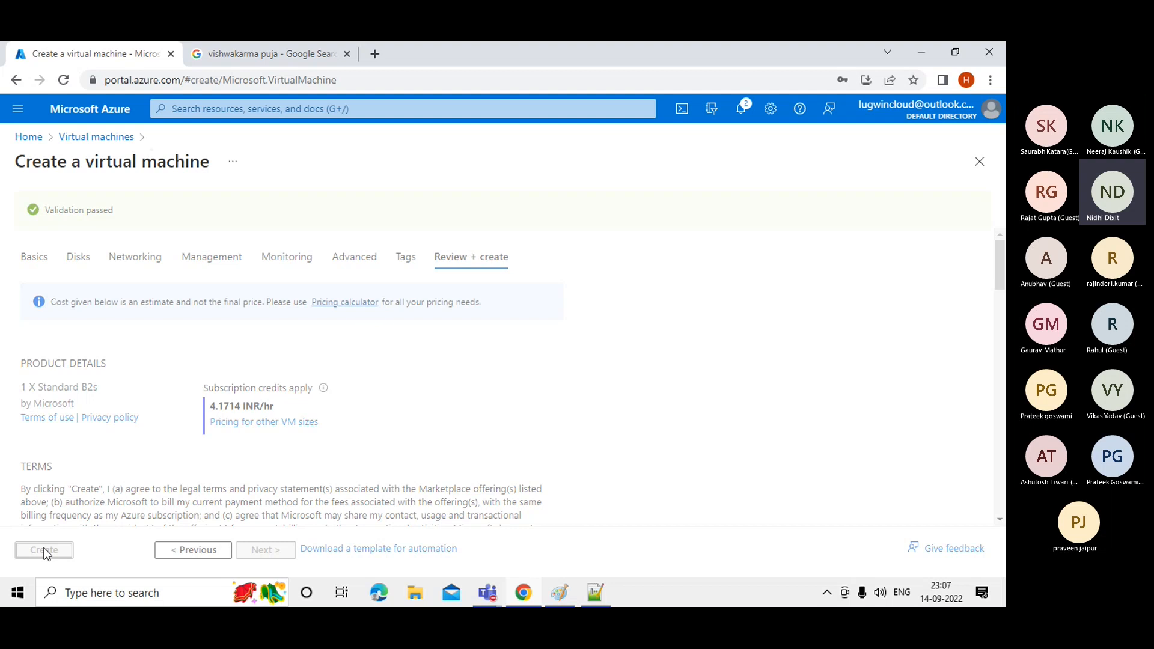
pyautogui.click(45, 551)
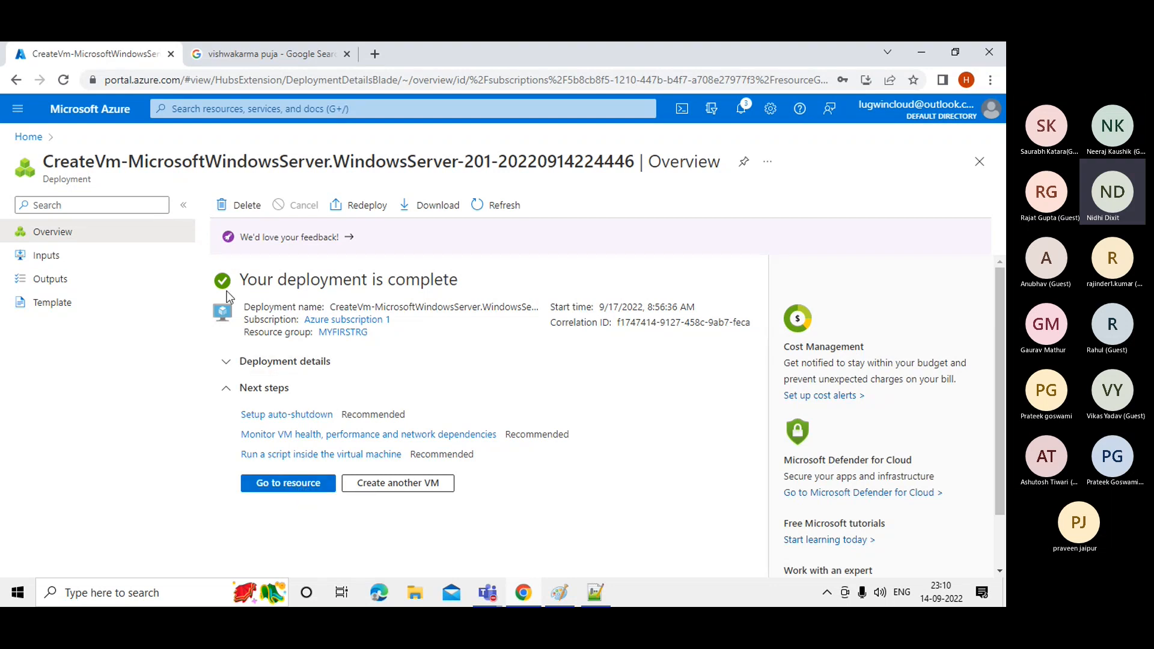
# Go to the deployed Webserver01 resource, then bring the Paint MYFIRSTRG network diagram forward.
pyautogui.click(291, 488)
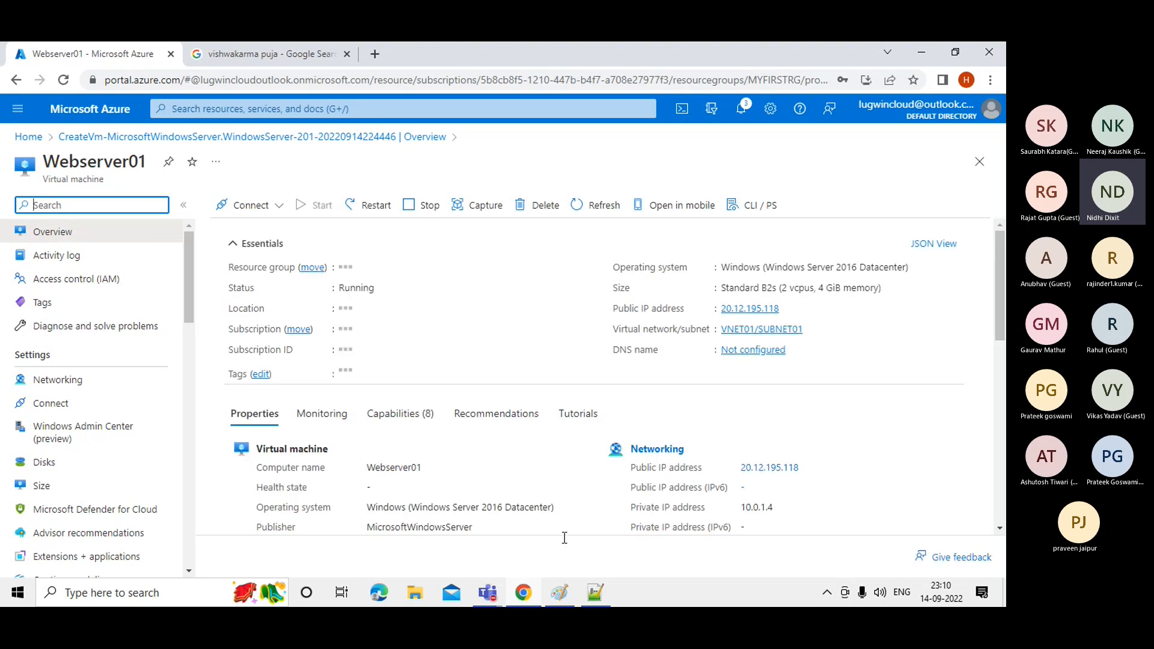
pyautogui.click(573, 590)
# Add the text '- Webserver01' beside the diagram's VM box, then minimize Paint.
pyautogui.click(485, 351)
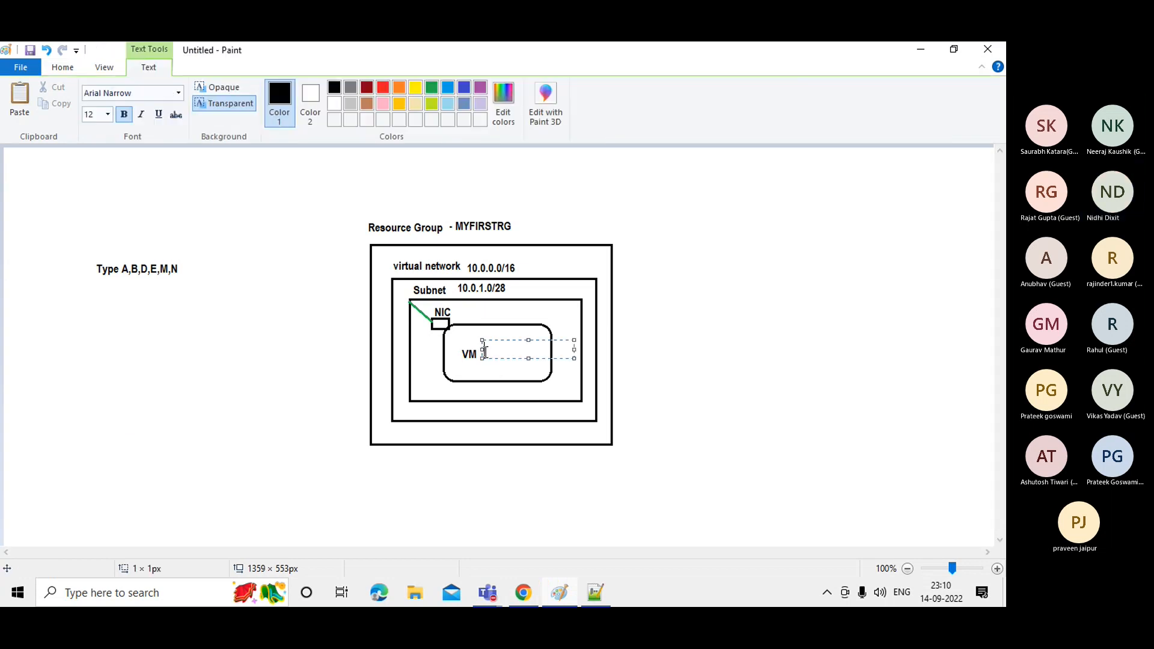
pyautogui.write('- Web')
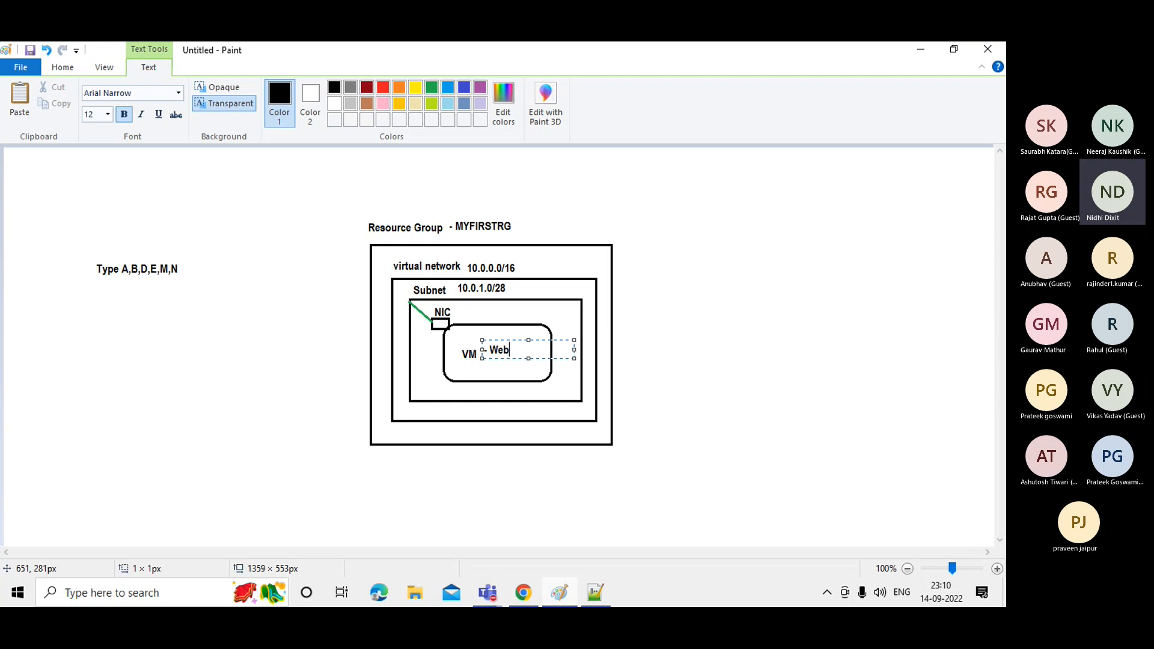
pyautogui.write('server01')
pyautogui.click(773, 399)
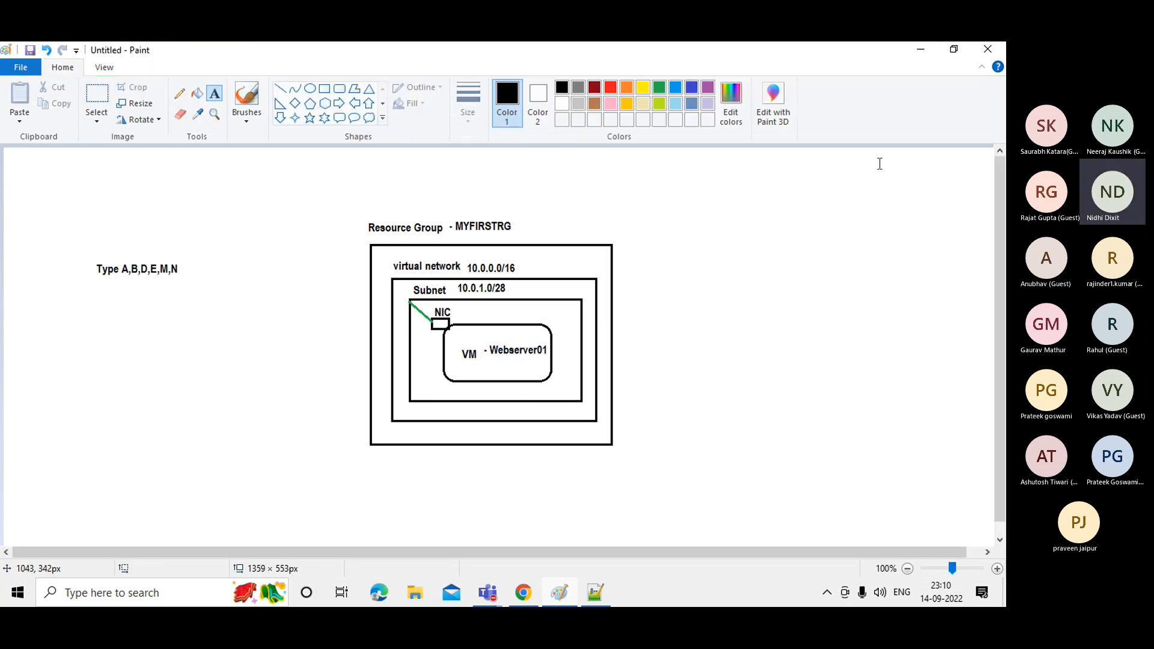
pyautogui.click(922, 50)
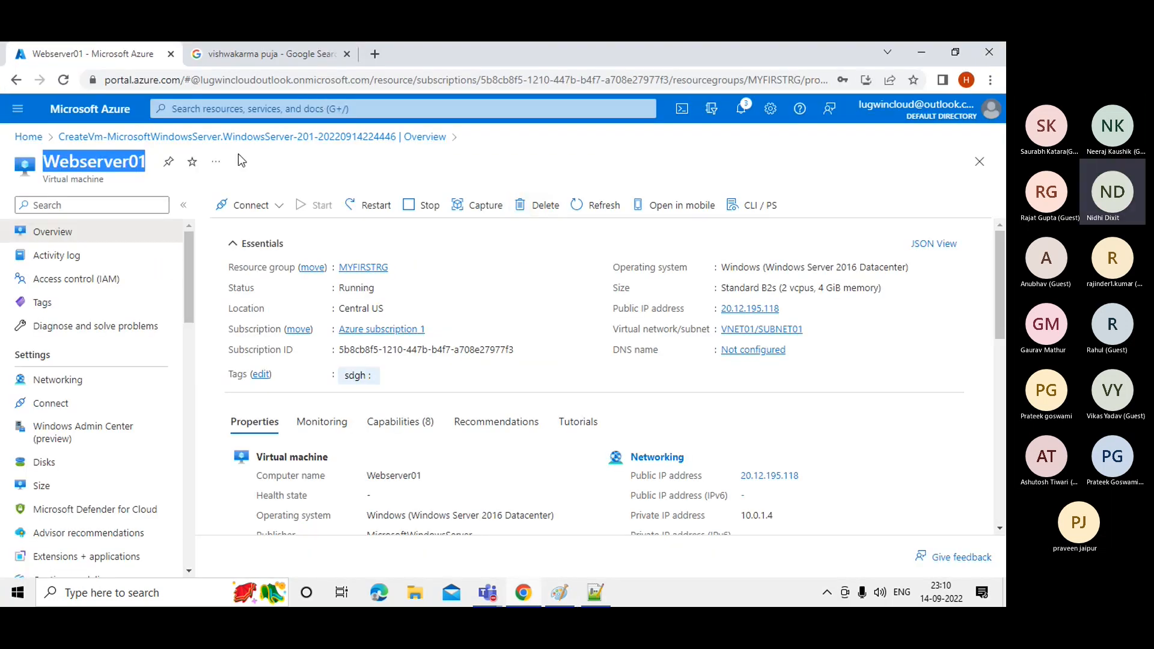
# Search the portal for 'vir' and open the Virtual machines list.
pyautogui.click(198, 110)
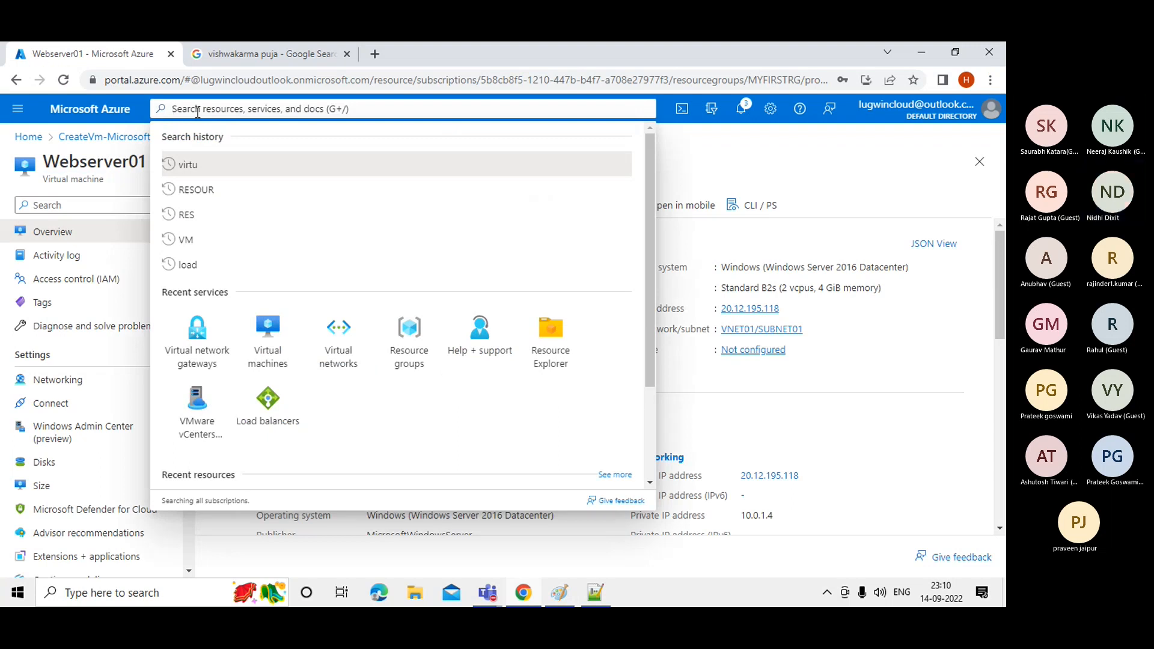
pyautogui.write('v')
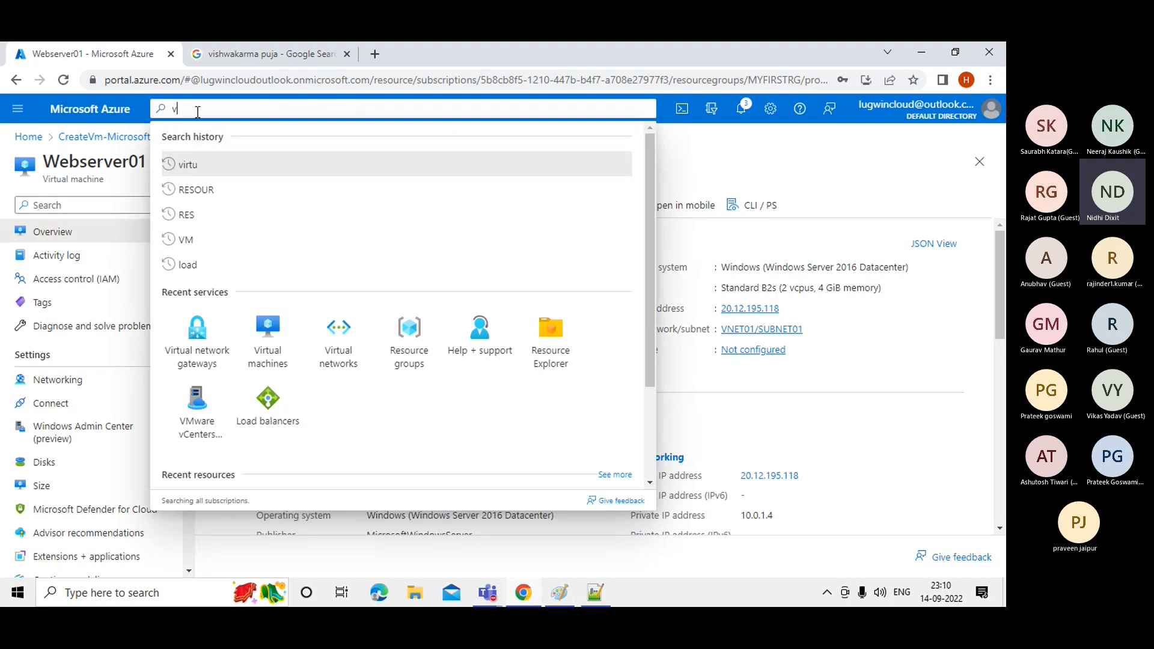
pyautogui.write('ir')
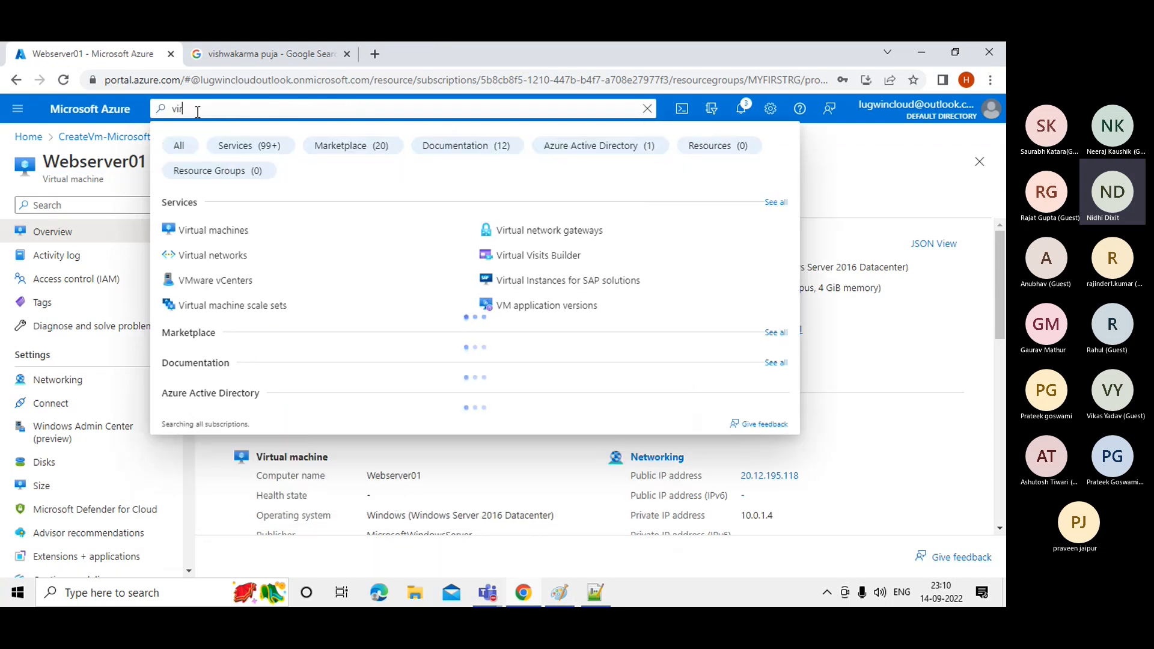
pyautogui.click(207, 233)
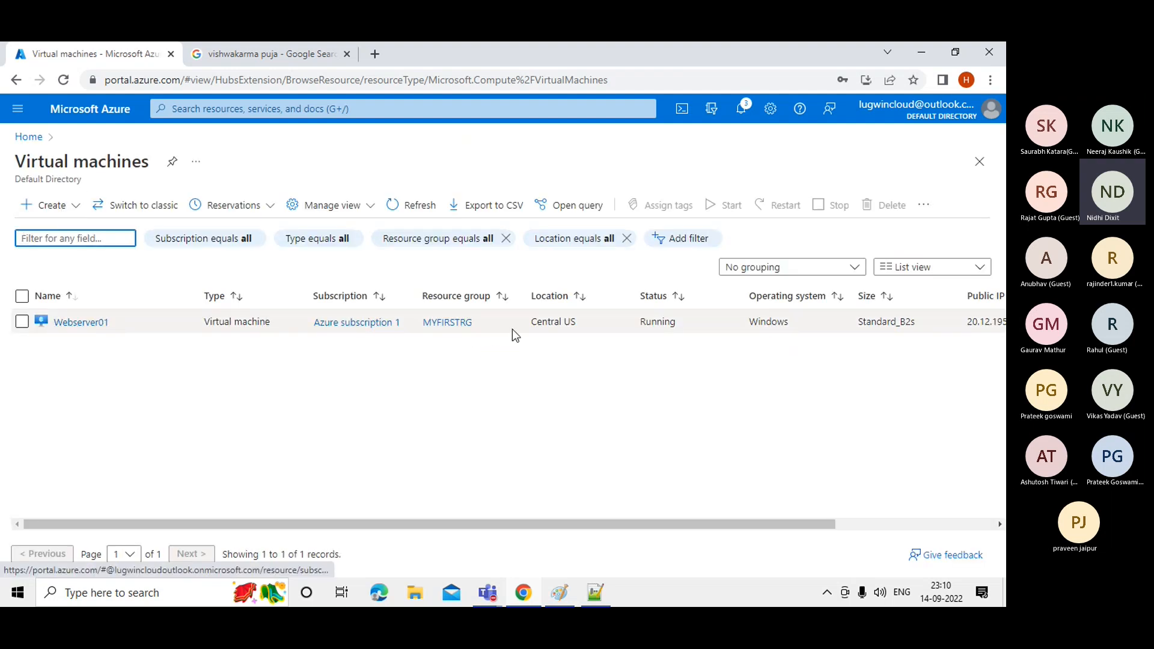
# Highlight Webserver01's Standard_B2s size and Running status in the list.
pyautogui.moveTo(613, 525); pyautogui.dragTo(852, 535)
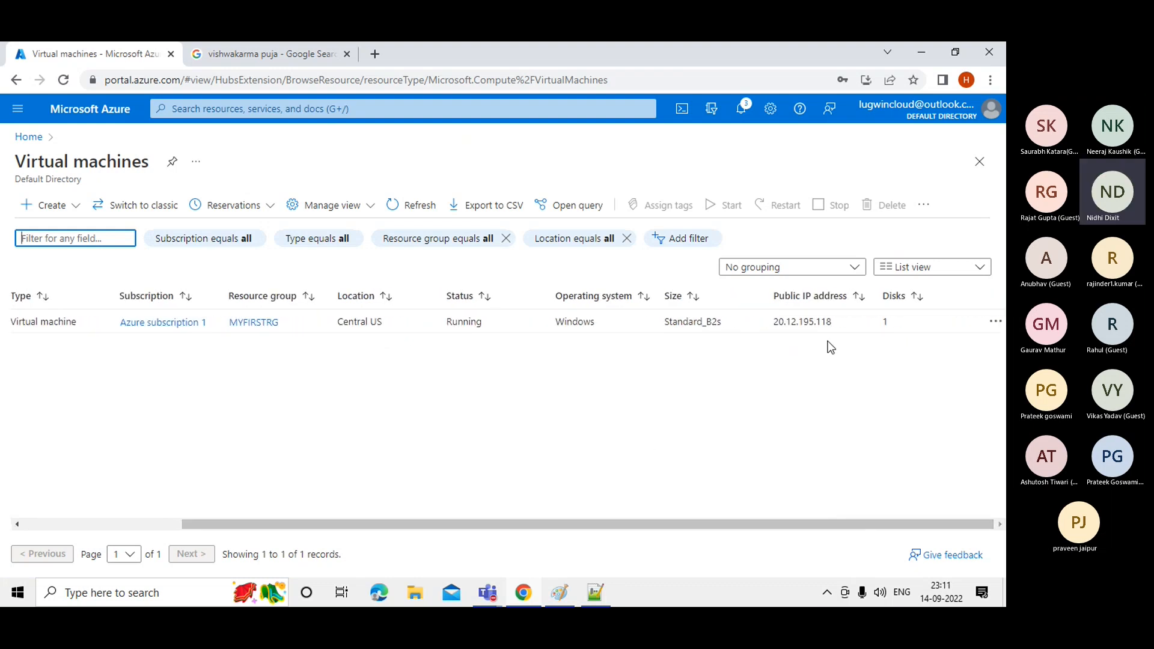
pyautogui.moveTo(724, 320); pyautogui.dragTo(666, 320)
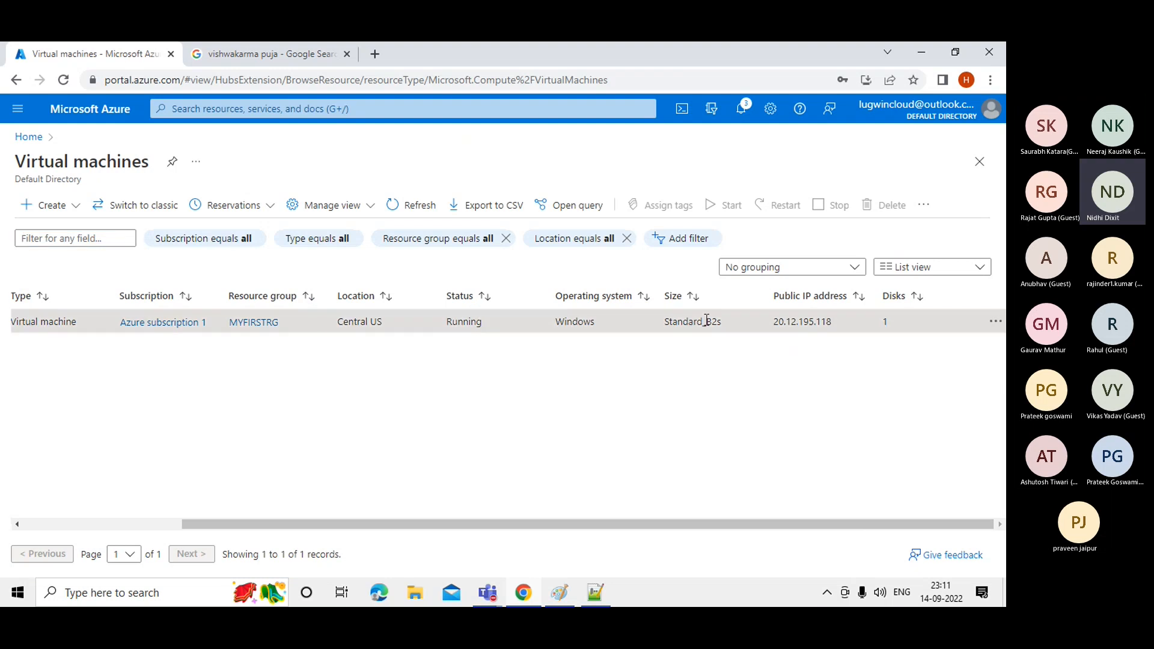
pyautogui.click(599, 325)
pyautogui.moveTo(488, 326); pyautogui.dragTo(352, 323)
pyautogui.moveTo(526, 525); pyautogui.dragTo(337, 531)
pyautogui.click(428, 463)
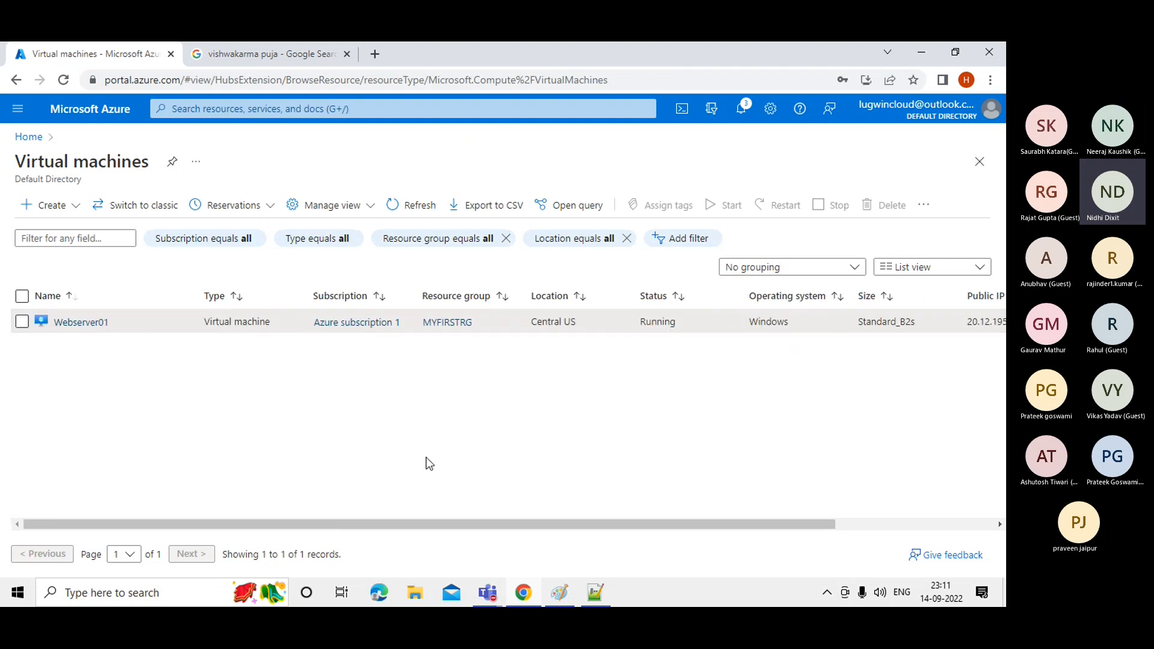
# Browse the Add filter field options, cancel without filtering, and open Webserver01's overview.
pyautogui.click(688, 243)
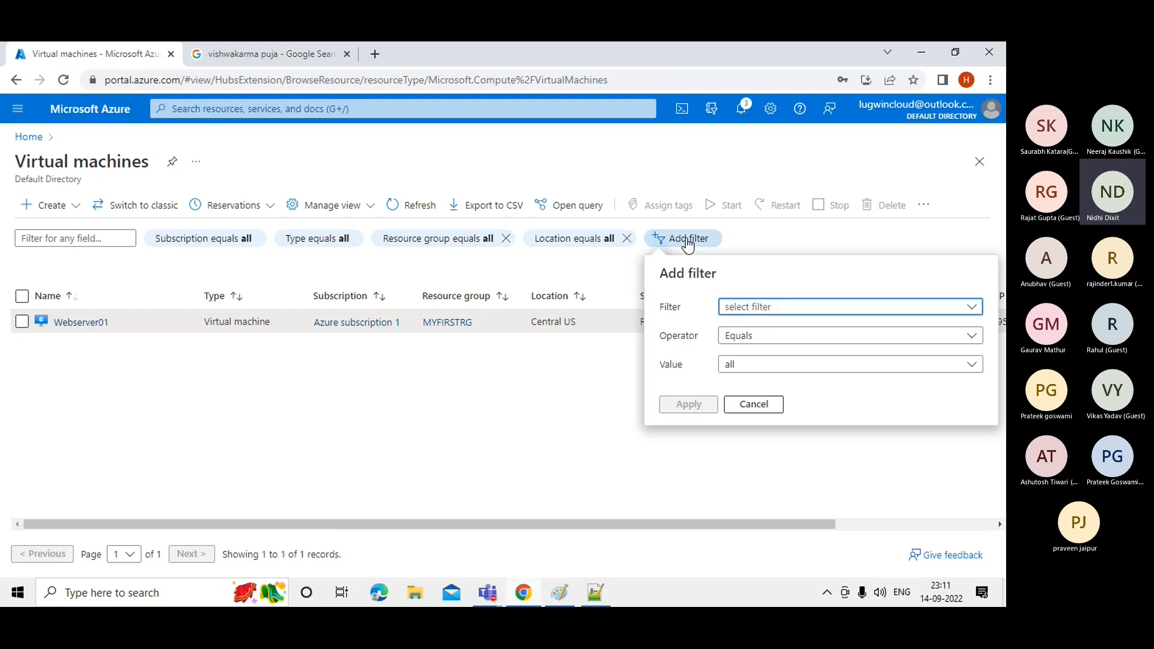
pyautogui.click(748, 311)
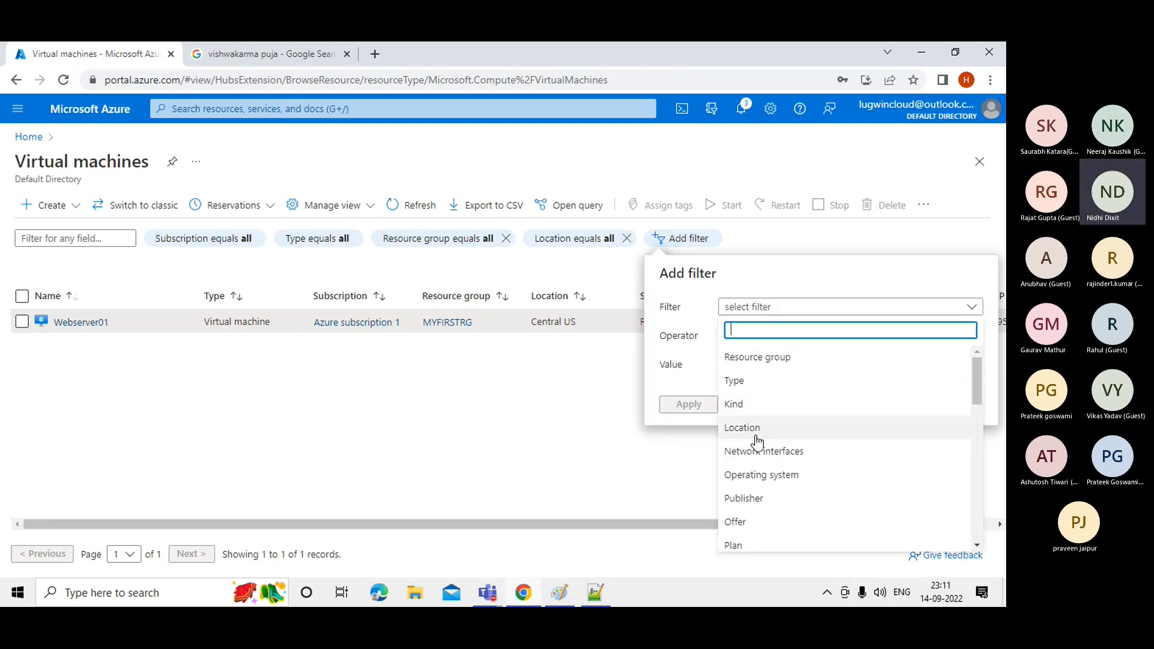
pyautogui.moveTo(975, 384); pyautogui.dragTo(976, 431)
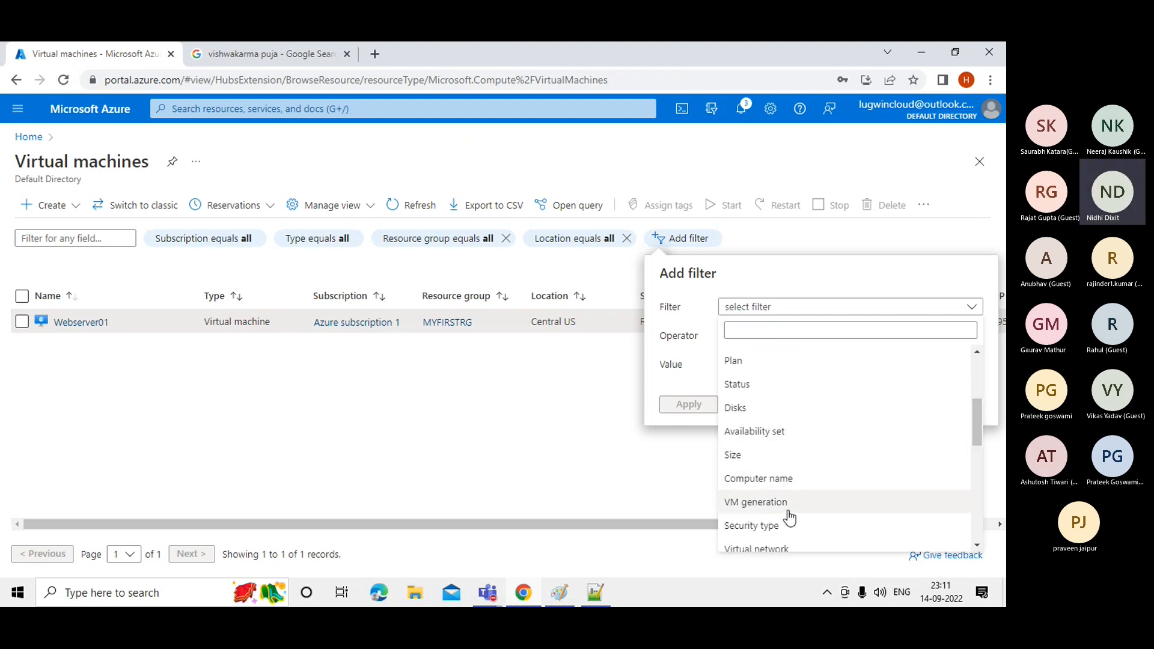
pyautogui.moveTo(976, 426); pyautogui.dragTo(988, 502)
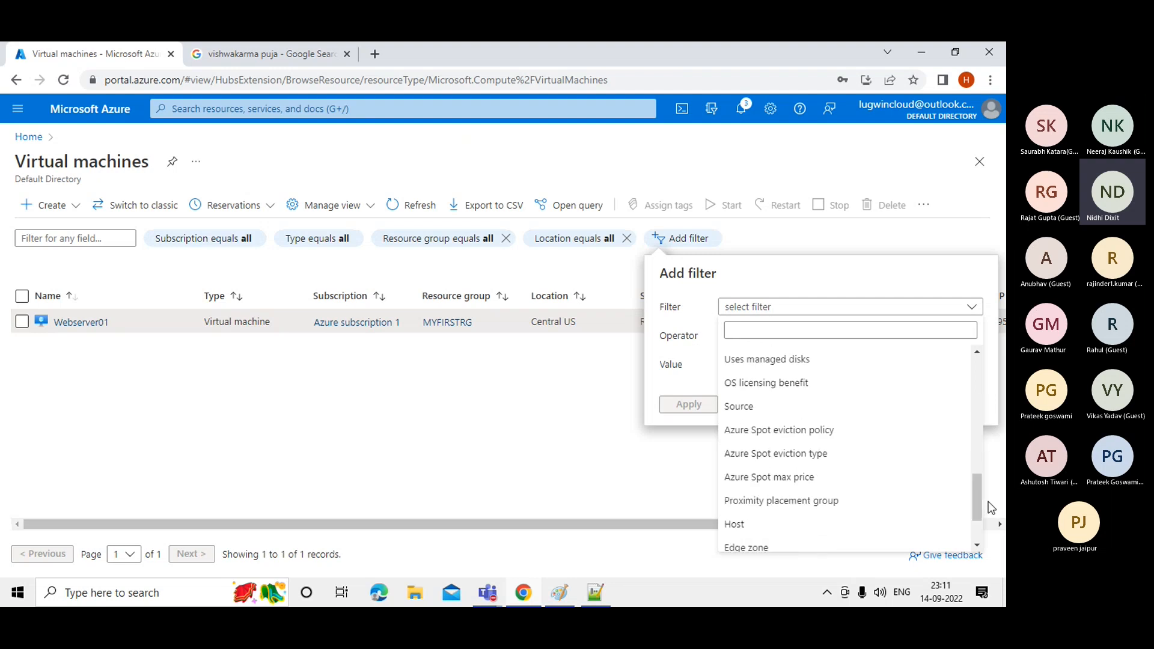
pyautogui.click(610, 489)
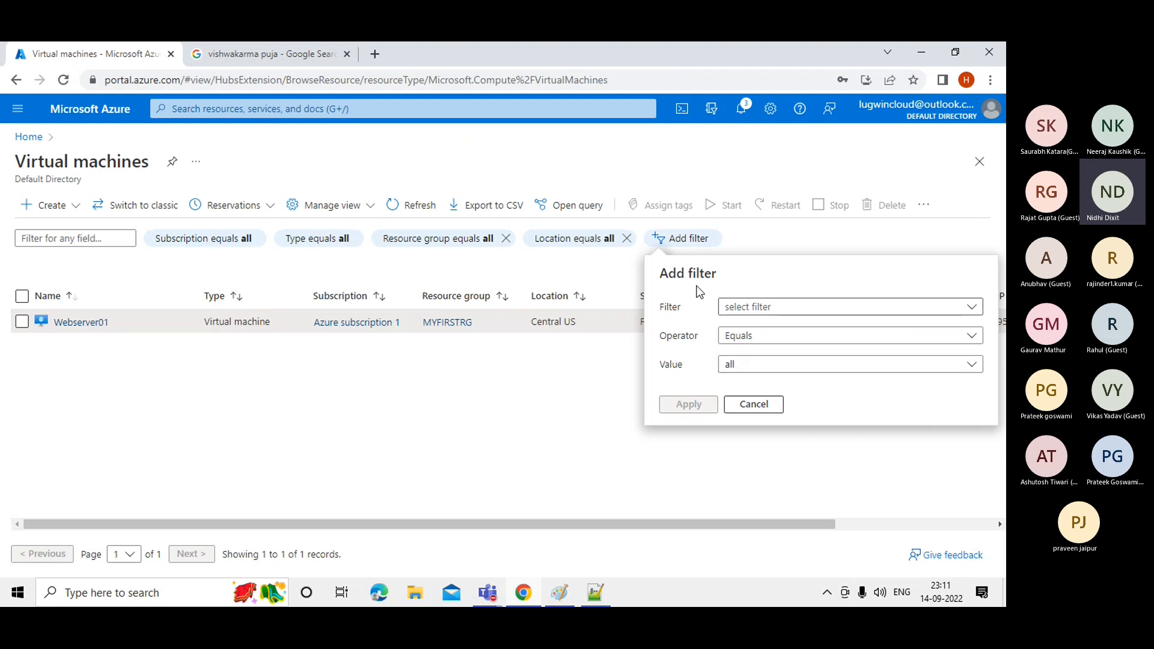
pyautogui.click(751, 406)
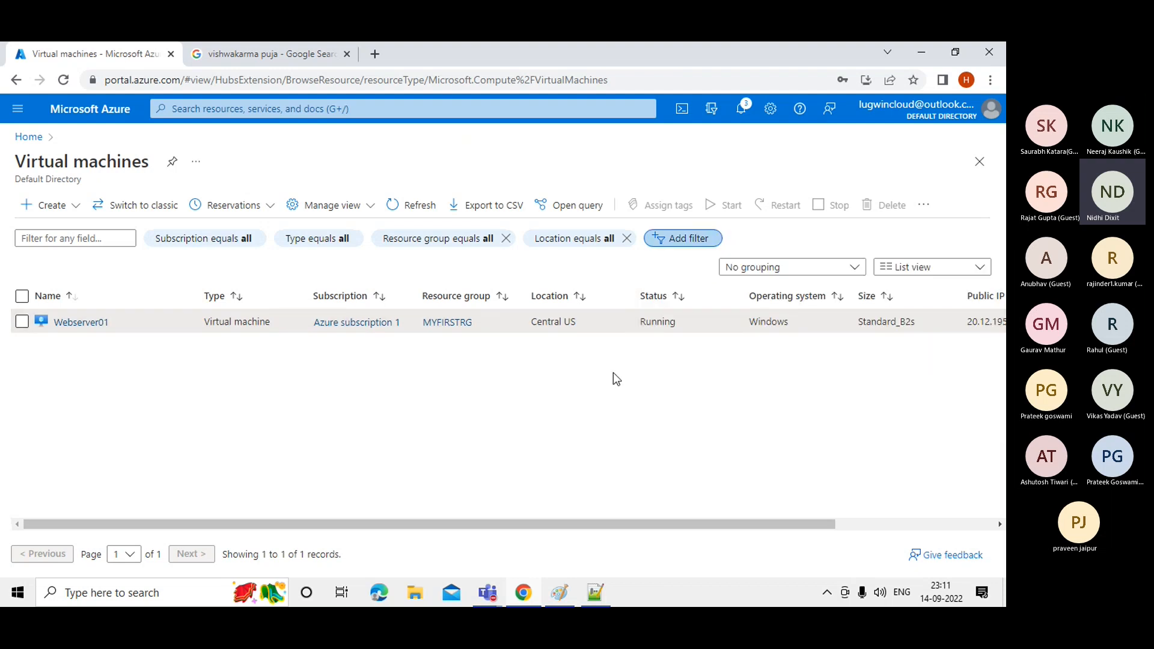
pyautogui.click(88, 328)
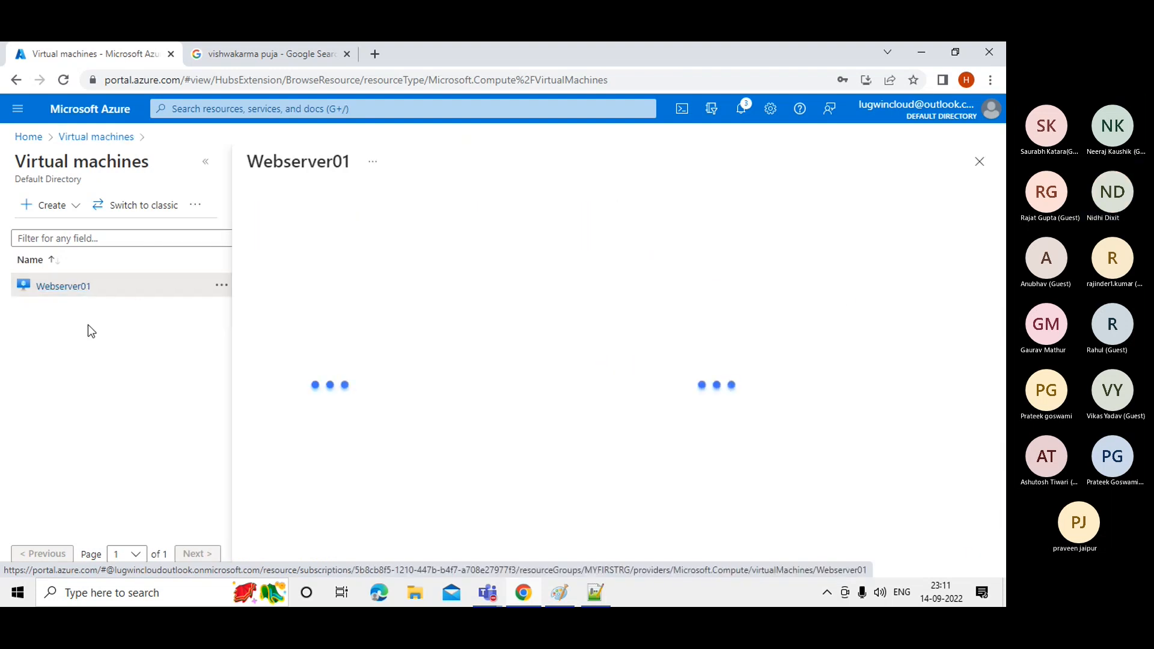
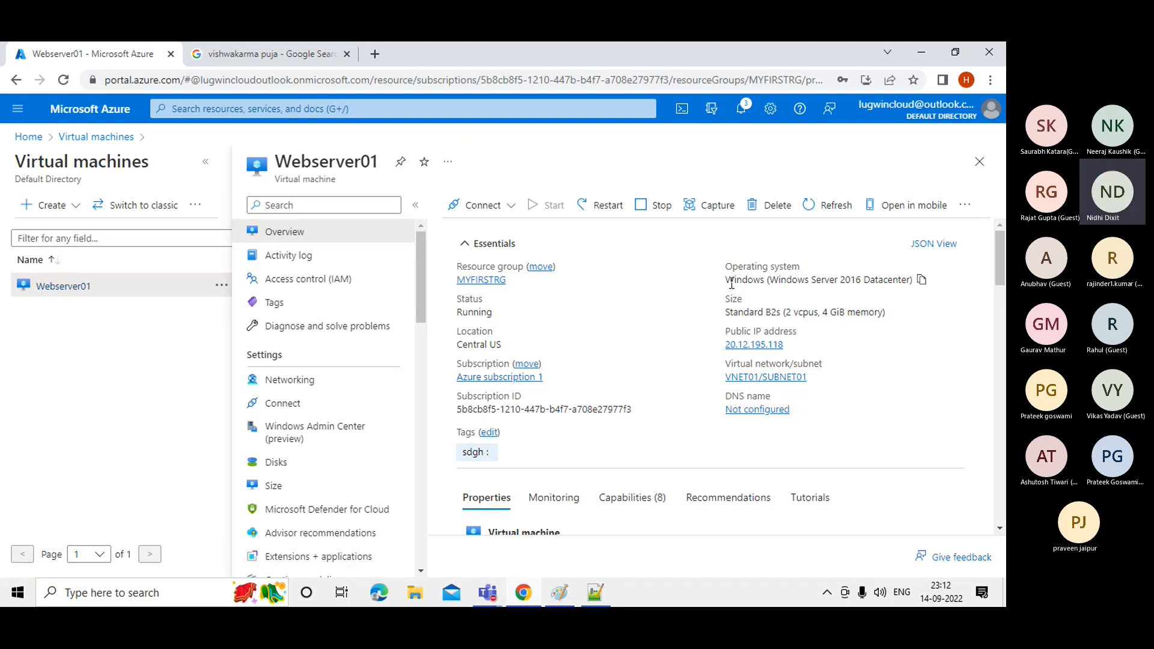
# Note Webserver01's OS and size, then copy its public IP address 20.12.195.118.
pyautogui.moveTo(734, 281); pyautogui.dragTo(909, 281)
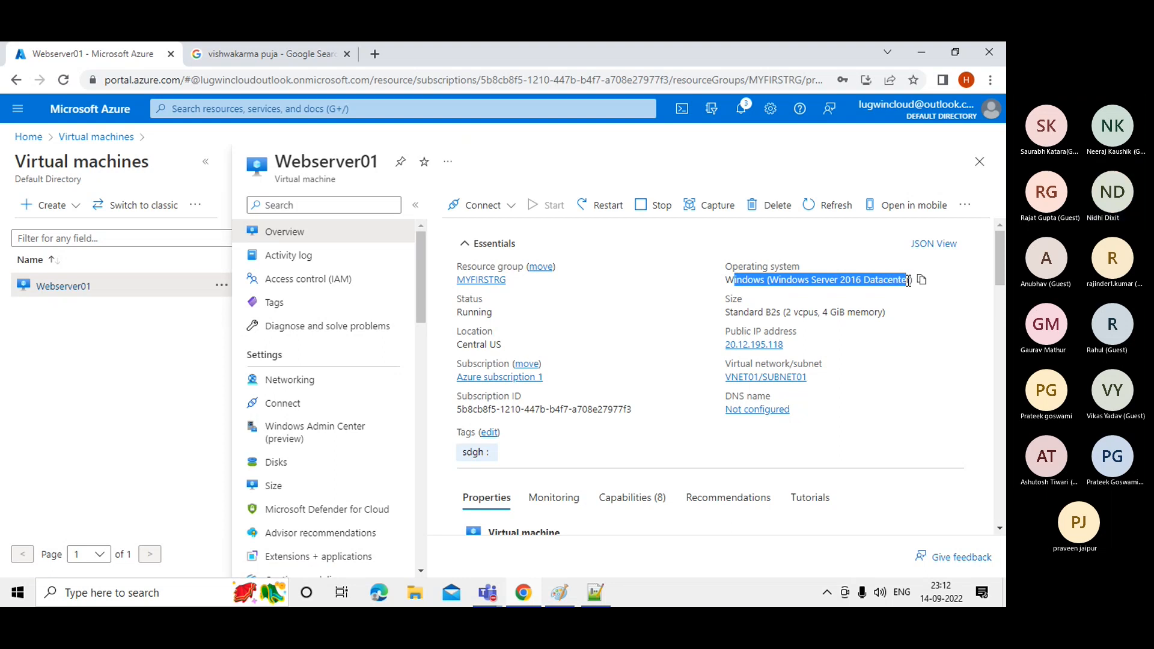
pyautogui.click(876, 294)
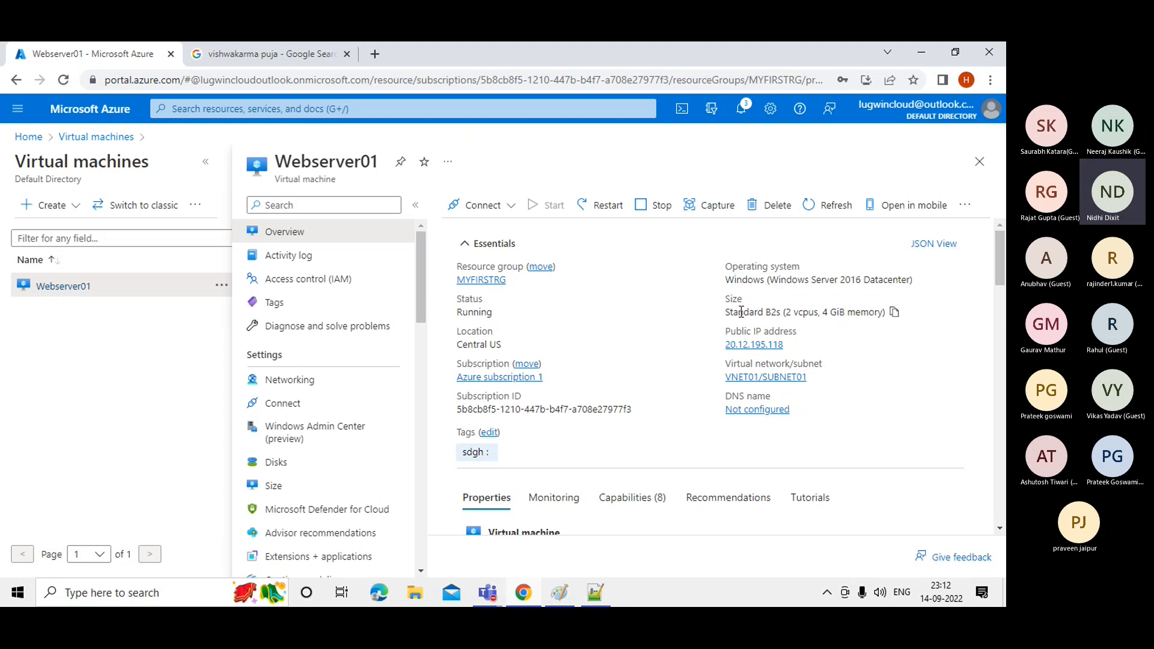
pyautogui.moveTo(726, 313); pyautogui.dragTo(884, 312)
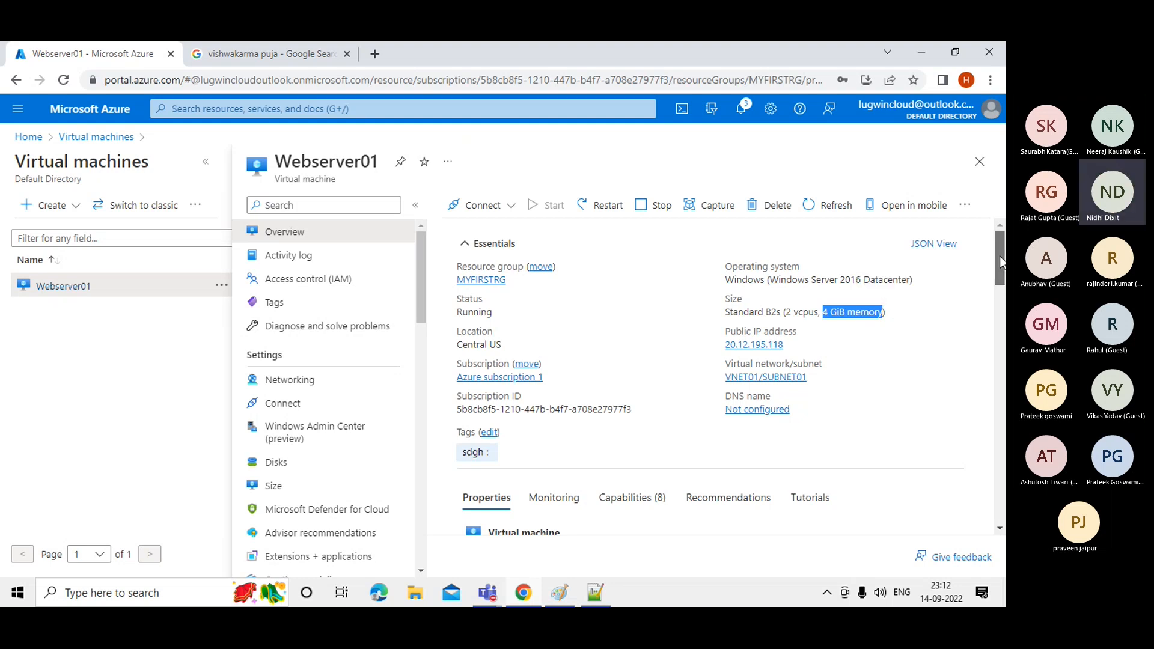
pyautogui.moveTo(1001, 259); pyautogui.dragTo(1000, 268)
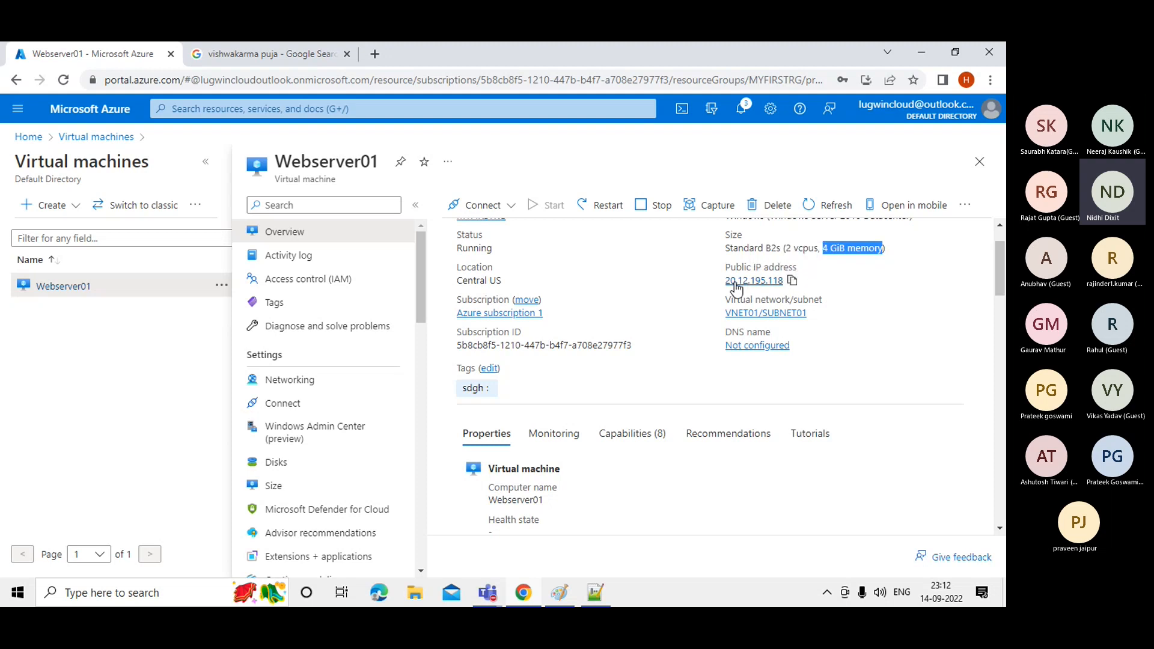
pyautogui.click(792, 284)
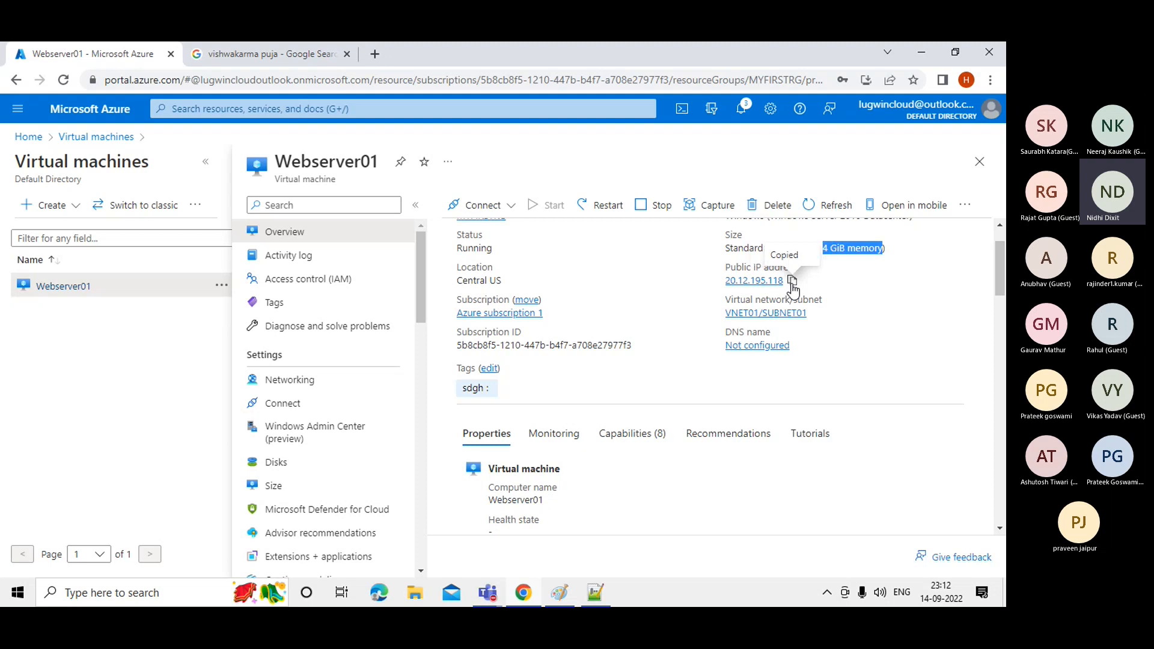
pyautogui.click(560, 593)
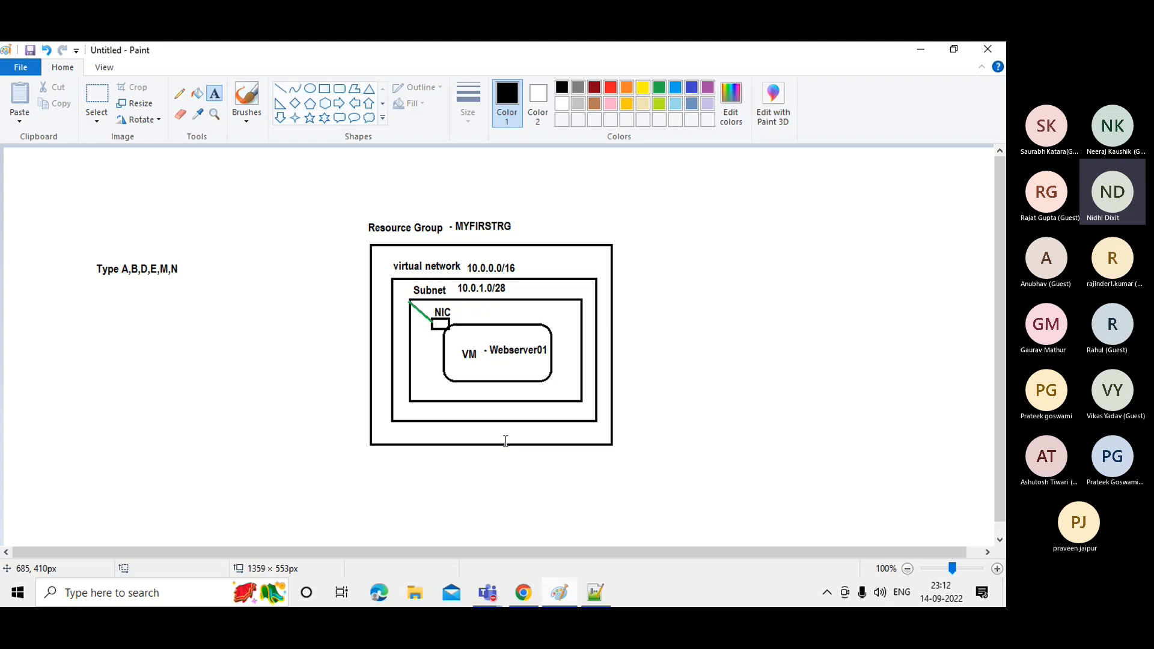
# Label the diagram 'Public ip 20.12.195.118' below the VM box.
pyautogui.click(435, 390)
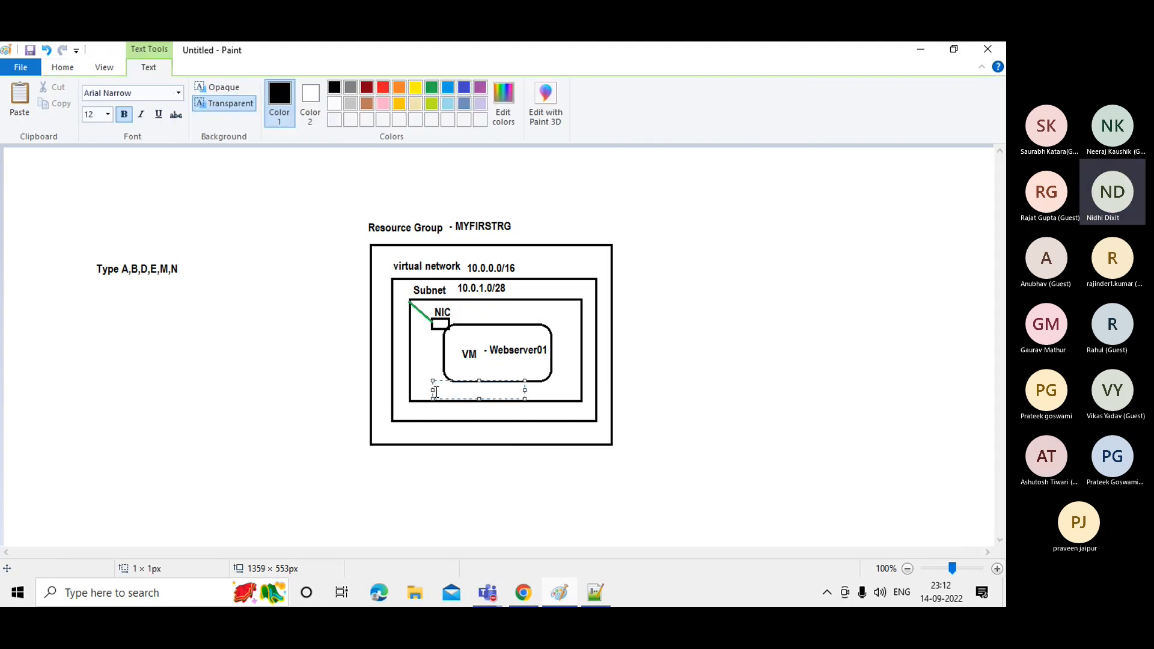
pyautogui.write('Public ip')
pyautogui.press('Return')
pyautogui.write('20.12.195.118')
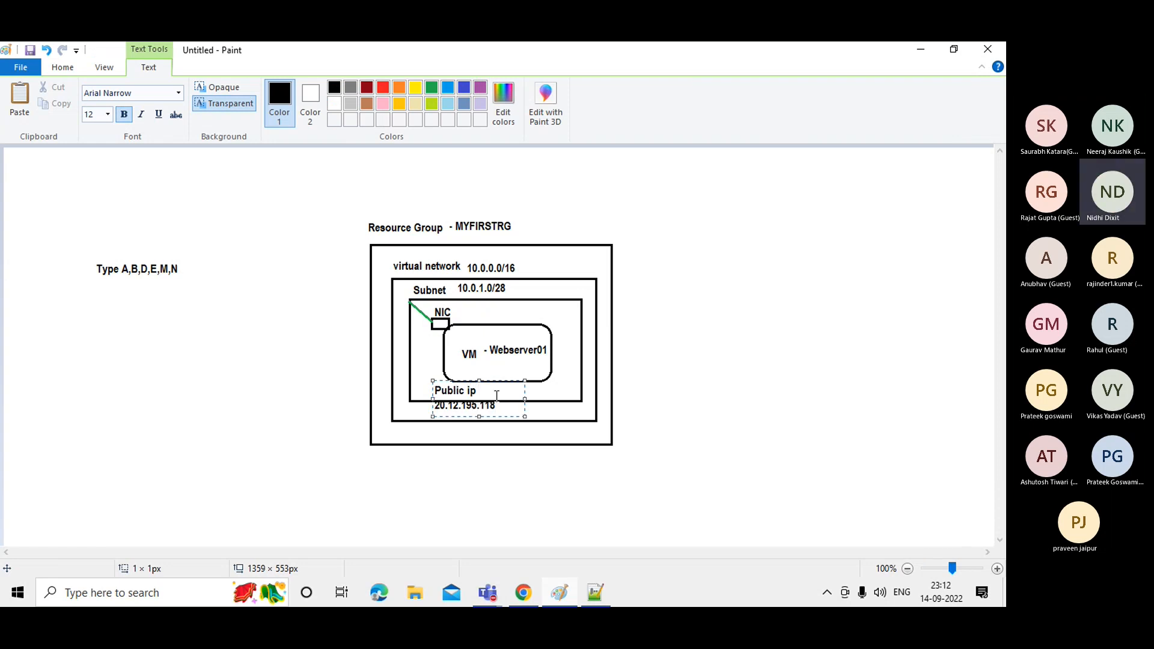
pyautogui.moveTo(525, 398); pyautogui.dragTo(568, 392)
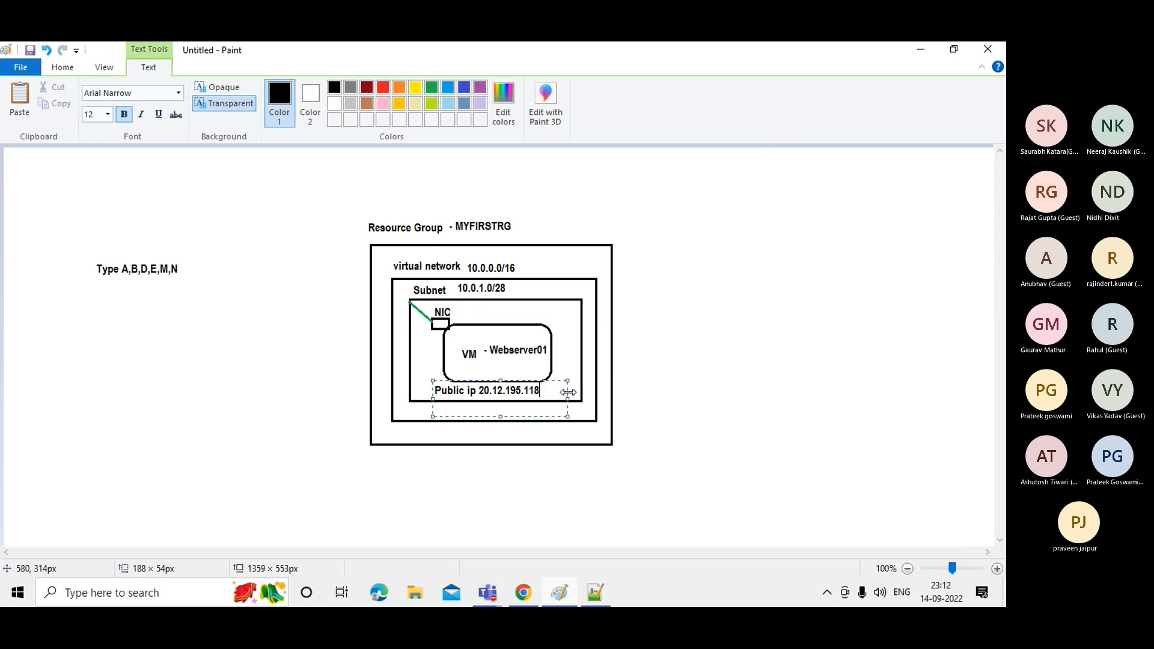
pyautogui.click(677, 394)
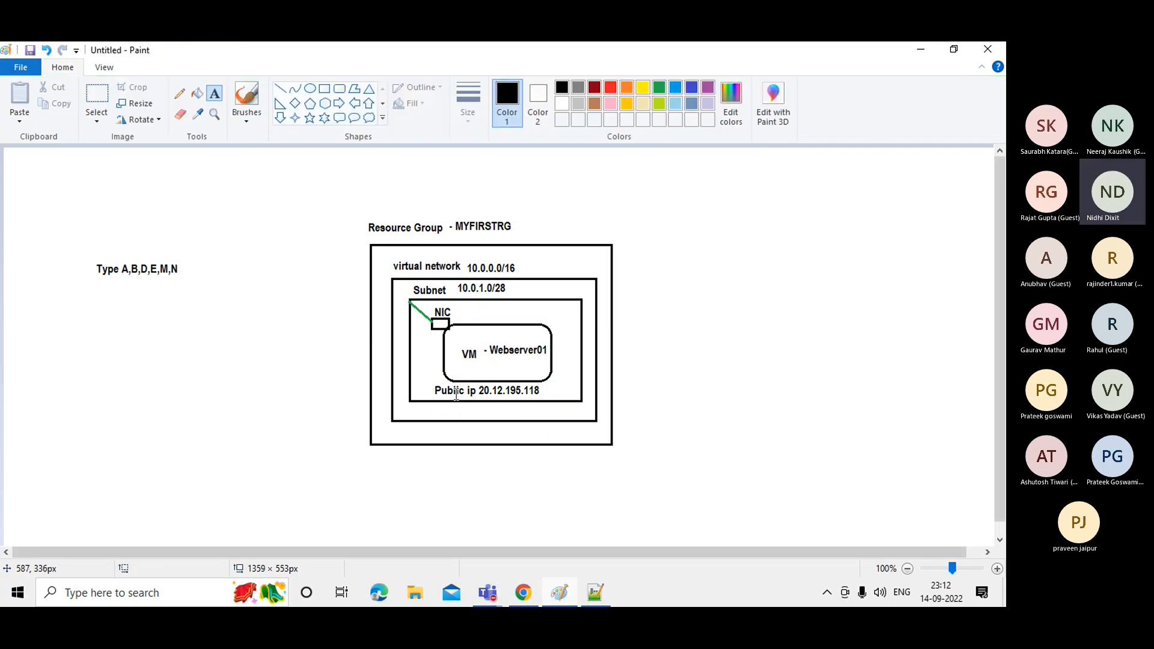
# Add an 'RDP' label beside the public IP and 'PRIVATE IP' beside the NIC.
pyautogui.click(555, 391)
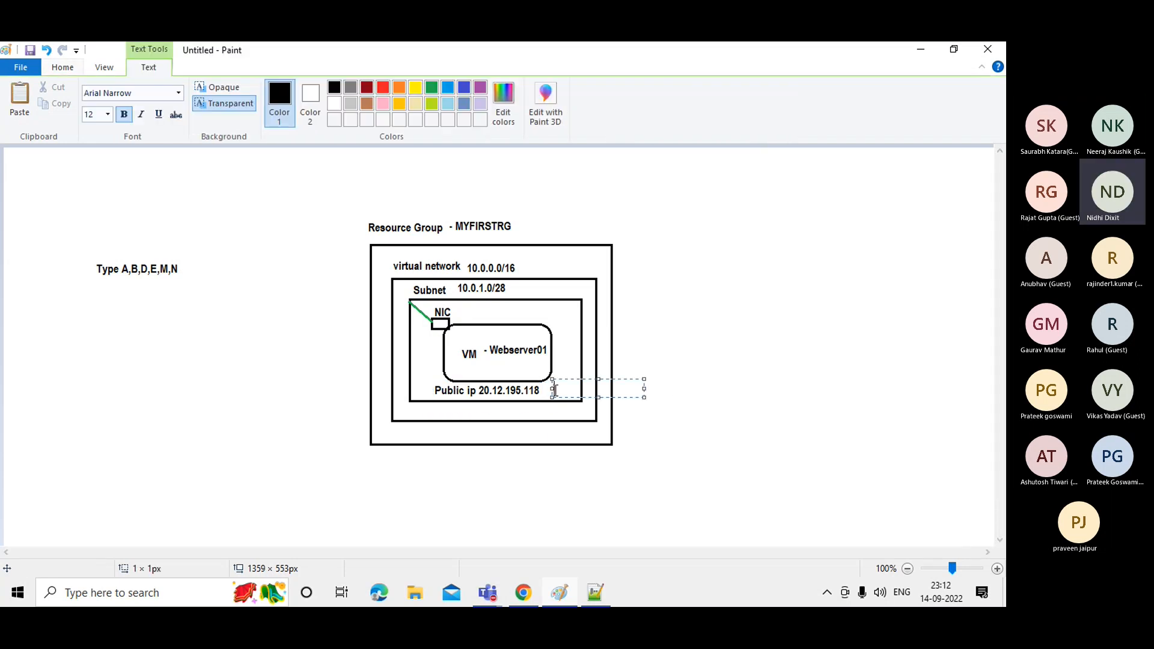
pyautogui.write('RDP')
pyautogui.click(683, 378)
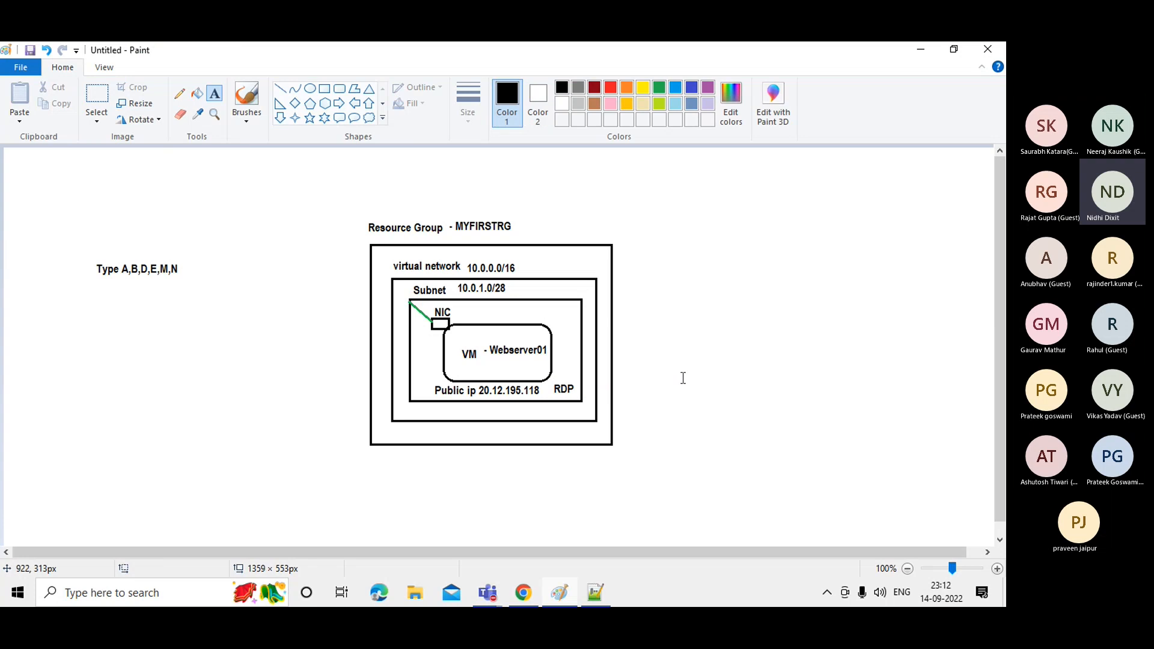
pyautogui.click(457, 314)
pyautogui.write('PRIVATE')
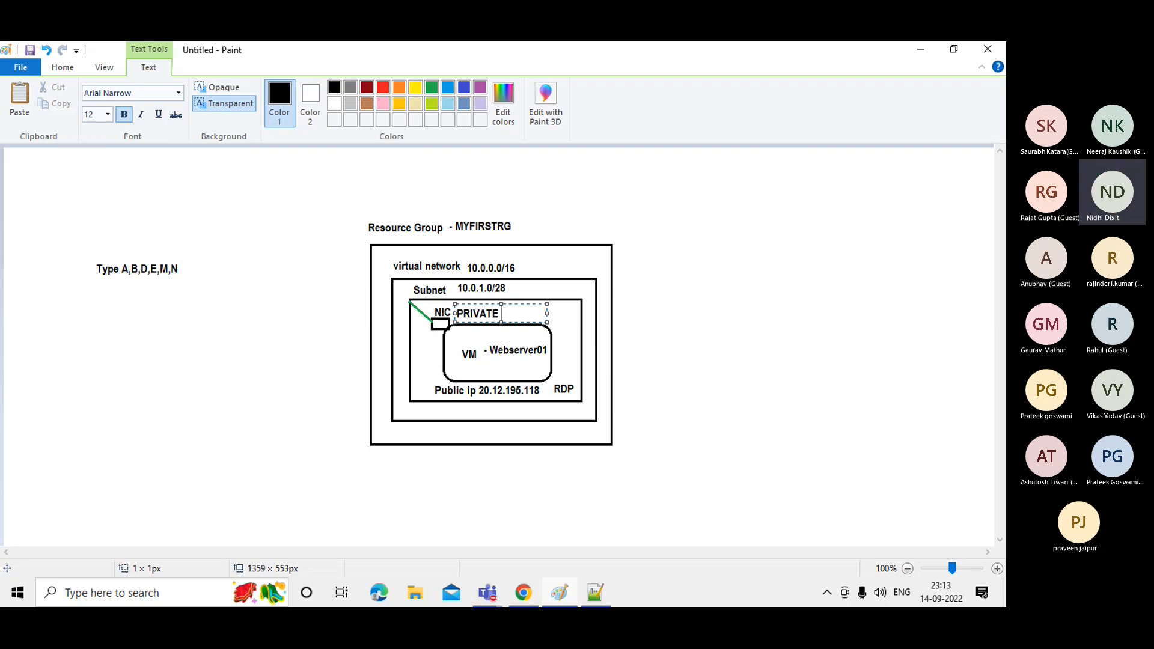
pyautogui.write(' IP')
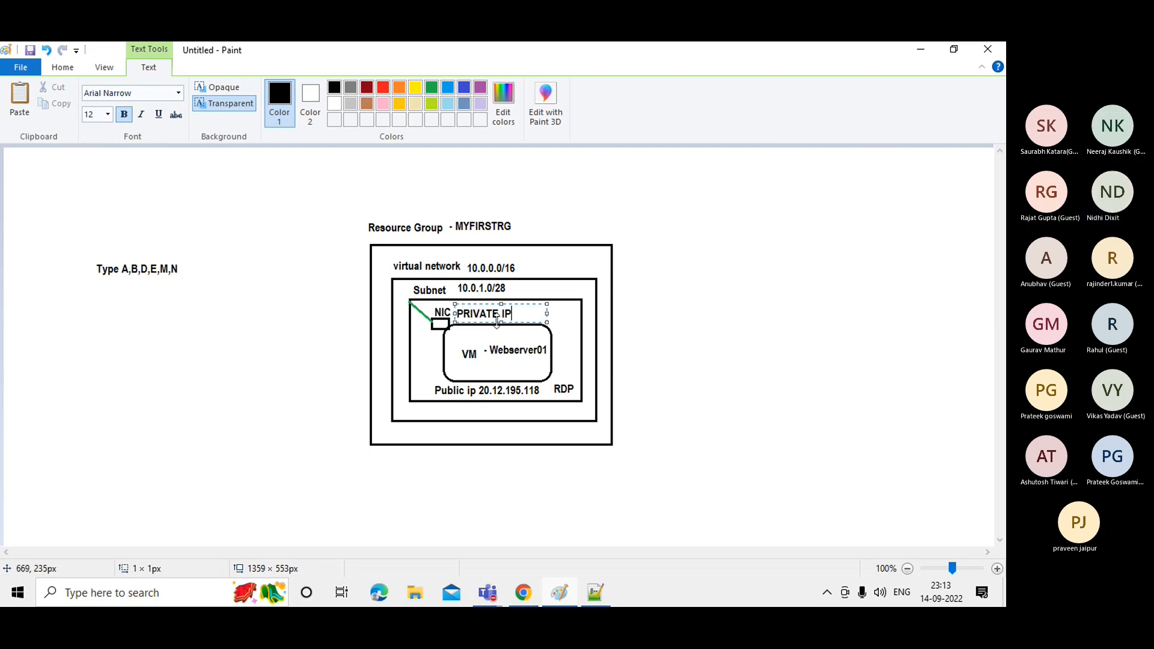
pyautogui.click(634, 333)
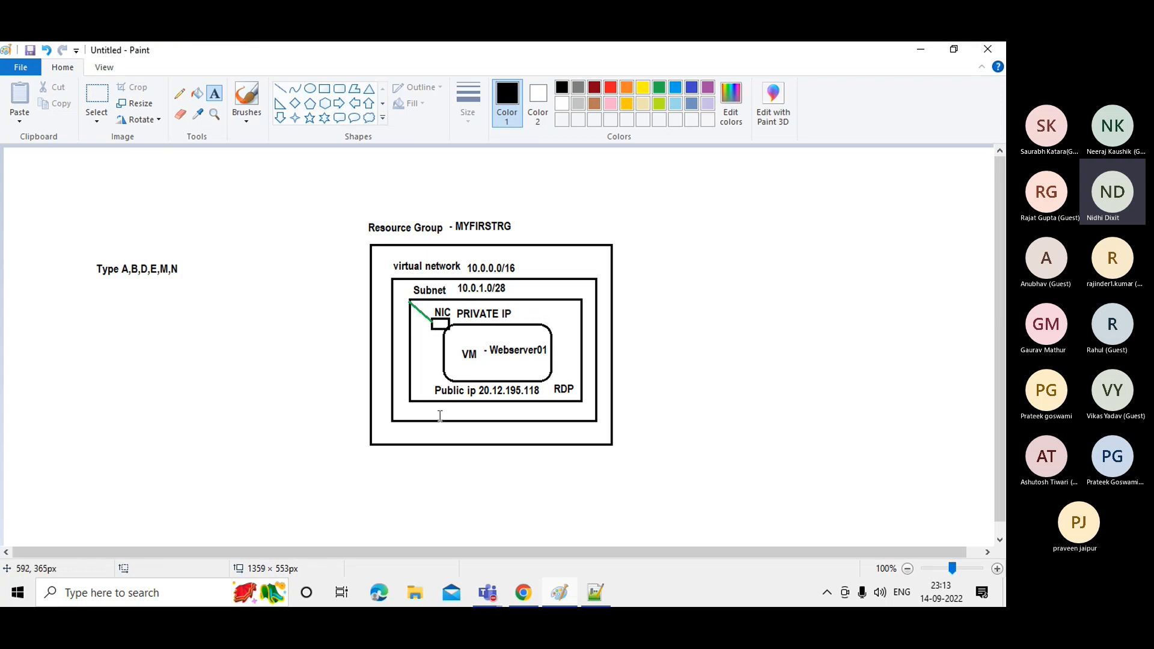
# Draw a small rectangle to the right of the PRIVATE IP label.
pyautogui.click(325, 89)
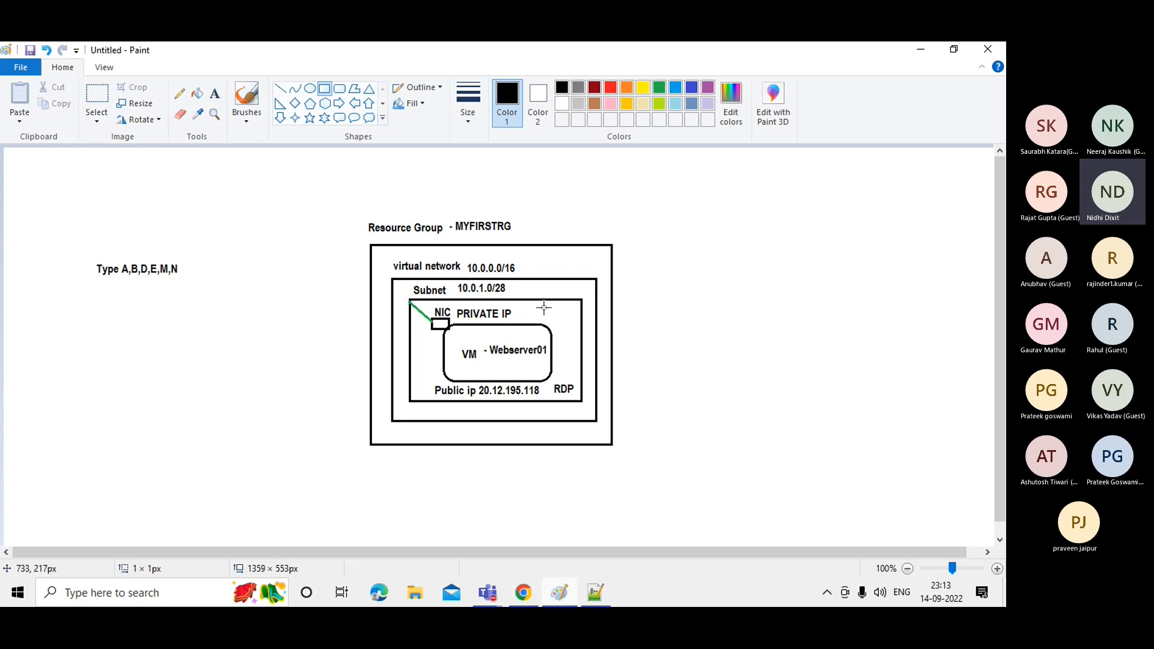
pyautogui.moveTo(545, 309); pyautogui.dragTo(572, 321)
pyautogui.click(673, 325)
# Undo the small box and look up Webserver01's private IP 10.0.1.4 in the portal.
pyautogui.hotkey('ctrl', 'z')
pyautogui.hotkey('alt', 'Tab')
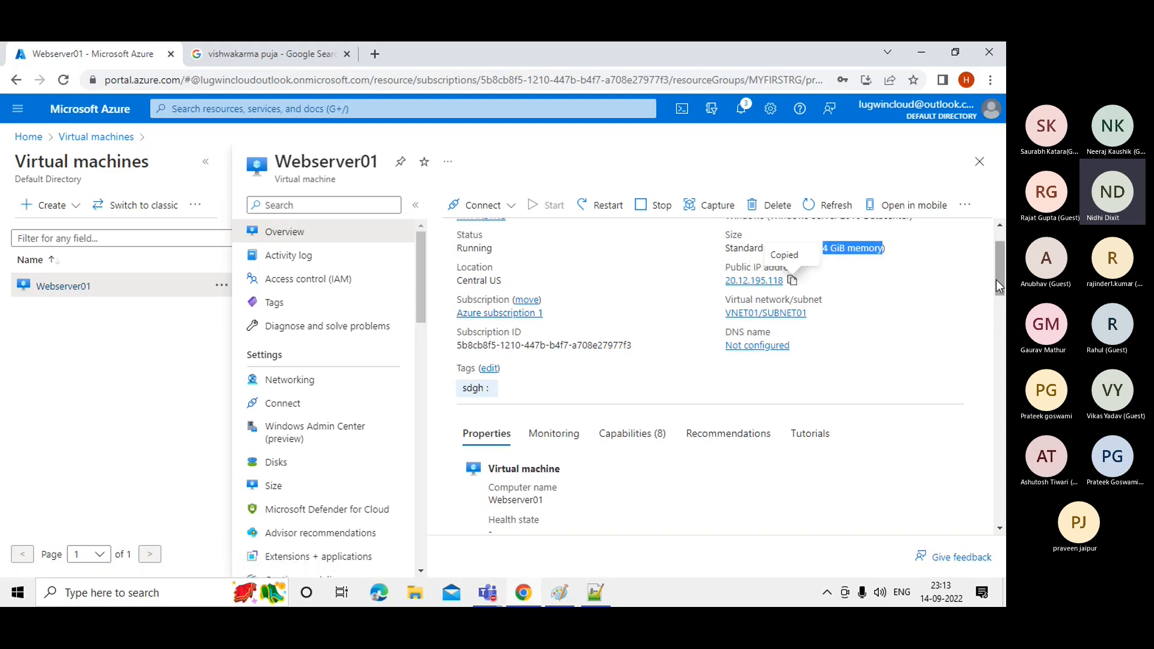
pyautogui.moveTo(998, 288); pyautogui.dragTo(1002, 448)
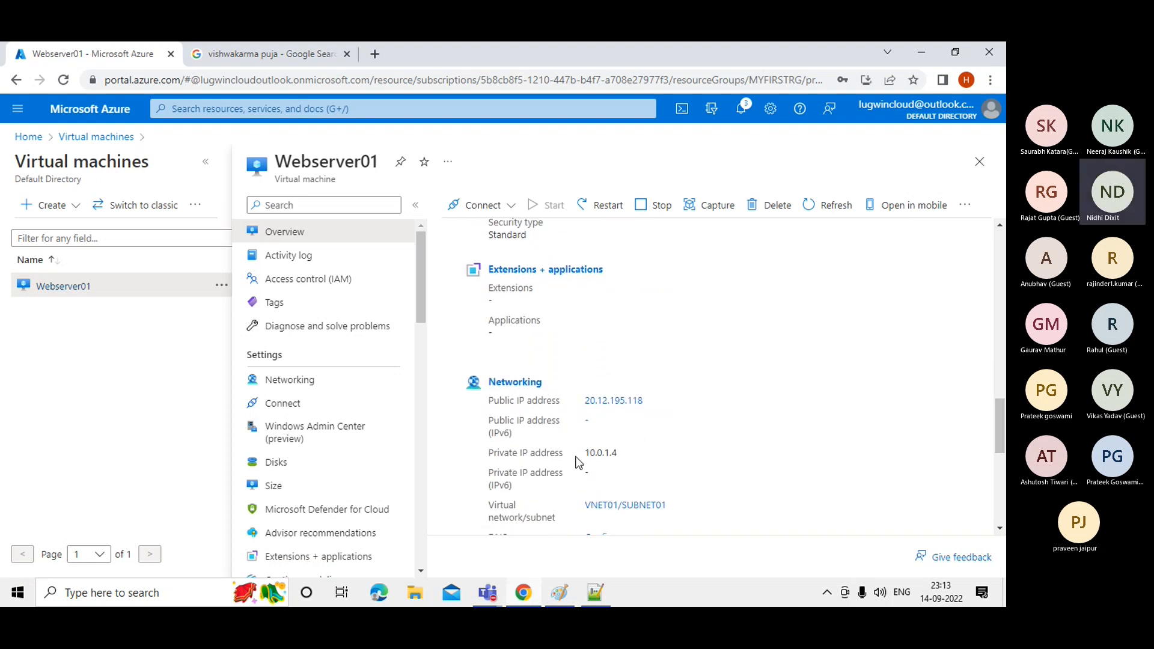
pyautogui.moveTo(618, 454); pyautogui.dragTo(590, 455)
pyautogui.hotkey('alt', 'Tab')
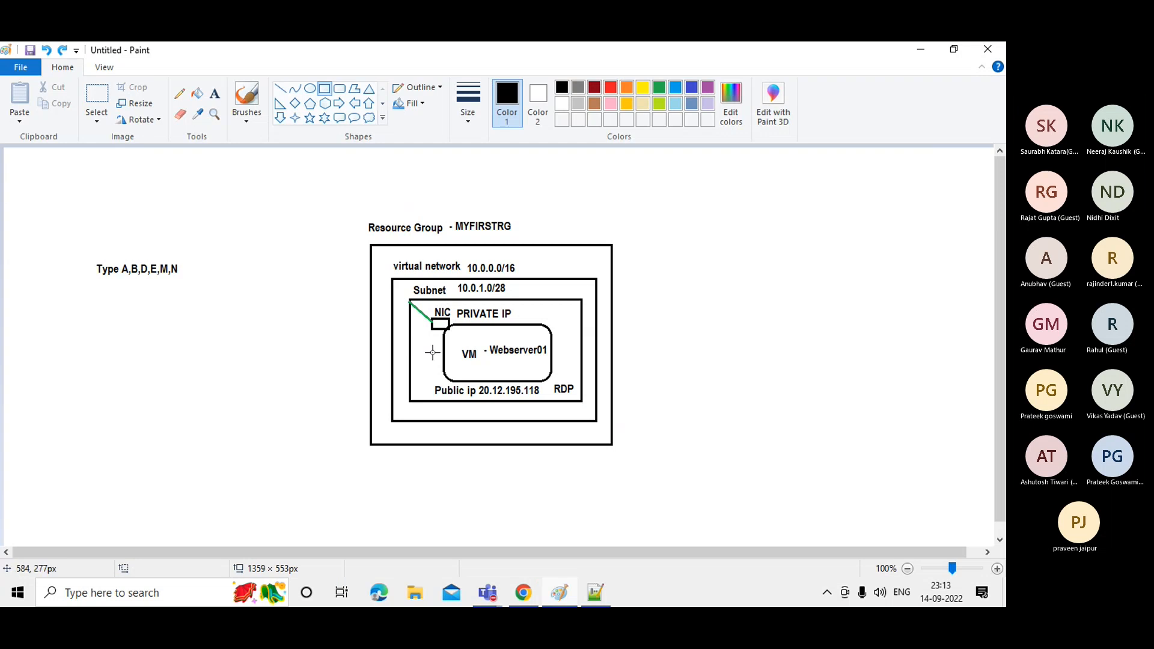
# Write '- 10.0.1.4' next to the PRIVATE IP label in the diagram.
pyautogui.click(215, 93)
pyautogui.click(517, 309)
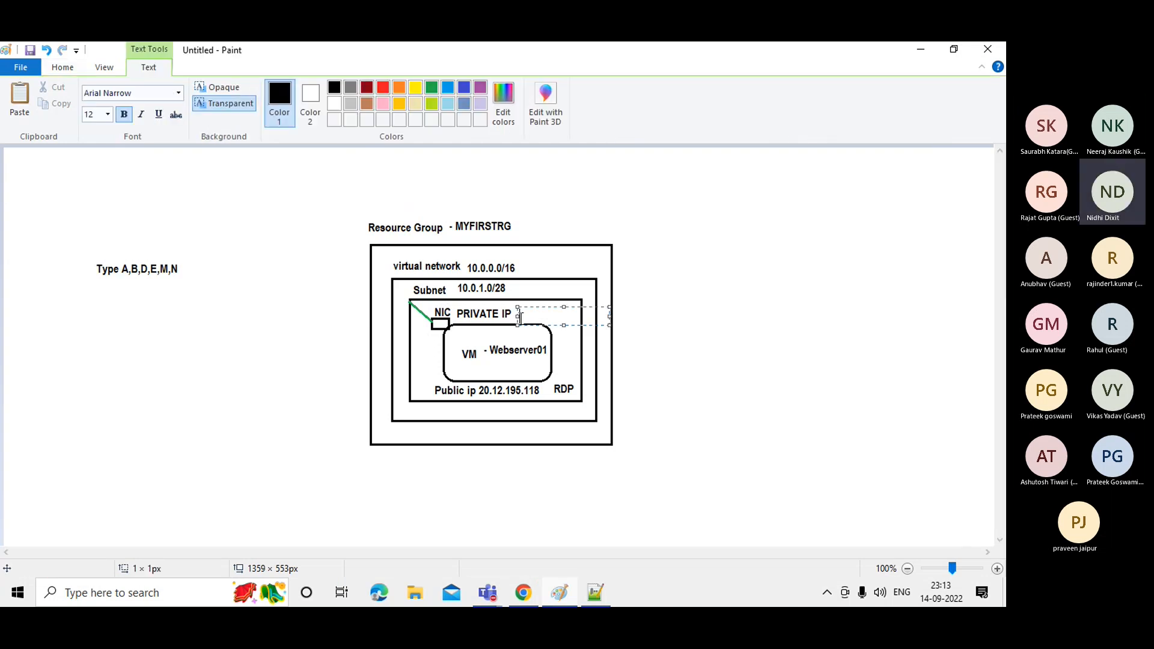
pyautogui.write('- 10.0.1.4')
pyautogui.click(770, 304)
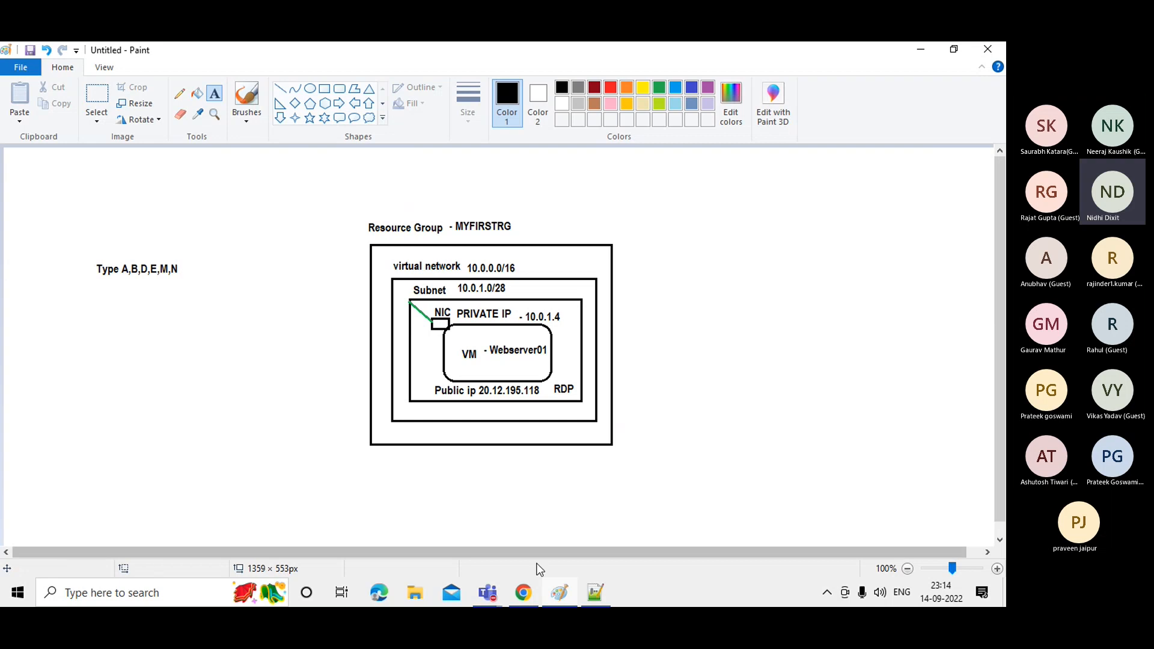
pyautogui.moveTo(521, 594)
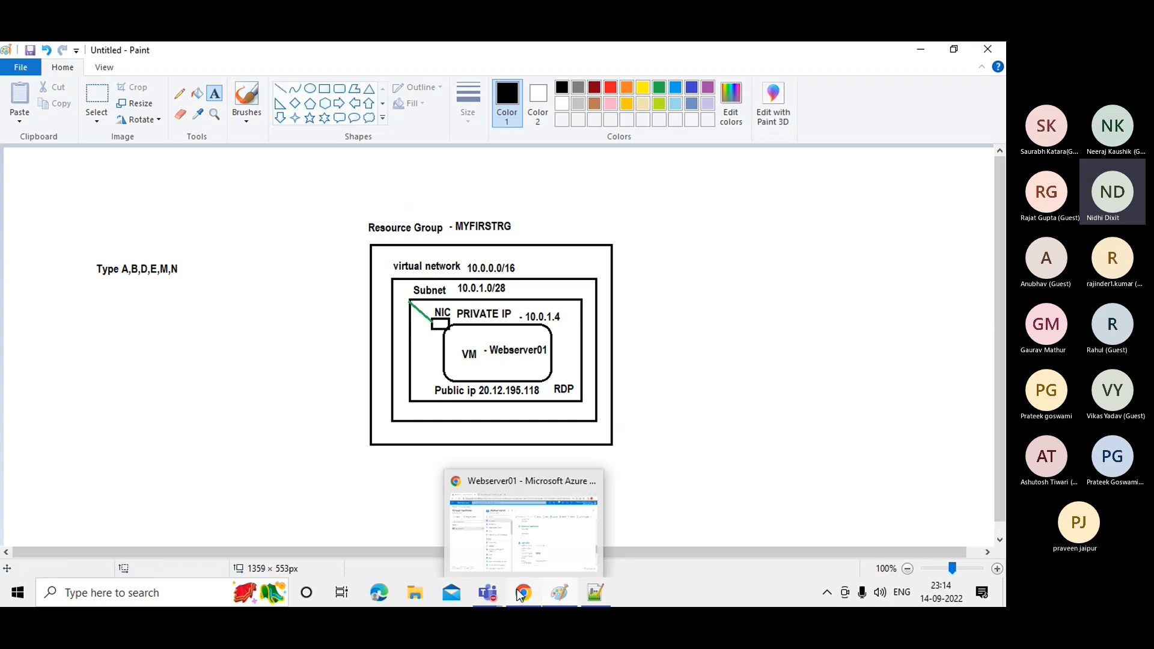
pyautogui.click(520, 530)
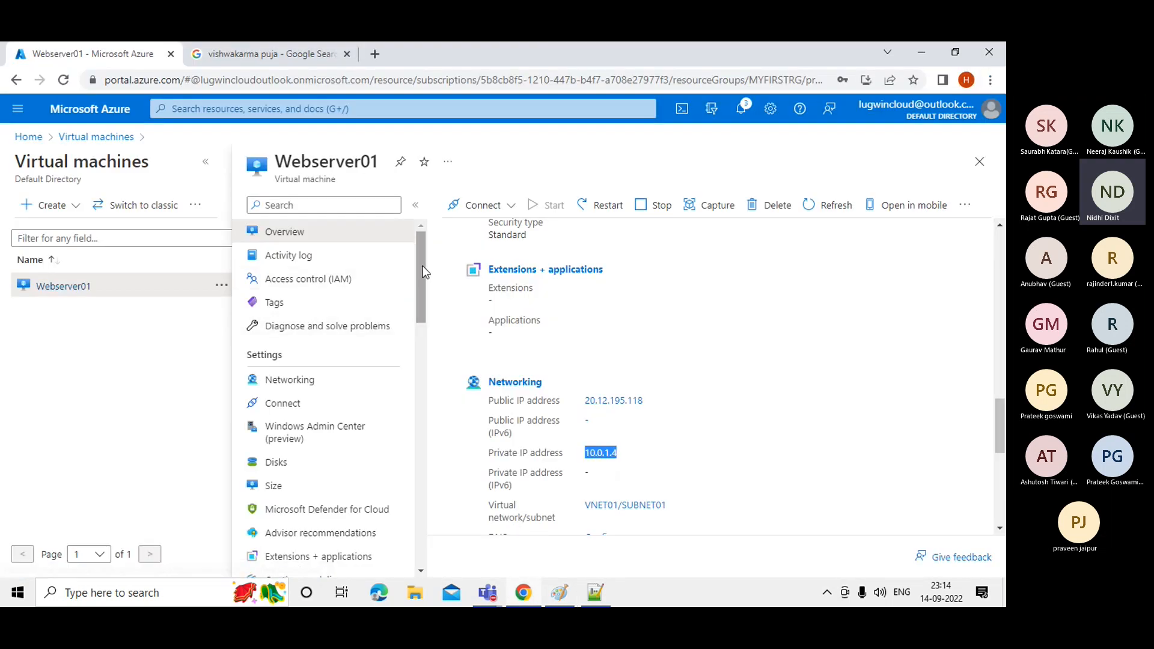
# Open Webserver01's Networking settings and review its IPs and inbound port rules.
pyautogui.moveTo(424, 305)
pyautogui.mouseDown()
pyautogui.moveTo(424, 341)
pyautogui.moveTo(420, 304)
pyautogui.mouseUp()
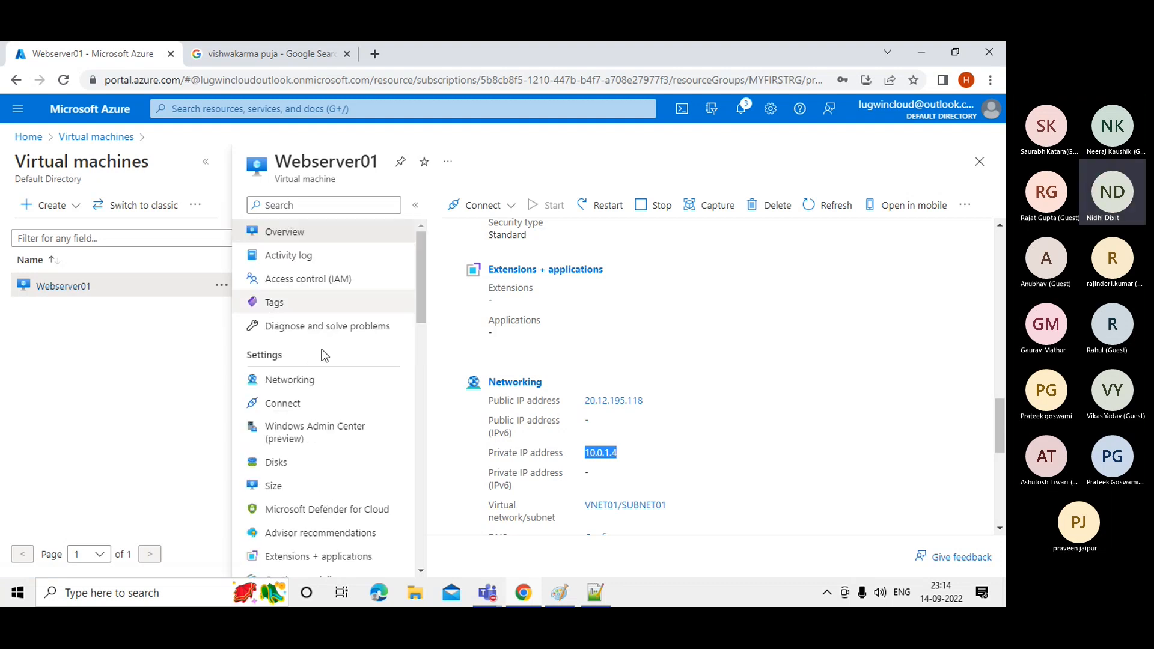
pyautogui.click(290, 380)
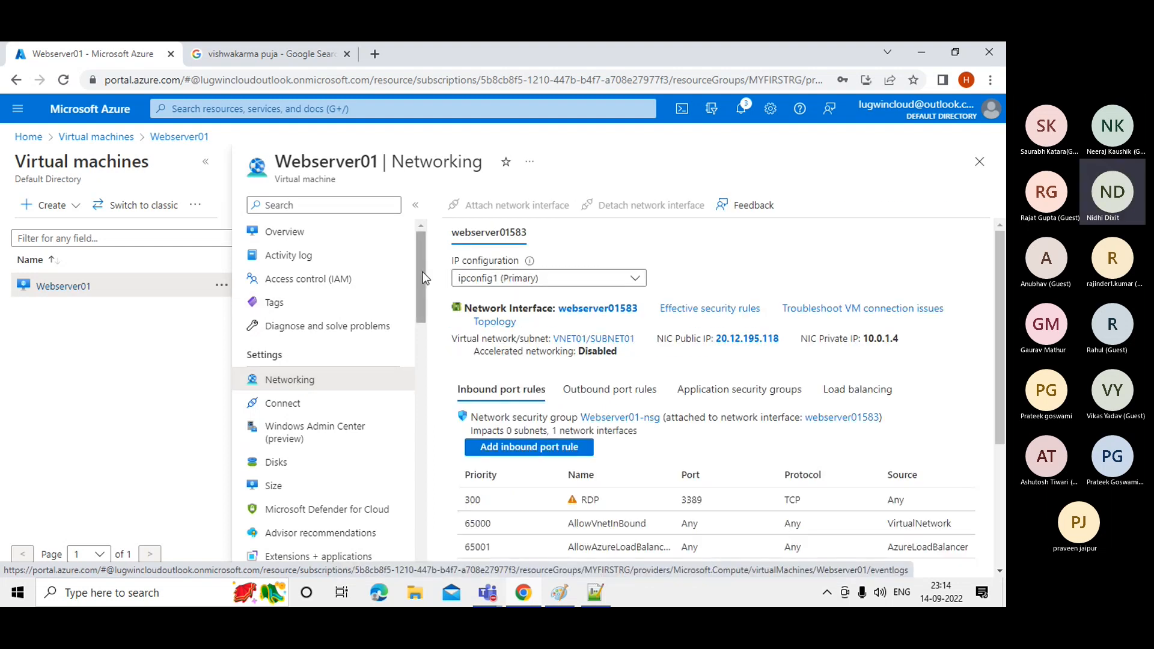
pyautogui.moveTo(425, 278); pyautogui.dragTo(423, 311)
pyautogui.moveTo(421, 302); pyautogui.dragTo(410, 258)
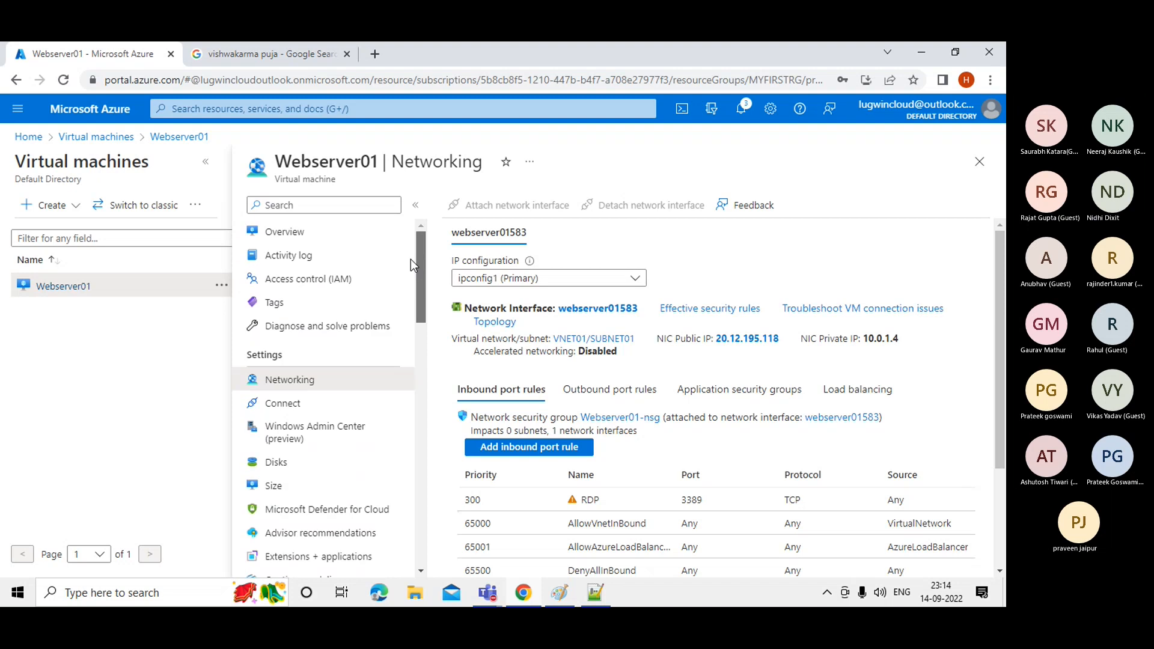
# Dismiss the tab menu, choose the signed-in account, and minimize the browser to reveal the diagram.
pyautogui.rightClick(124, 57)
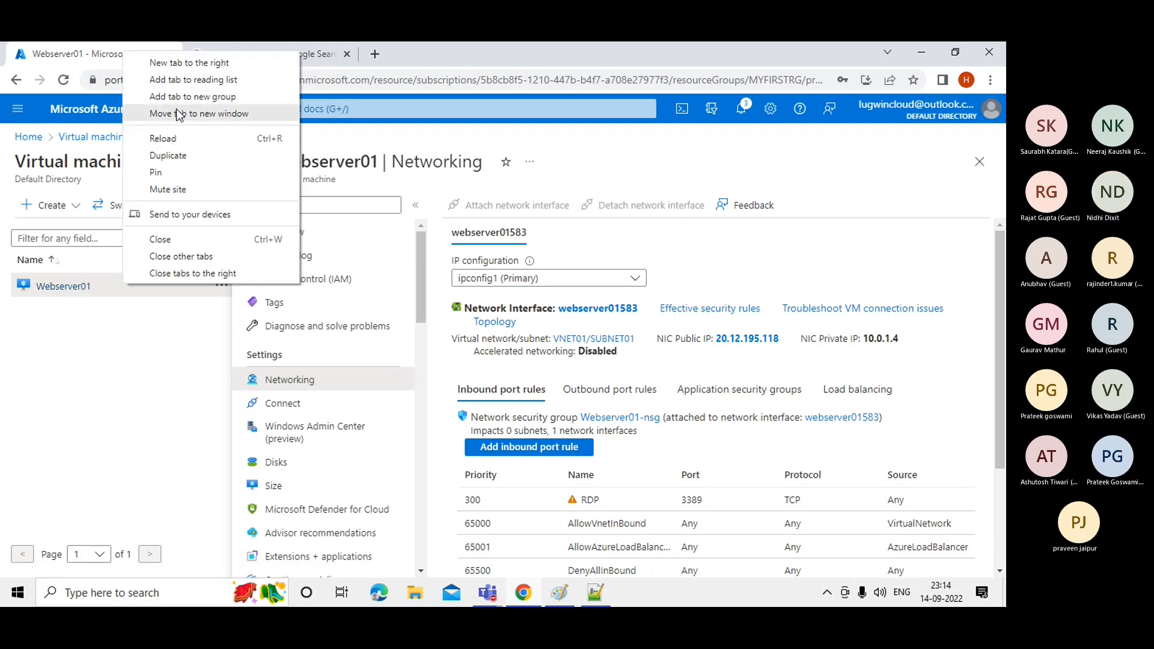
pyautogui.press('Escape')
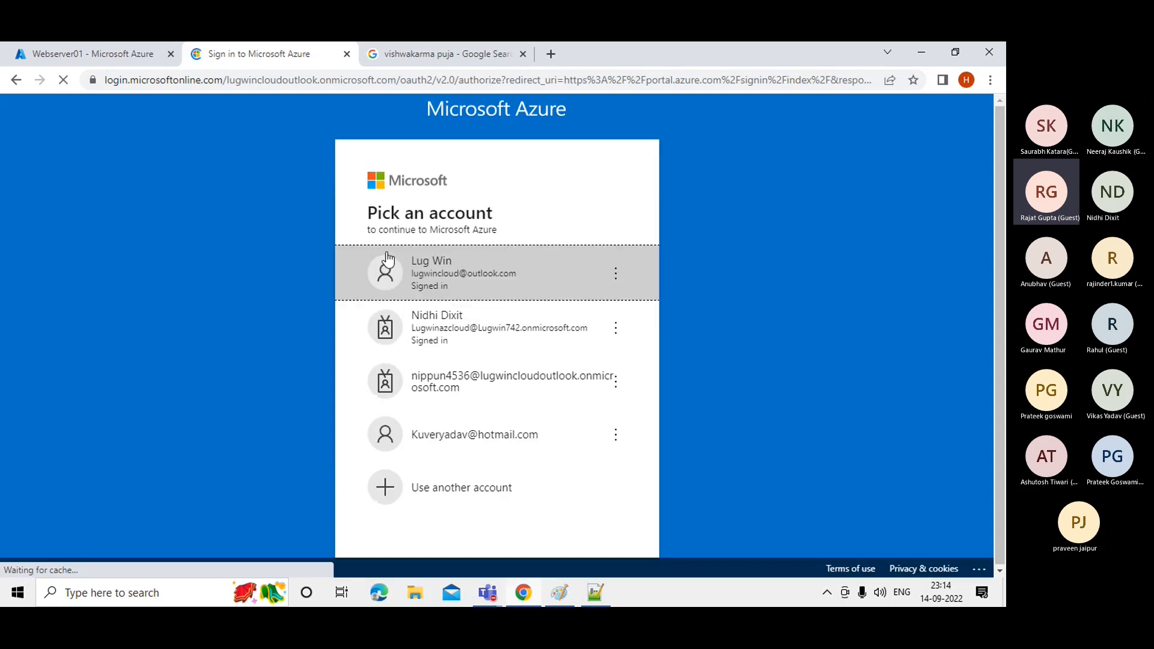
pyautogui.click(478, 290)
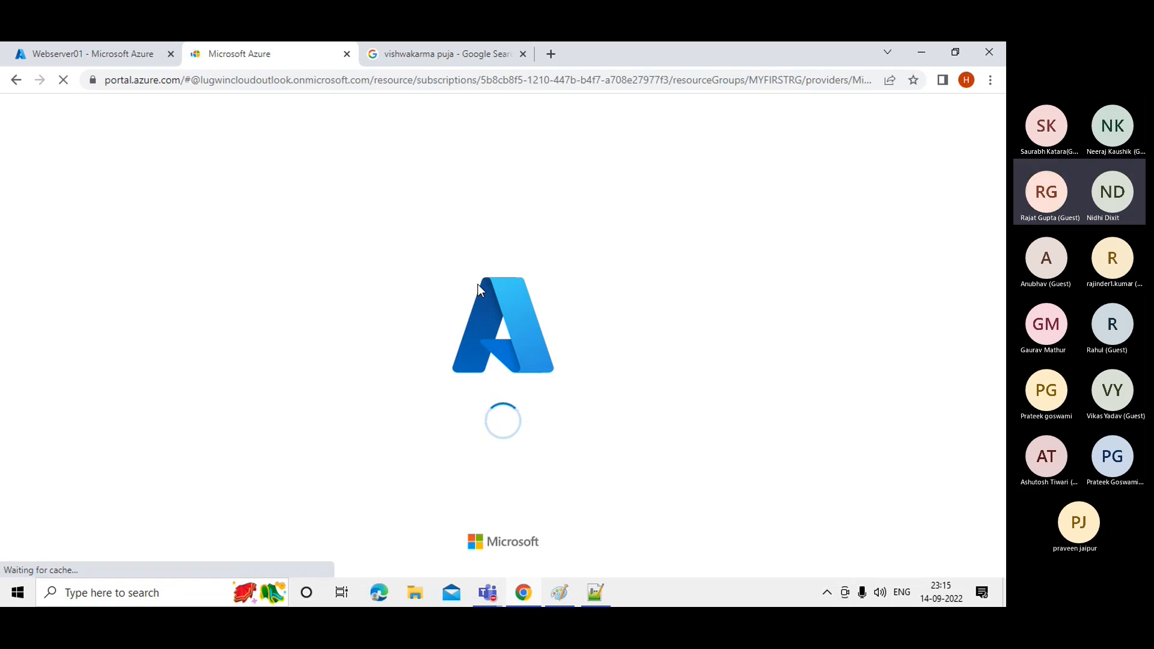
pyautogui.click(922, 52)
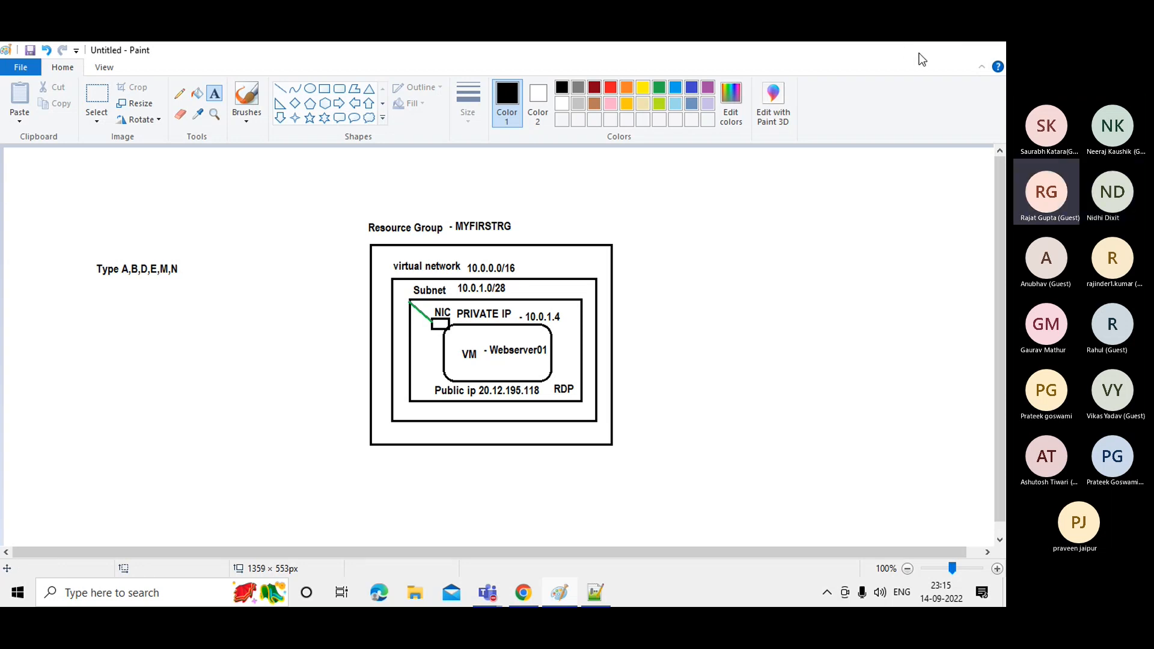
# Minimize Paint and restore the Azure portal window on Webserver01's Networking page.
pyautogui.click(919, 54)
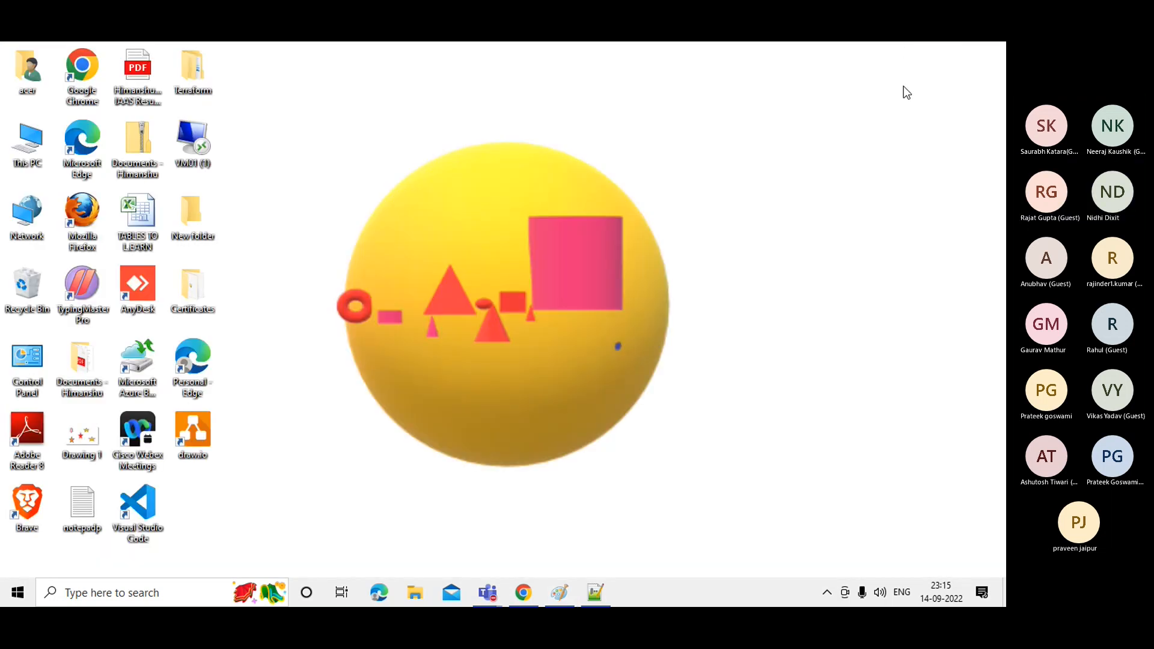
pyautogui.click(533, 601)
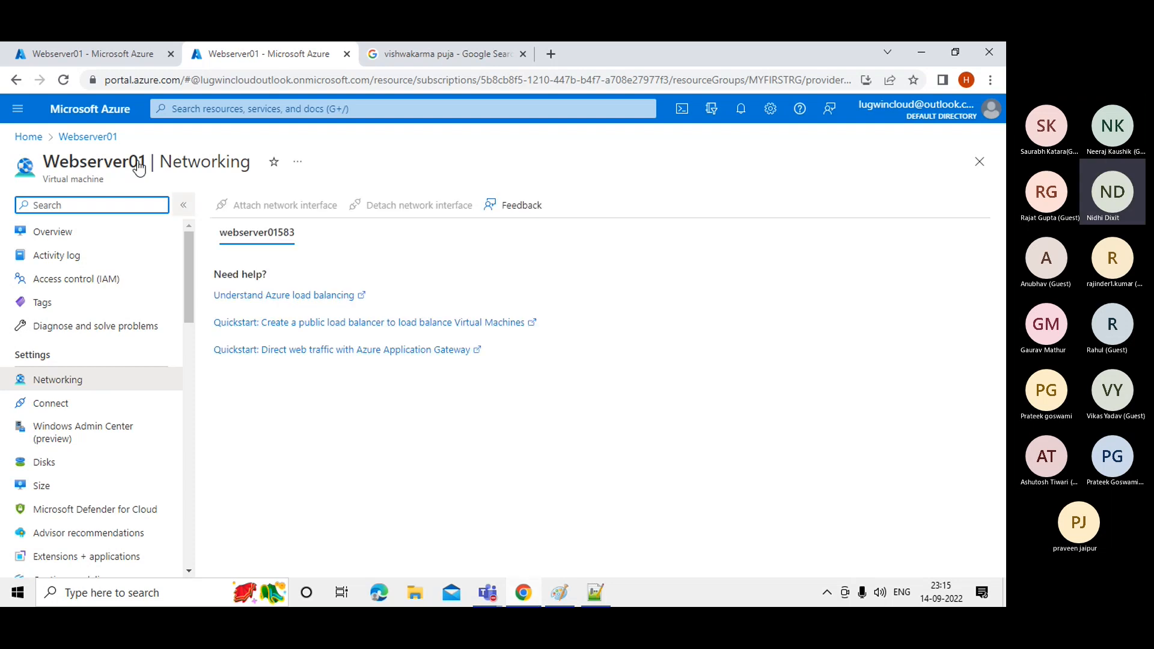
pyautogui.click(195, 109)
# Search the portal for 'VIRTUAL' to list Virtual machines and Virtual networks.
pyautogui.write('VIRTU')
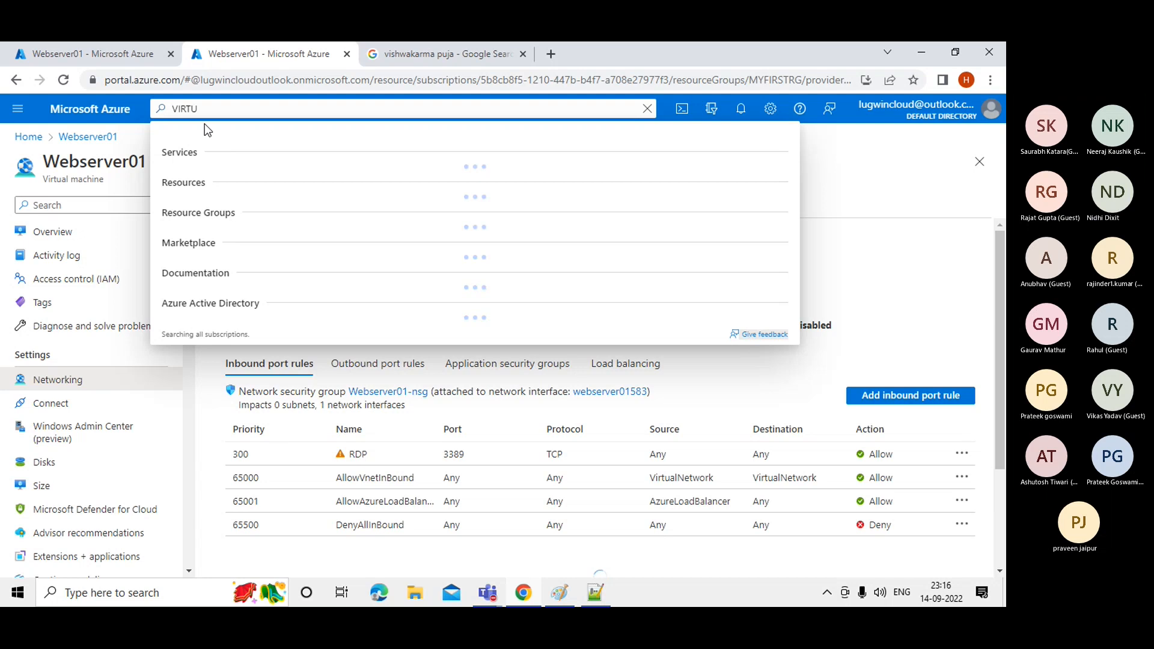
pyautogui.write('AL')
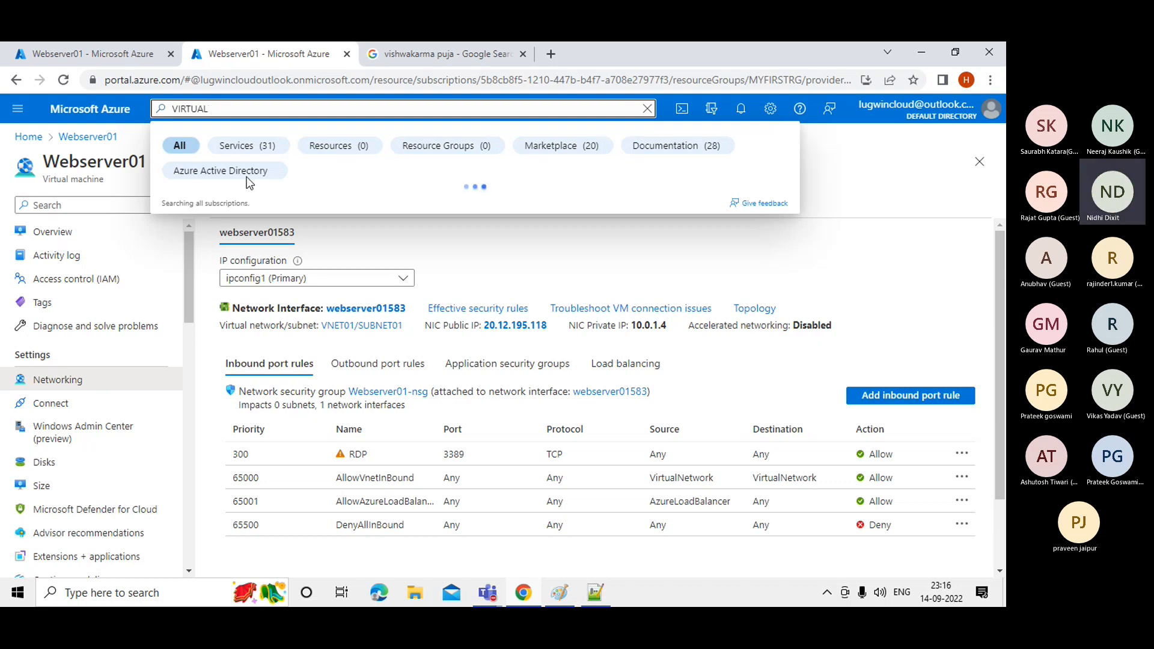
pyautogui.click(103, 57)
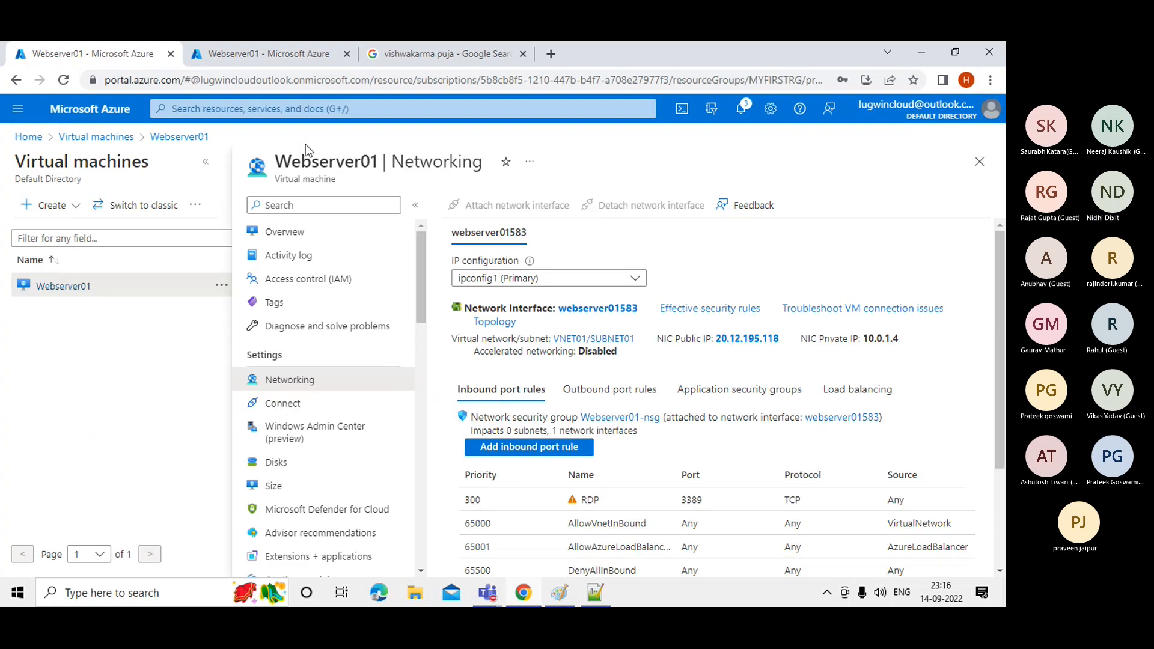
pyautogui.click(211, 60)
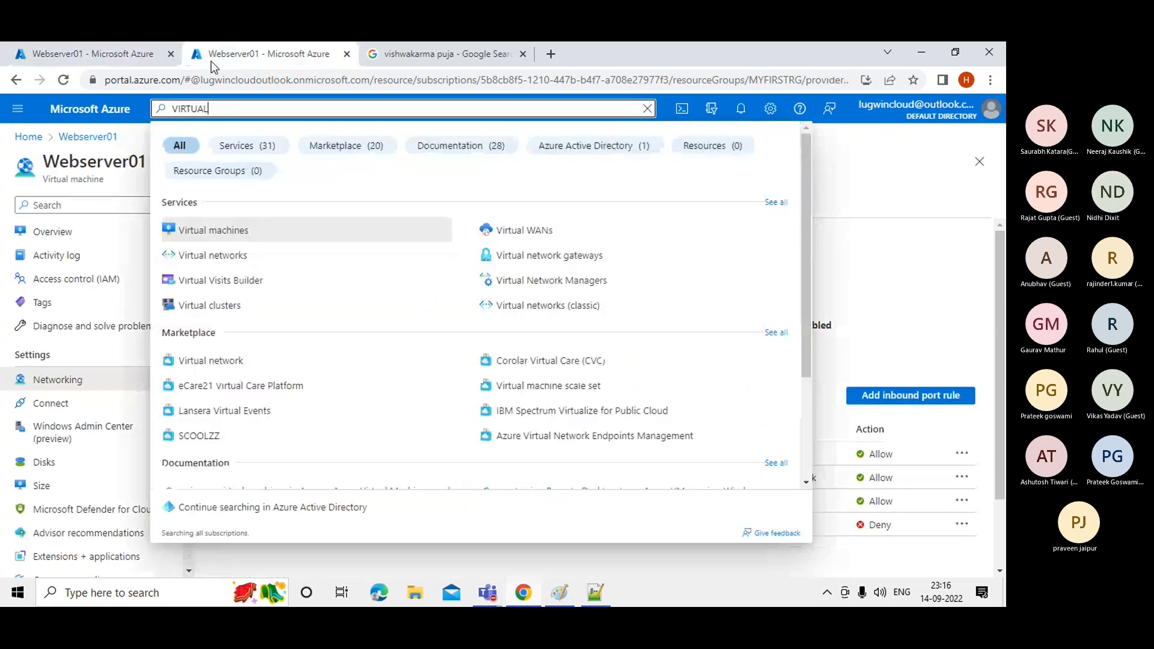
# Open VNET01's subnets to check SUBNET01 at 10.0.1.0/28, then return to Webserver01.
pyautogui.click(214, 256)
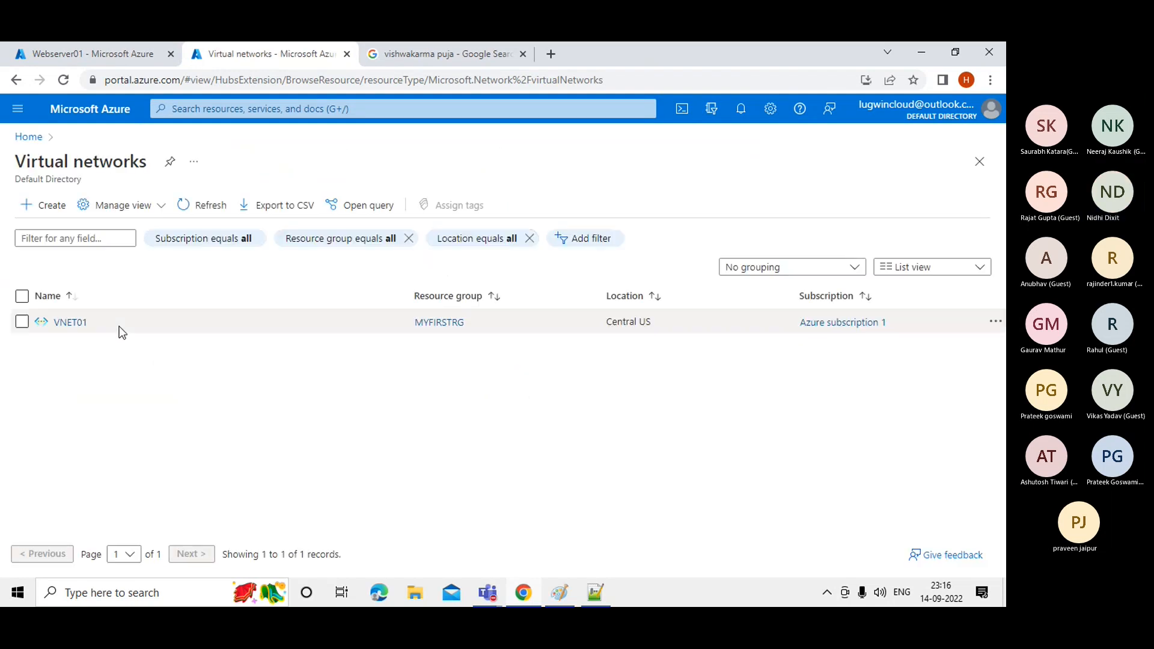
pyautogui.click(66, 325)
pyautogui.click(67, 327)
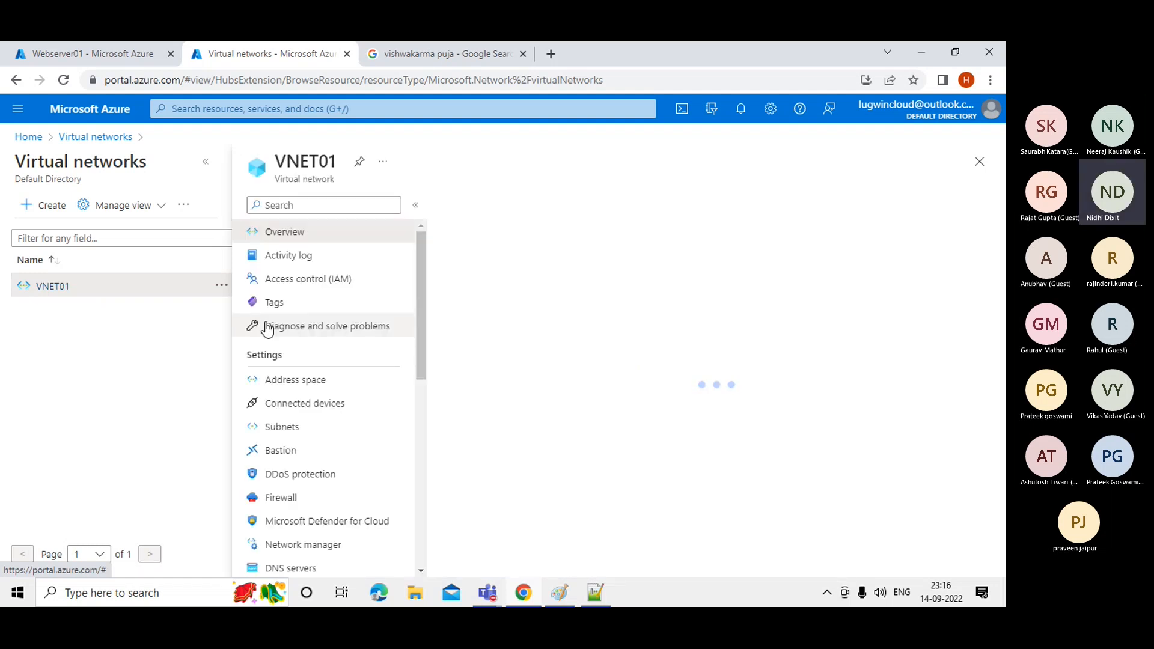
pyautogui.click(282, 428)
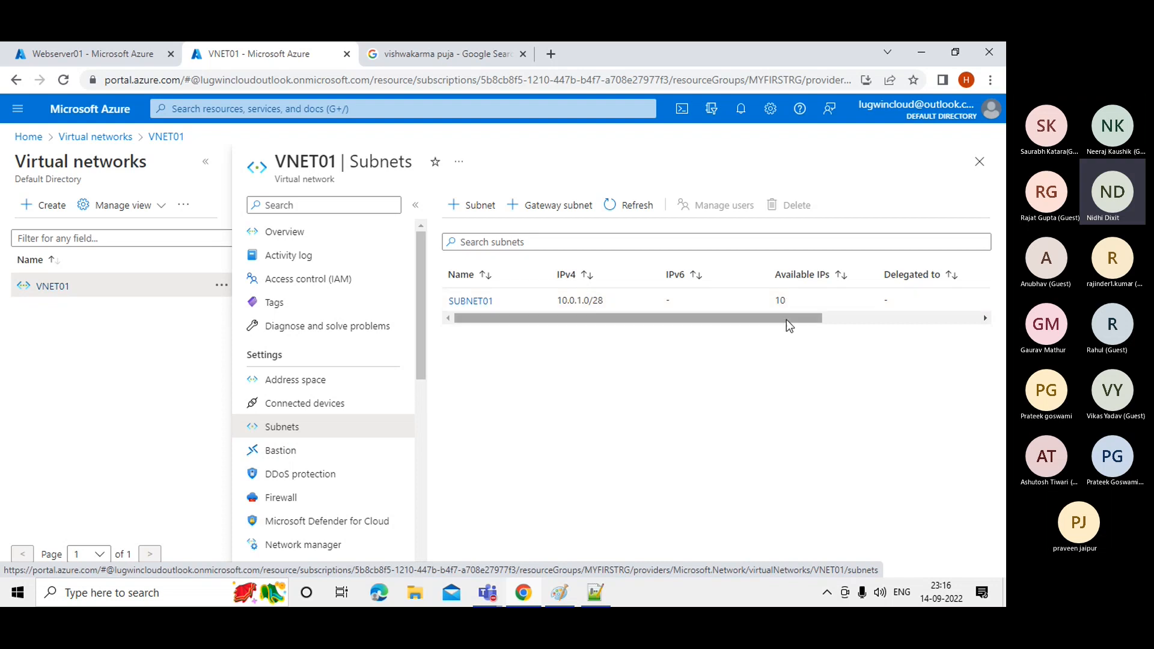
pyautogui.moveTo(789, 325); pyautogui.dragTo(664, 330)
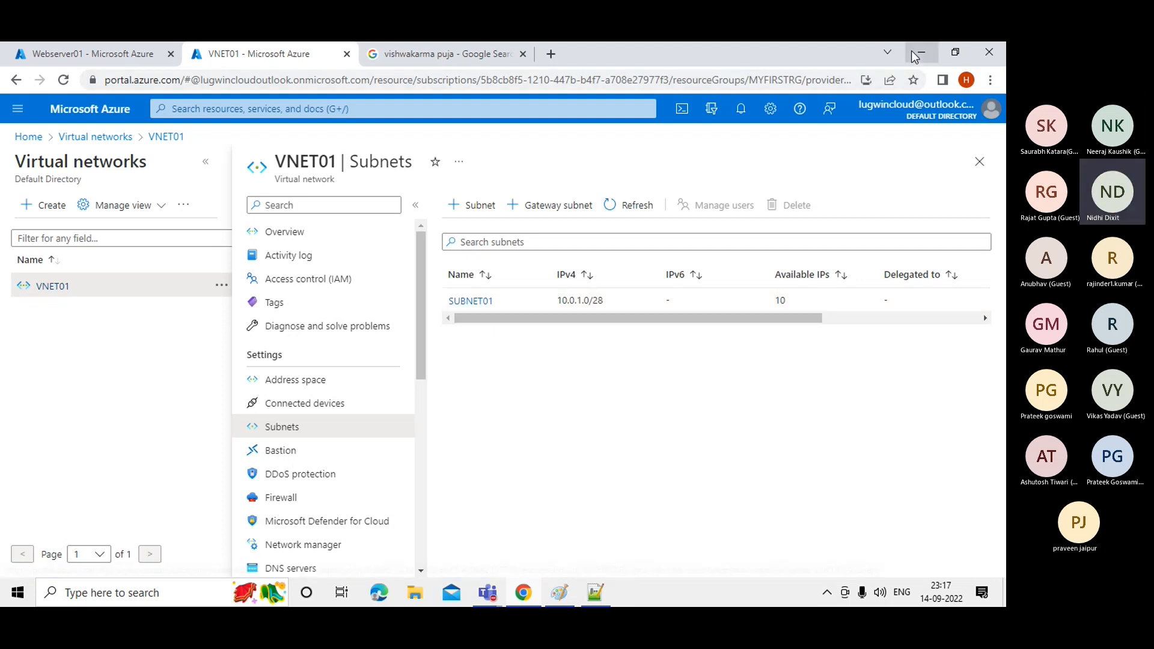
pyautogui.click(128, 55)
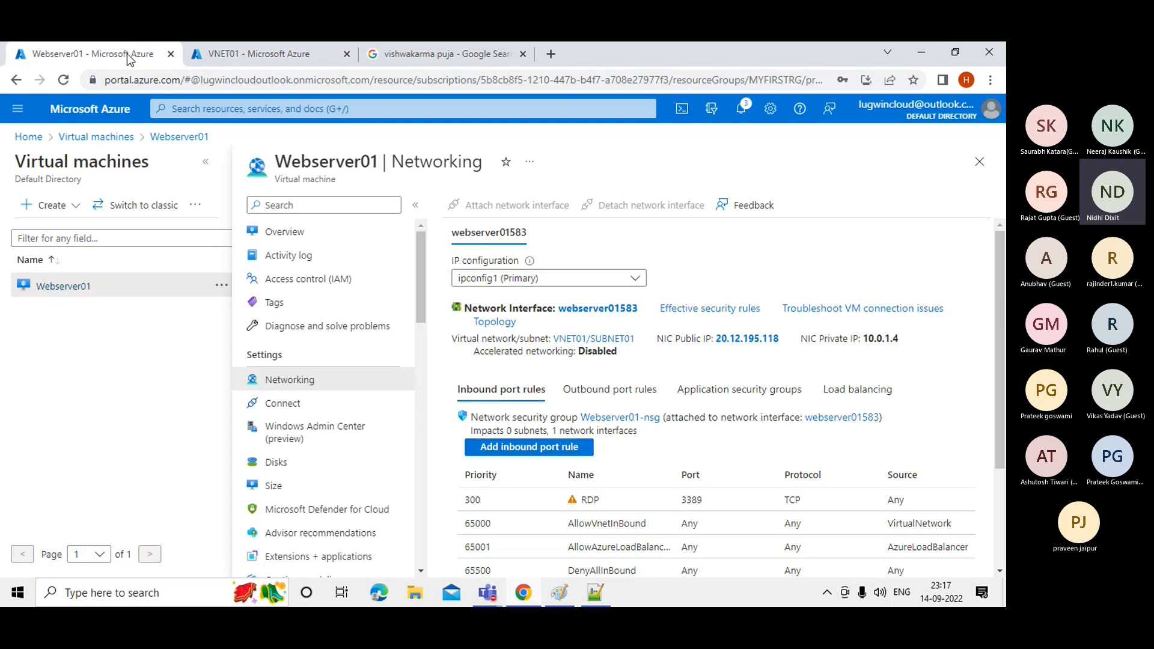
# Show Webserver01's overview and list its RDP, SSH and Bastion connect options.
pyautogui.click(296, 233)
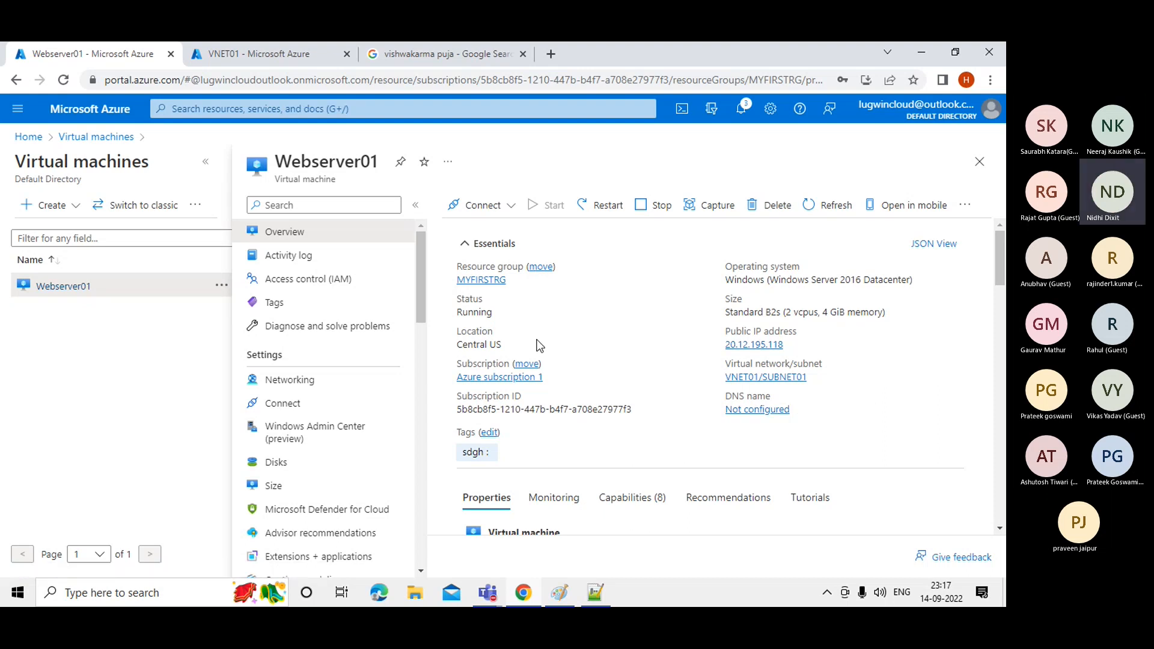
pyautogui.click(511, 205)
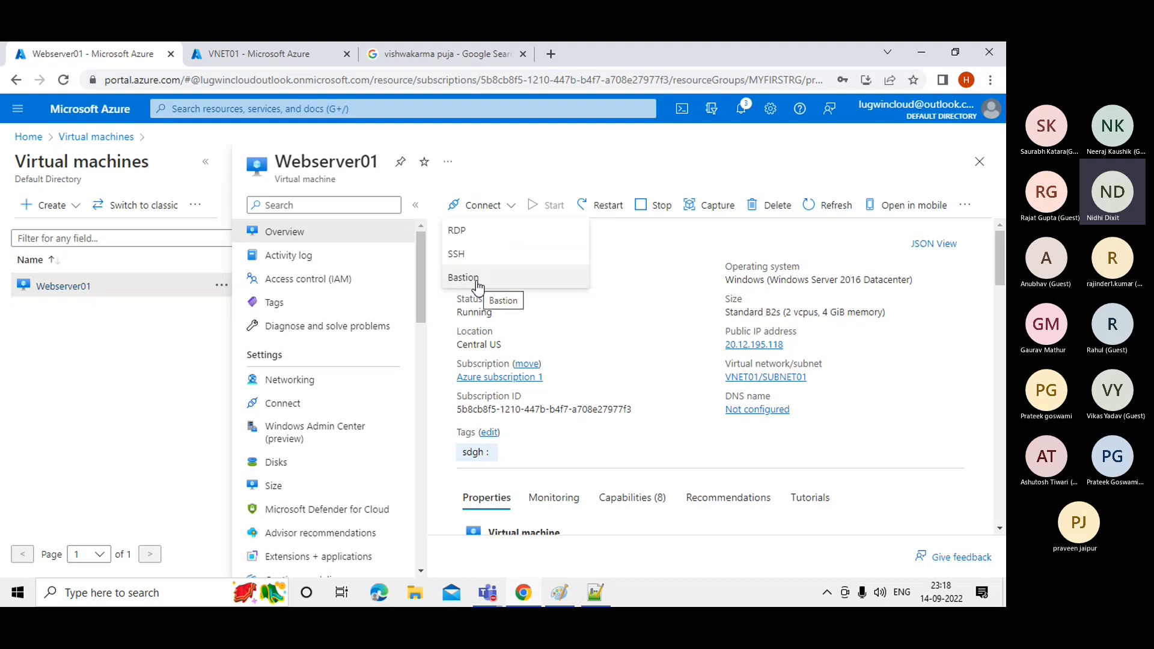
# Glance at the VNET01 subnets page, return to the Webserver01 overview, and dismiss the Connect choices.
pyautogui.click(207, 55)
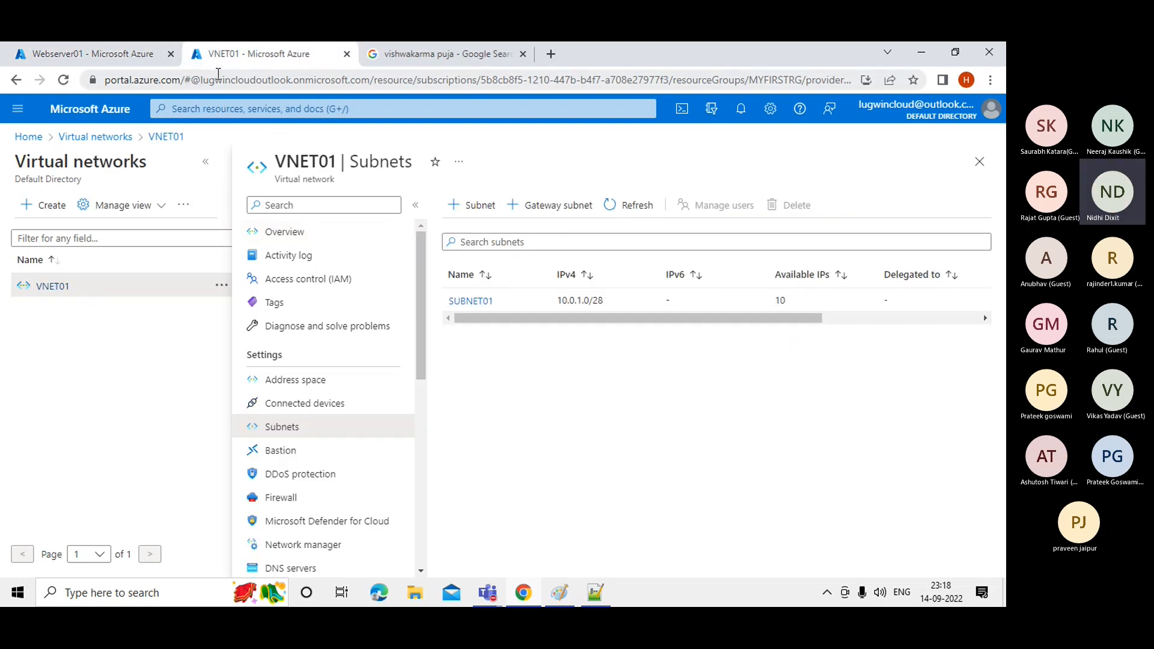
pyautogui.click(135, 60)
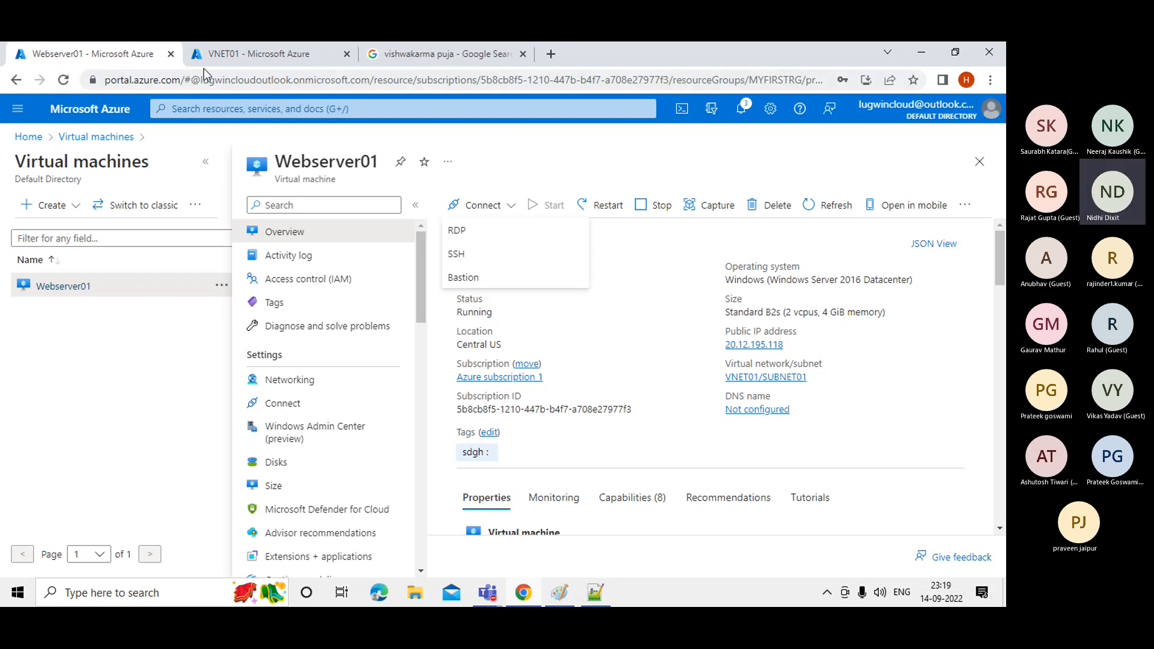
pyautogui.click(544, 155)
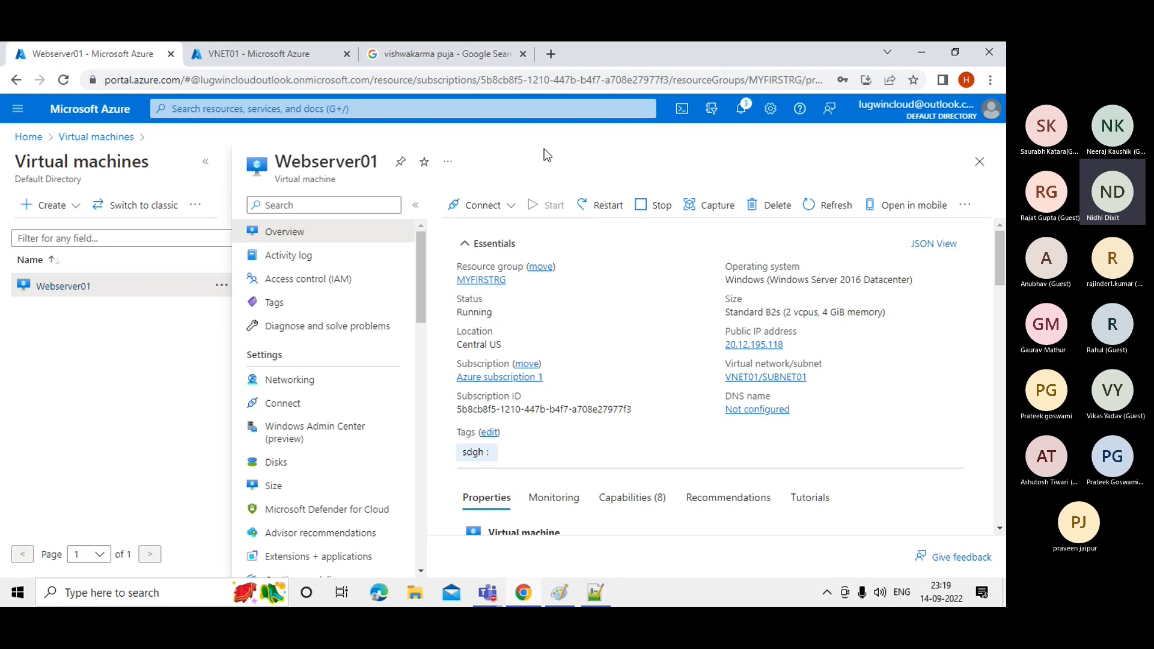
pyautogui.click(512, 206)
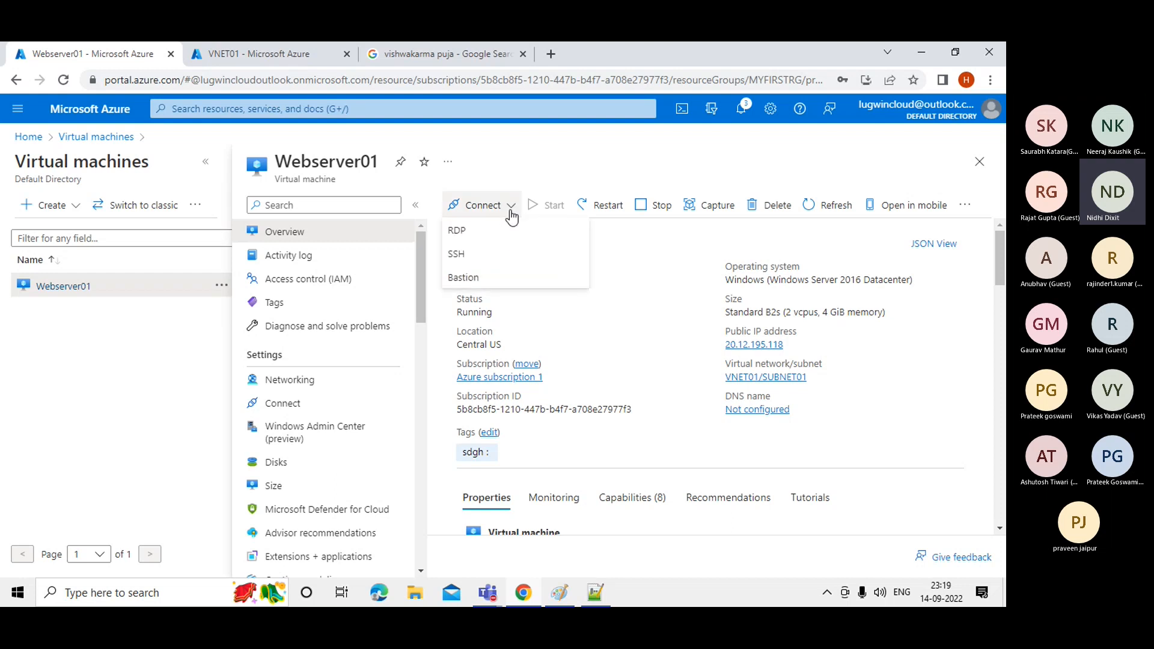
pyautogui.click(514, 162)
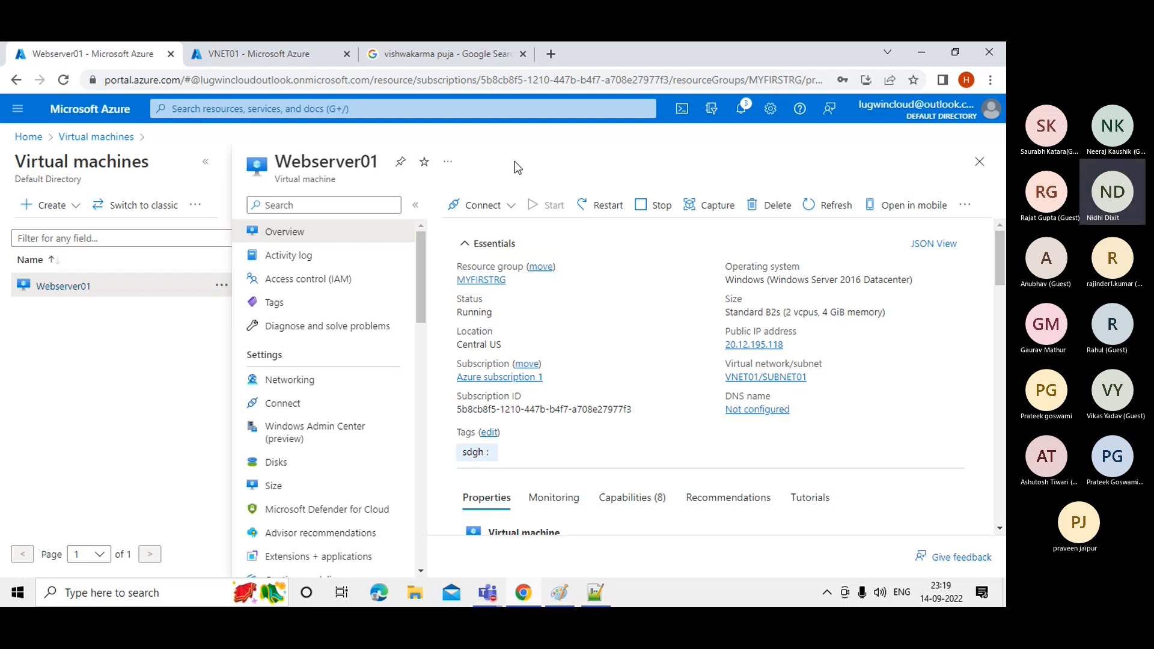
# Copy the public IP 20.12.195.118 and open Windows search.
pyautogui.click(791, 345)
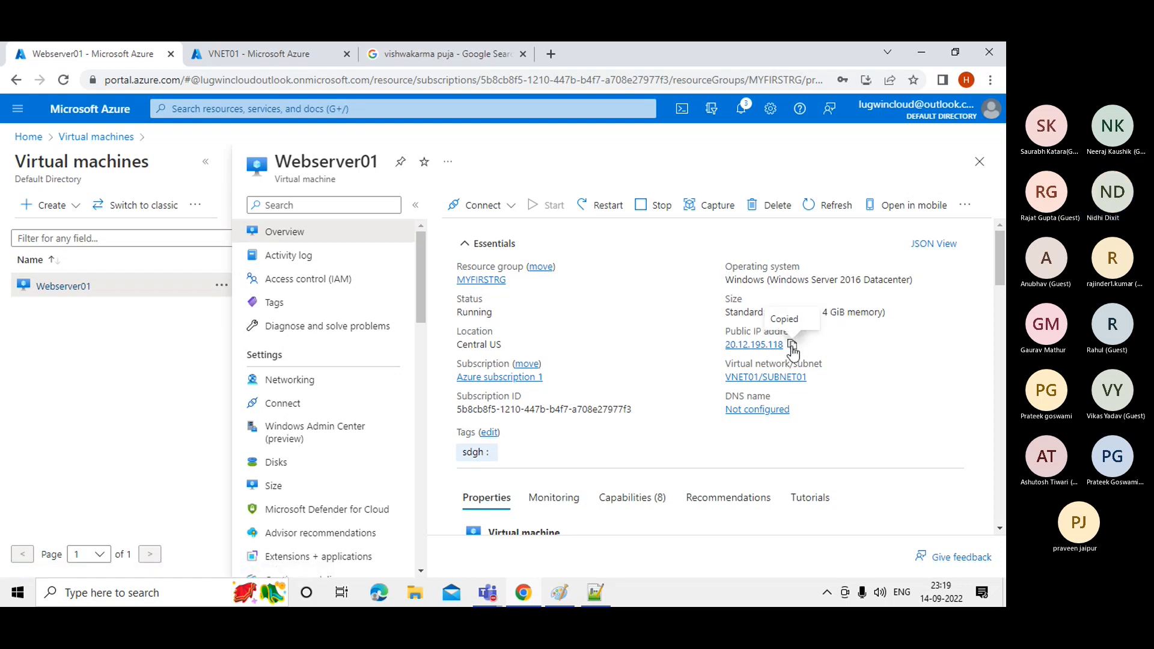
pyautogui.click(116, 595)
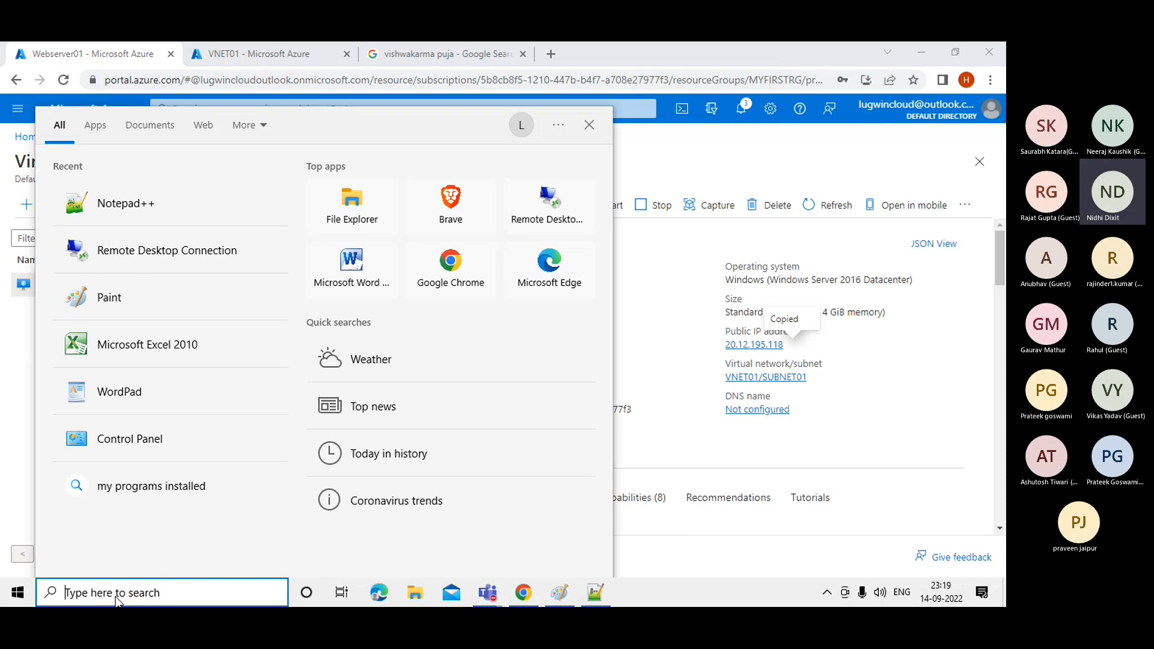
# Launch Remote Desktop Connection from an RDP search, paste 20.12.195.118 as the computer, and connect.
pyautogui.write('RDP')
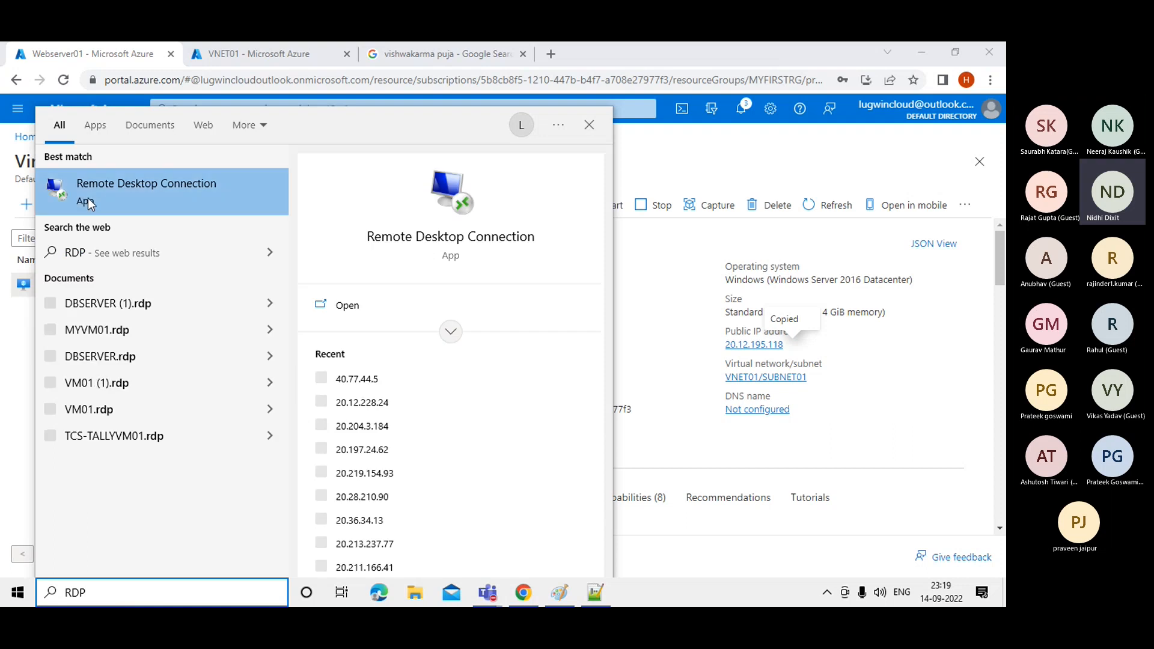
pyautogui.click(158, 190)
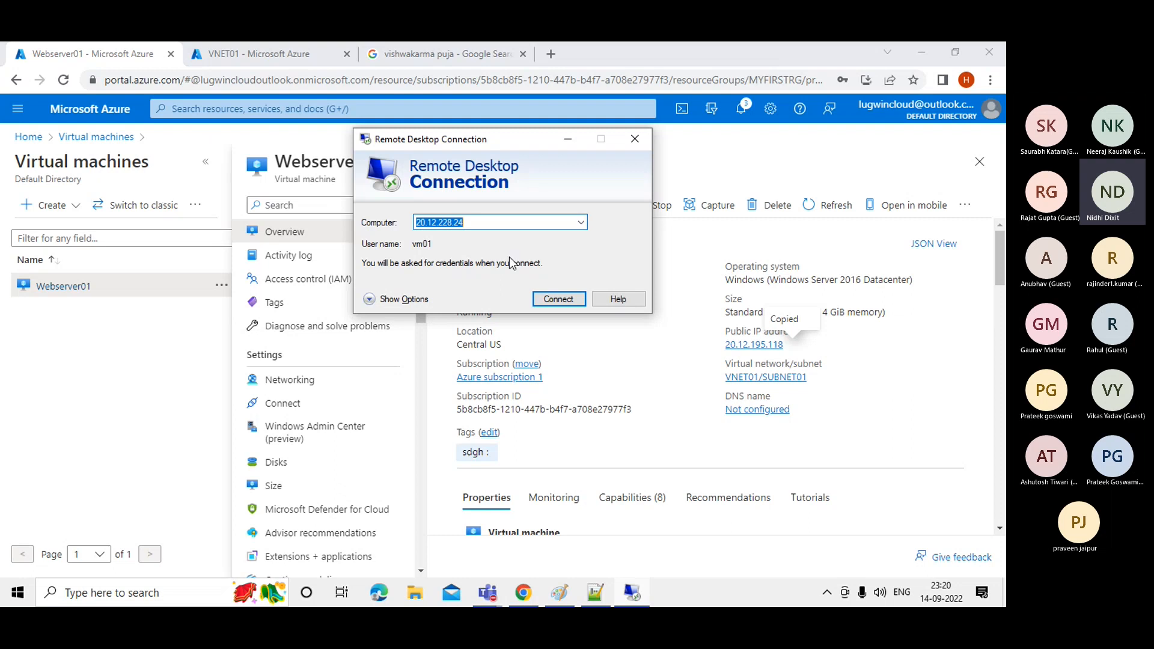
pyautogui.moveTo(504, 141); pyautogui.dragTo(507, 181)
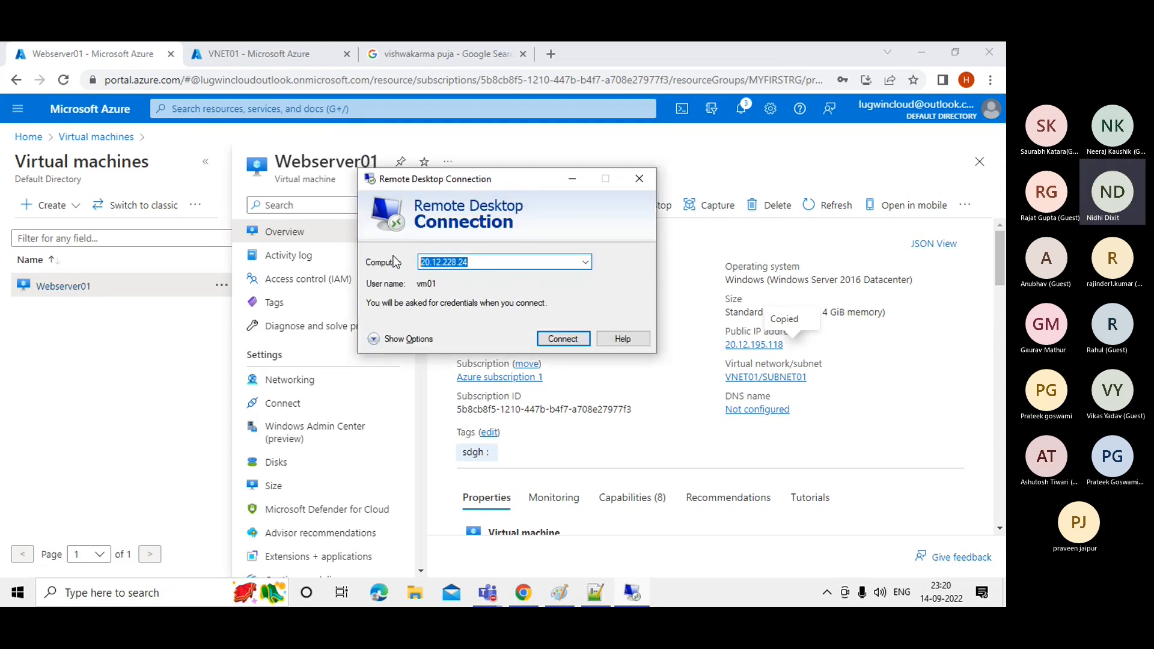
pyautogui.hotkey('ctrl', 'v')
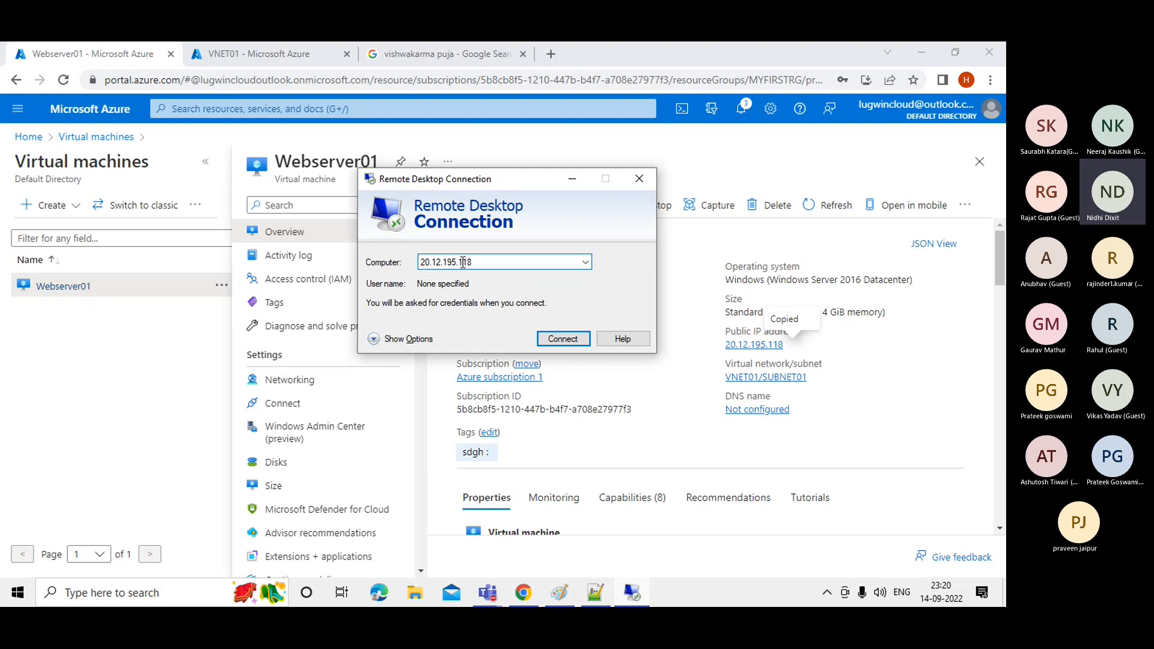
pyautogui.click(556, 340)
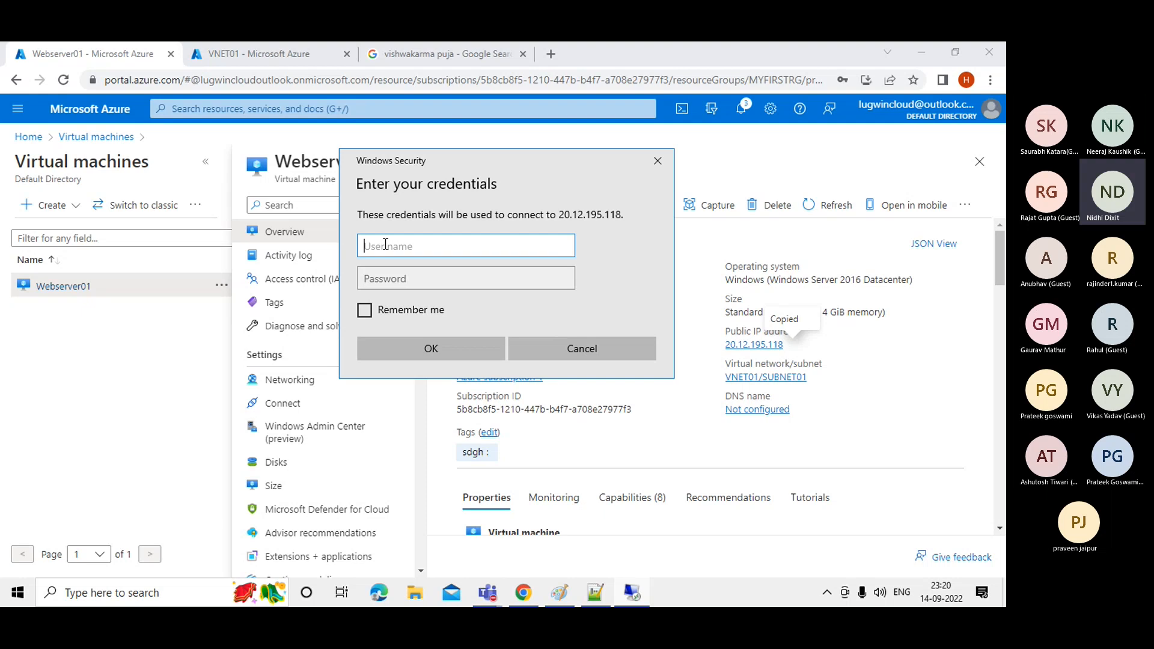
# Enter the VM account's user name in the Windows Security prompt.
pyautogui.write('vm01')
pyautogui.click(411, 274)
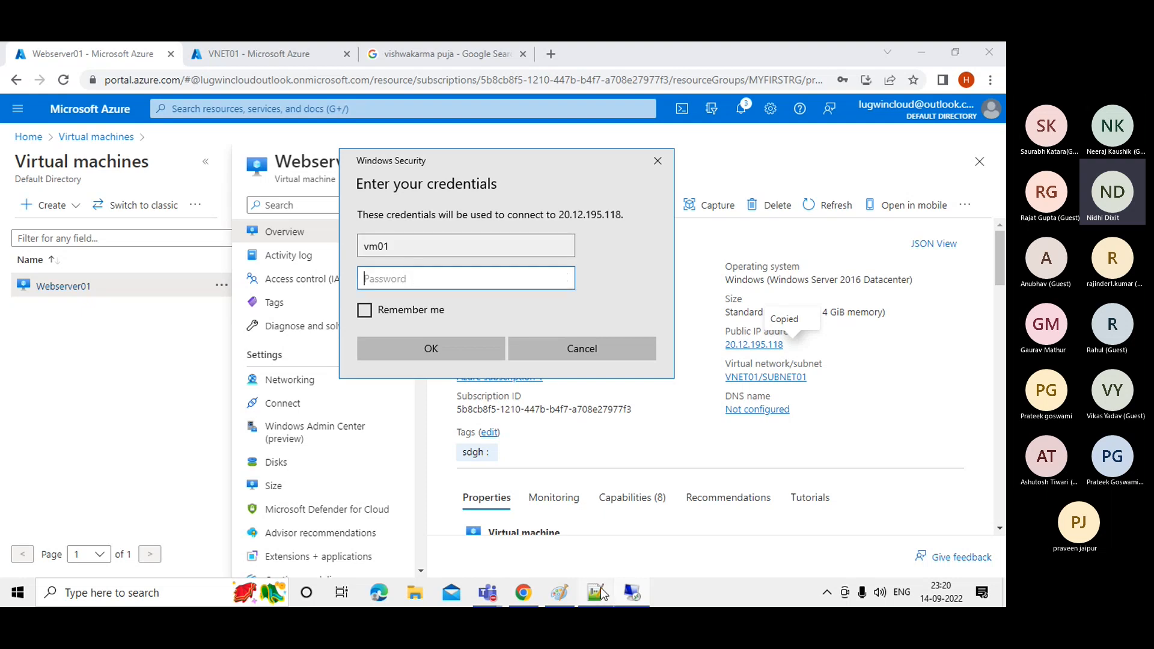
# Paste the account password copied from the notes, confirm, and accept the server certificate.
pyautogui.click(601, 587)
pyautogui.click(142, 121)
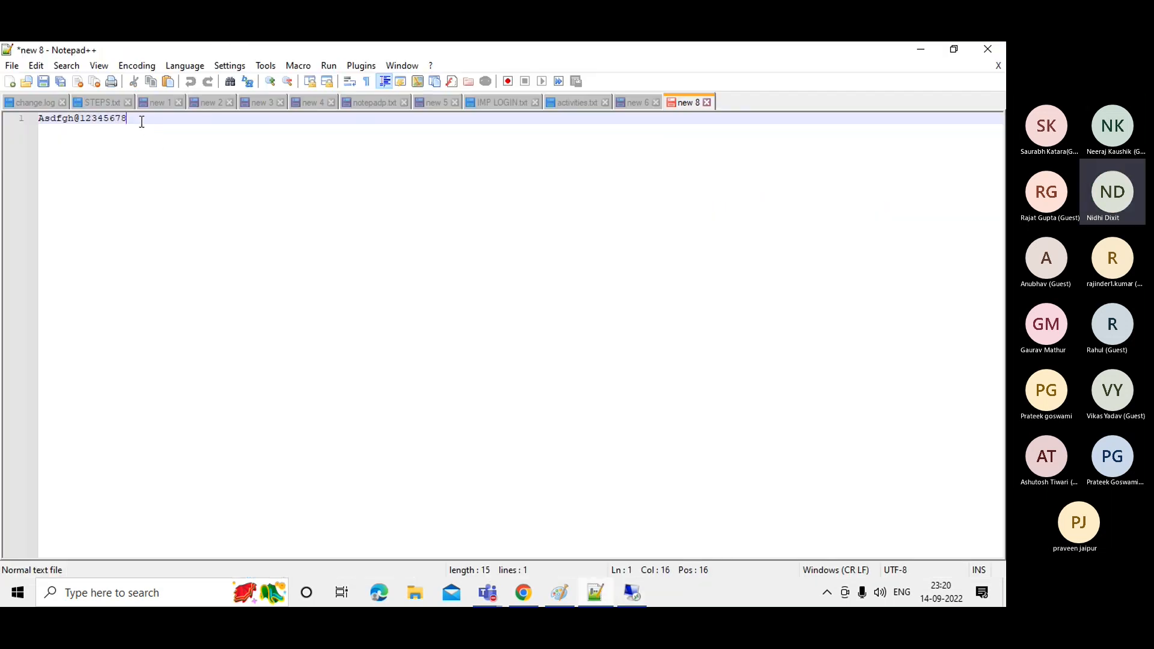
pyautogui.moveTo(127, 119); pyautogui.dragTo(39, 114)
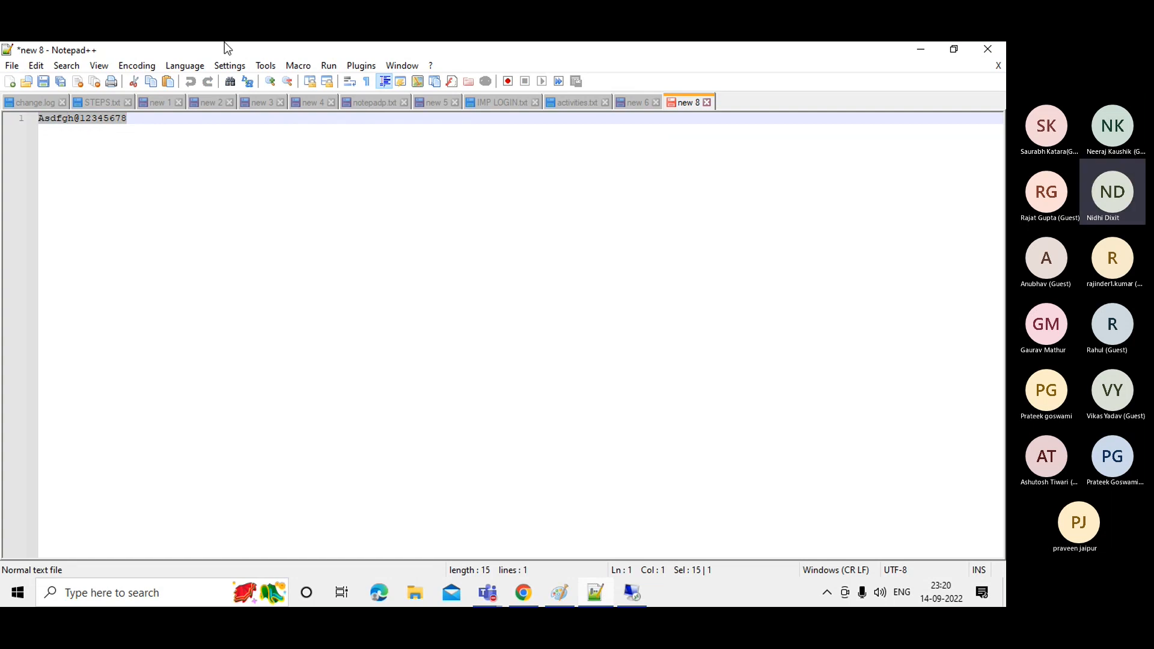
pyautogui.click(921, 54)
pyautogui.hotkey('ctrl', 'v')
pyautogui.click(452, 358)
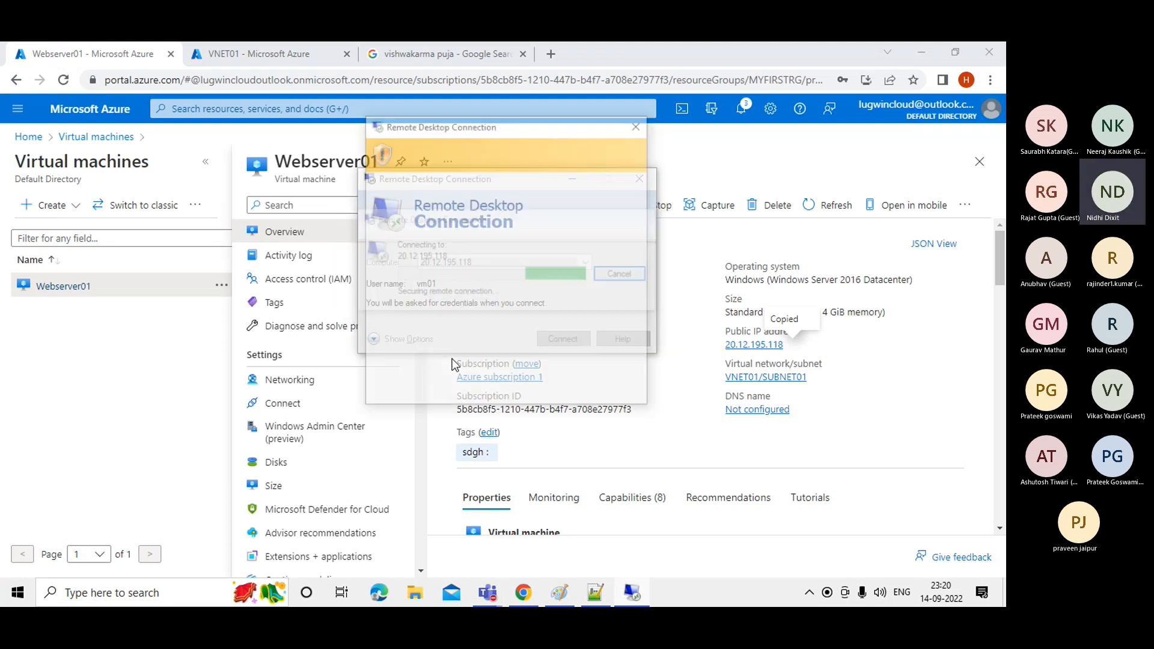
pyautogui.click(548, 389)
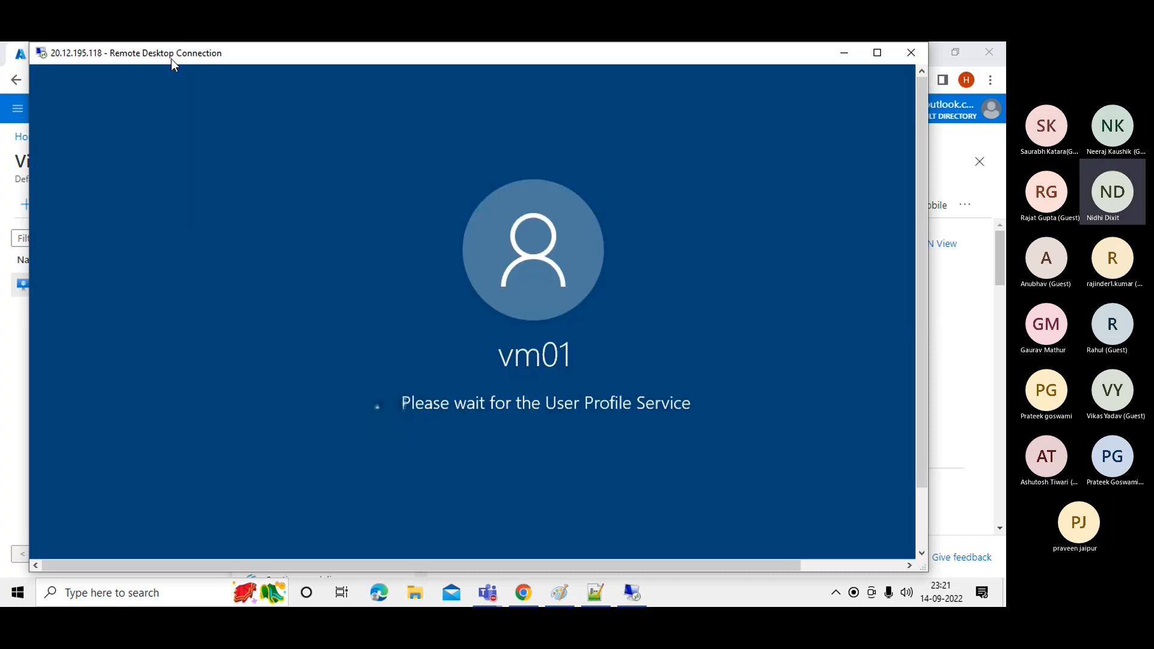
# Let the logon finish, allow network discovery on the Networks prompt, and view Server Manager's Dashboard.
pyautogui.moveTo(171, 59); pyautogui.dragTo(192, 99)
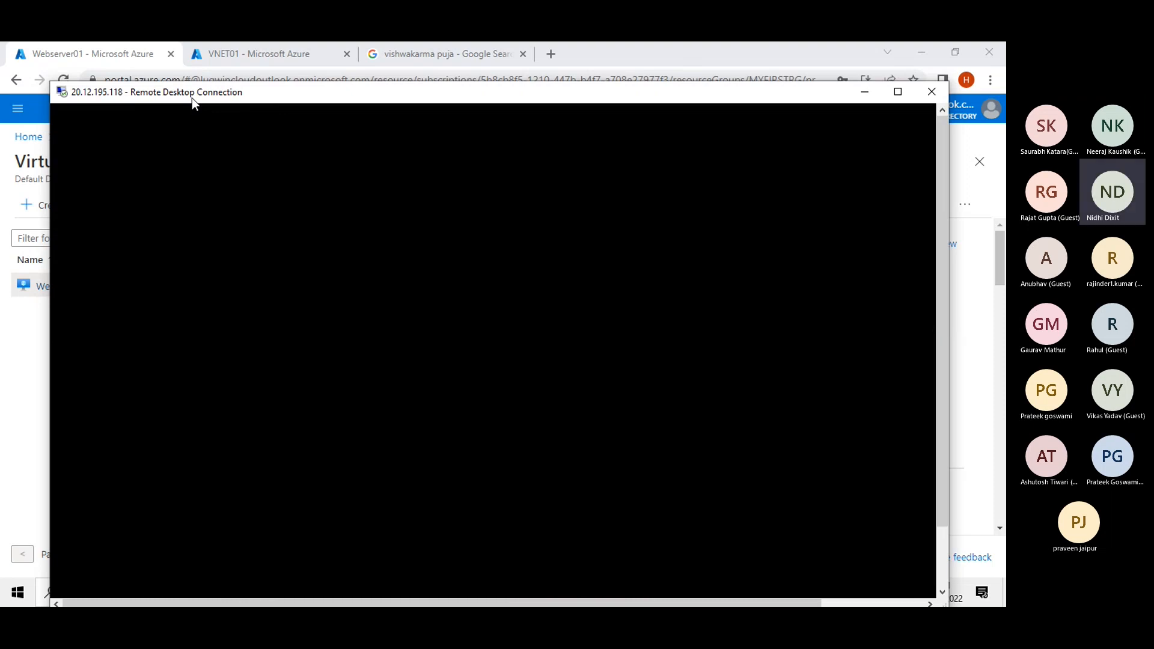
pyautogui.moveTo(193, 99); pyautogui.dragTo(195, 92)
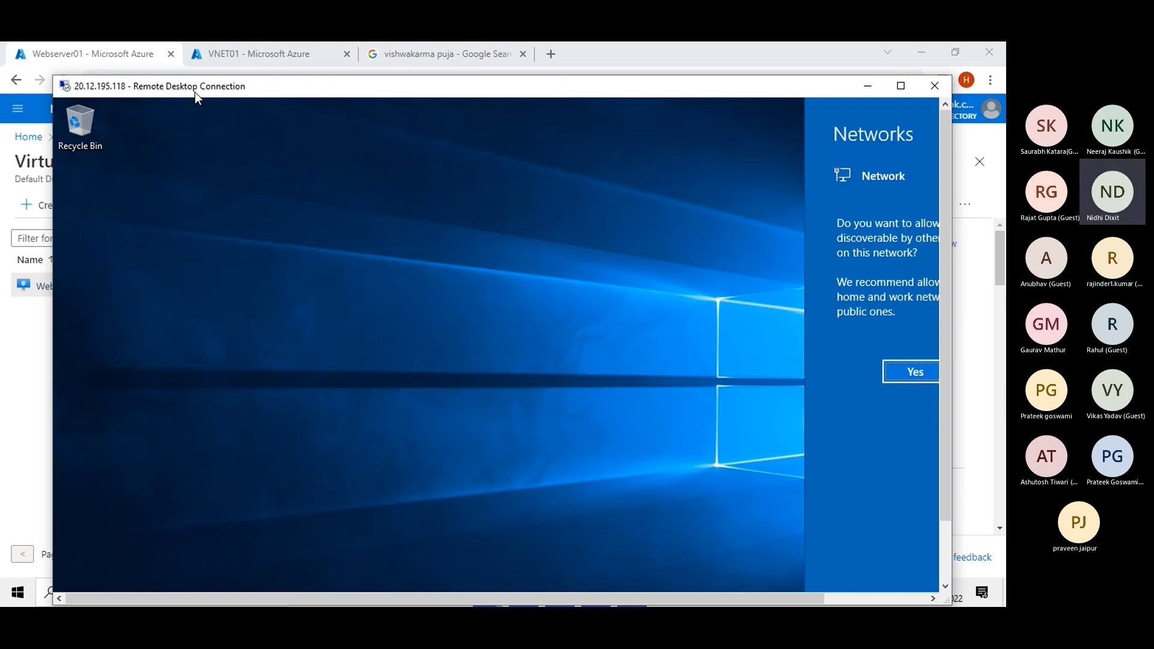
pyautogui.click(892, 375)
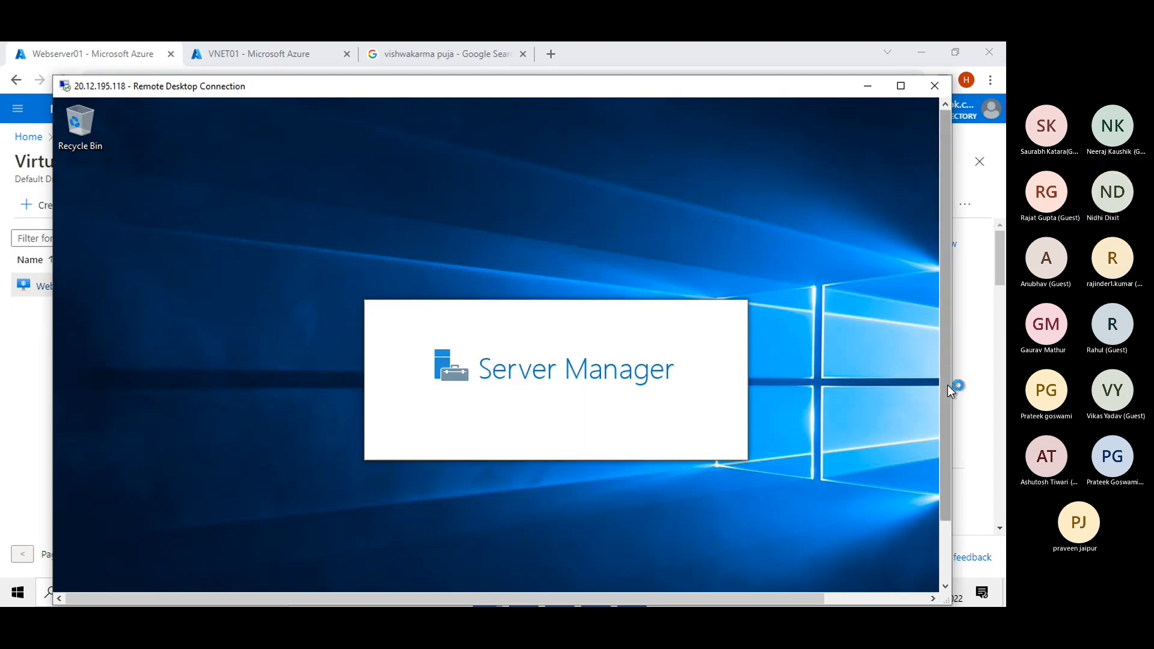
pyautogui.moveTo(947, 385); pyautogui.dragTo(947, 511)
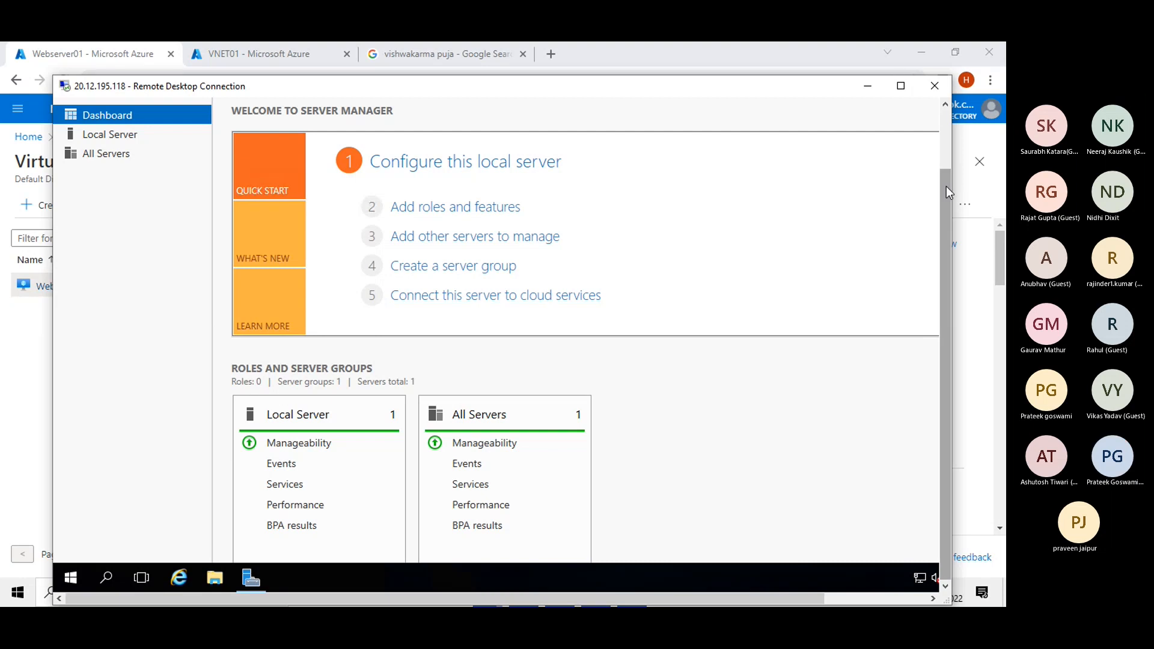
pyautogui.moveTo(946, 187); pyautogui.dragTo(944, 128)
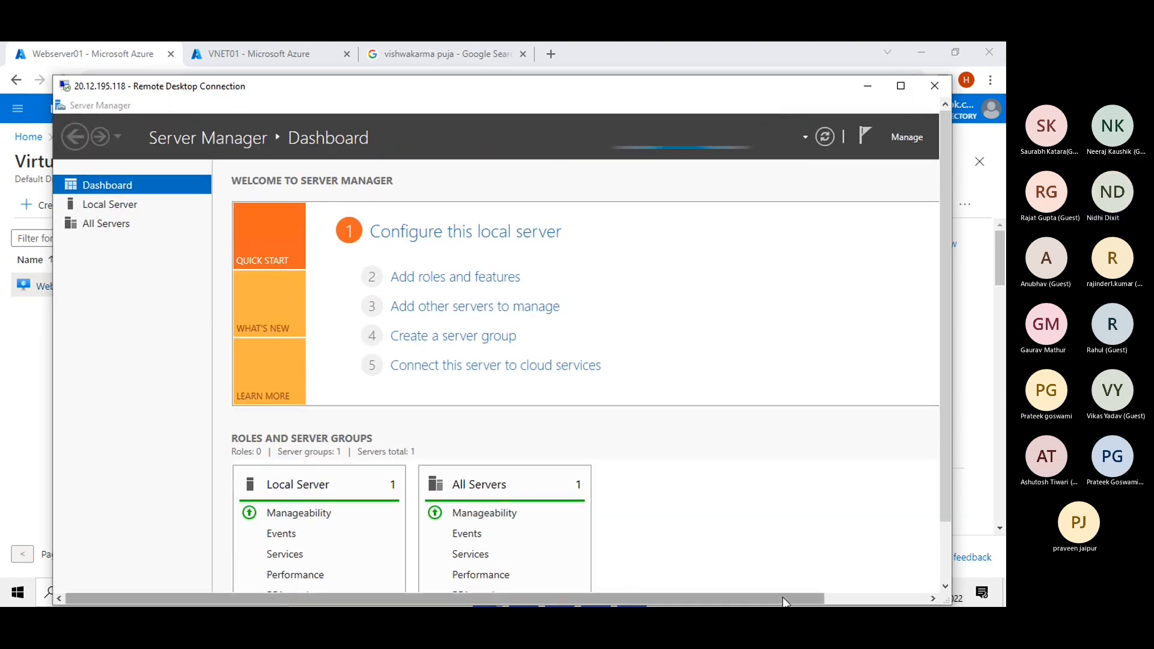
pyautogui.moveTo(784, 601); pyautogui.dragTo(879, 599)
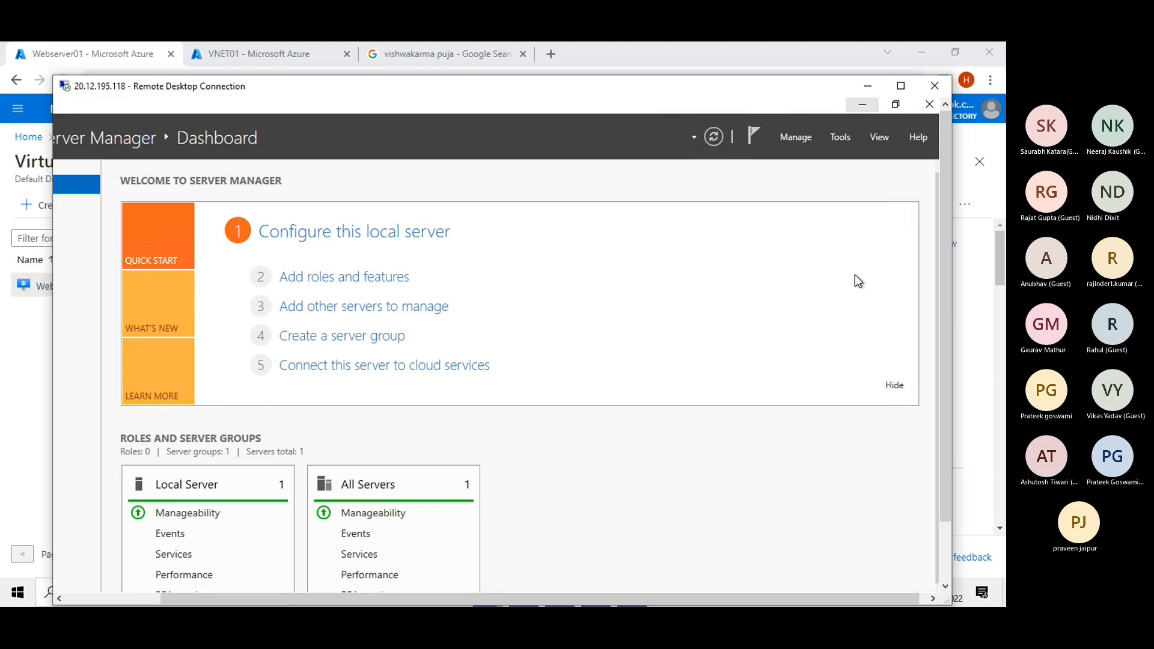
# Minimize Server Manager and refresh Webserver01's remote desktop twice from its context menu.
pyautogui.click(863, 104)
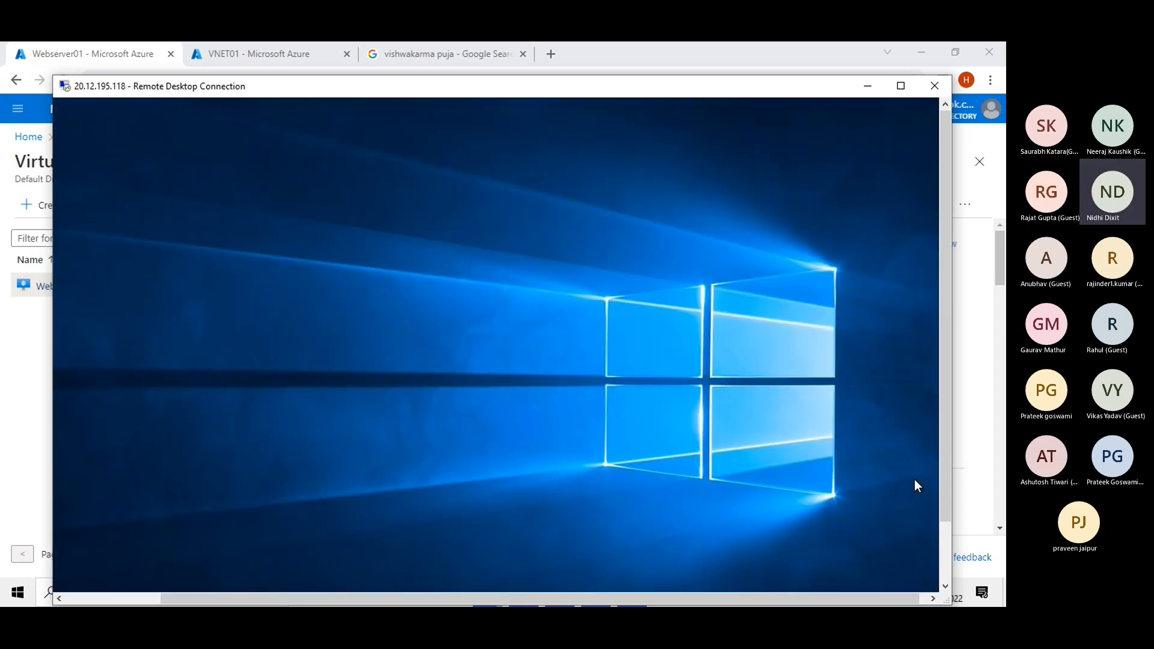
pyautogui.moveTo(944, 450); pyautogui.dragTo(942, 520)
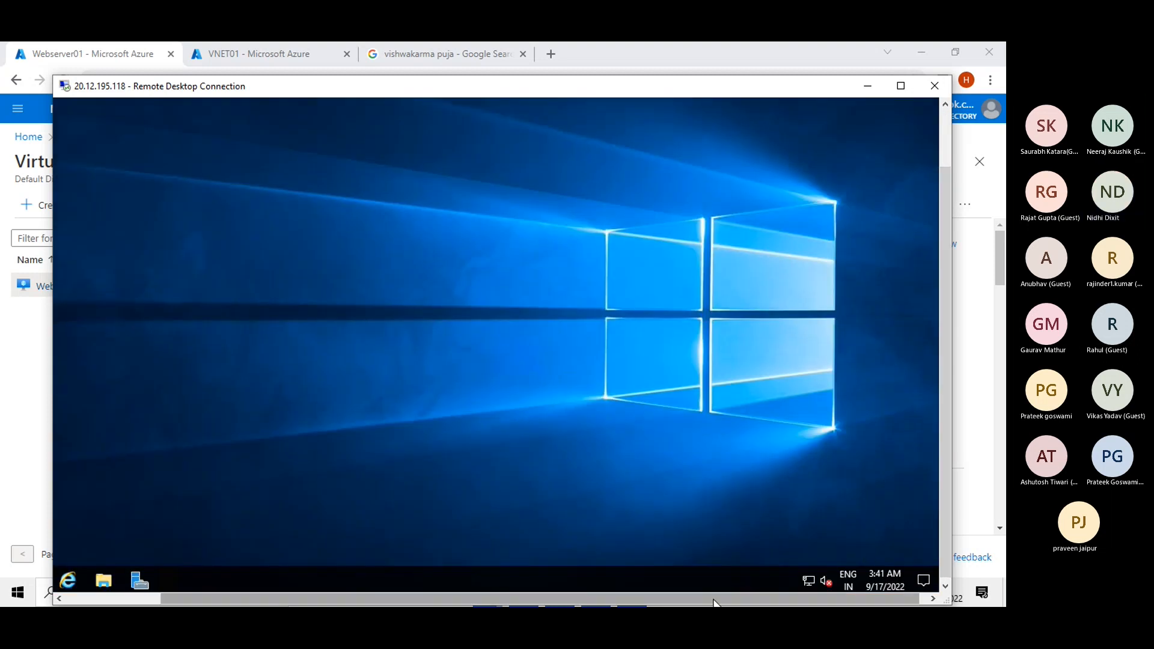
pyautogui.moveTo(707, 602); pyautogui.dragTo(611, 601)
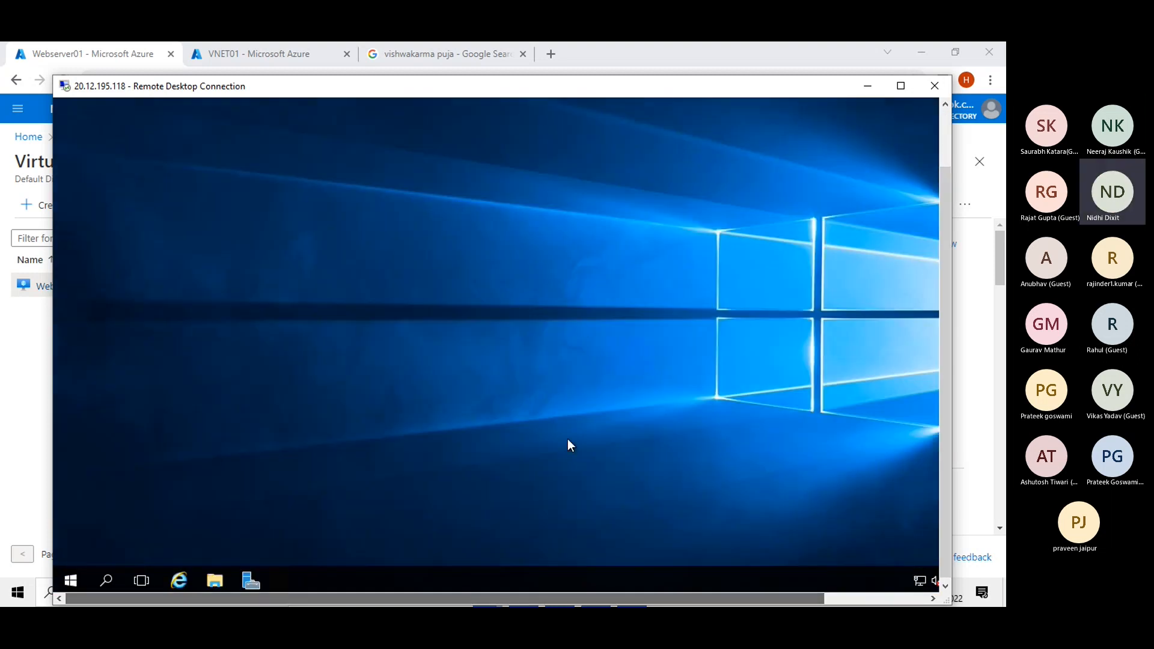
pyautogui.rightClick(580, 322)
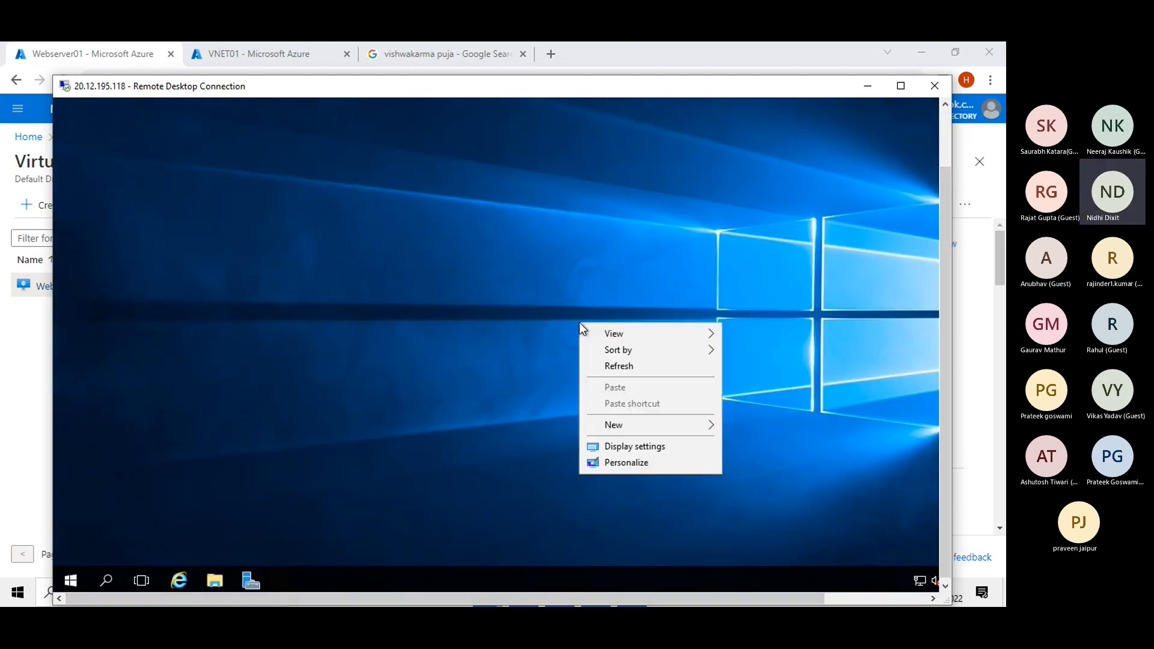
pyautogui.click(613, 365)
pyautogui.rightClick(614, 366)
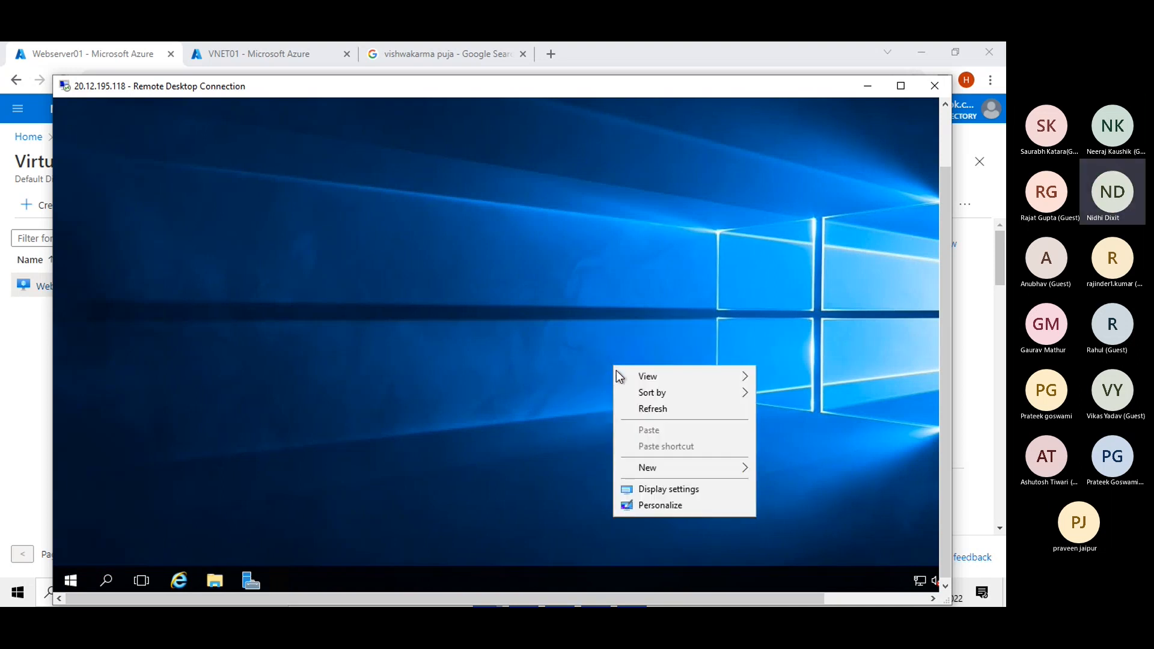
pyautogui.click(645, 409)
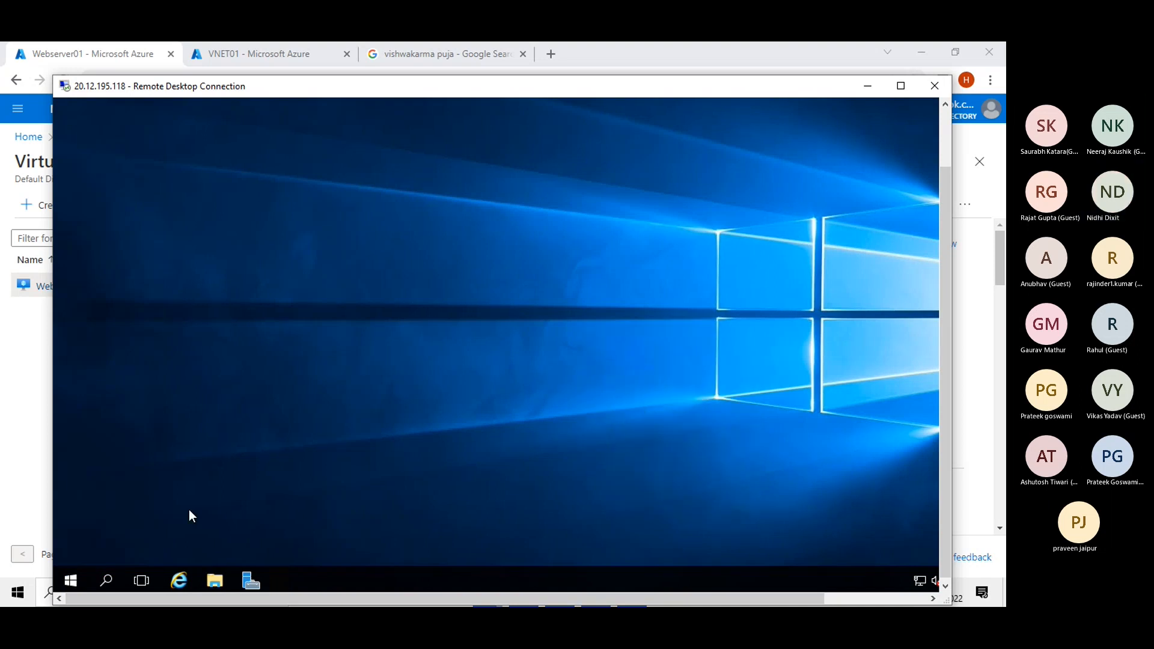
# Open File Explorer on the server, go to This PC, and open Temporary Storage (D:).
pyautogui.click(214, 580)
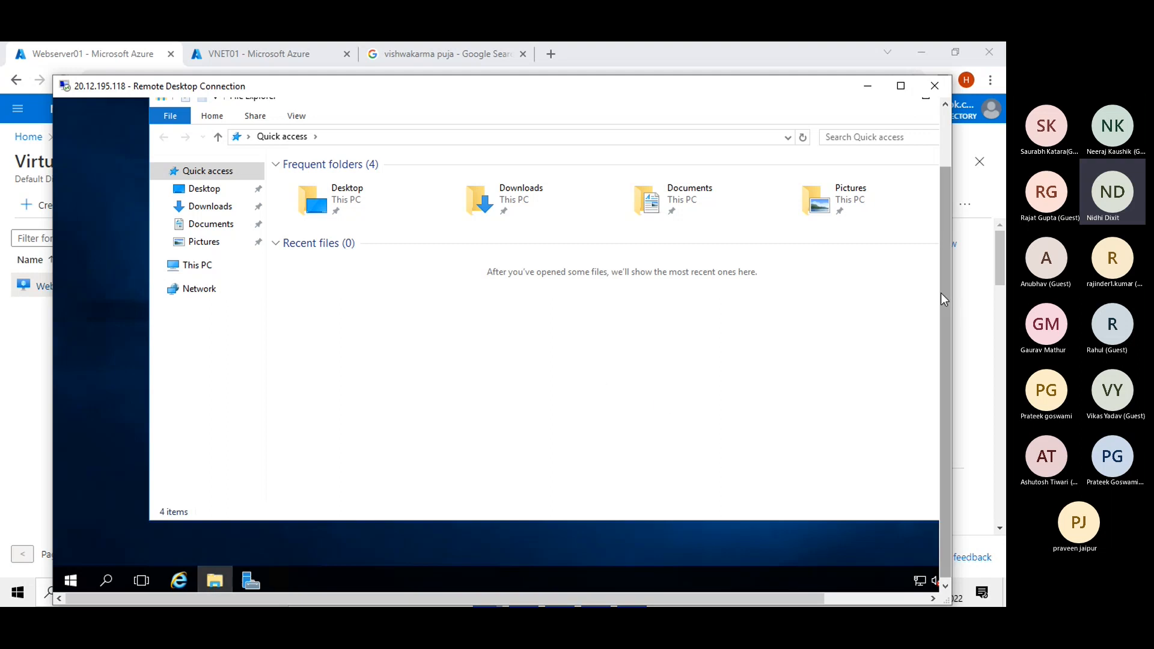
pyautogui.moveTo(944, 299); pyautogui.dragTo(953, 259)
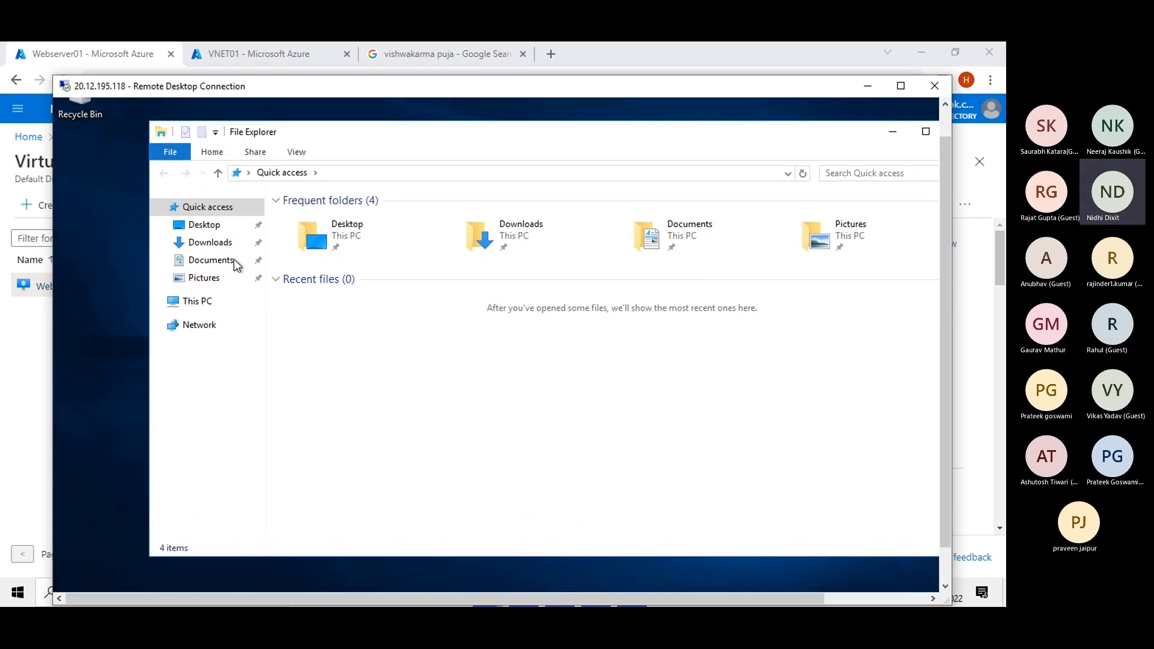
pyautogui.click(198, 307)
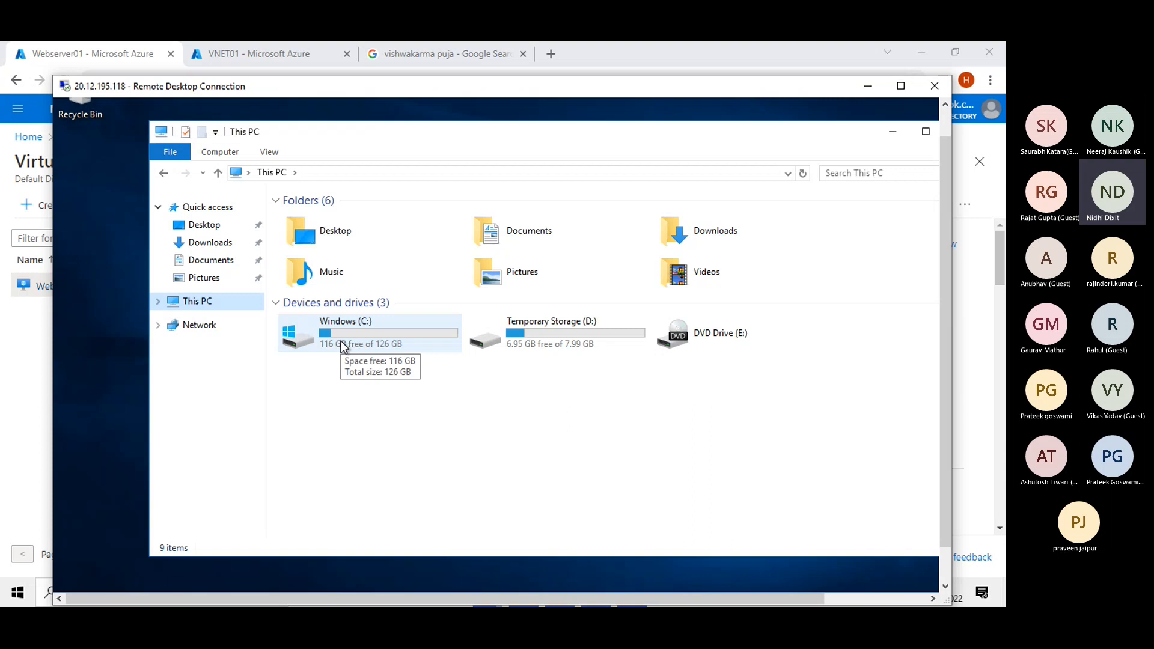
pyautogui.doubleClick(576, 348)
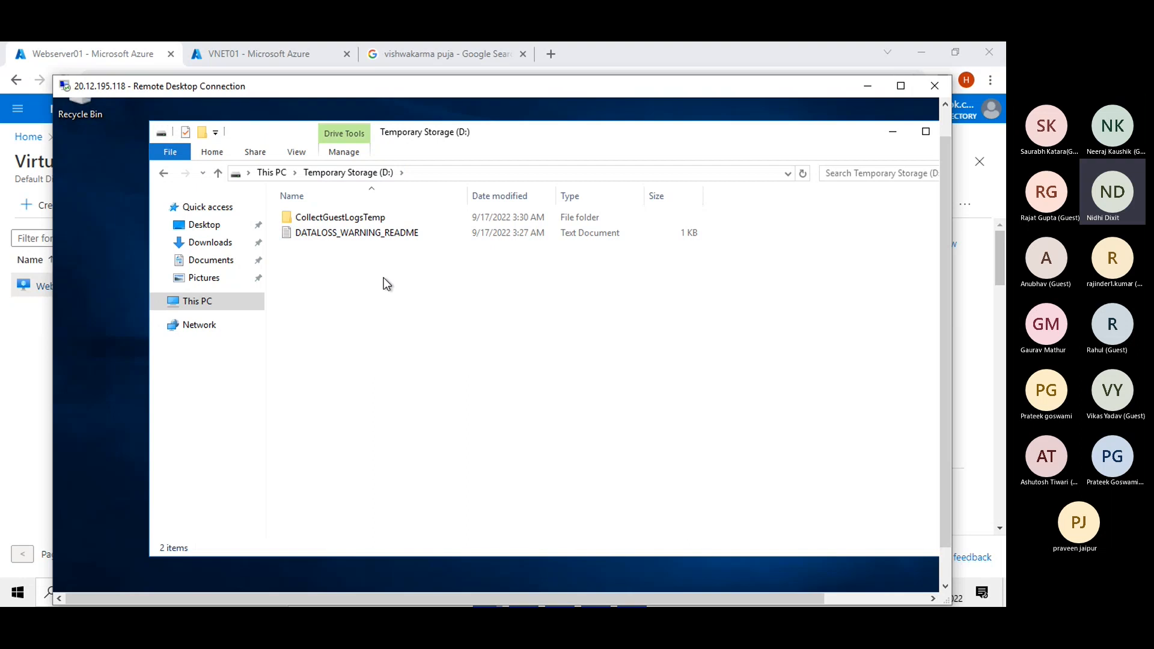
# Open DATALOSS_WARNING_README, then switch between D: and This PC, ending on This PC.
pyautogui.doubleClick(316, 234)
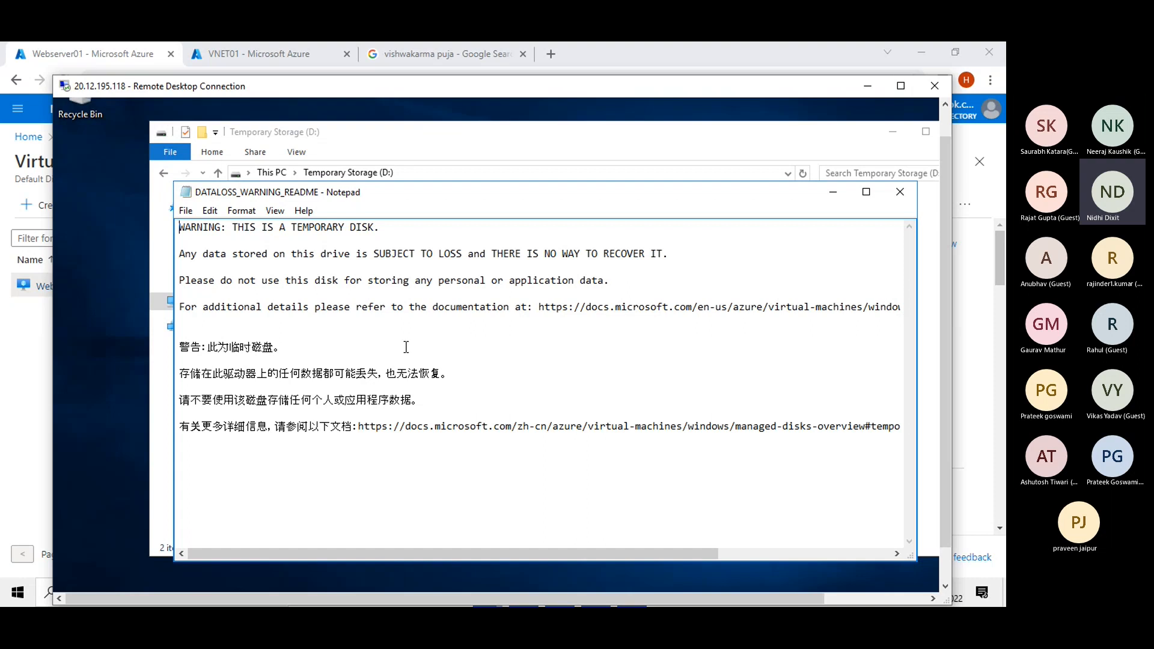
pyautogui.moveTo(588, 141); pyautogui.dragTo(517, 145)
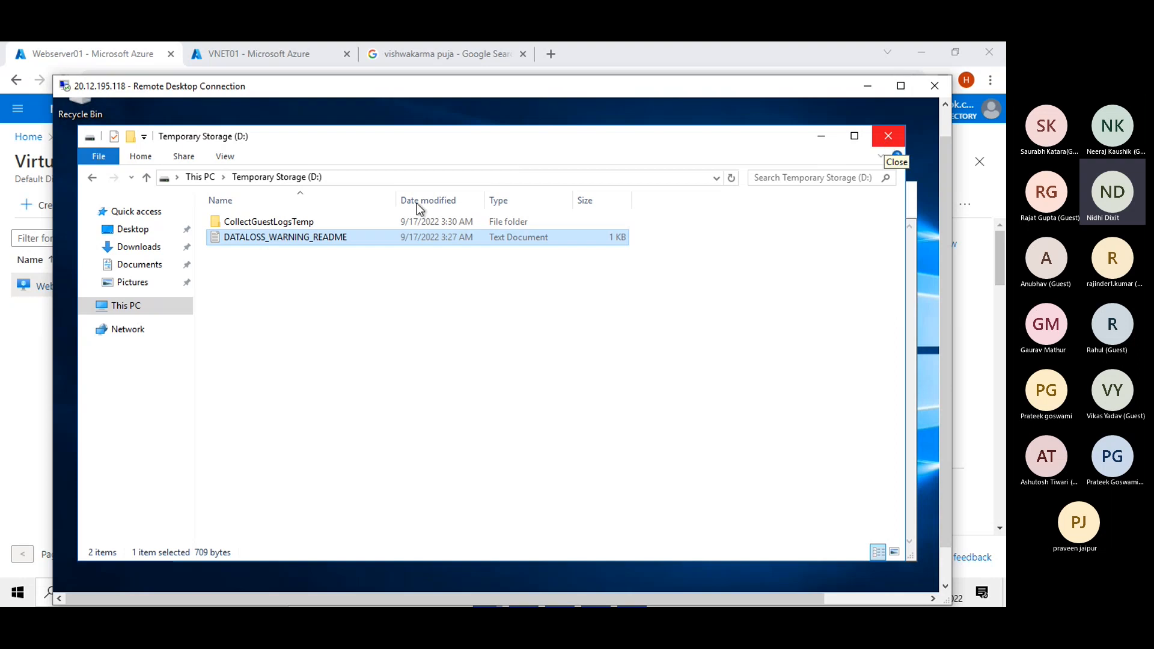
pyautogui.click(200, 177)
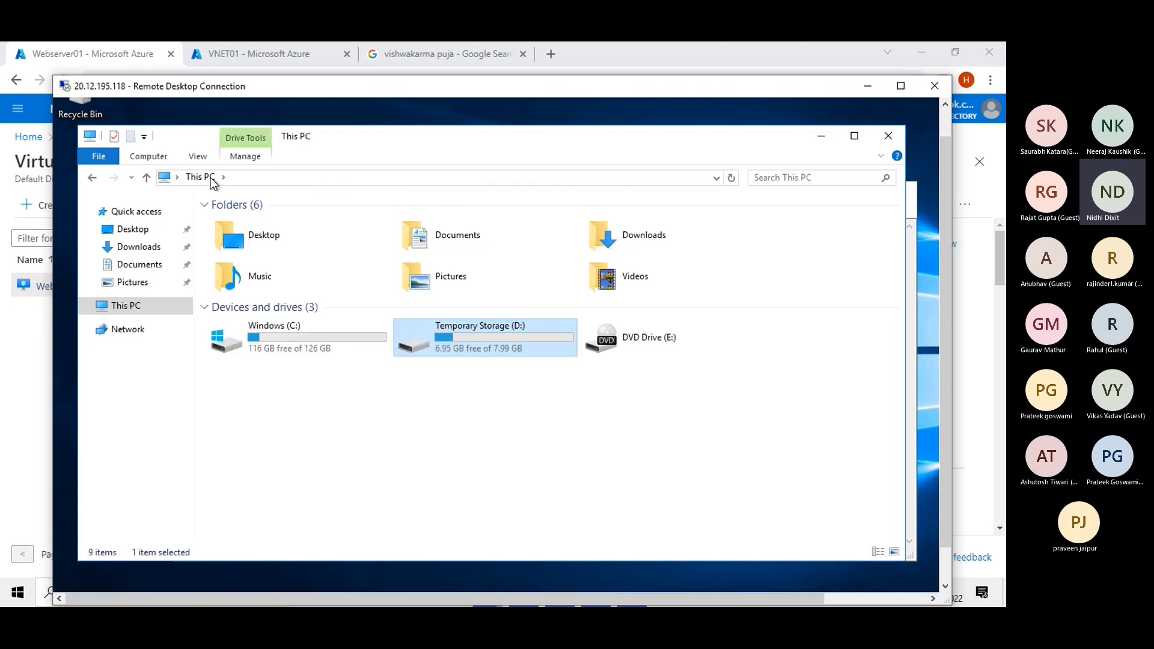
pyautogui.doubleClick(475, 345)
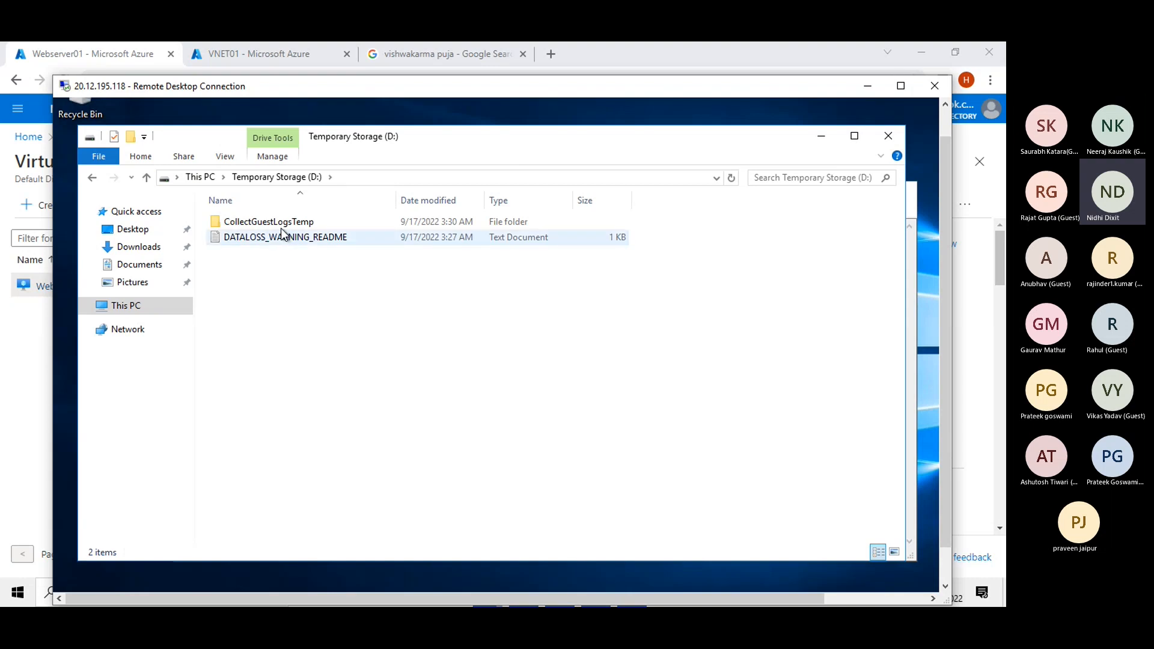
pyautogui.click(200, 177)
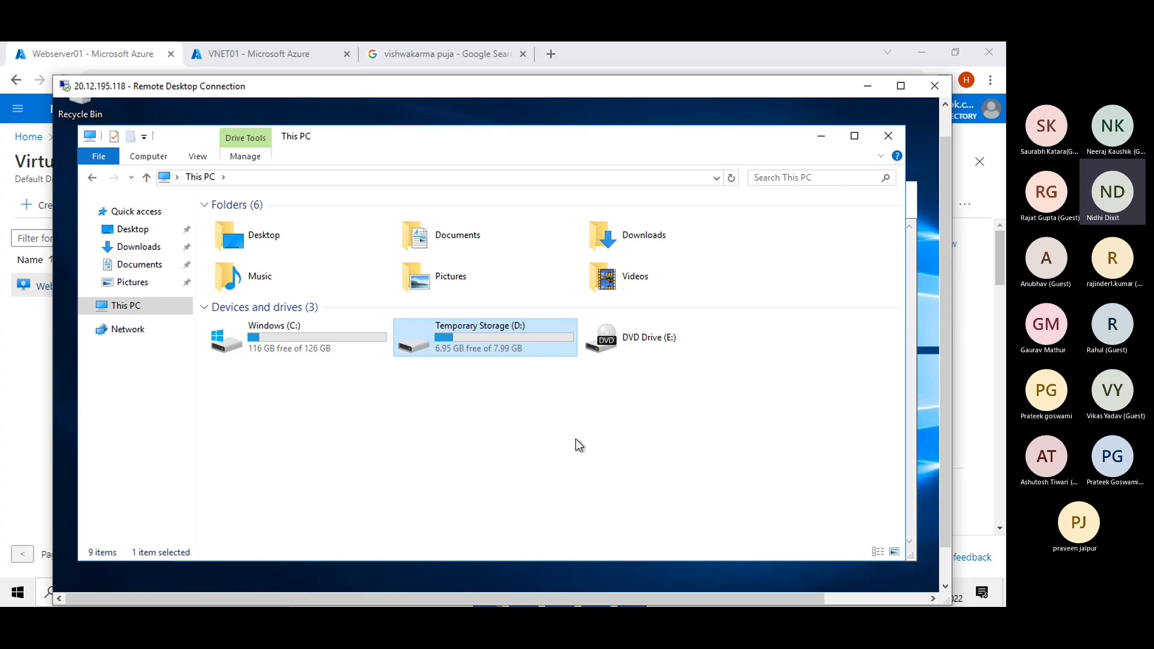
pyautogui.doubleClick(444, 337)
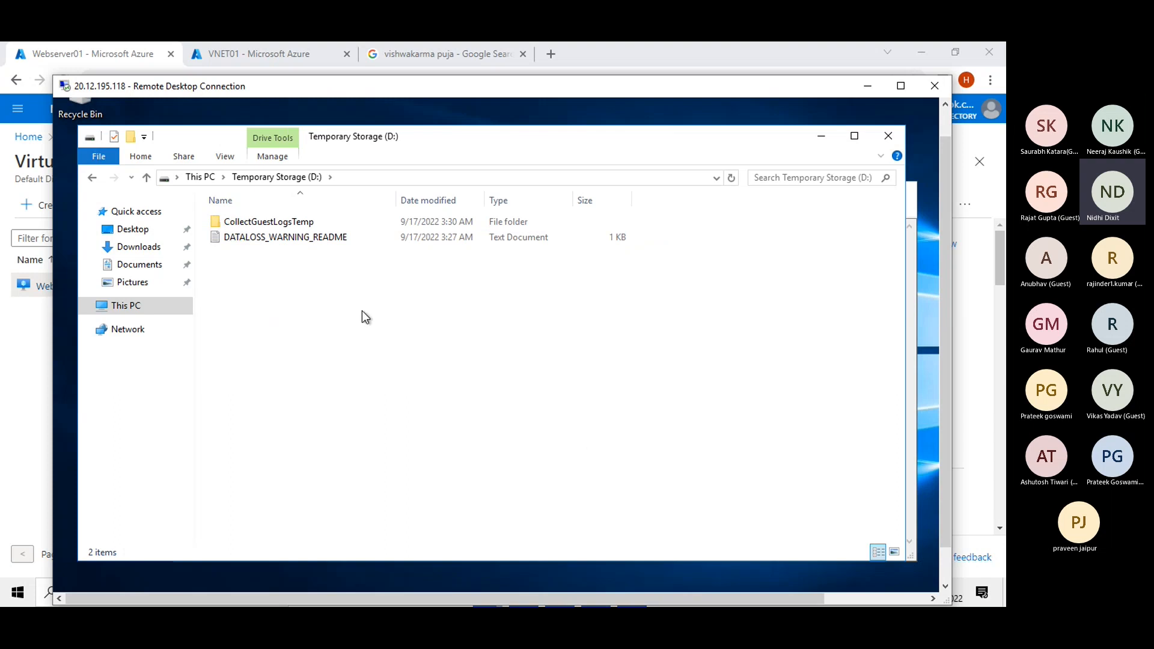
pyautogui.click(198, 178)
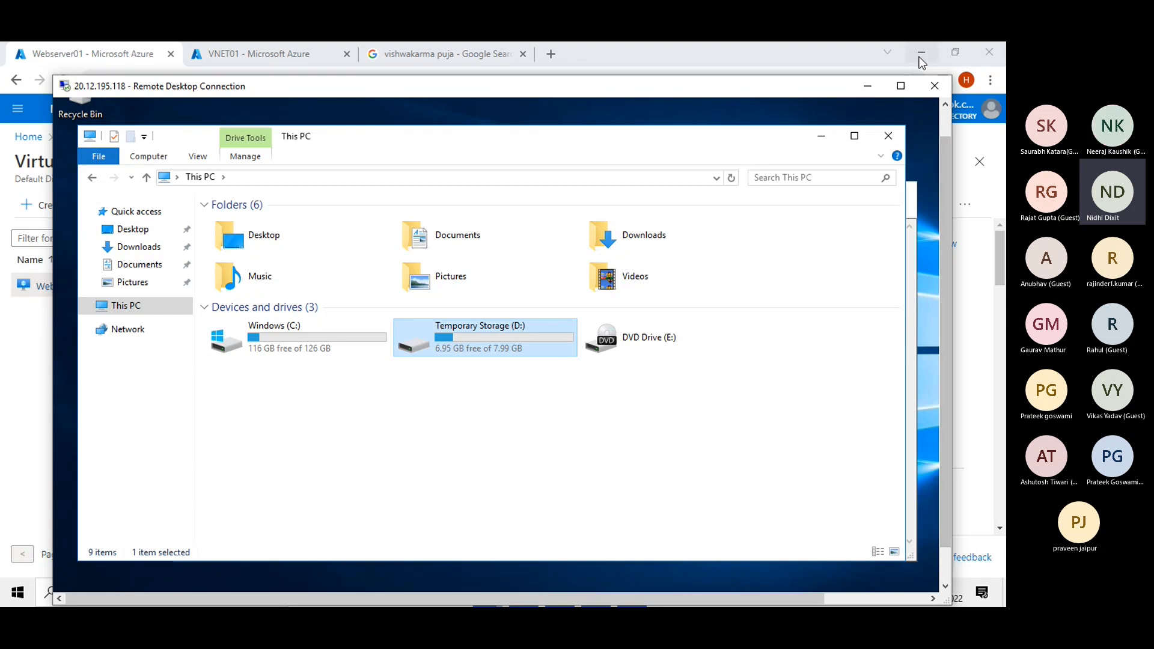
# Bring the Webserver01 overview forward, then minimize Chrome and the Remote Desktop window.
pyautogui.click(832, 56)
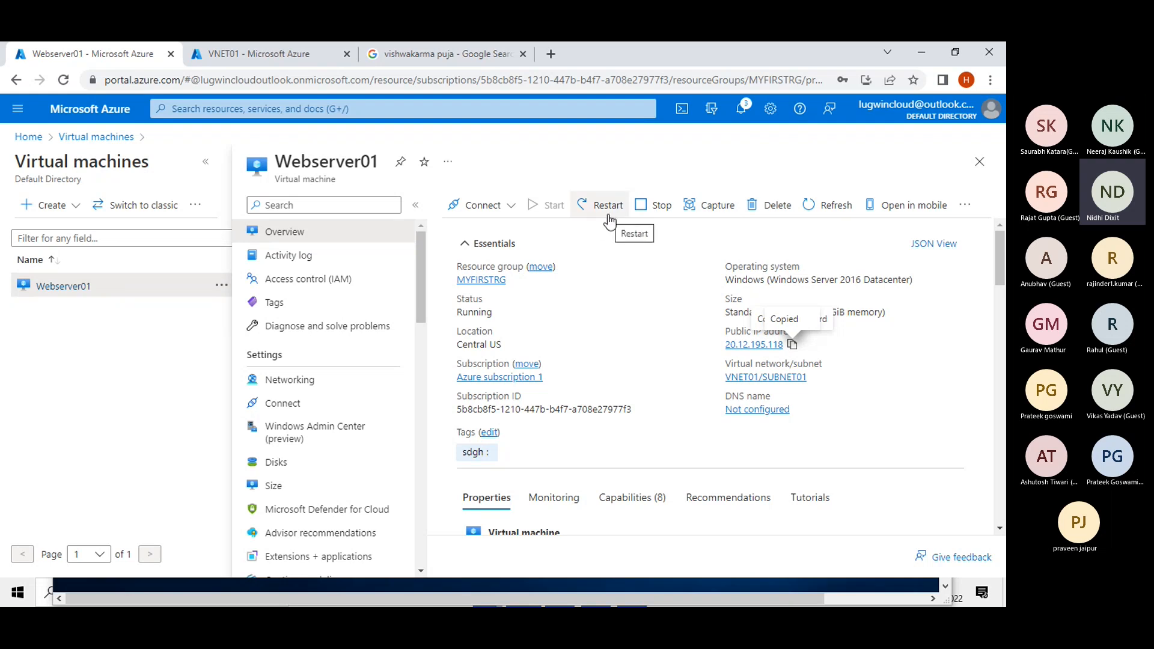
pyautogui.click(923, 53)
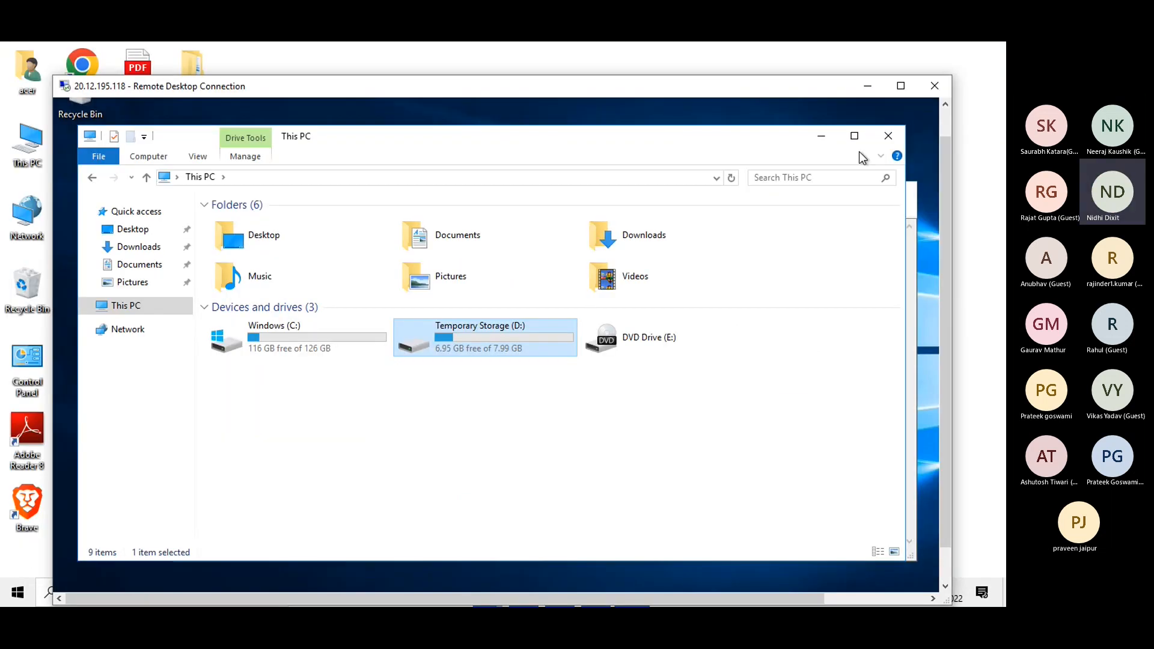
pyautogui.click(857, 89)
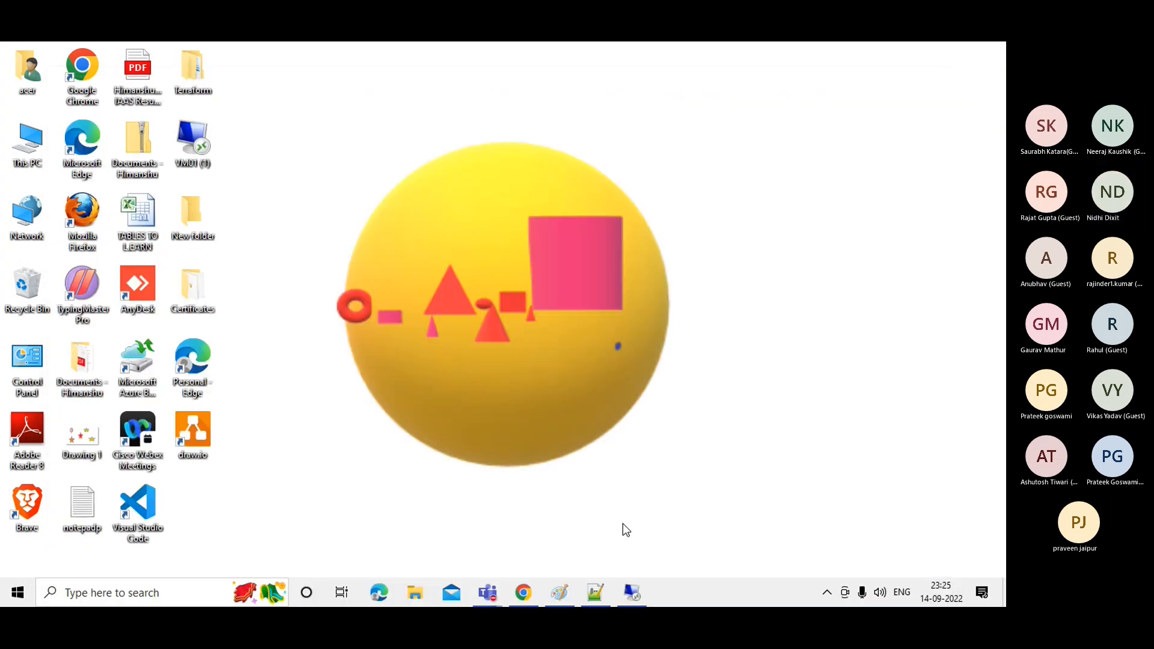
# Restore Paint and draw a tall rectangle labelled 'c-us' right of the network diagram.
pyautogui.click(565, 596)
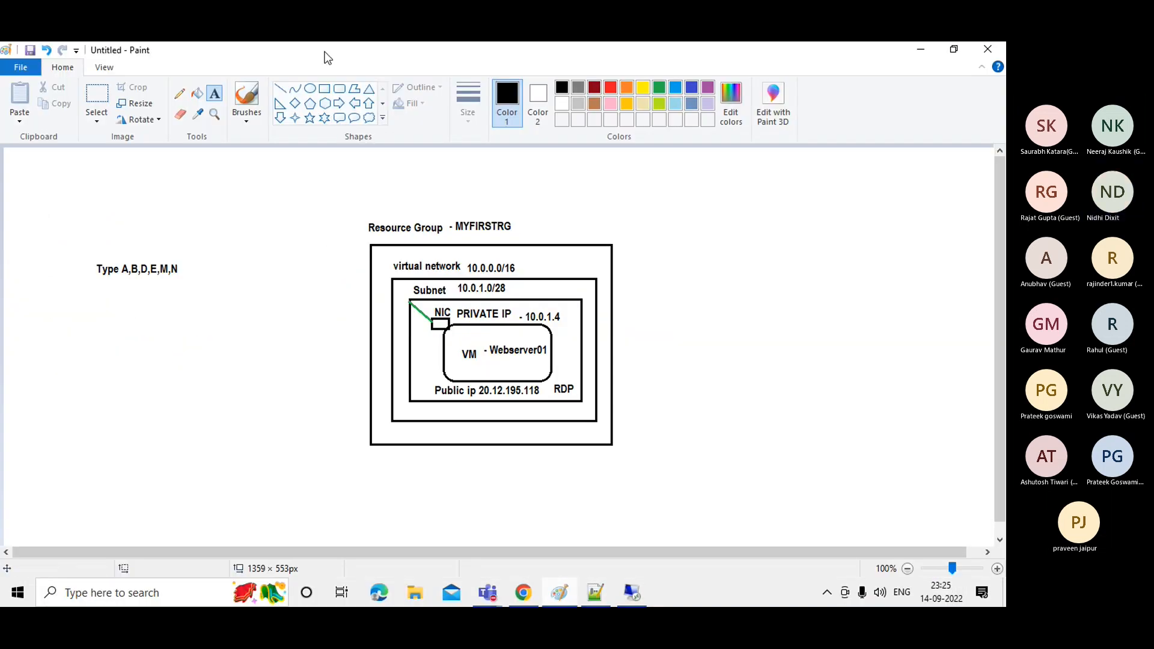
pyautogui.click(325, 89)
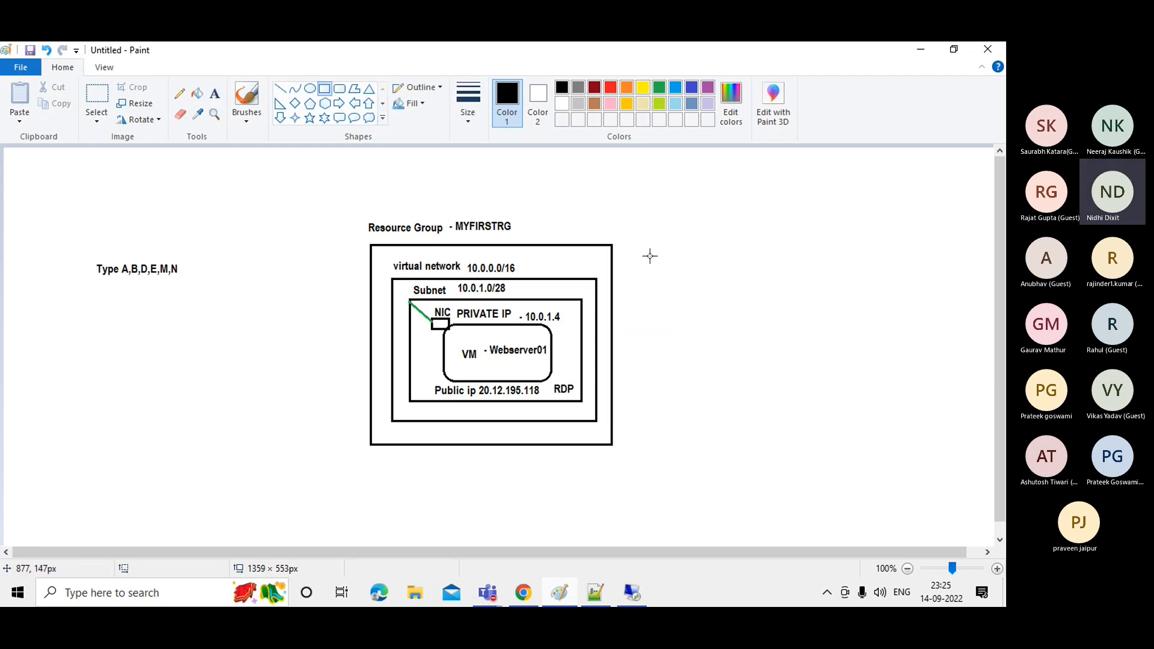
pyautogui.moveTo(712, 193); pyautogui.dragTo(875, 473)
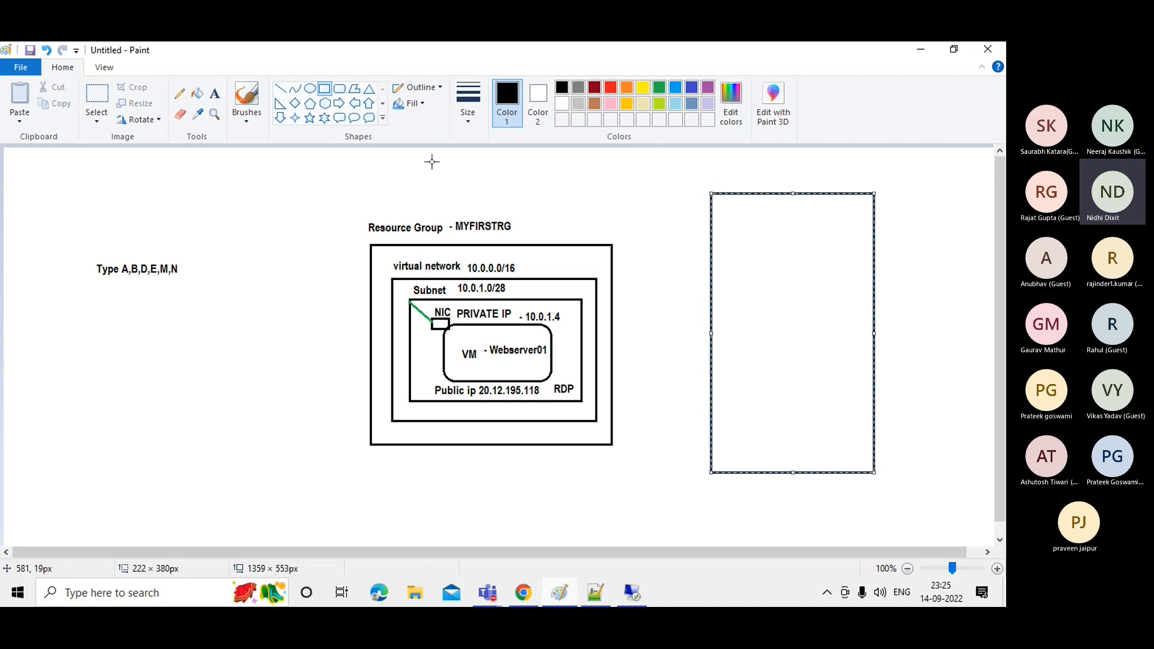
pyautogui.click(215, 93)
pyautogui.click(721, 184)
pyautogui.write('c')
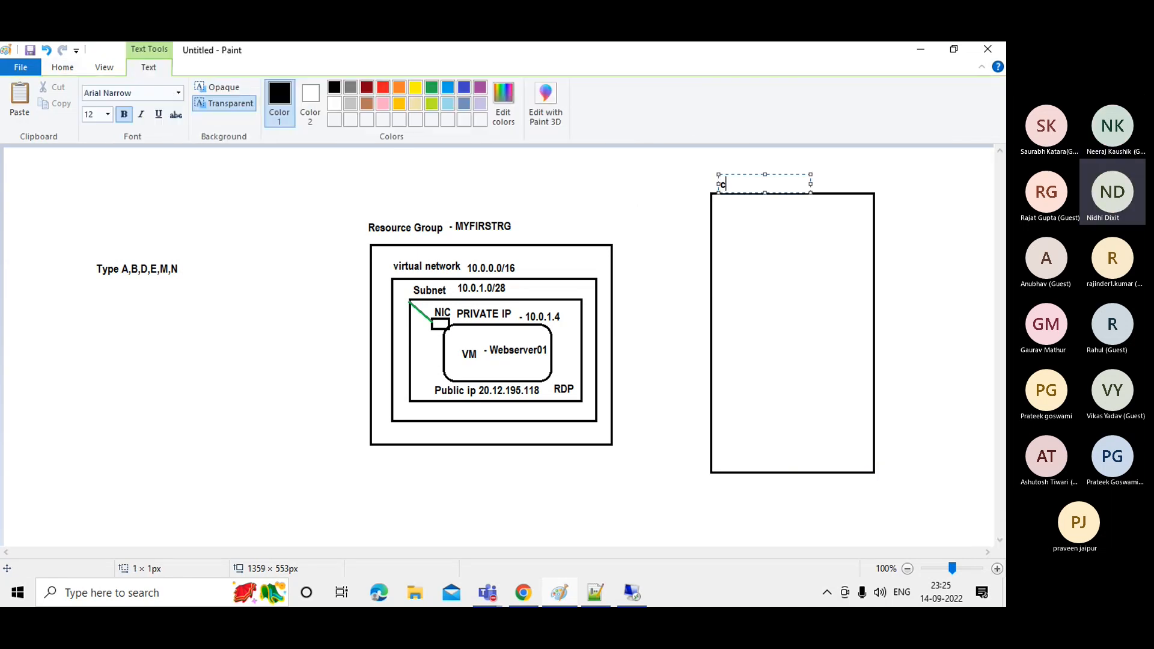
pyautogui.write('-us')
pyautogui.click(786, 239)
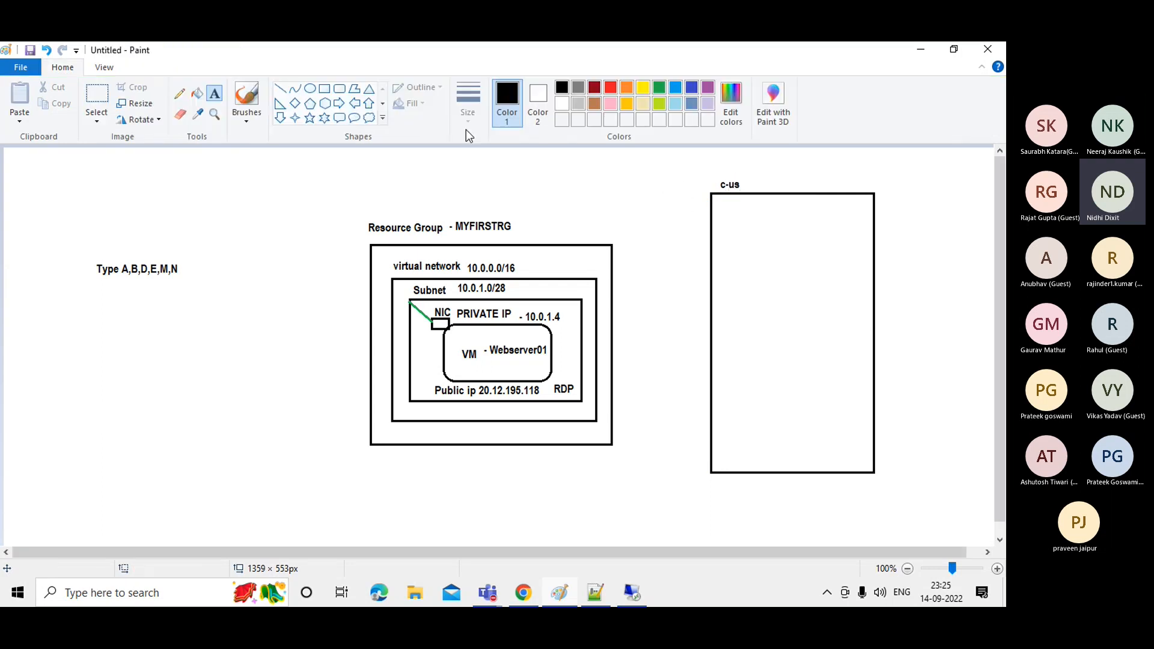
# Draw an inner box with a tall rectangle, a divider line across it, and an incoming arrow.
pyautogui.click(324, 89)
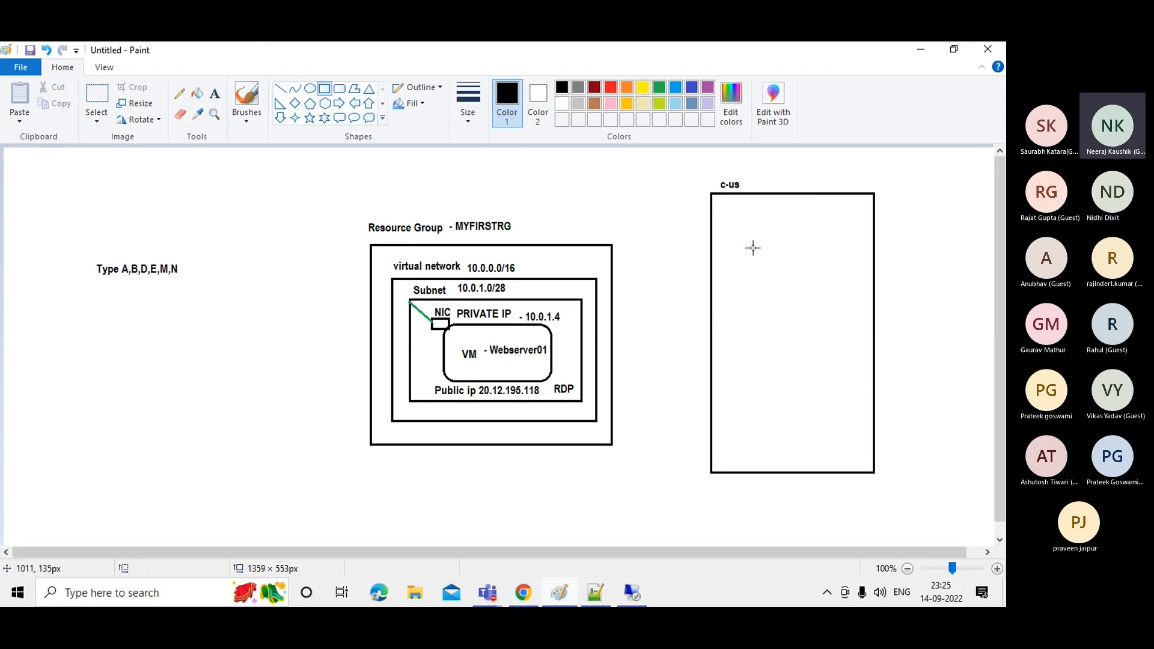
pyautogui.moveTo(734, 223); pyautogui.dragTo(859, 454)
pyautogui.click(908, 410)
pyautogui.moveTo(745, 283); pyautogui.dragTo(796, 441)
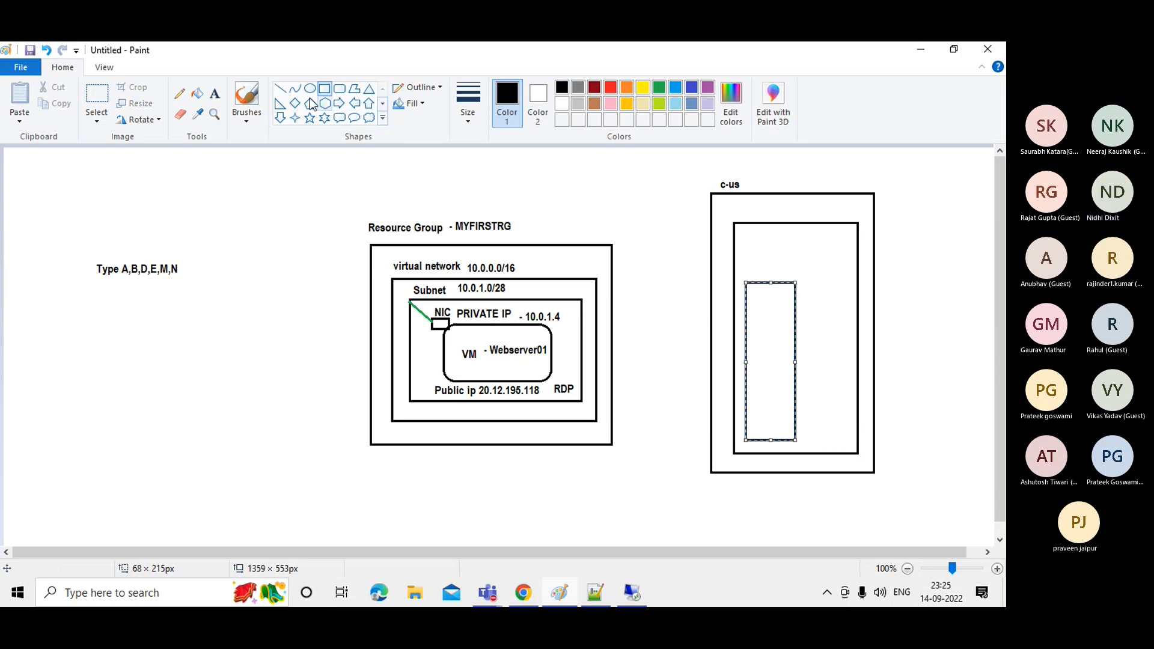
pyautogui.click(280, 89)
pyautogui.moveTo(745, 319)
pyautogui.mouseDown()
pyautogui.moveTo(796, 319)
pyautogui.moveTo(746, 334)
pyautogui.moveTo(797, 334)
pyautogui.mouseUp()
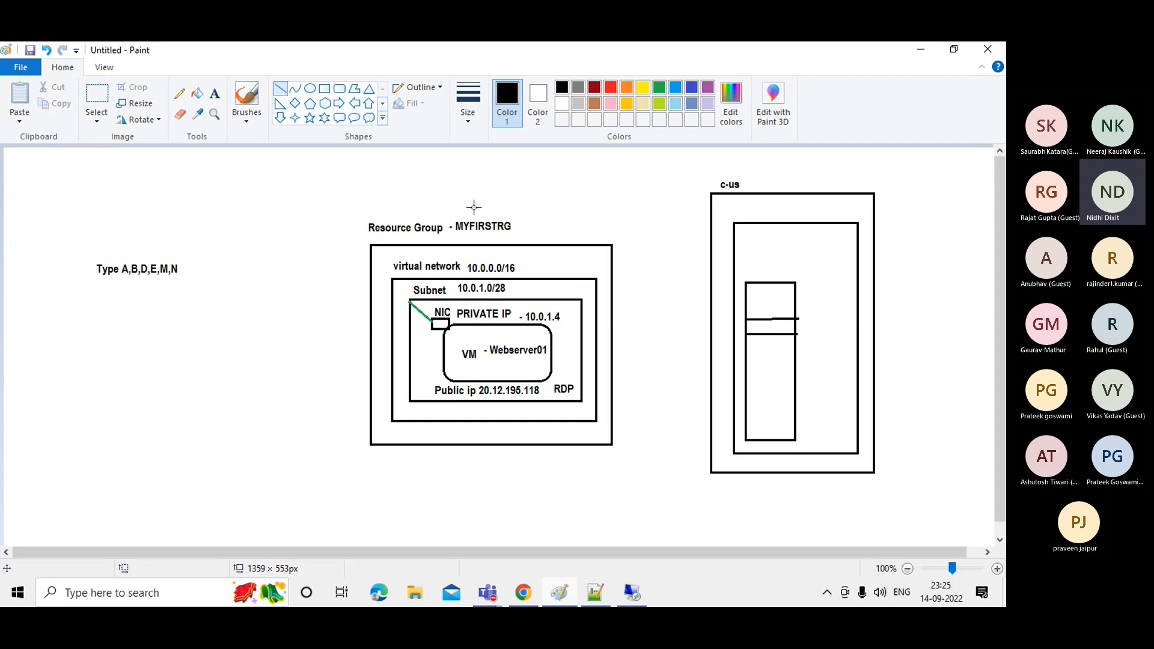
pyautogui.moveTo(664, 294); pyautogui.dragTo(758, 330)
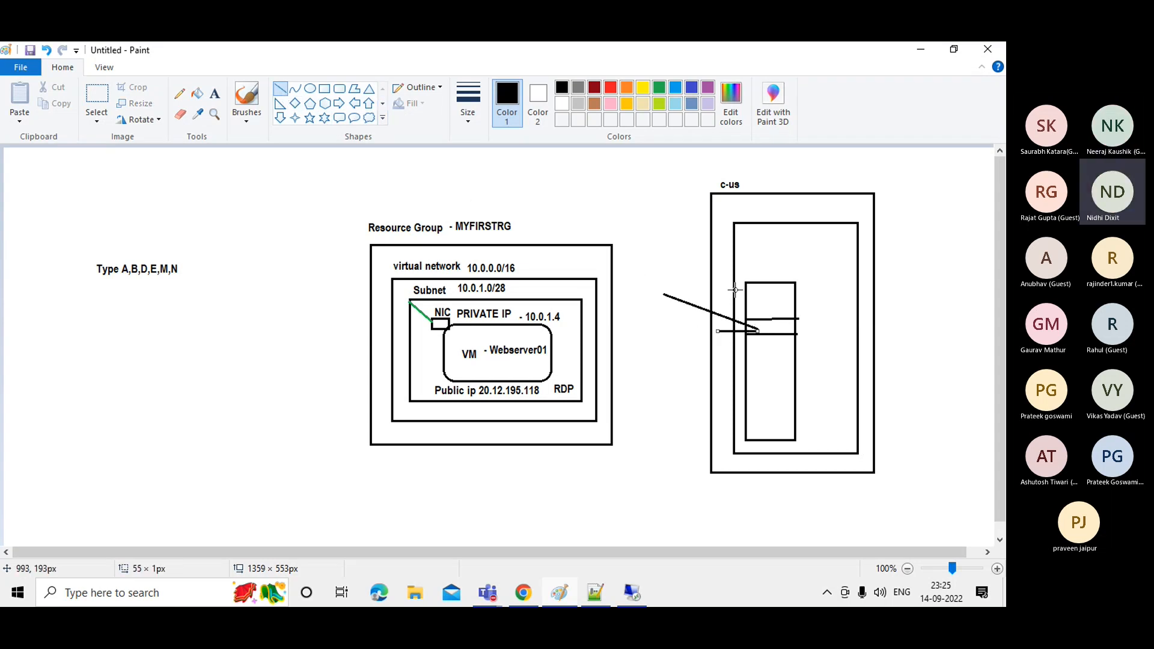
pyautogui.moveTo(737, 291); pyautogui.dragTo(757, 330)
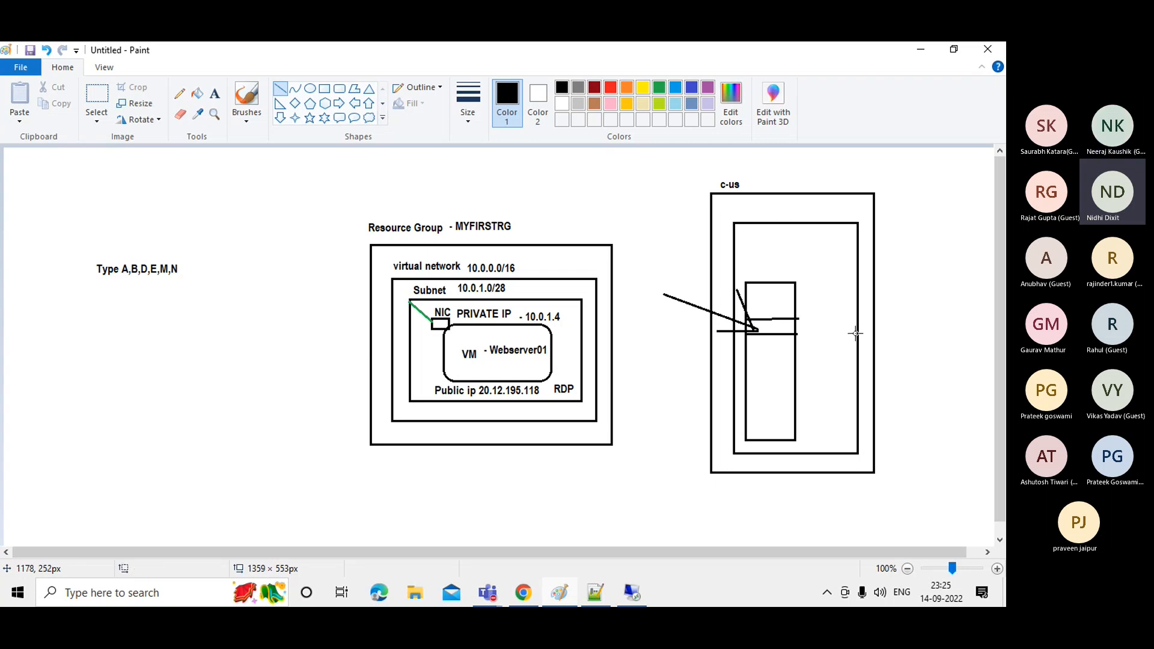
# Add a second tall rectangle beside the first with a line across it.
pyautogui.click(324, 88)
pyautogui.moveTo(805, 282); pyautogui.dragTo(852, 437)
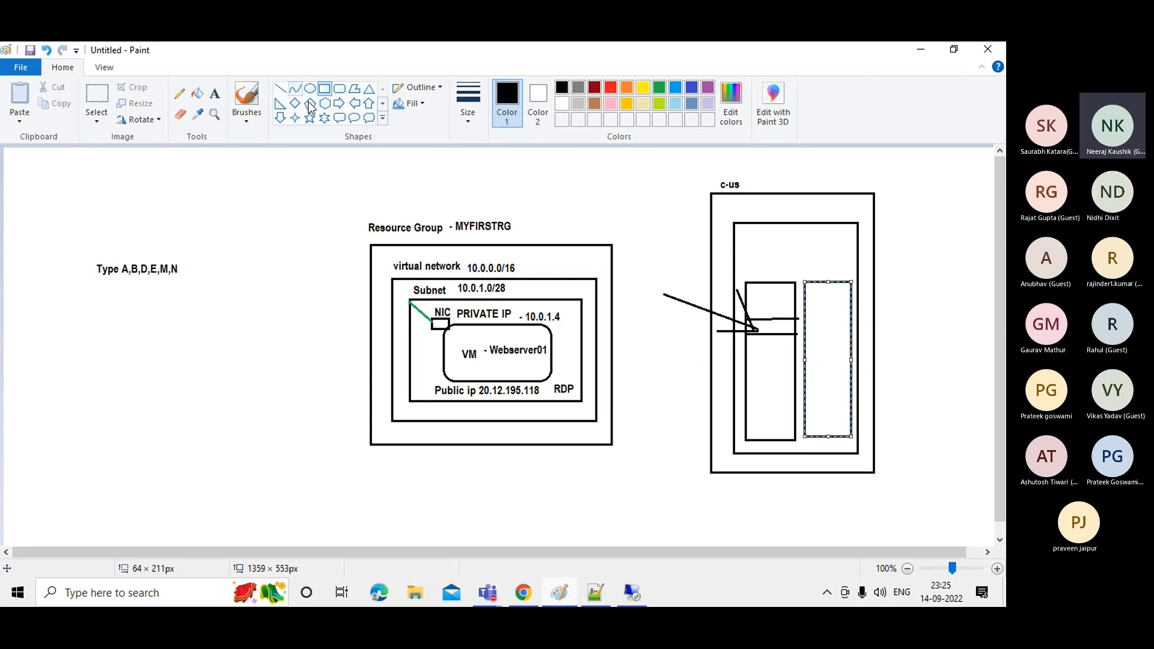
pyautogui.click(279, 88)
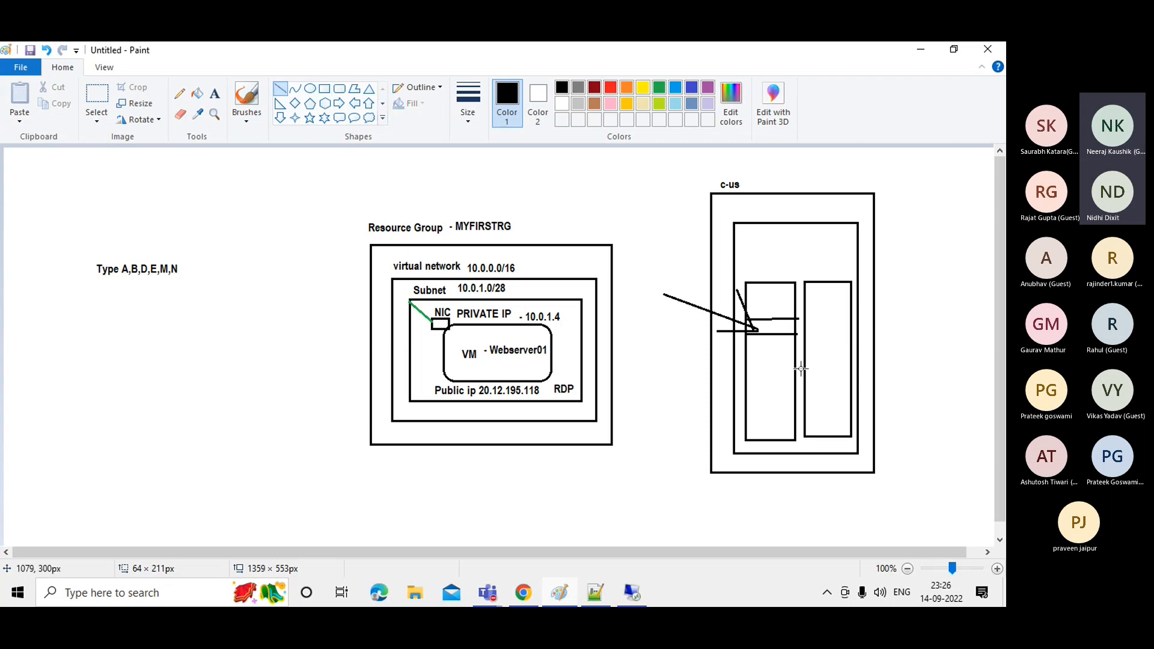
pyautogui.moveTo(806, 367)
pyautogui.mouseDown()
pyautogui.moveTo(854, 366)
pyautogui.moveTo(849, 381)
pyautogui.mouseUp()
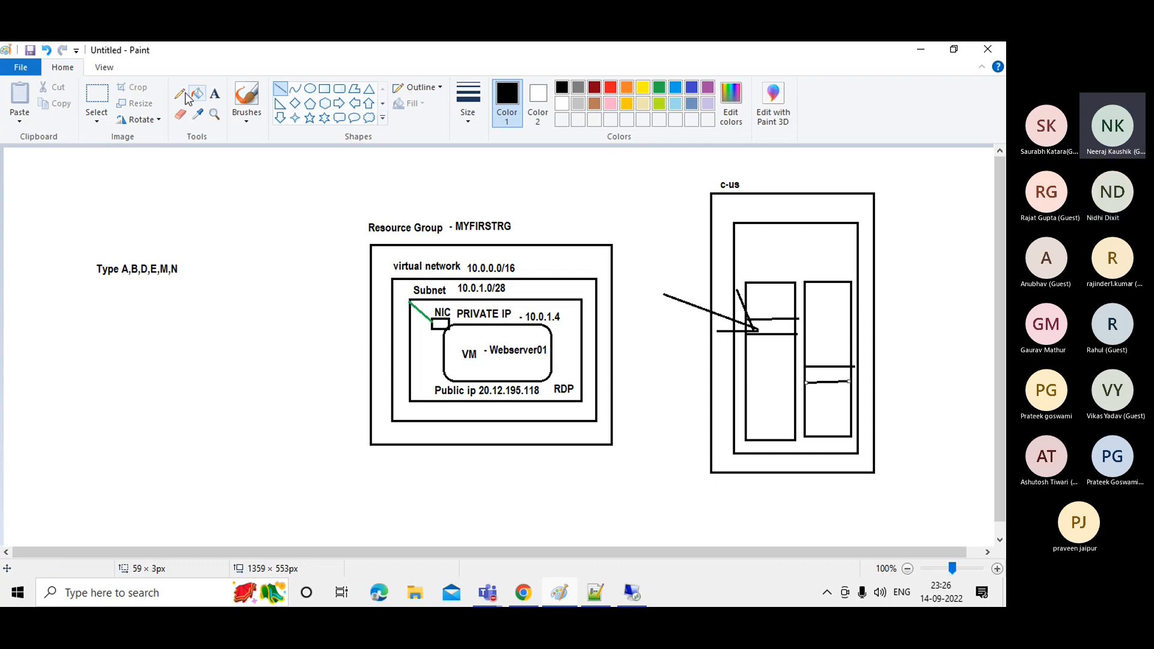
pyautogui.click(283, 94)
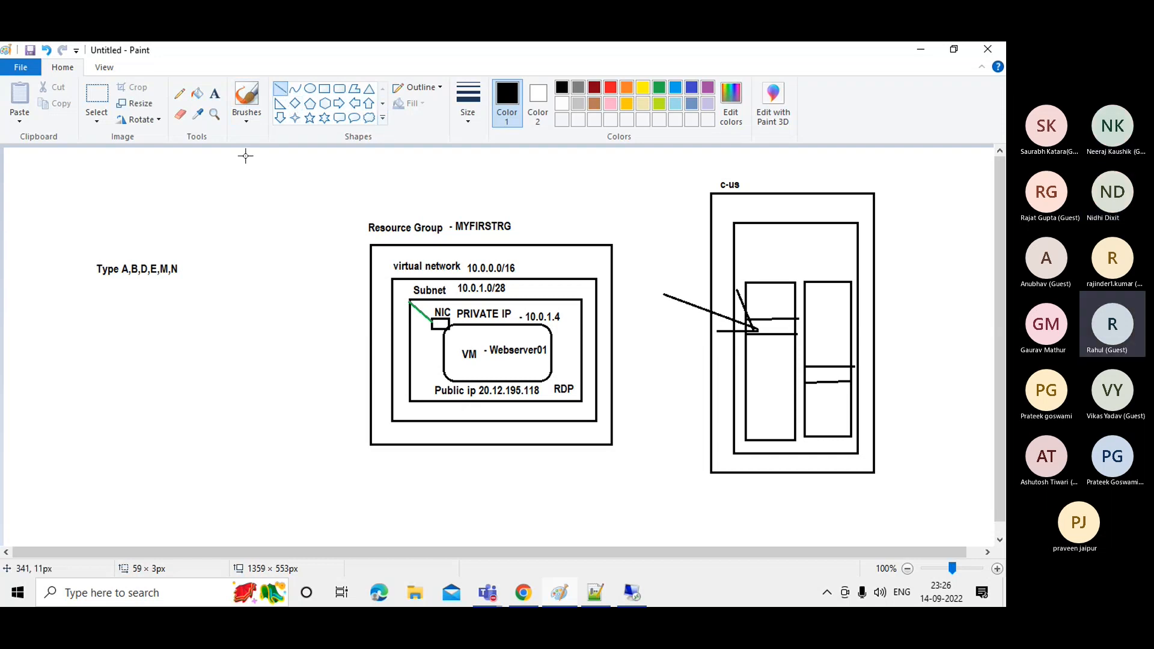
# Draw a right arrow into the second rectangle, box the incoming arrow lines, and minimize Paint.
pyautogui.click(340, 104)
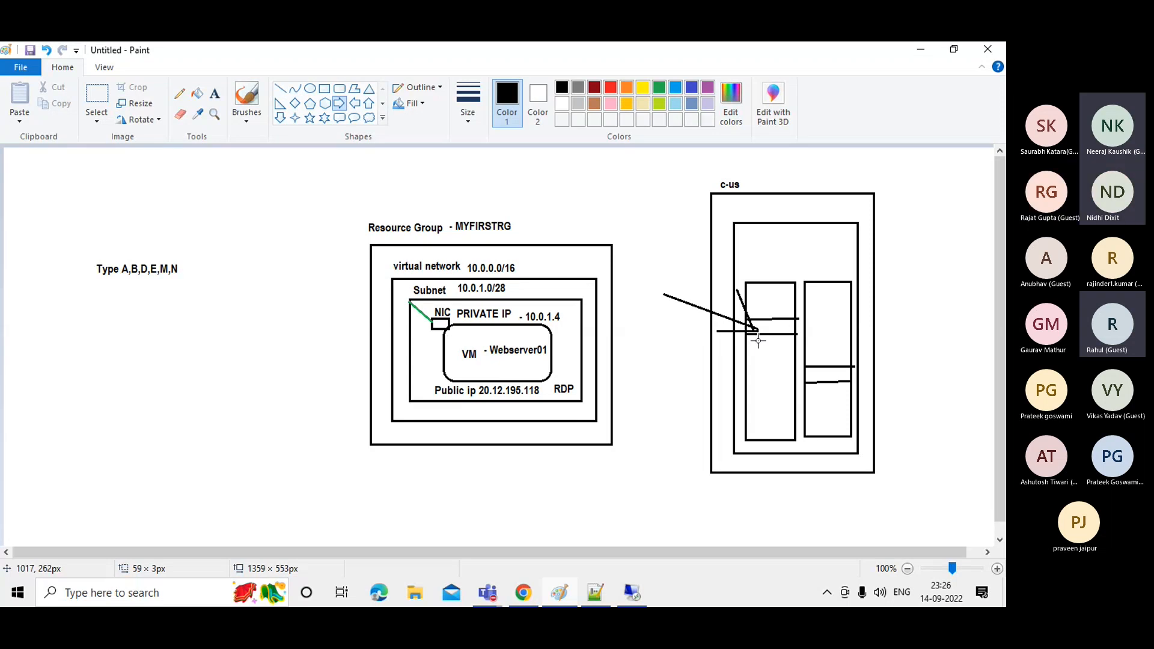
pyautogui.moveTo(765, 351); pyautogui.dragTo(826, 359)
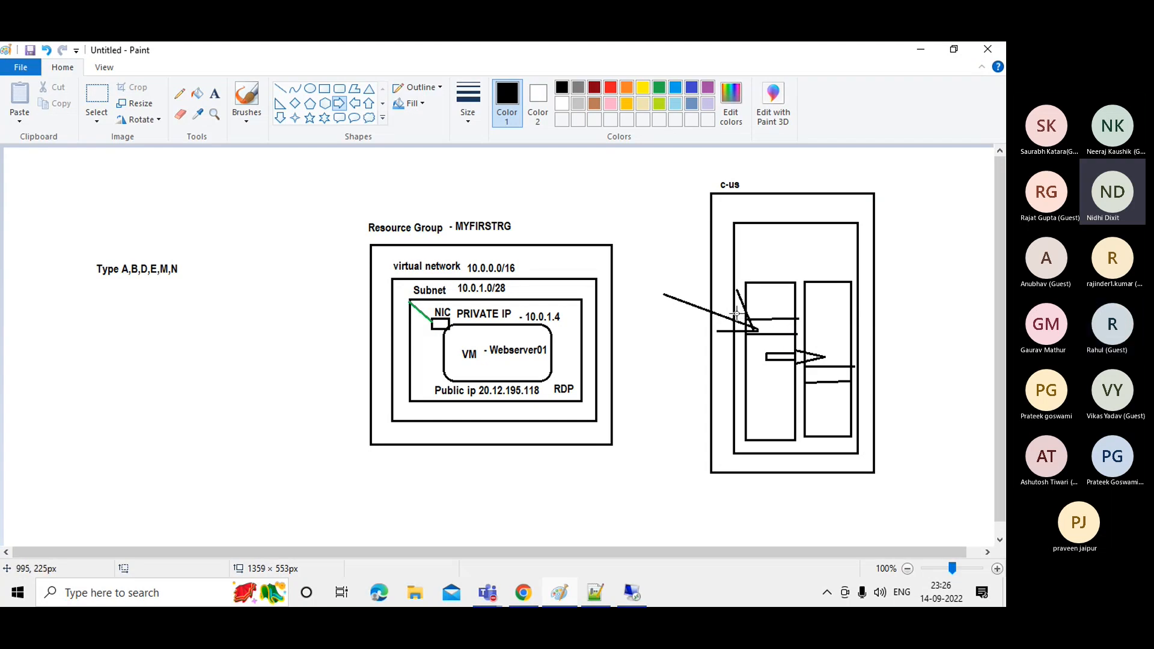
pyautogui.click(325, 90)
pyautogui.moveTo(736, 312); pyautogui.dragTo(801, 342)
pyautogui.click(814, 340)
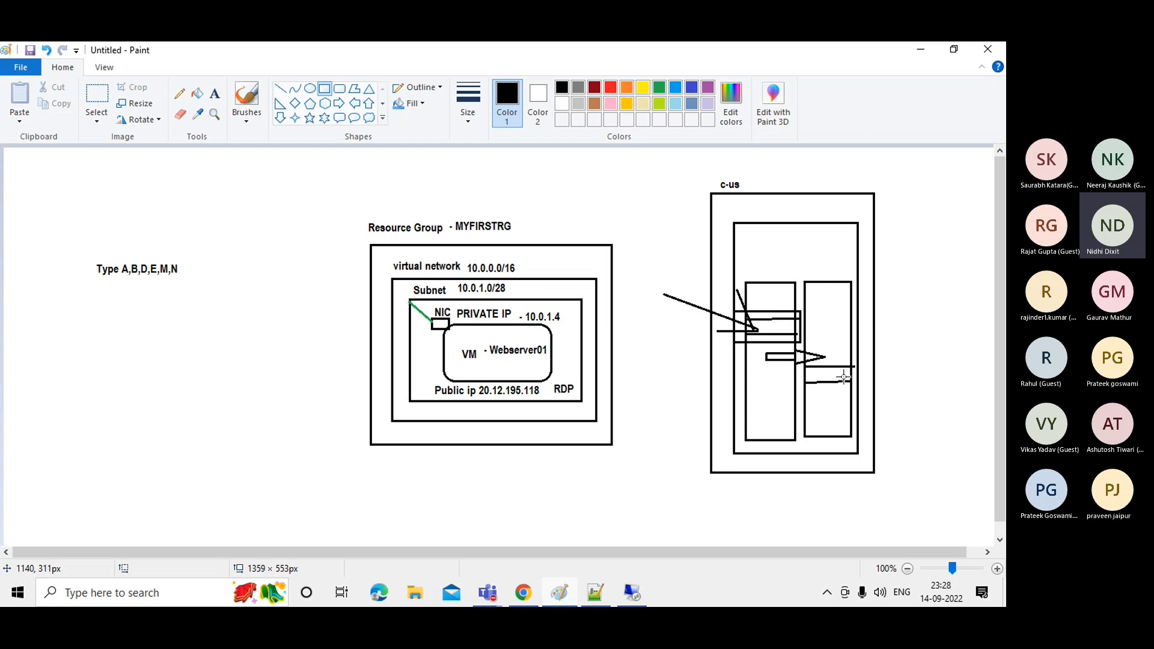
pyautogui.click(920, 49)
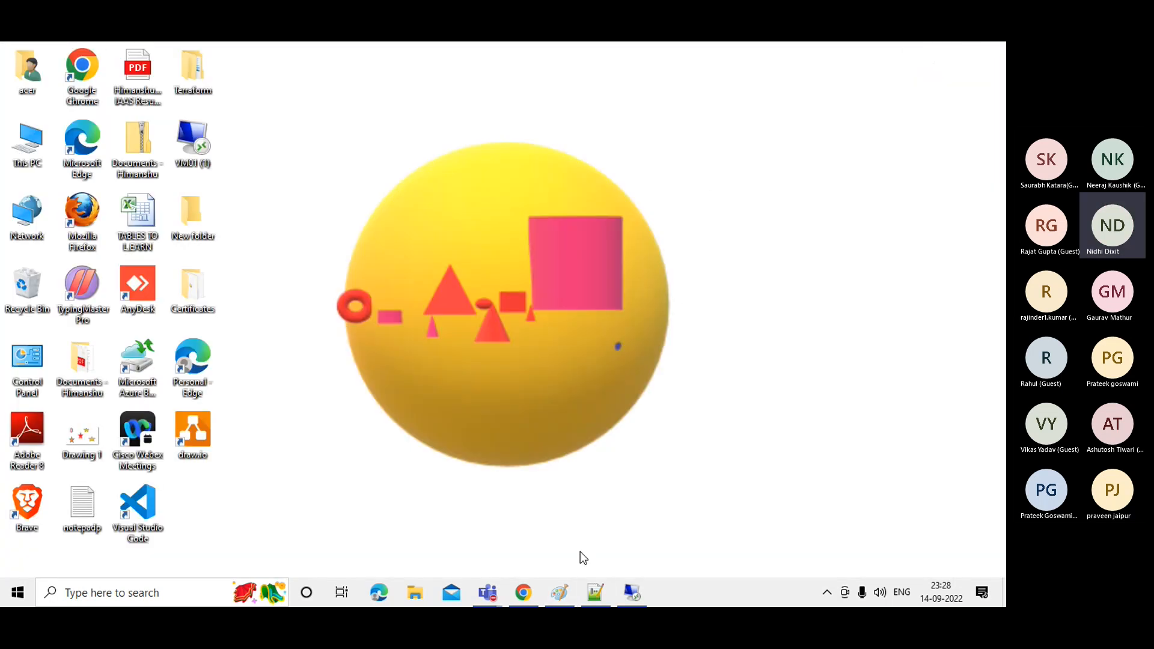
# Bring back the remote session, open Temporary Storage (D:) and close its data-loss warning note.
pyautogui.click(626, 592)
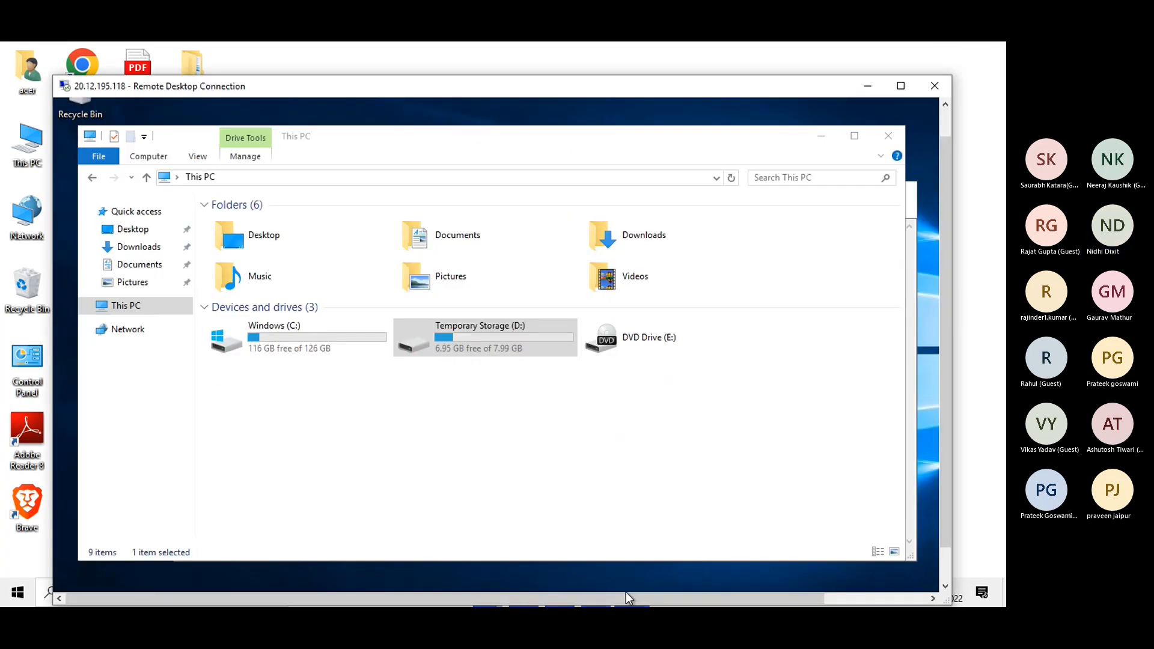
pyautogui.doubleClick(476, 352)
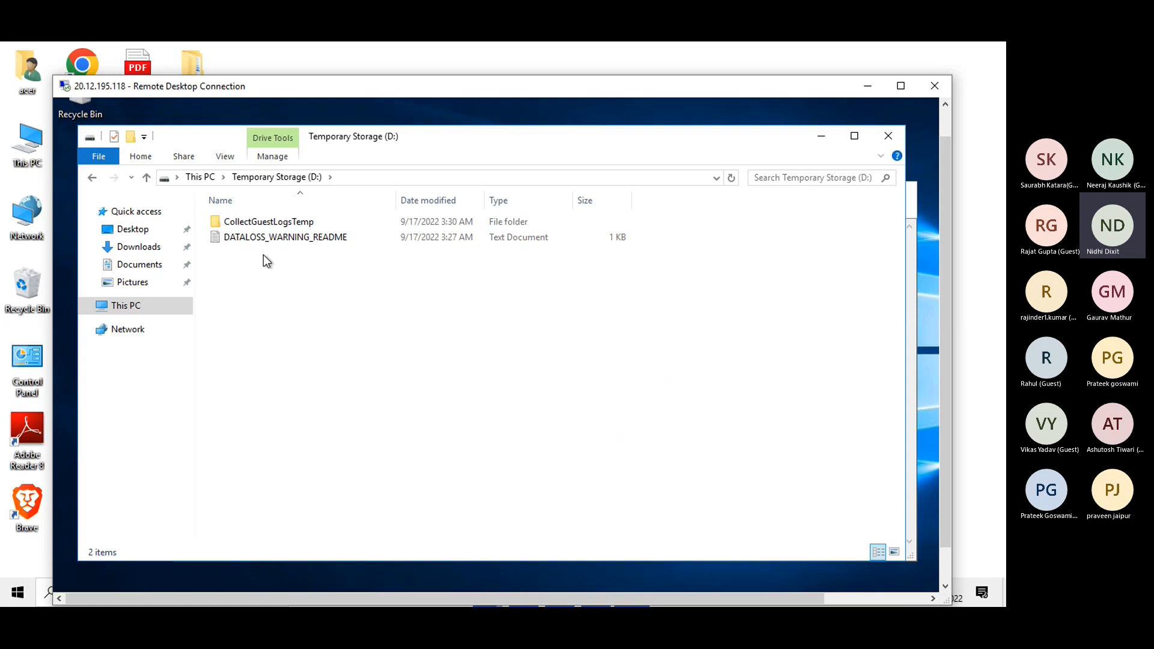
pyautogui.click(218, 101)
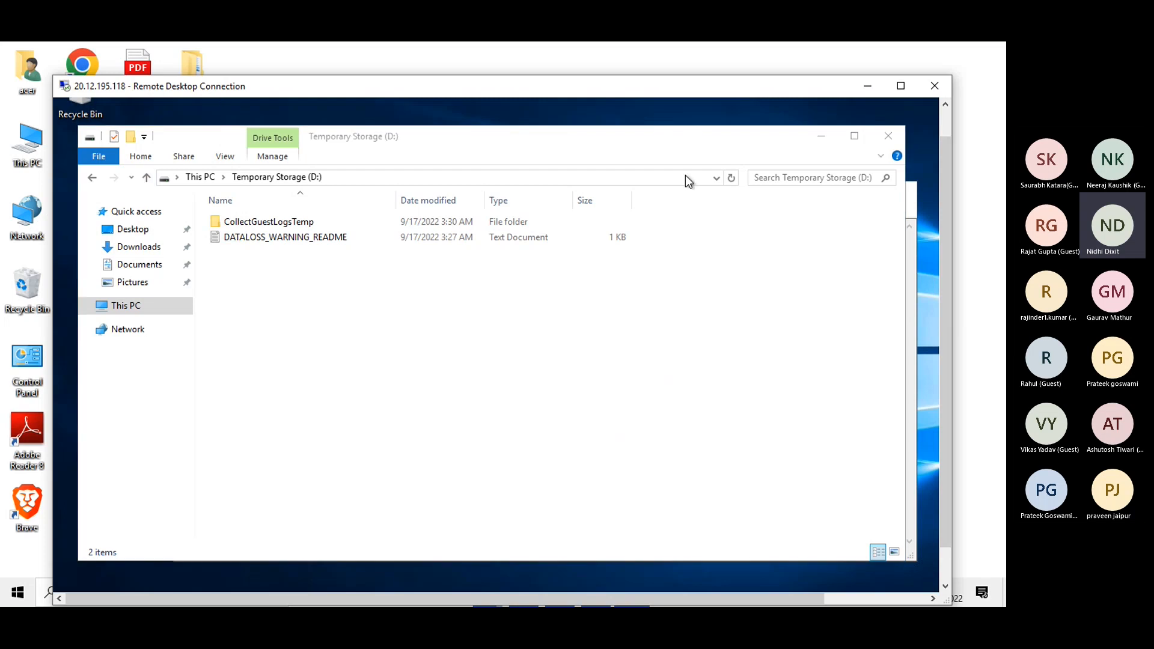
pyautogui.click(823, 138)
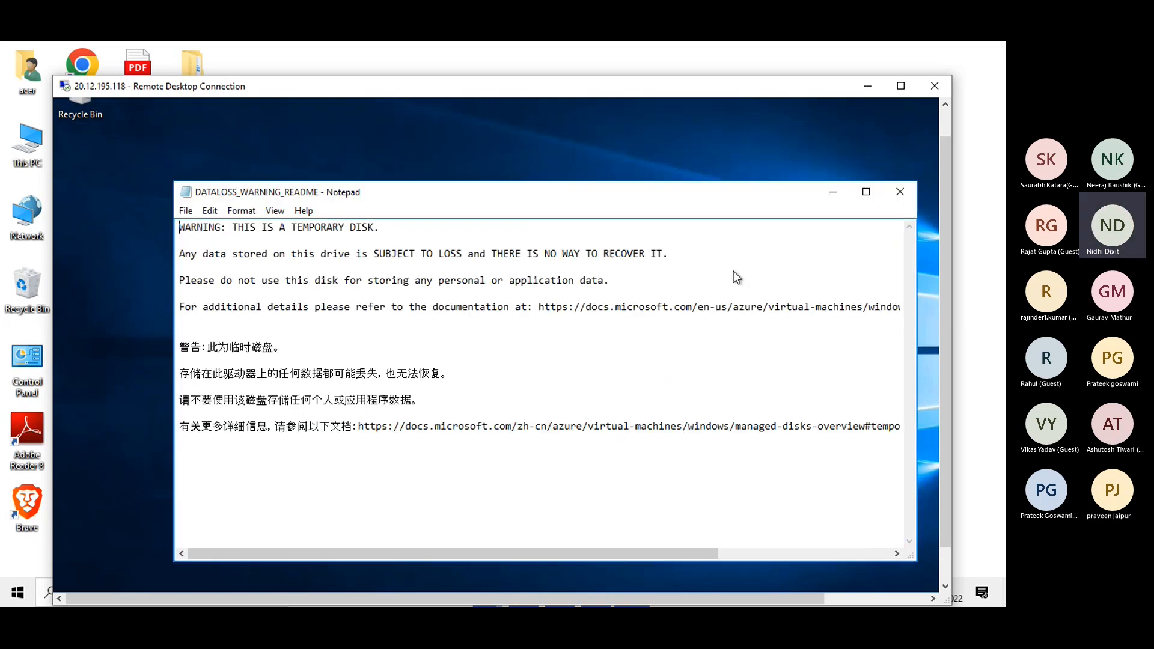
pyautogui.click(900, 192)
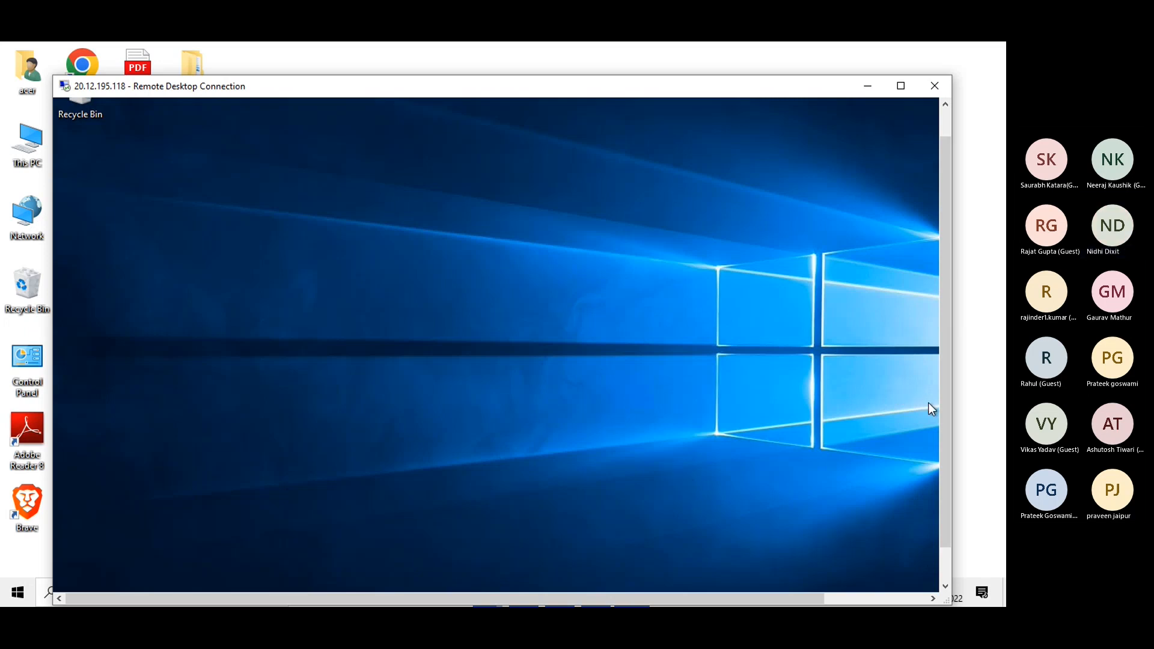
# Reopen the remote file browser on Temporary Storage (D:), then minimise the remote desktop session.
pyautogui.moveTo(940, 413); pyautogui.dragTo(940, 450)
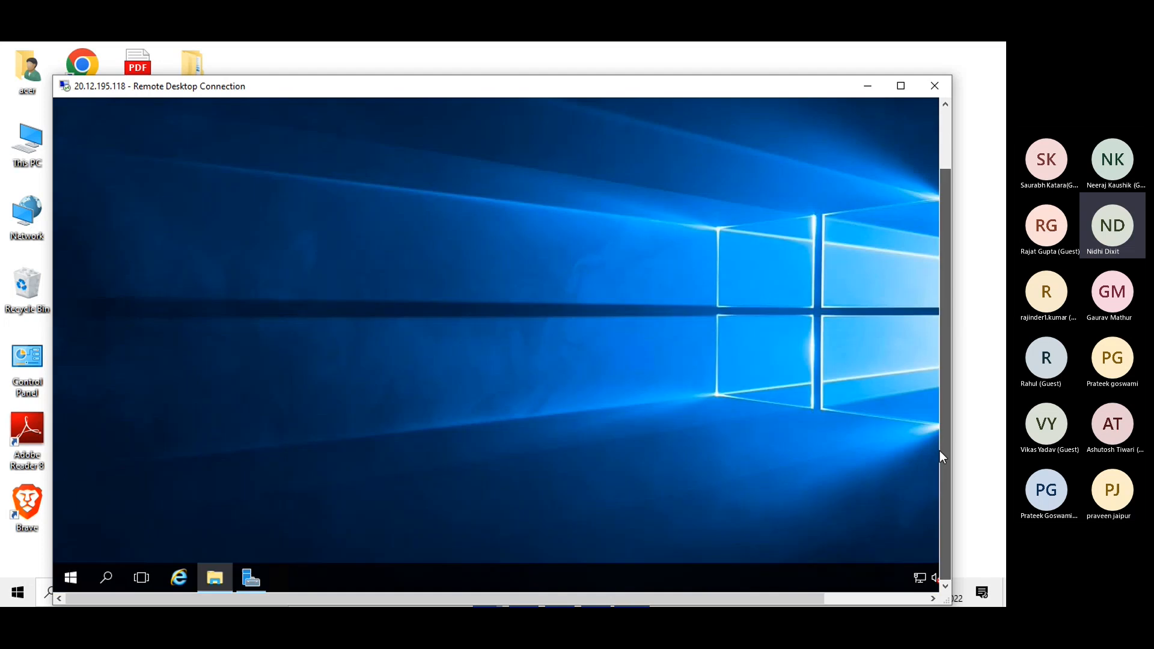
pyautogui.click(226, 579)
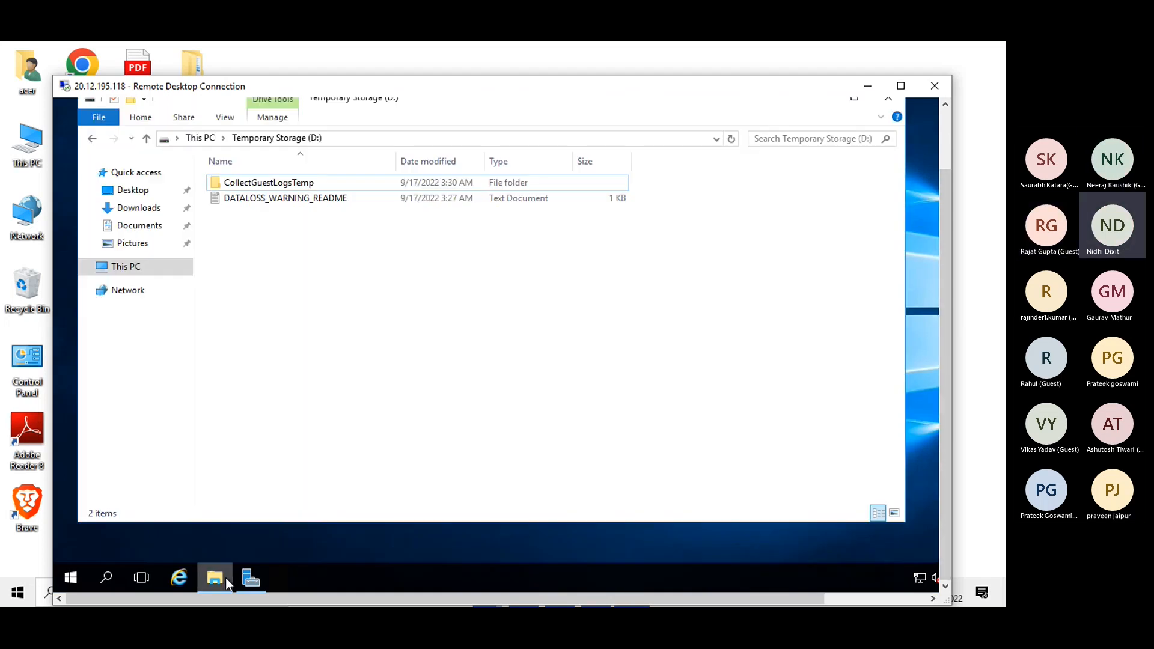
pyautogui.click(198, 138)
pyautogui.press('Return')
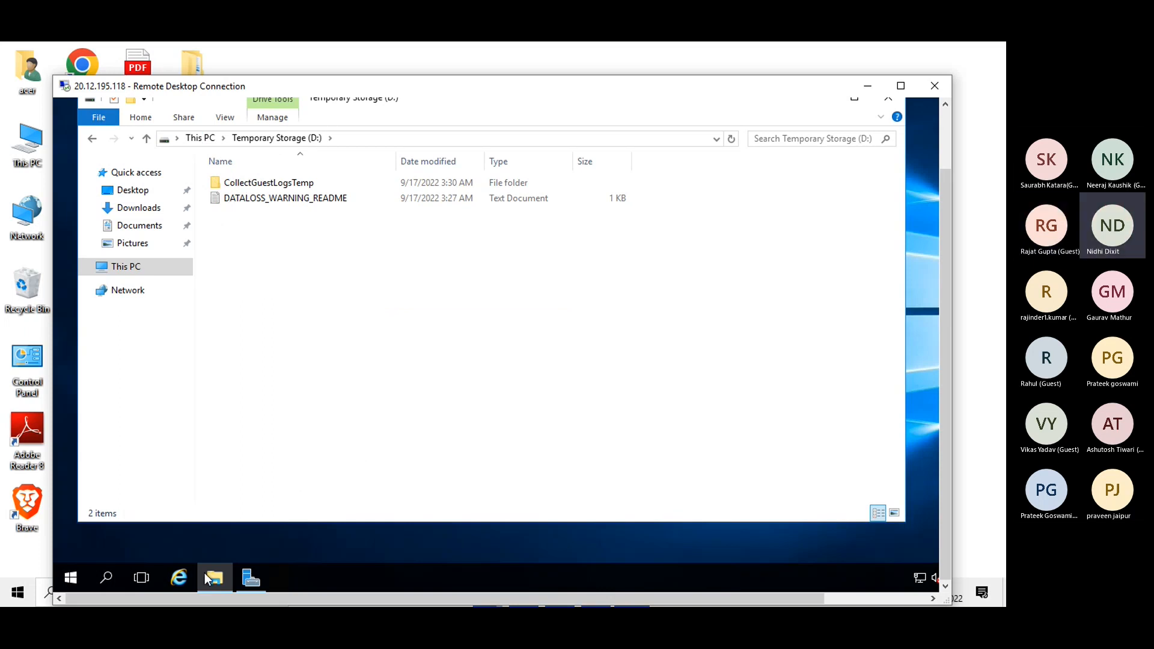
pyautogui.click(868, 88)
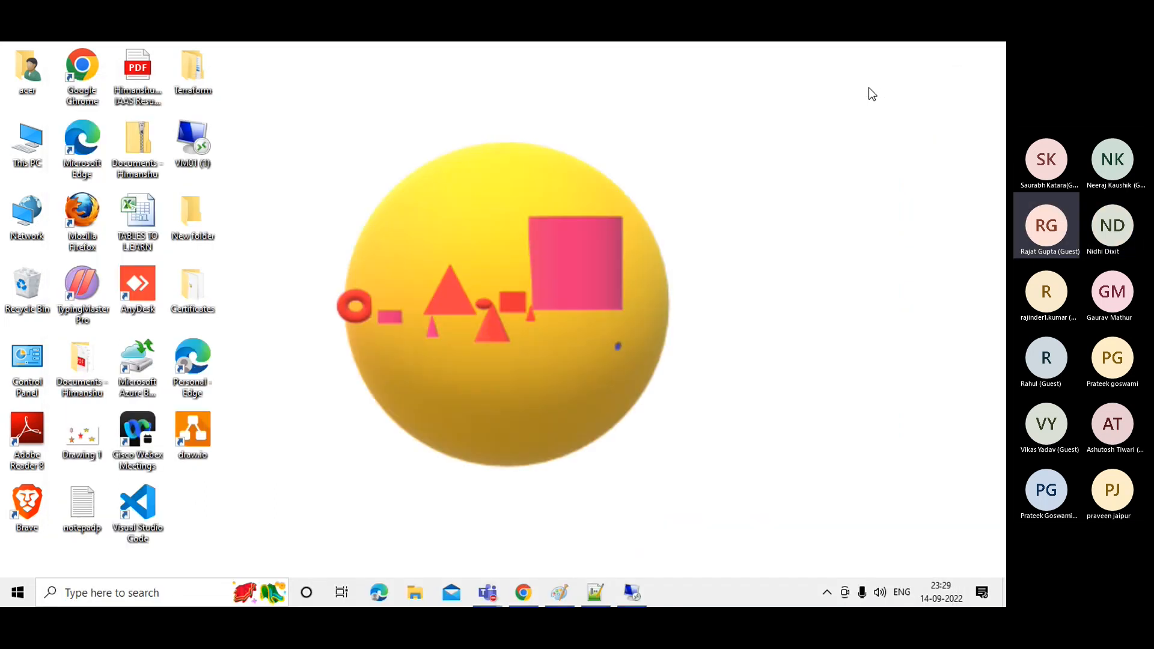
# Return to the Azure portal, view Webserver01's activity log (query failed, 0 items), then its Overview.
pyautogui.click(513, 595)
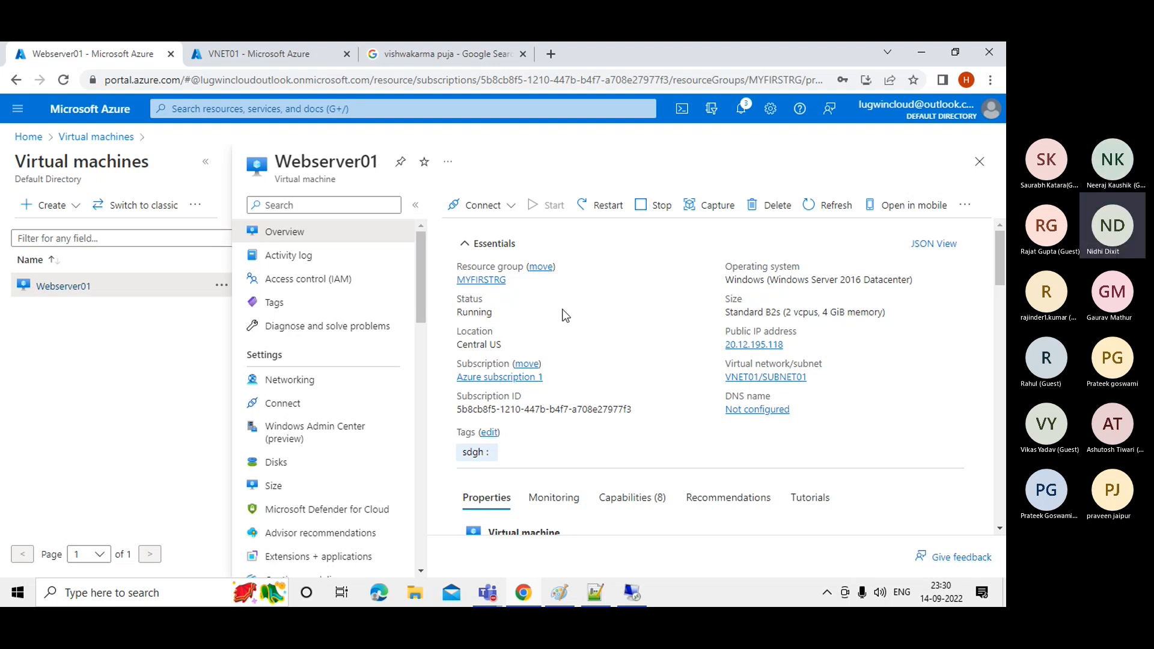
pyautogui.click(308, 263)
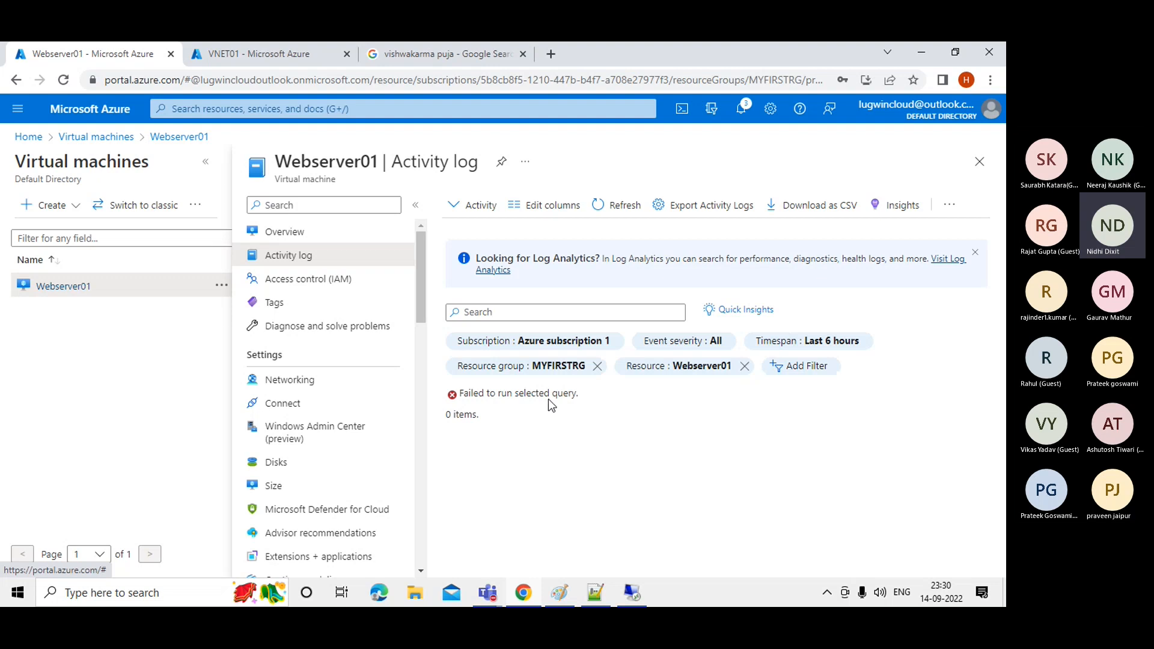
pyautogui.click(287, 239)
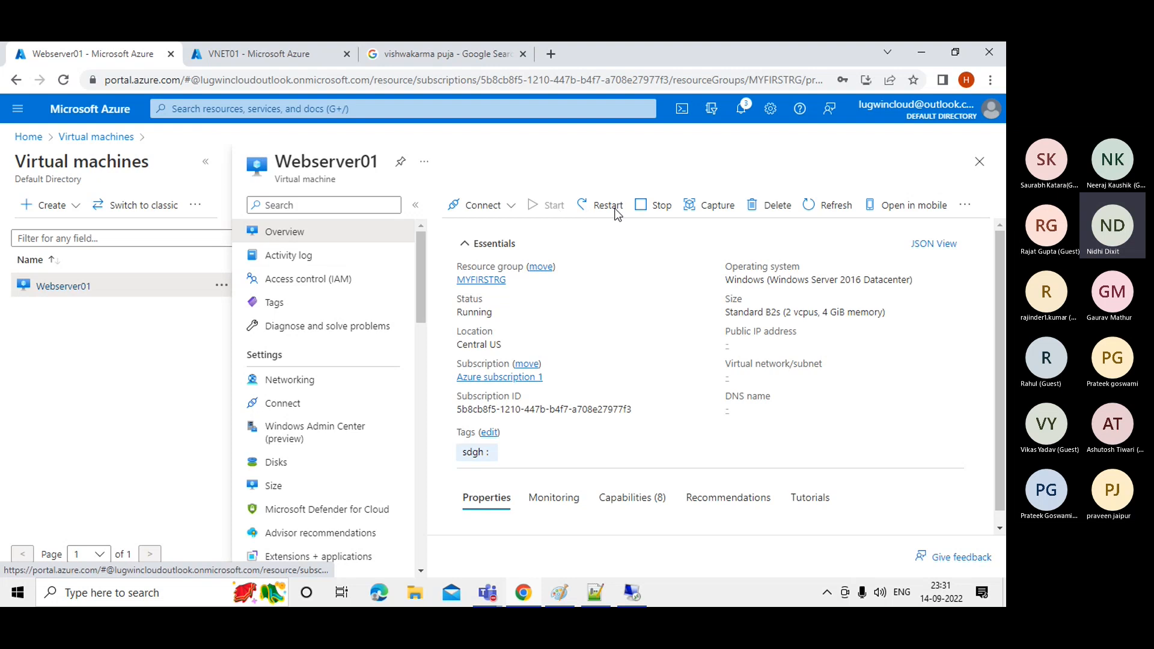
# Reopen Webserver01's Activity log and scroll down the VM's resource menu.
pyautogui.click(289, 259)
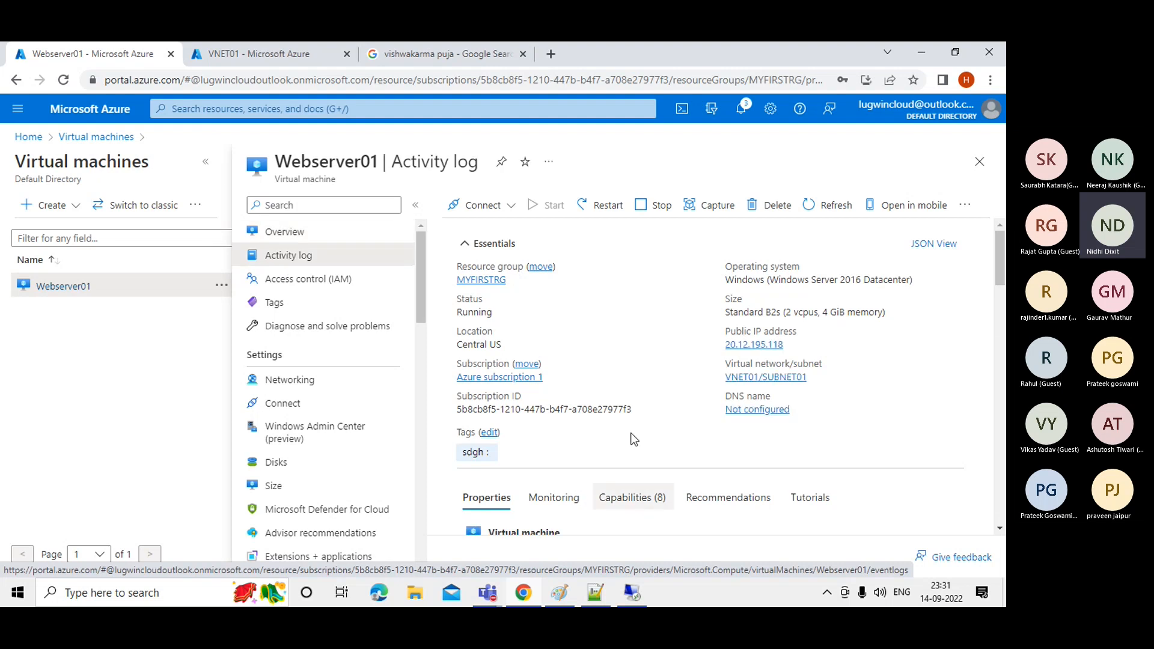
pyautogui.scroll(-1, 994, 249)
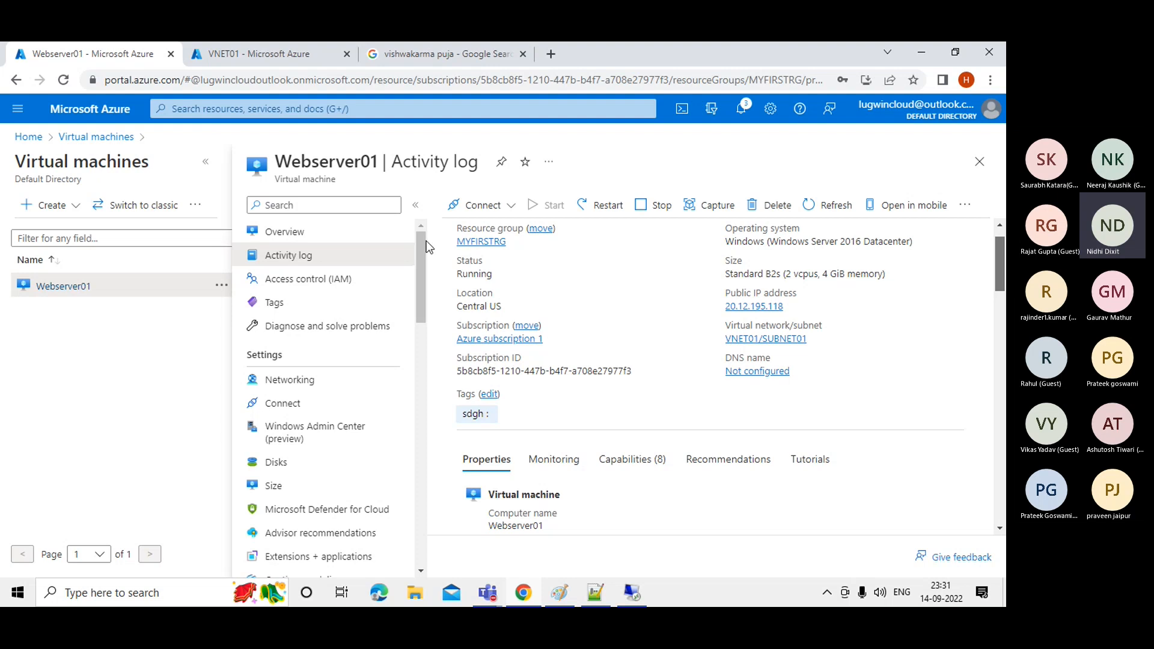
pyautogui.scroll(-1, 423, 280)
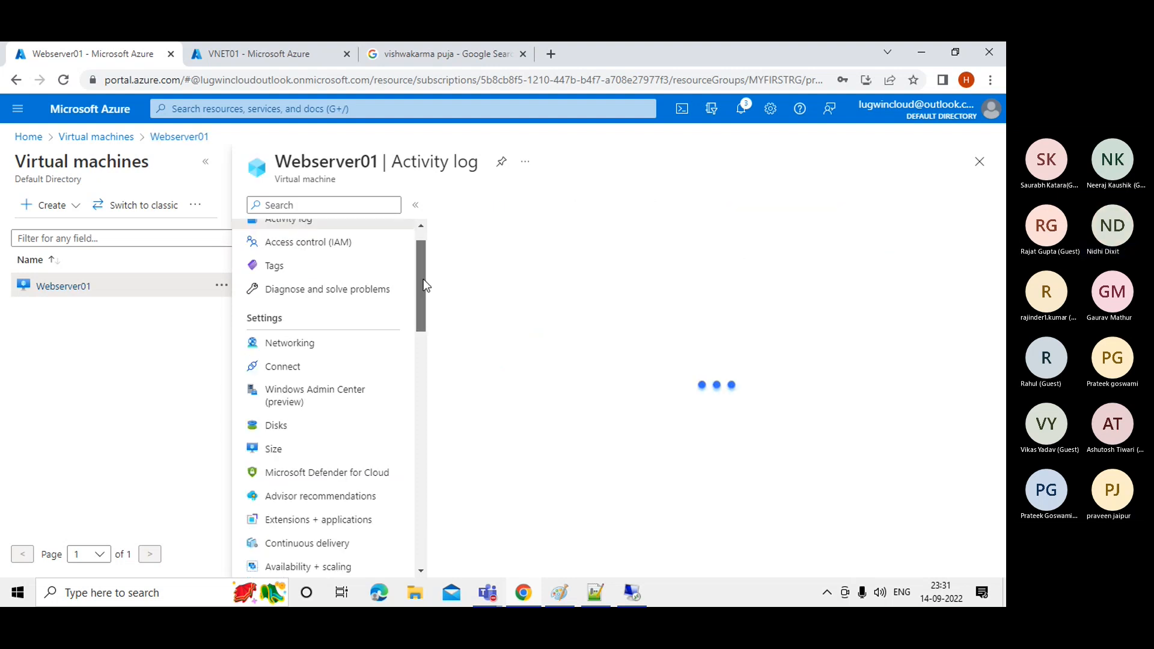
pyautogui.scroll(-1, 424, 281)
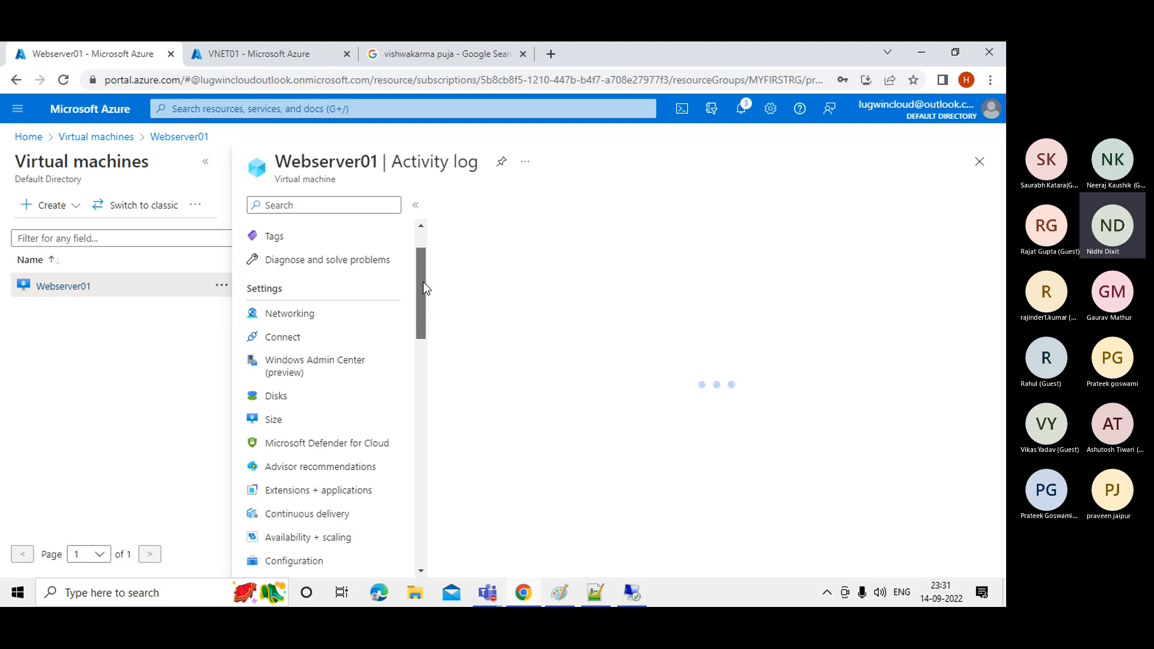
# Open Webserver01's Networking page, check the outbound port rules, then return to inbound rules.
pyautogui.click(280, 319)
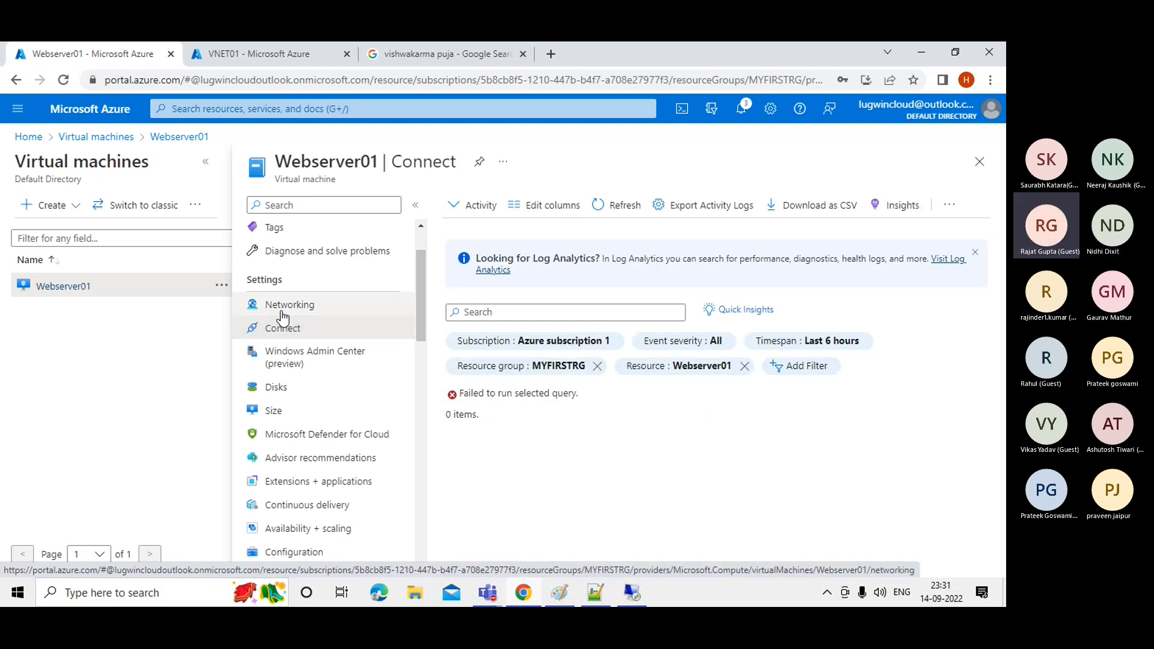
pyautogui.click(283, 317)
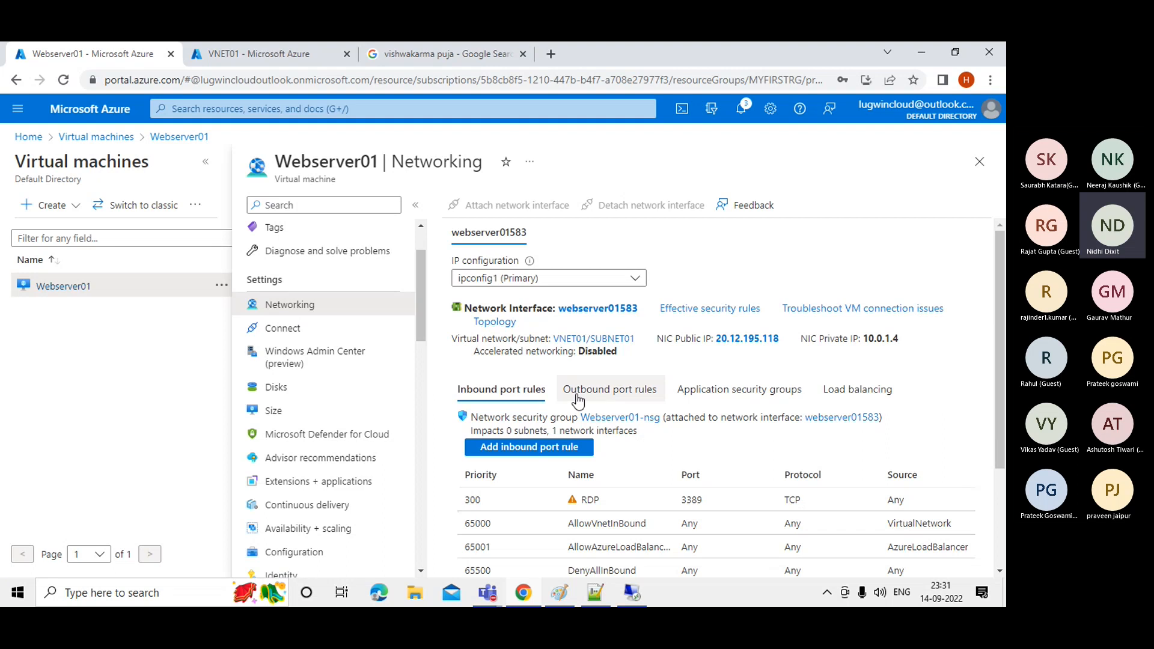
pyautogui.click(578, 398)
pyautogui.click(283, 314)
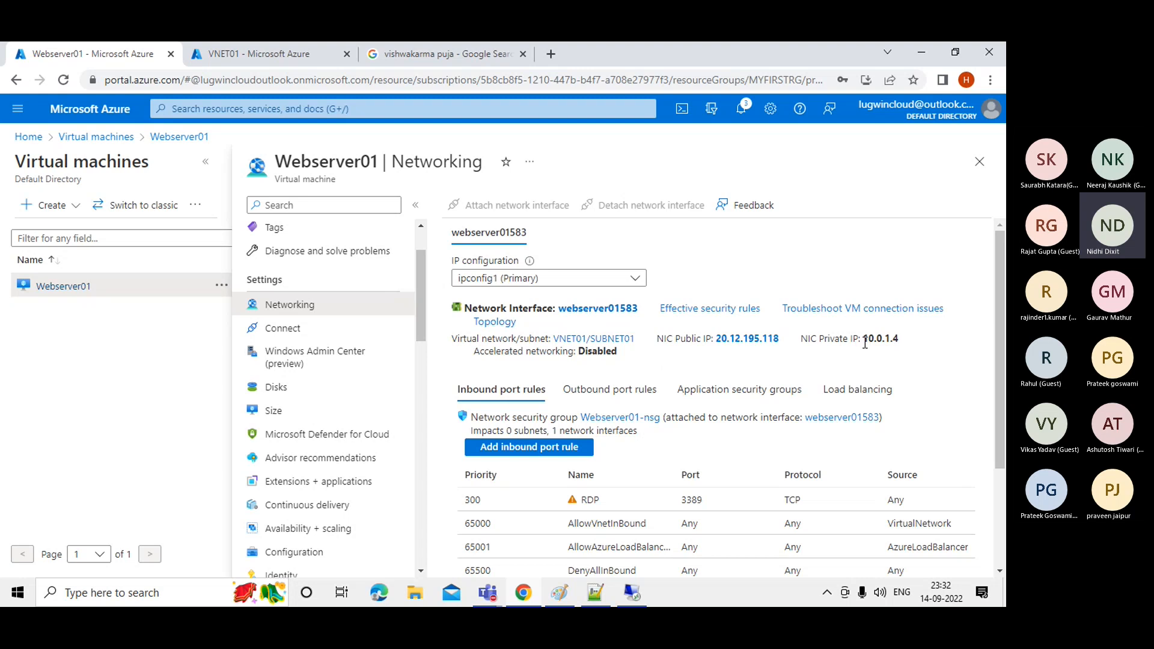
# Highlight NIC webserver01583's private IP 10.0.1.4 and public IP 20.12.195.118.
pyautogui.moveTo(864, 340); pyautogui.dragTo(899, 340)
pyautogui.moveTo(784, 339); pyautogui.dragTo(714, 341)
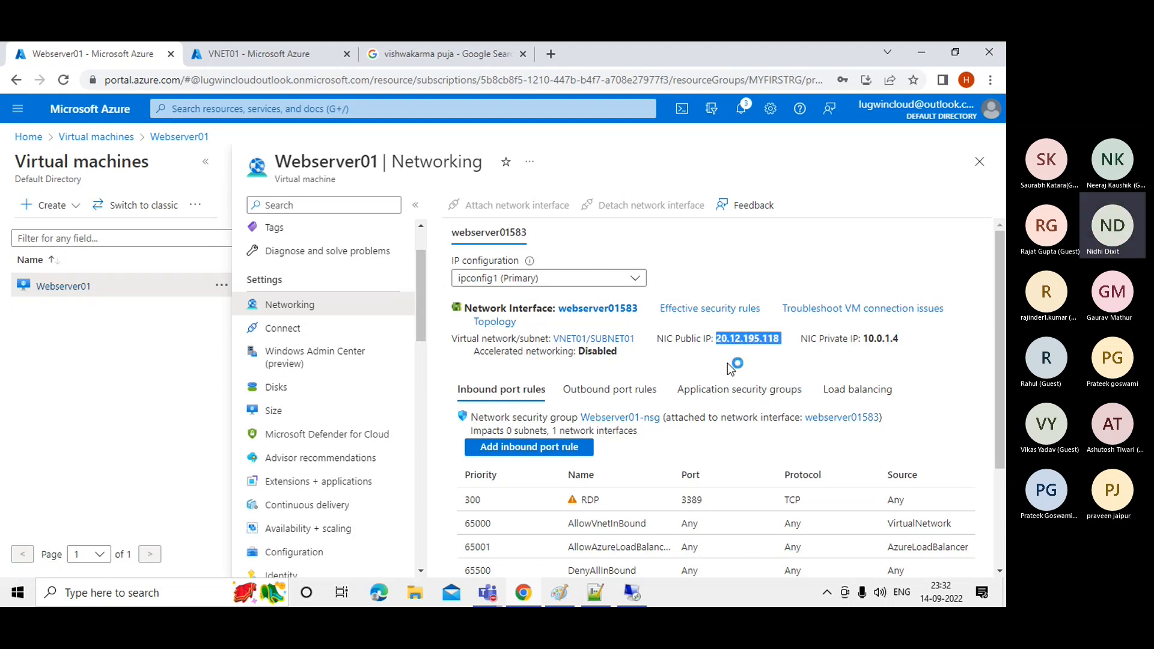
pyautogui.click(731, 368)
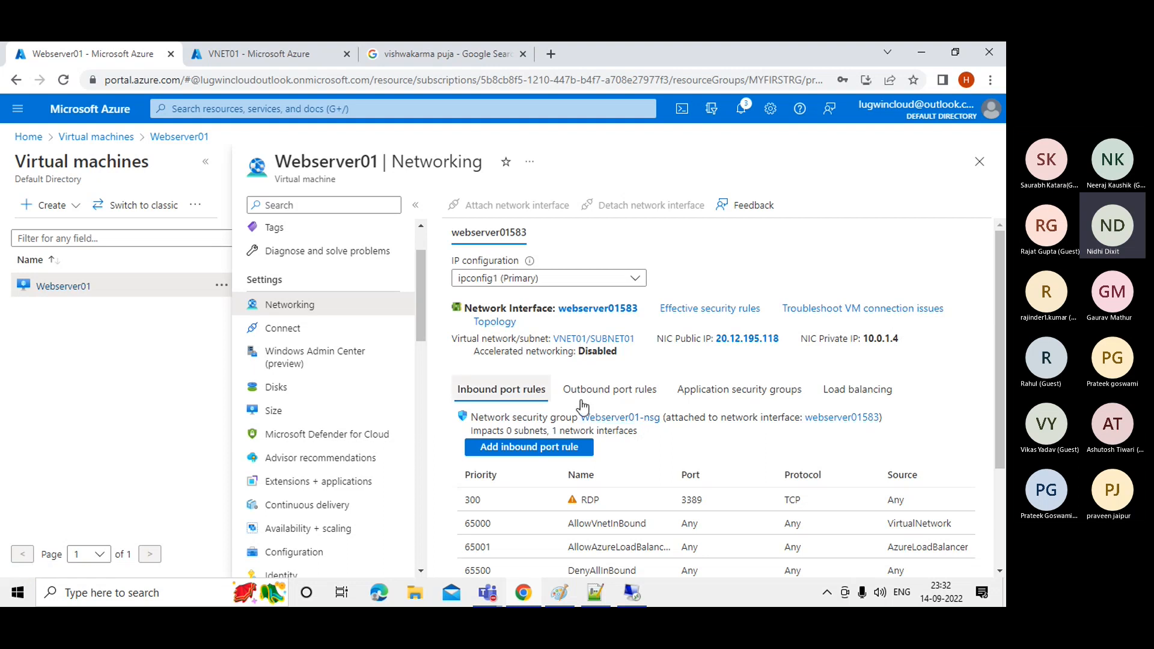
# Open NIC webserver01583's IP configurations and inspect ipconfig1's subnet list (SUBNET01, 10.0.1.0/28).
pyautogui.click(588, 311)
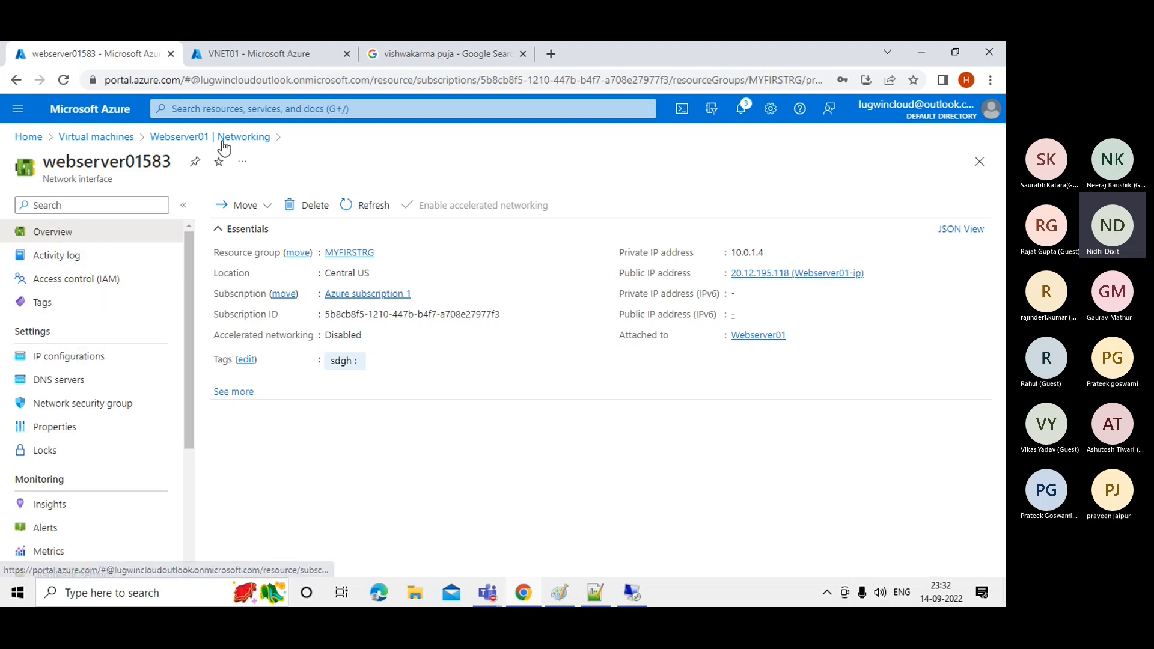
pyautogui.click(70, 368)
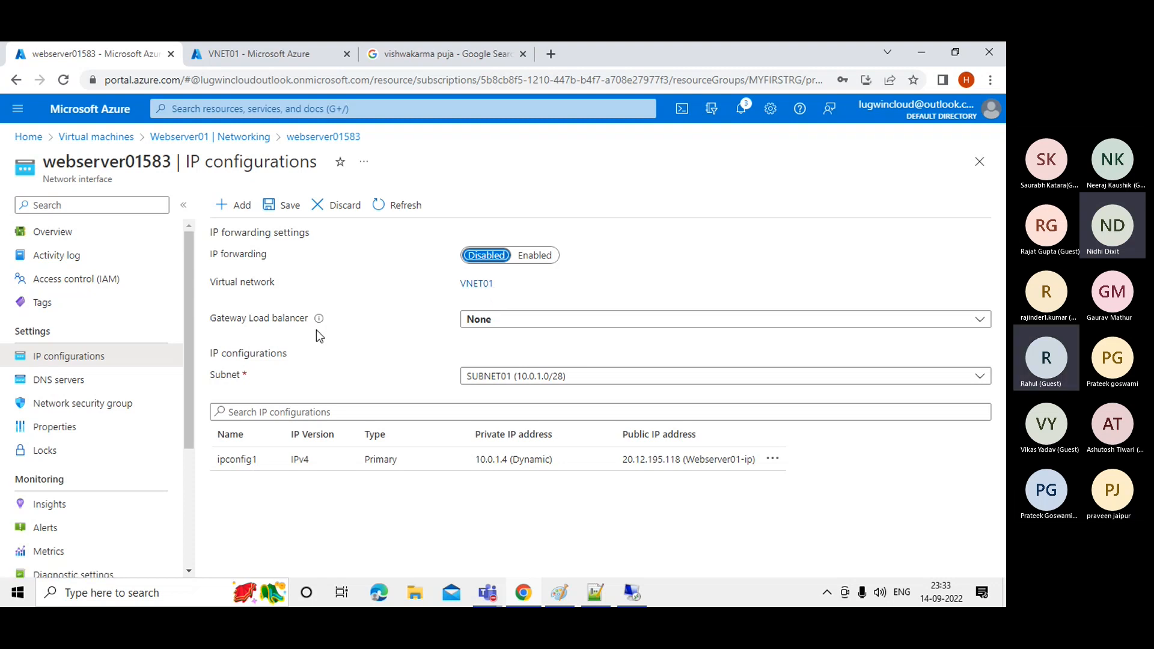
pyautogui.click(489, 380)
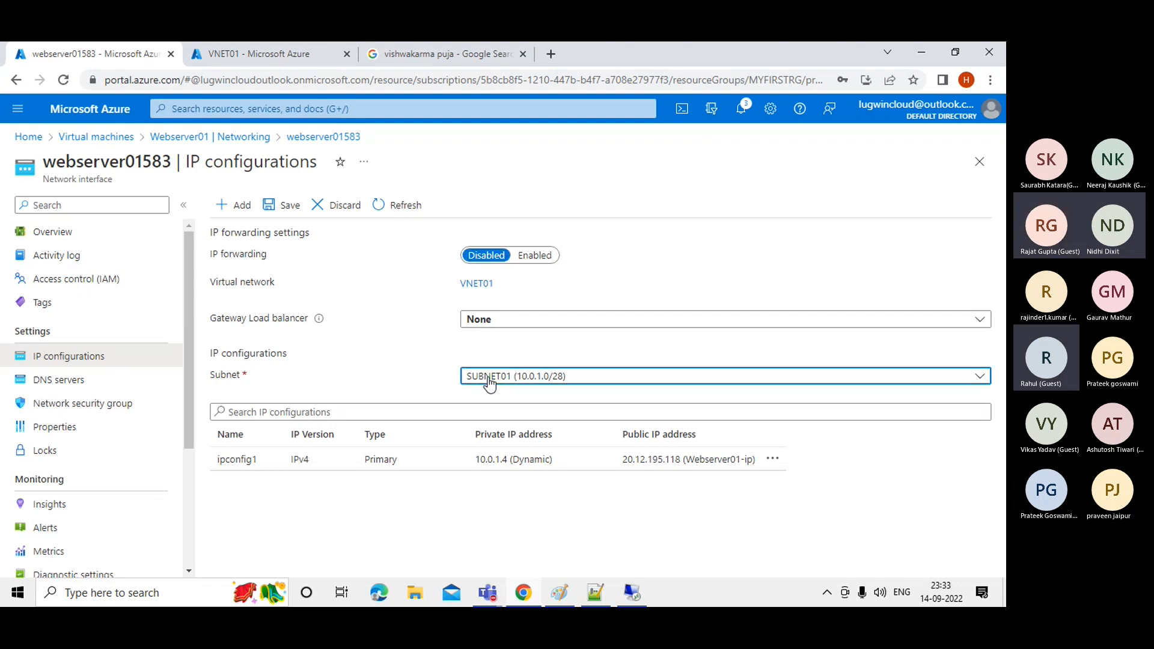
pyautogui.click(411, 369)
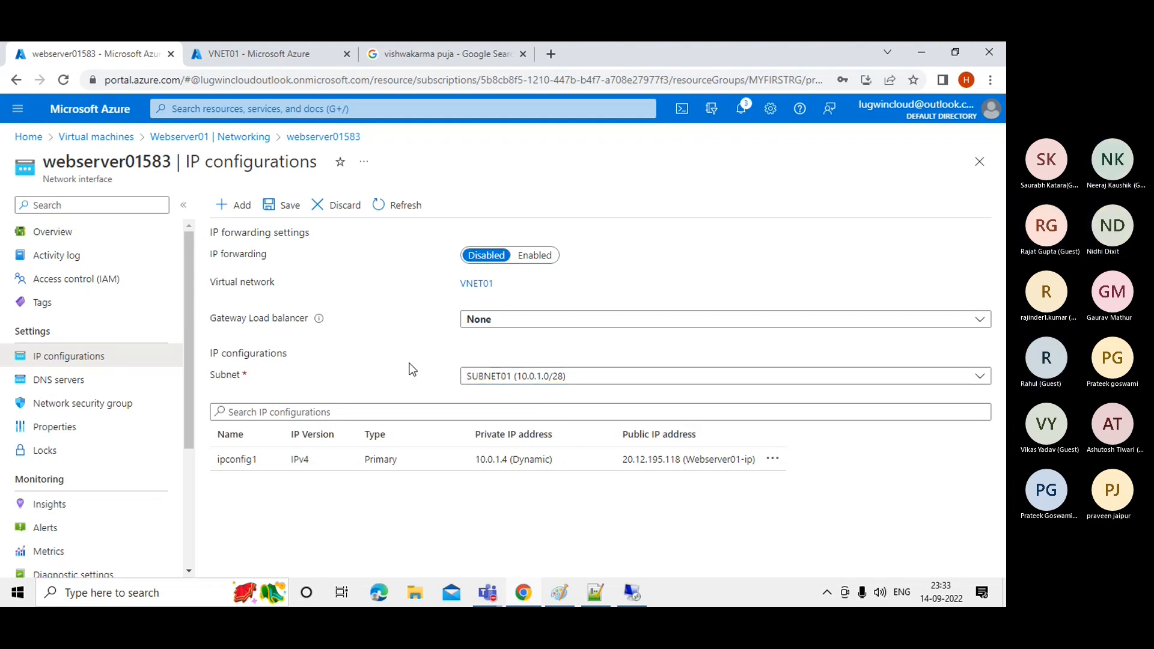
pyautogui.click(521, 589)
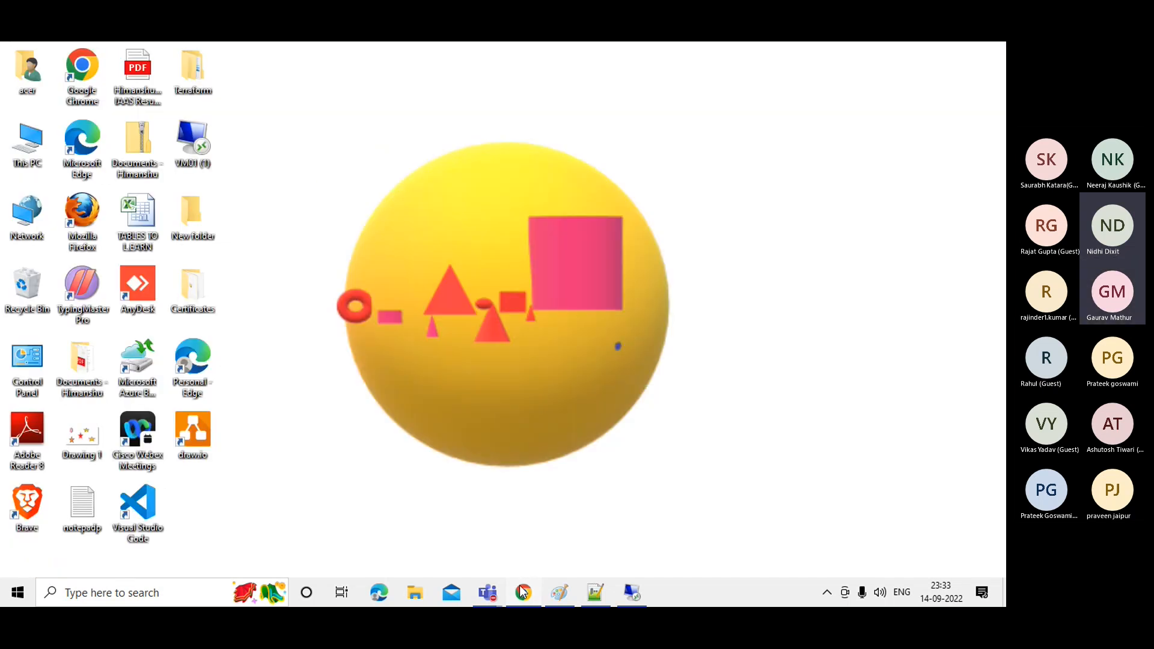
pyautogui.click(520, 589)
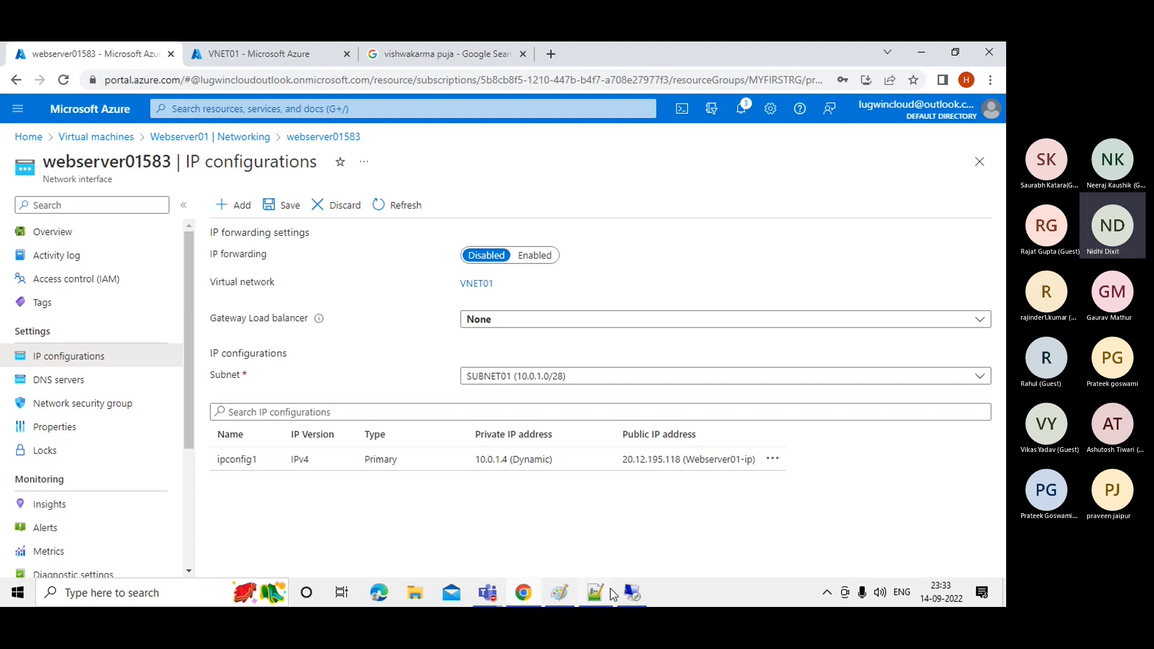
# Switch to the Teams meeting window and leave the class meeting, returning to the General channel.
pyautogui.click(488, 593)
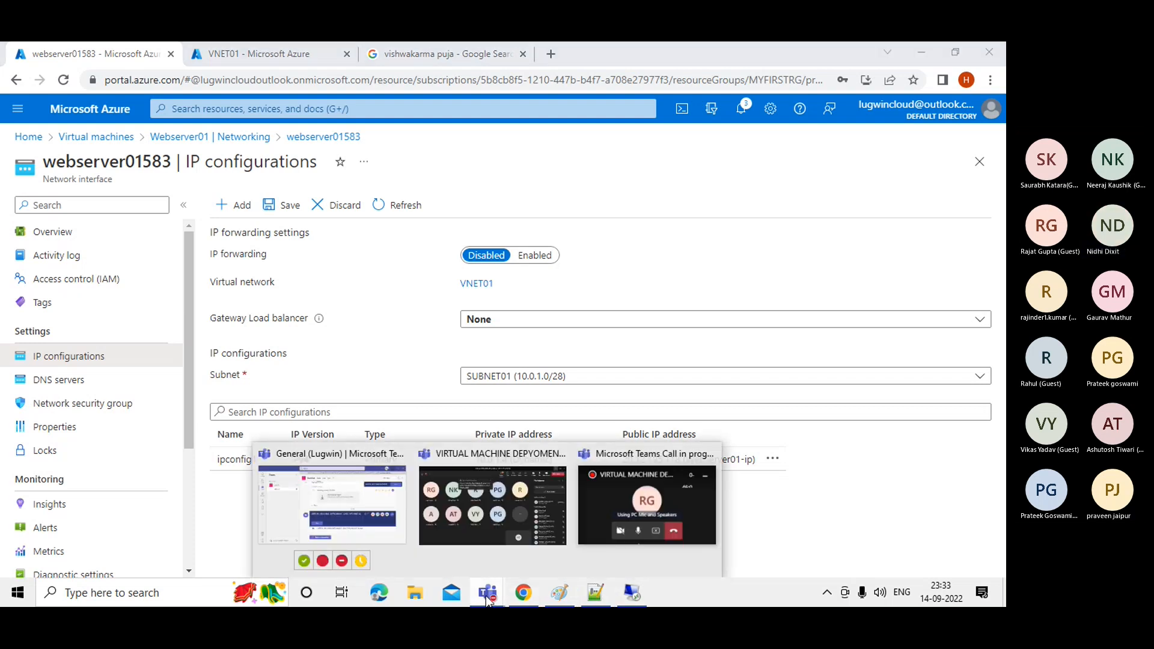
pyautogui.click(496, 525)
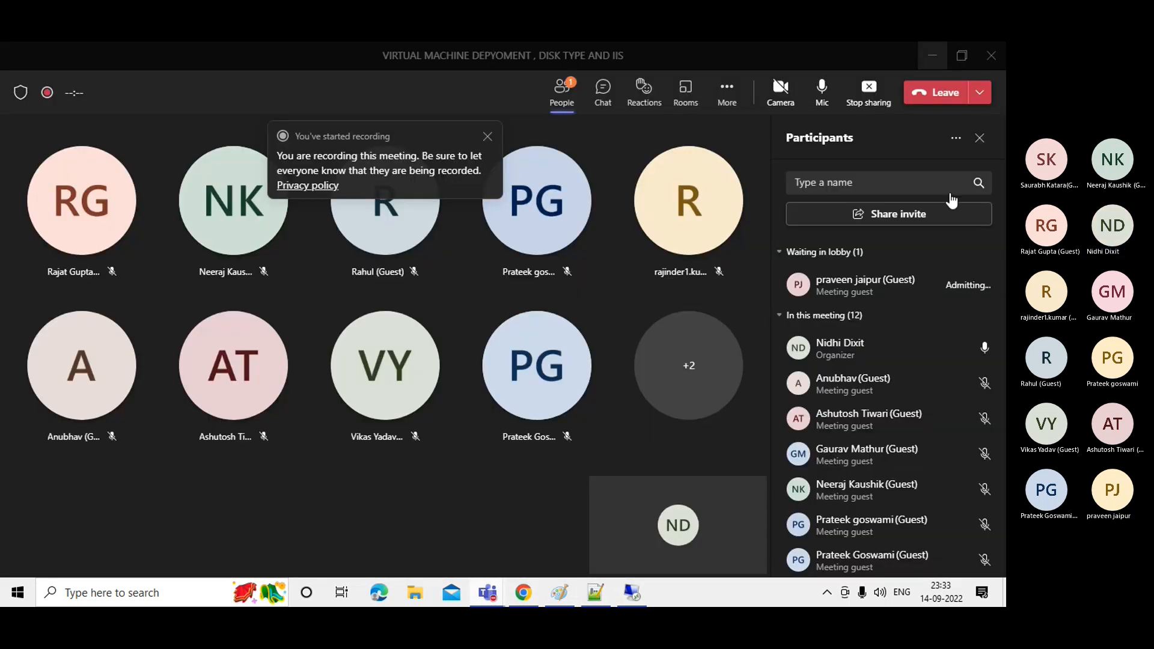
pyautogui.click(981, 105)
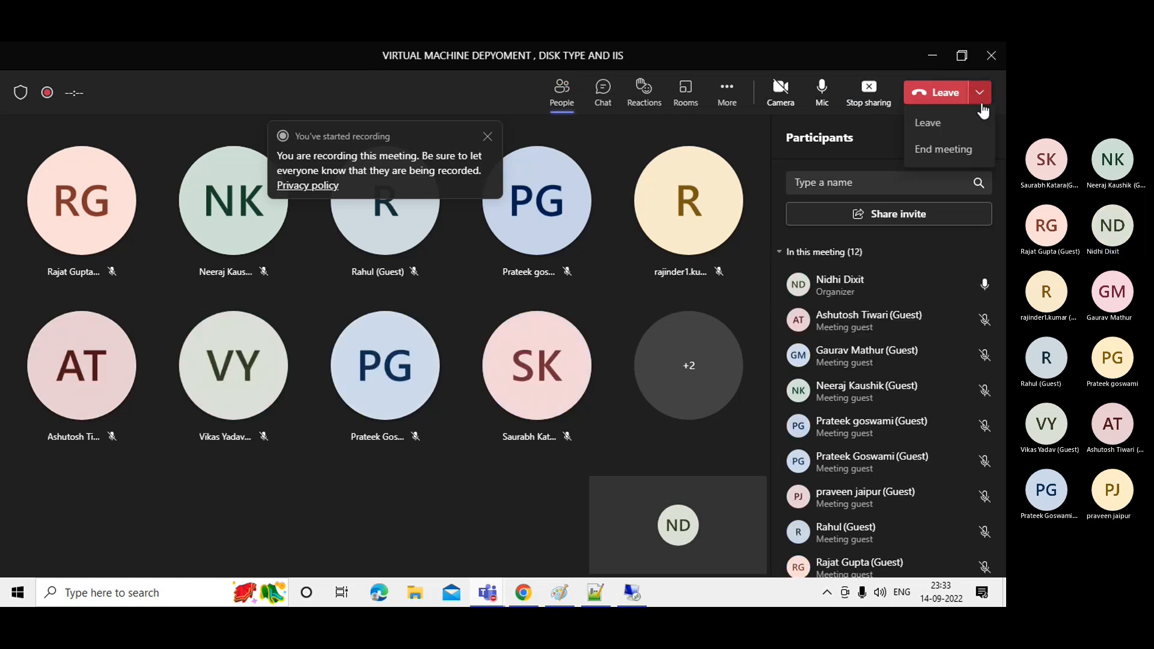
pyautogui.click(933, 125)
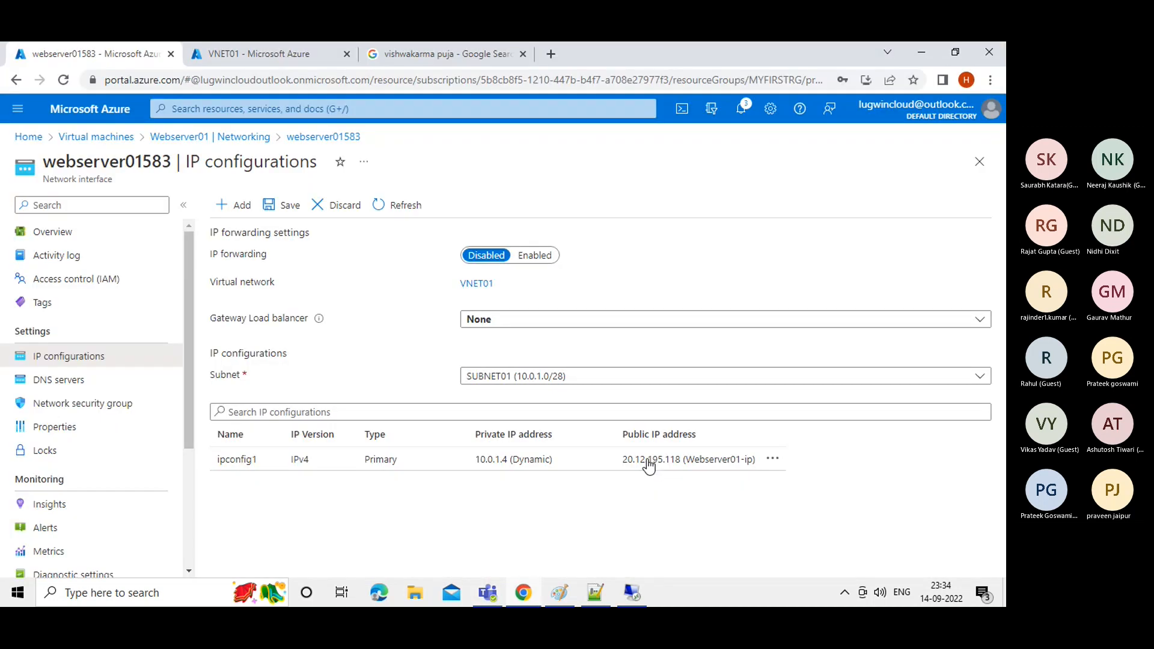
pyautogui.click(487, 598)
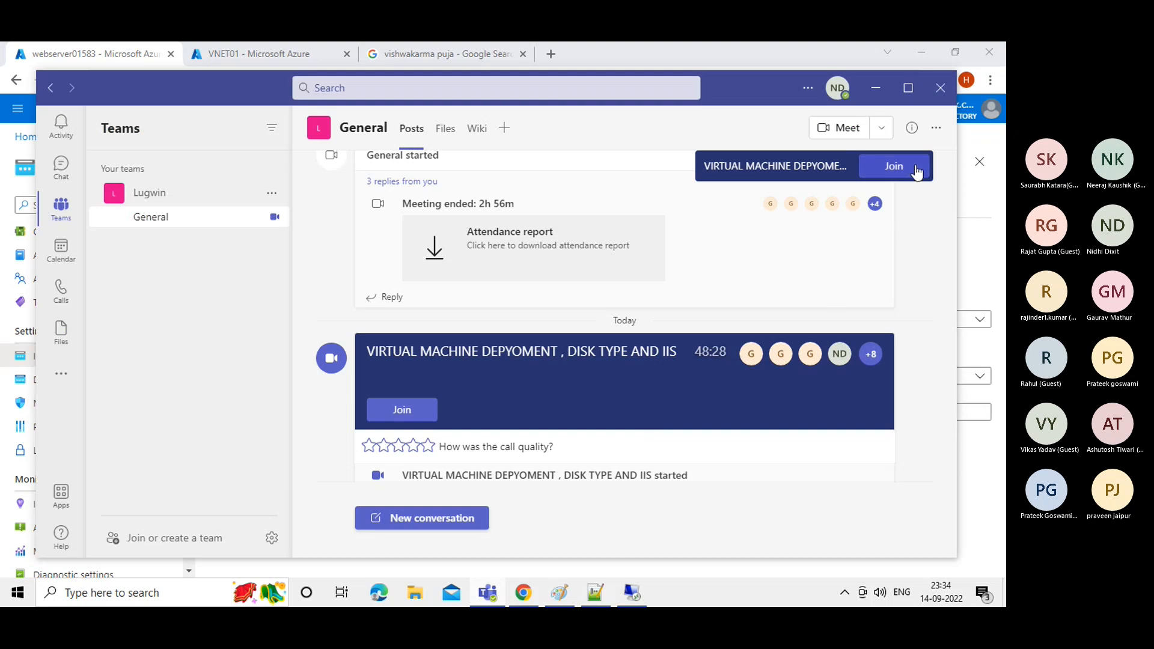
# Rejoin the General channel meeting with computer audio, then open the Wi-Fi network list.
pyautogui.click(894, 166)
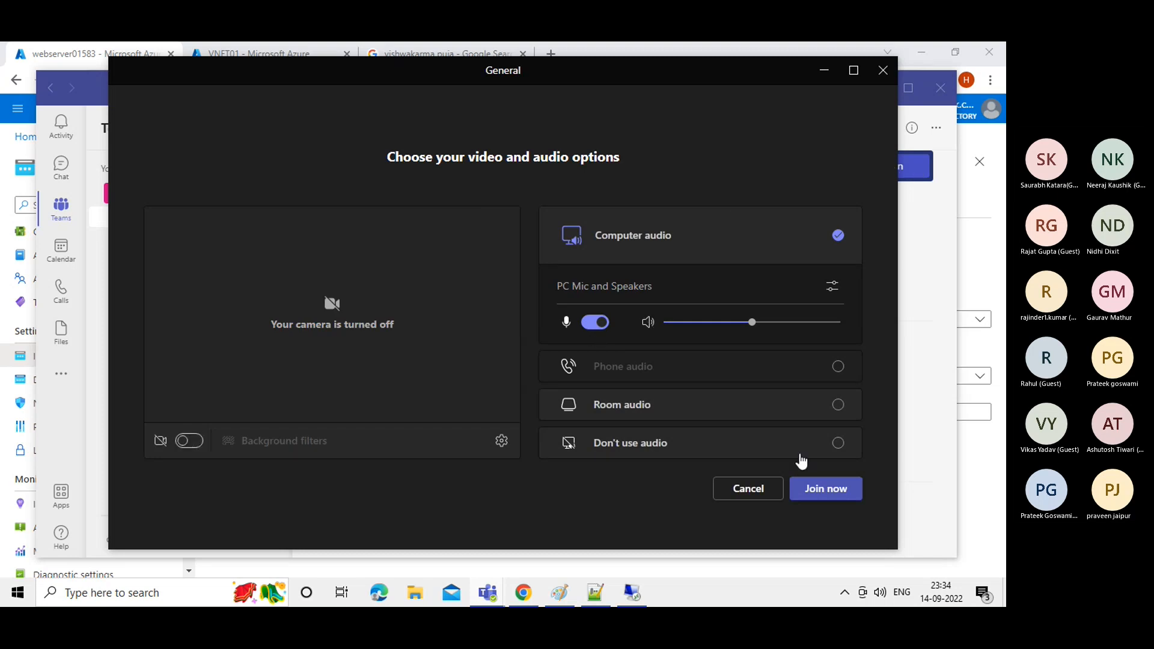
pyautogui.click(817, 493)
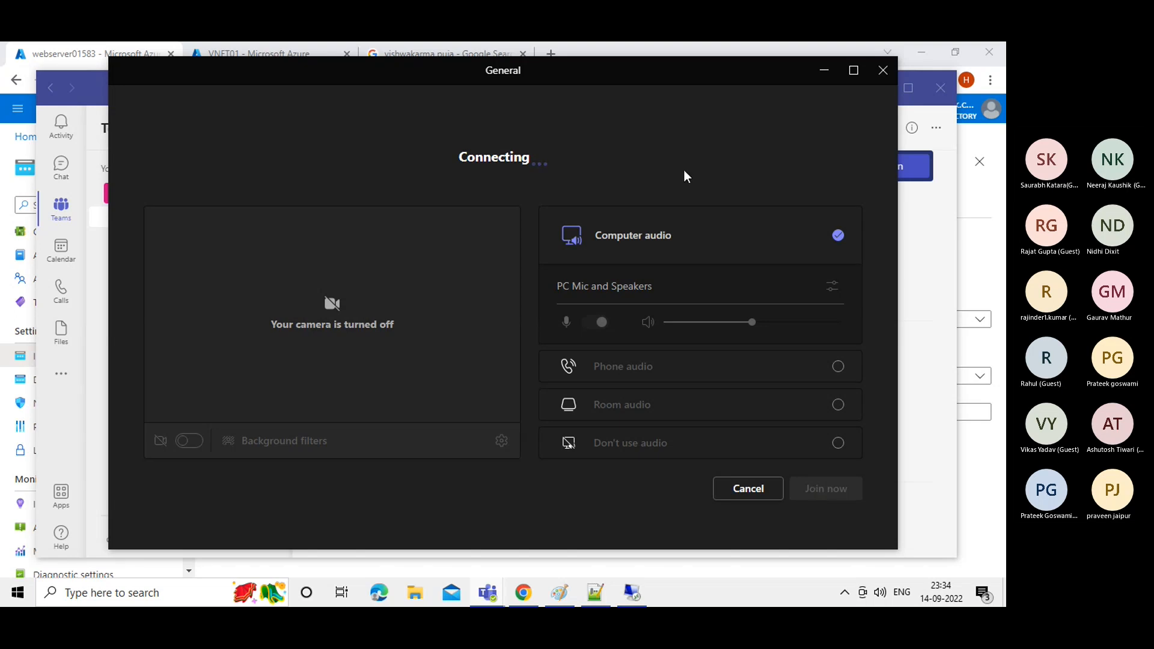
pyautogui.moveTo(685, 75); pyautogui.dragTo(675, 106)
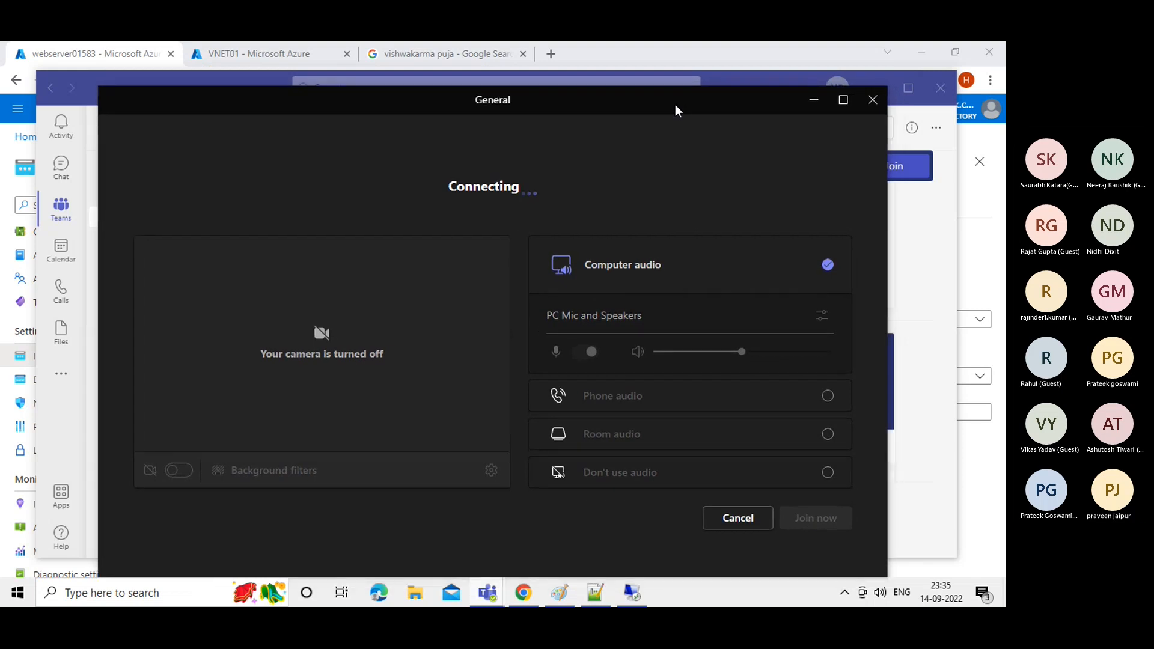
pyautogui.click(845, 595)
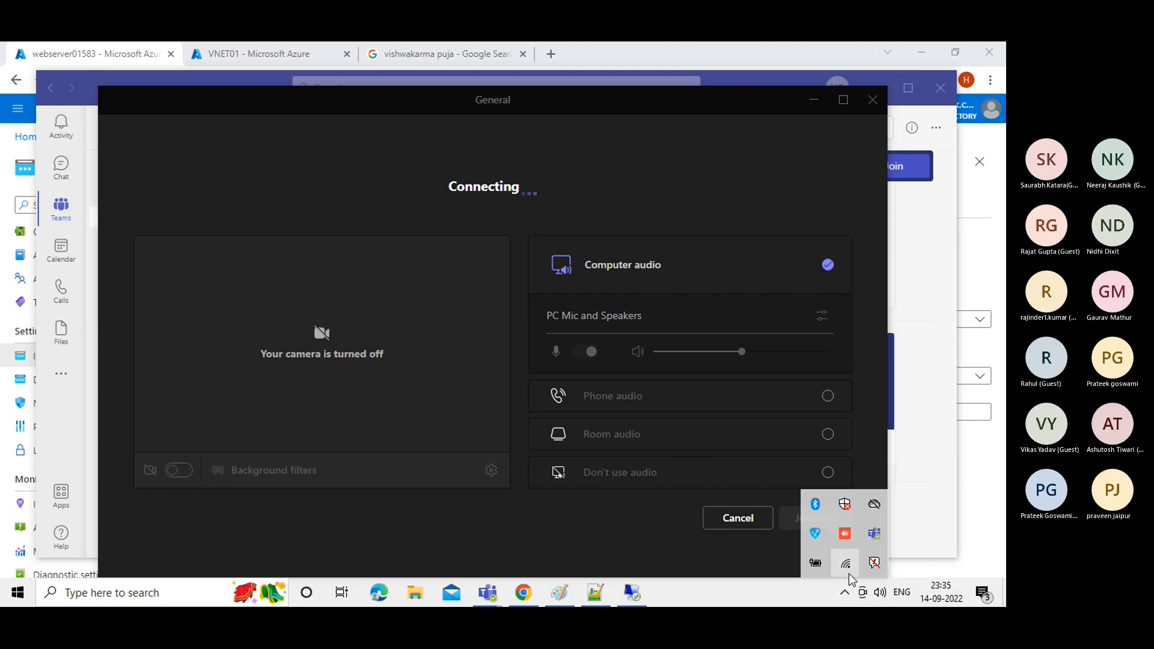
pyautogui.click(849, 574)
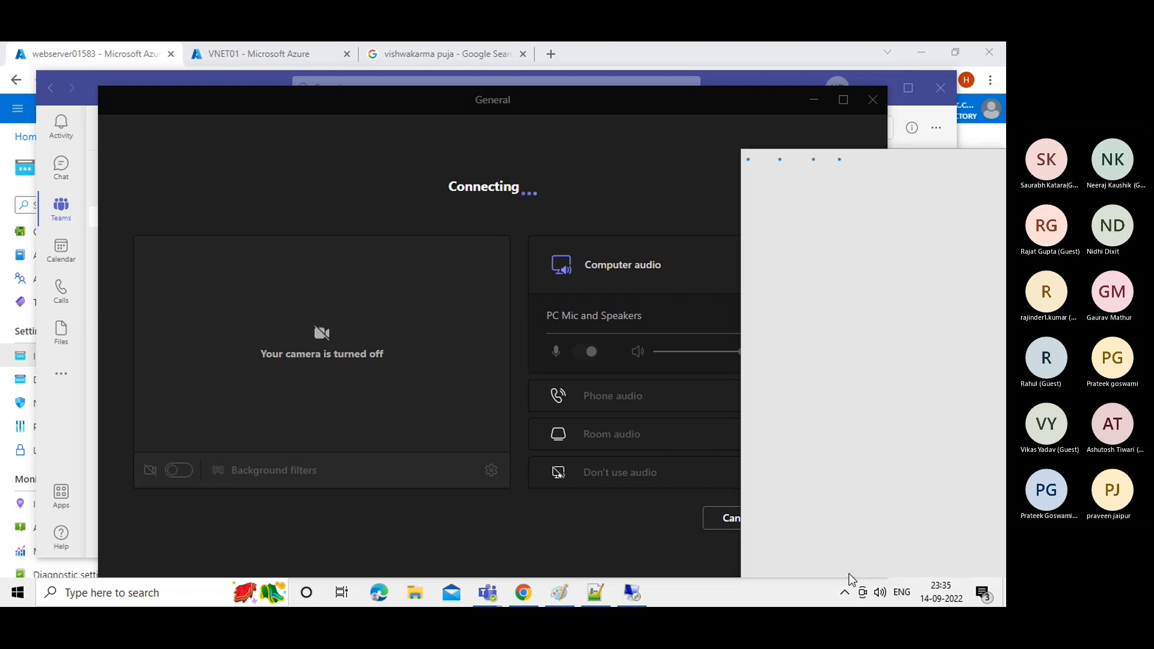